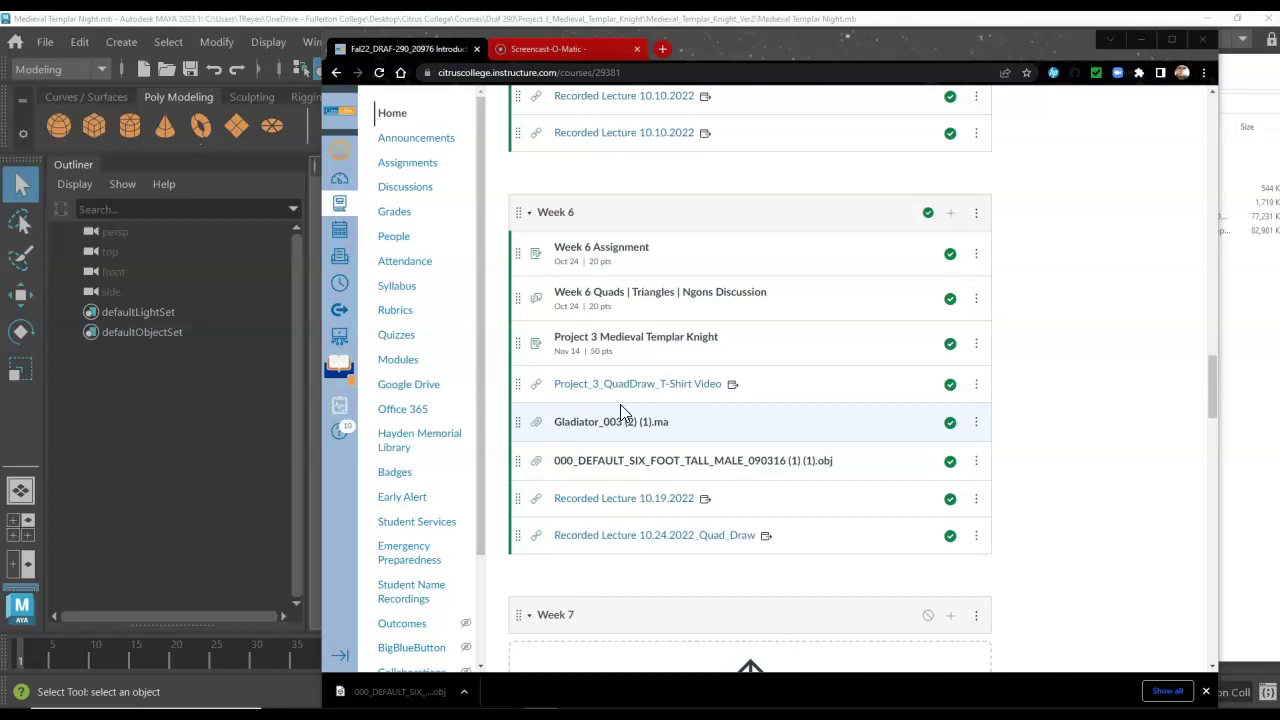
- Review the Week 6 items, including the QuadDraw T-Shirt video, Gladiator_003 (2) (1).ma and the six-foot male OBJ file
{"action": "left_click", "coordinate": [740, 358]}
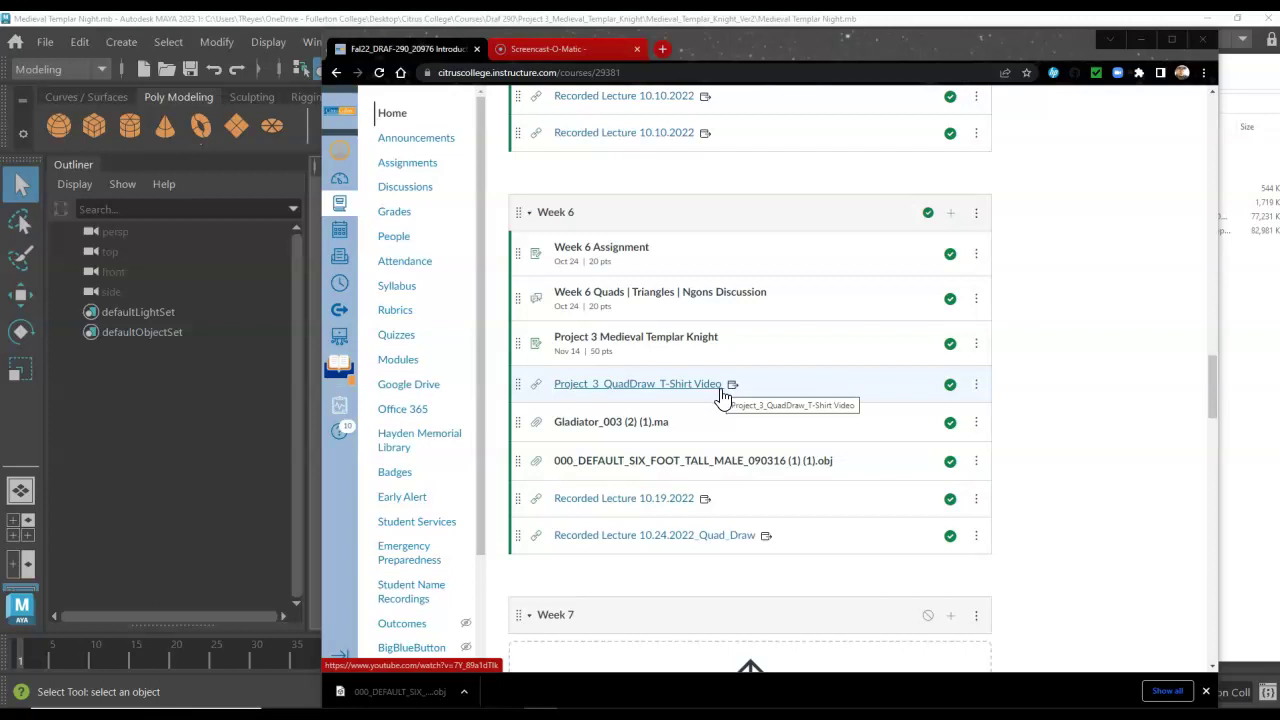
{"action": "left_click", "coordinate": [716, 410]}
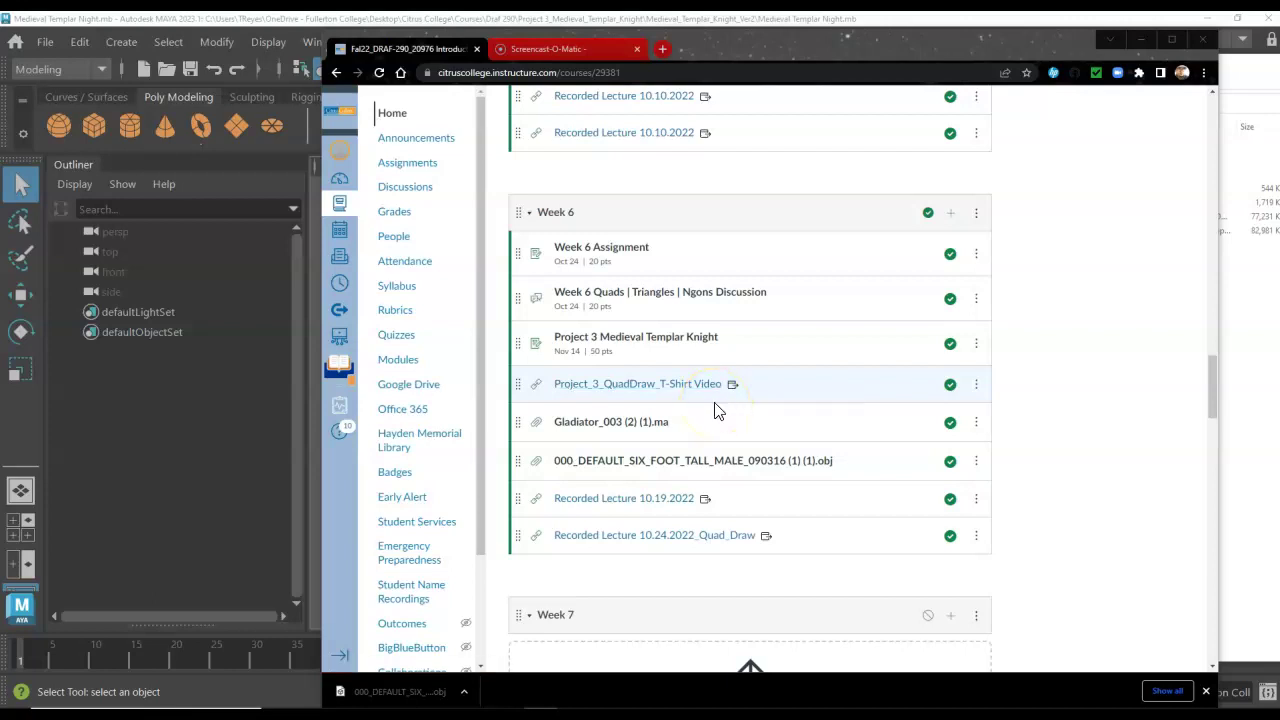
{"action": "left_click", "coordinate": [703, 435]}
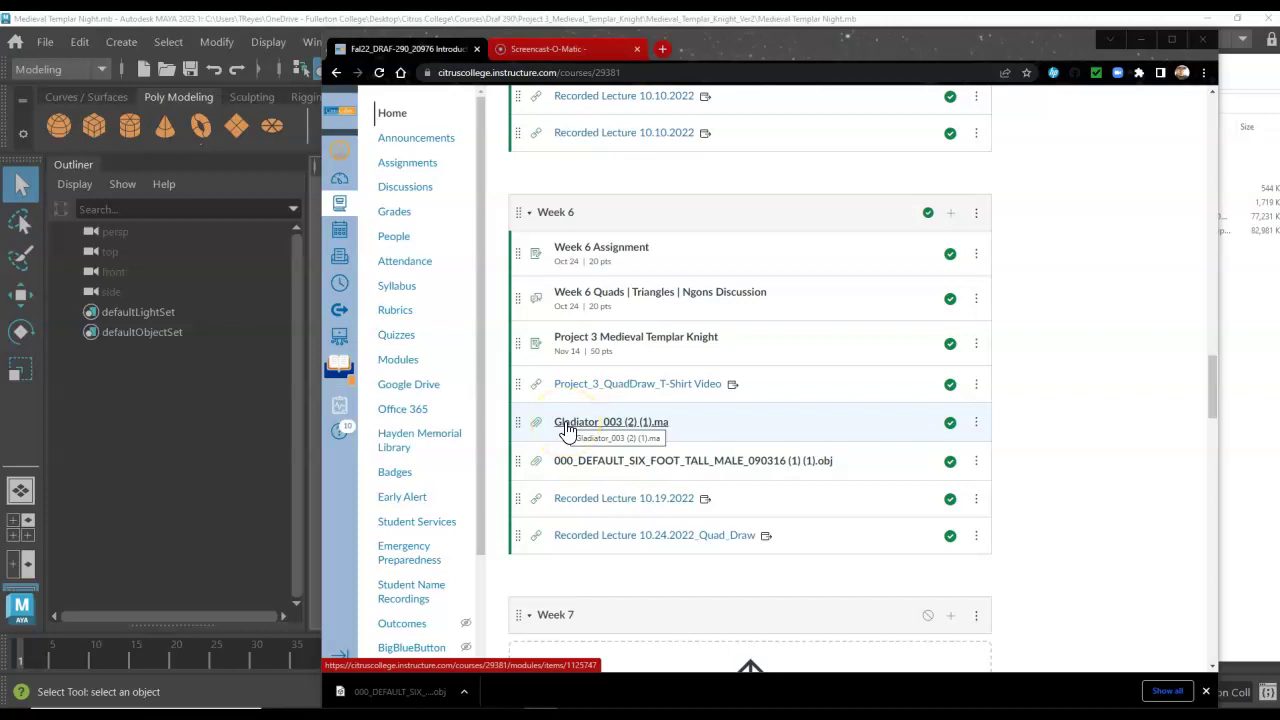
{"action": "left_click", "coordinate": [616, 427]}
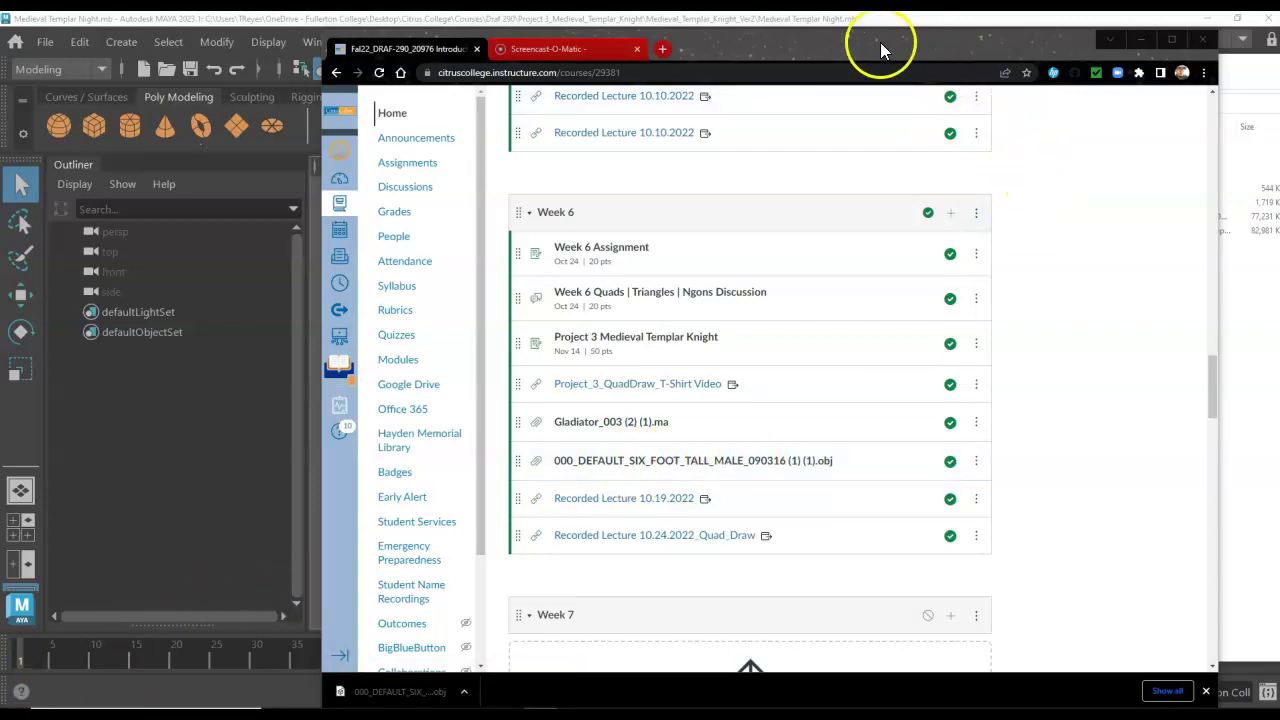
{"action": "mouse_move", "coordinate": [871, 47]}
{"action": "left_mouse_down"}
{"action": "mouse_move", "coordinate": [935, 63]}
{"action": "mouse_move", "coordinate": [874, 62]}
{"action": "left_mouse_up"}
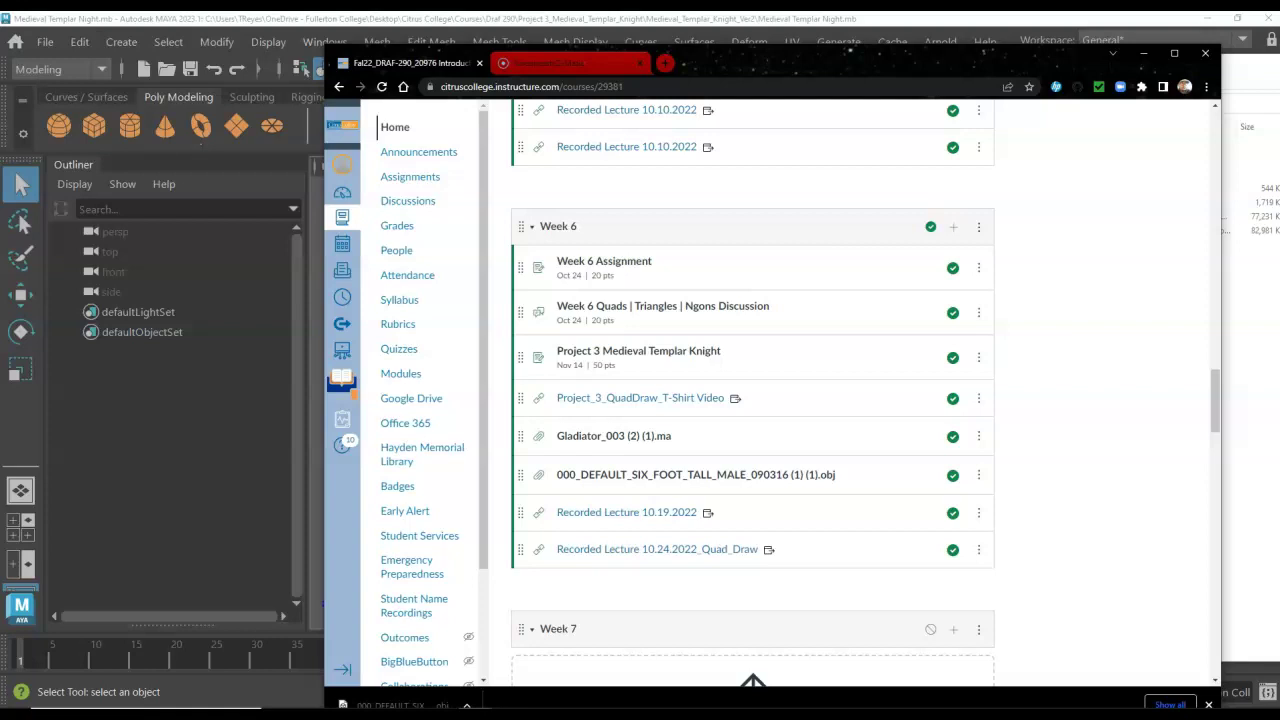
- Switch to Maya and check the Project 3_Medieval_Templar_Knight folder for the gladiator and six-foot male model files
{"action": "left_click", "coordinate": [234, 516]}
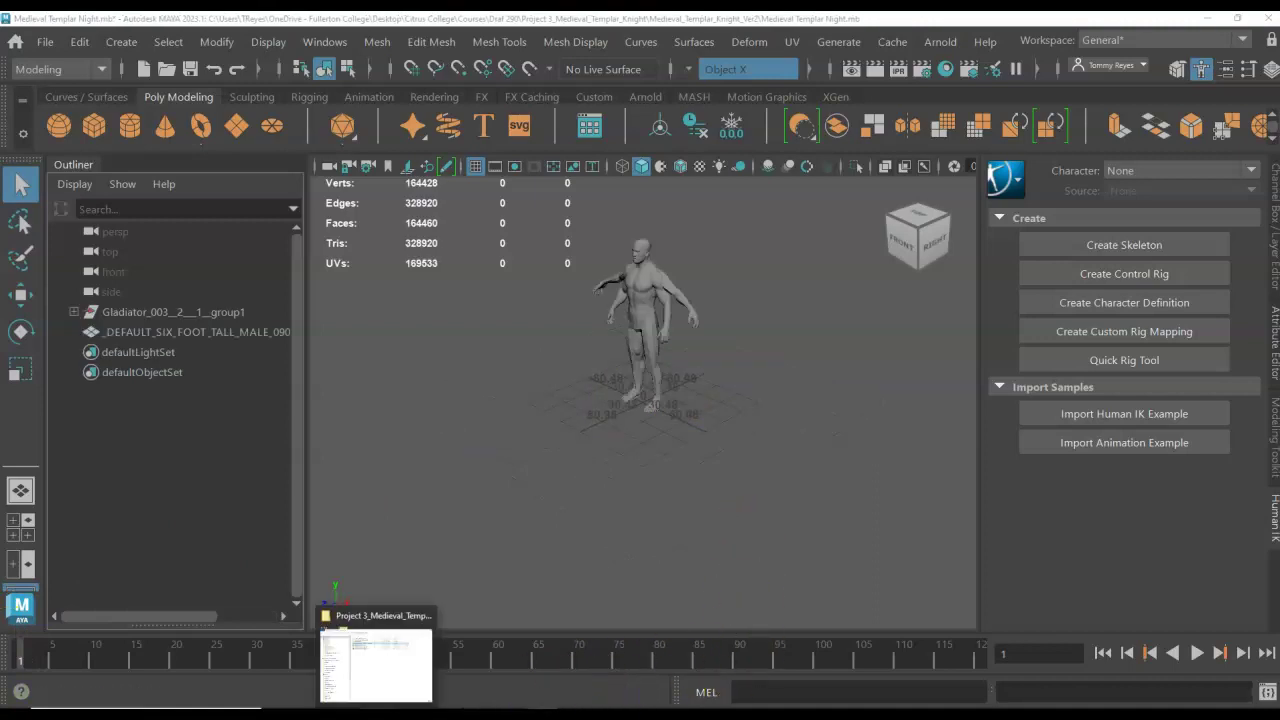
{"action": "left_click", "coordinate": [377, 651]}
{"action": "left_click_drag", "start_coordinate": [680, 140], "coordinate": [1025, 137]}
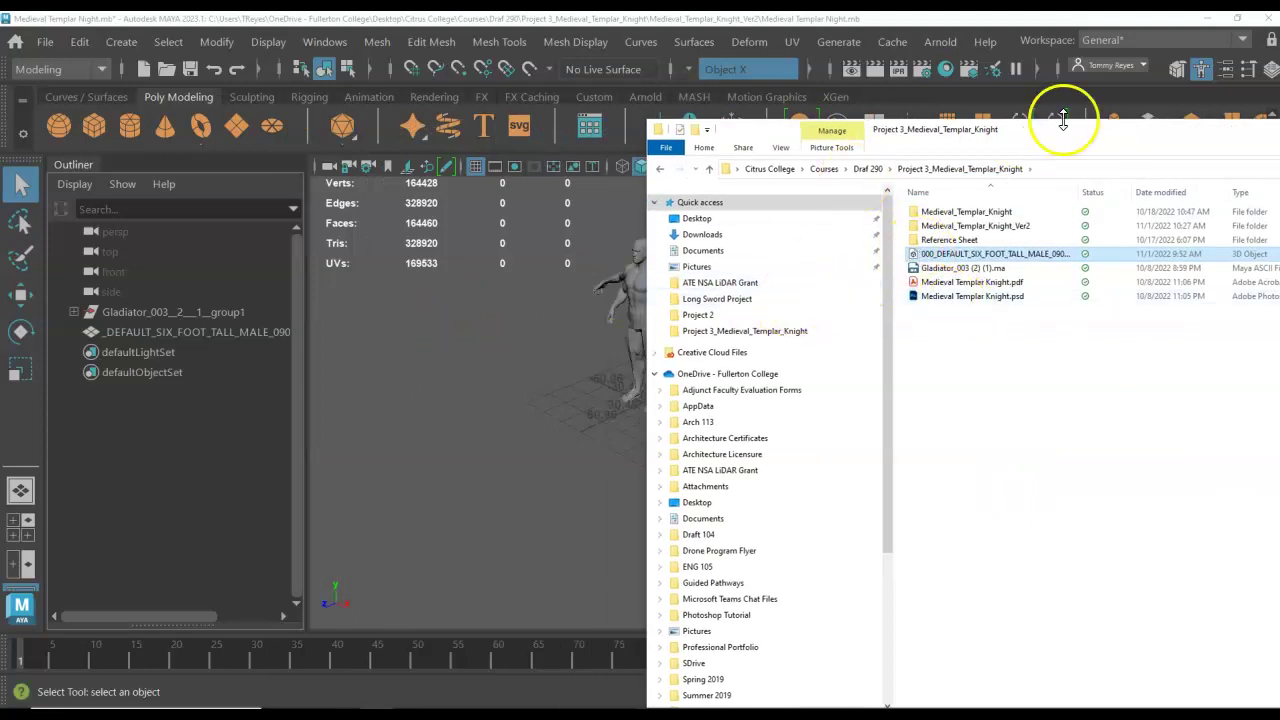
{"action": "left_click_drag", "start_coordinate": [1080, 137], "coordinate": [692, 155]}
{"action": "left_click", "coordinate": [1088, 147]}
- Examine how the gladiator and the six-foot default male overlap, checking the feet, arms and legs from several sides
{"action": "scroll", "coordinate": [640, 380], "scroll_direction": "up", "scroll_amount": 10}
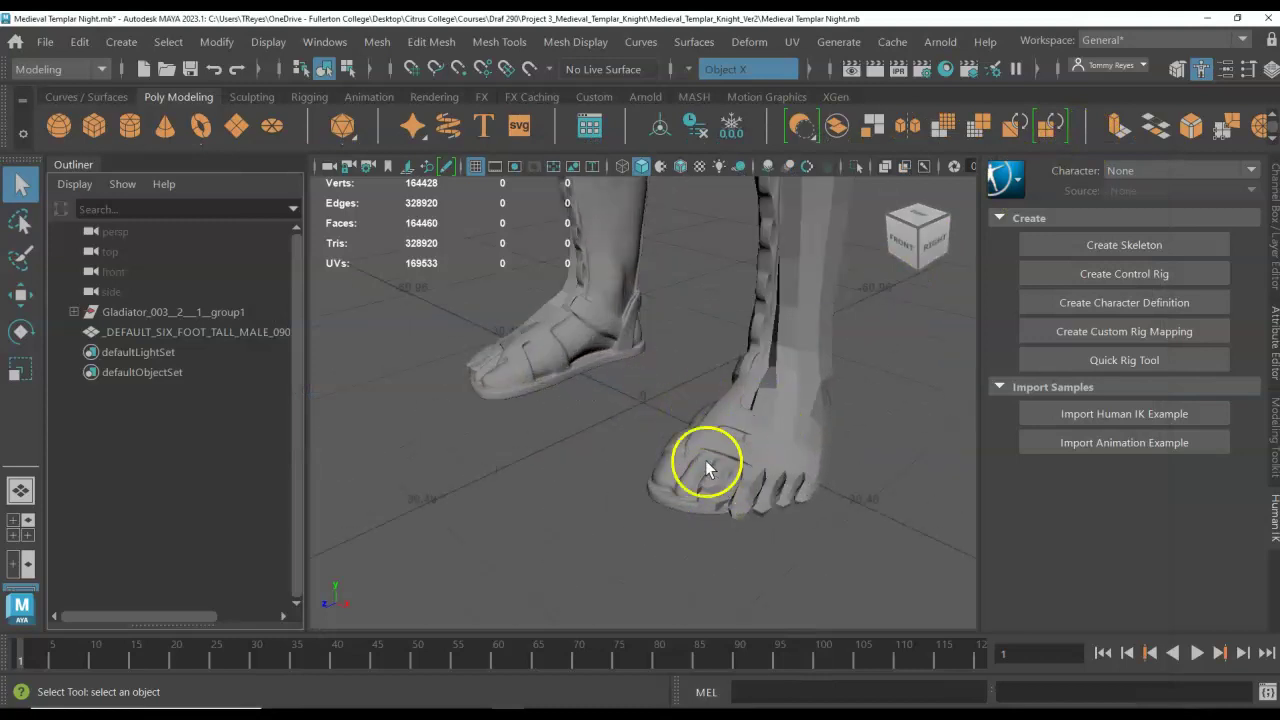
{"action": "scroll", "coordinate": [608, 527], "scroll_direction": "down", "scroll_amount": 10}
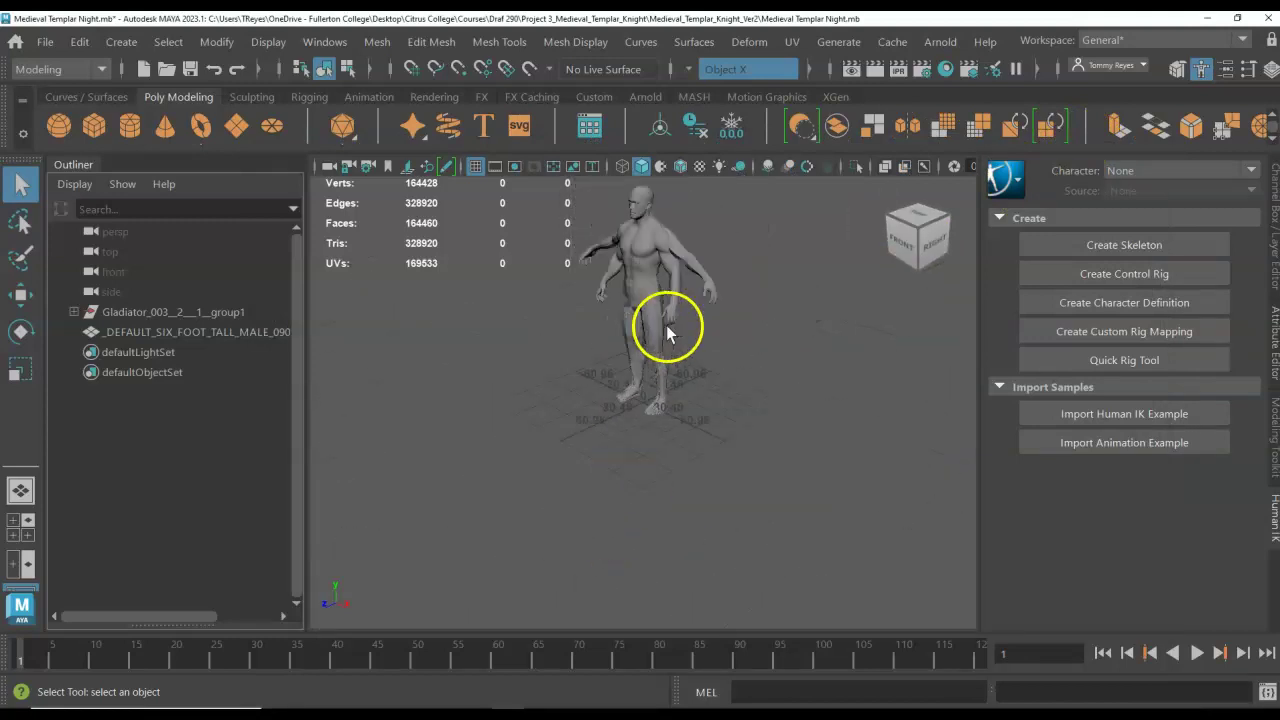
{"action": "scroll", "coordinate": [670, 340], "scroll_direction": "up", "scroll_amount": 5}
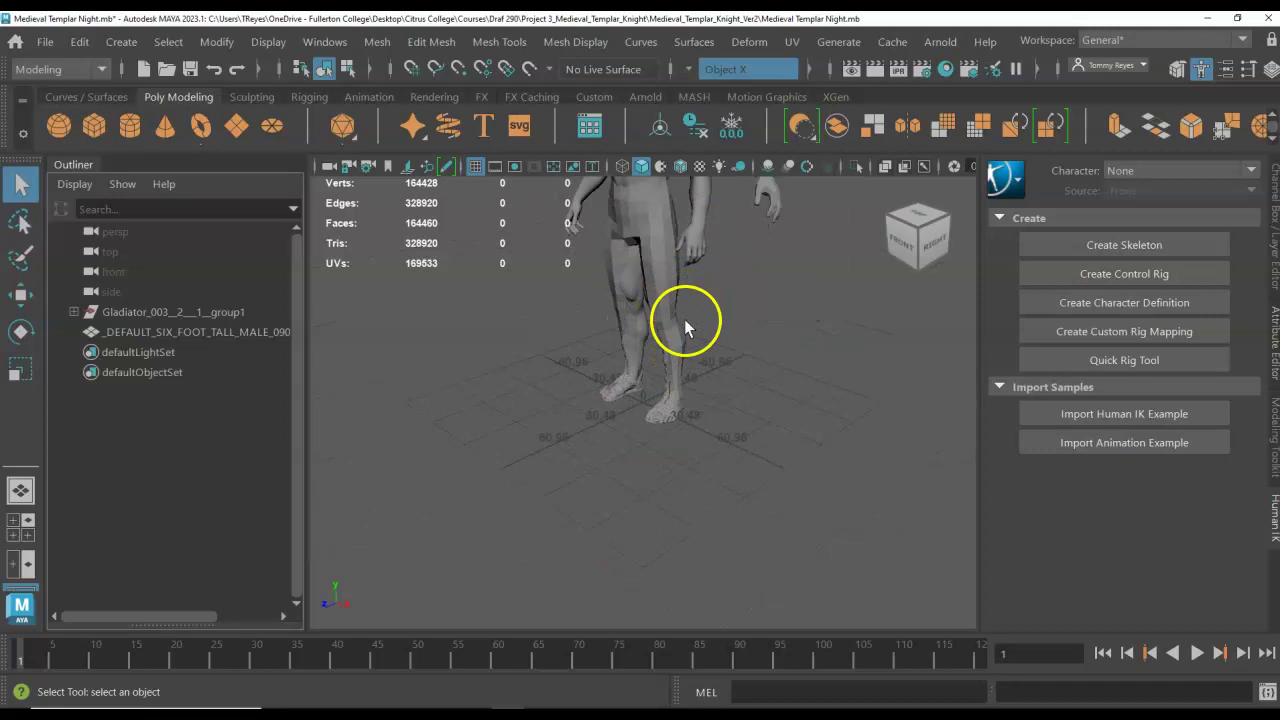
{"action": "scroll", "coordinate": [734, 349], "scroll_direction": "down", "scroll_amount": 6}
{"action": "middle_click_drag", "start_coordinate": [740, 309], "coordinate": [726, 368], "text": "alt"}
{"action": "left_click_drag", "start_coordinate": [726, 368], "coordinate": [674, 323], "text": "alt"}
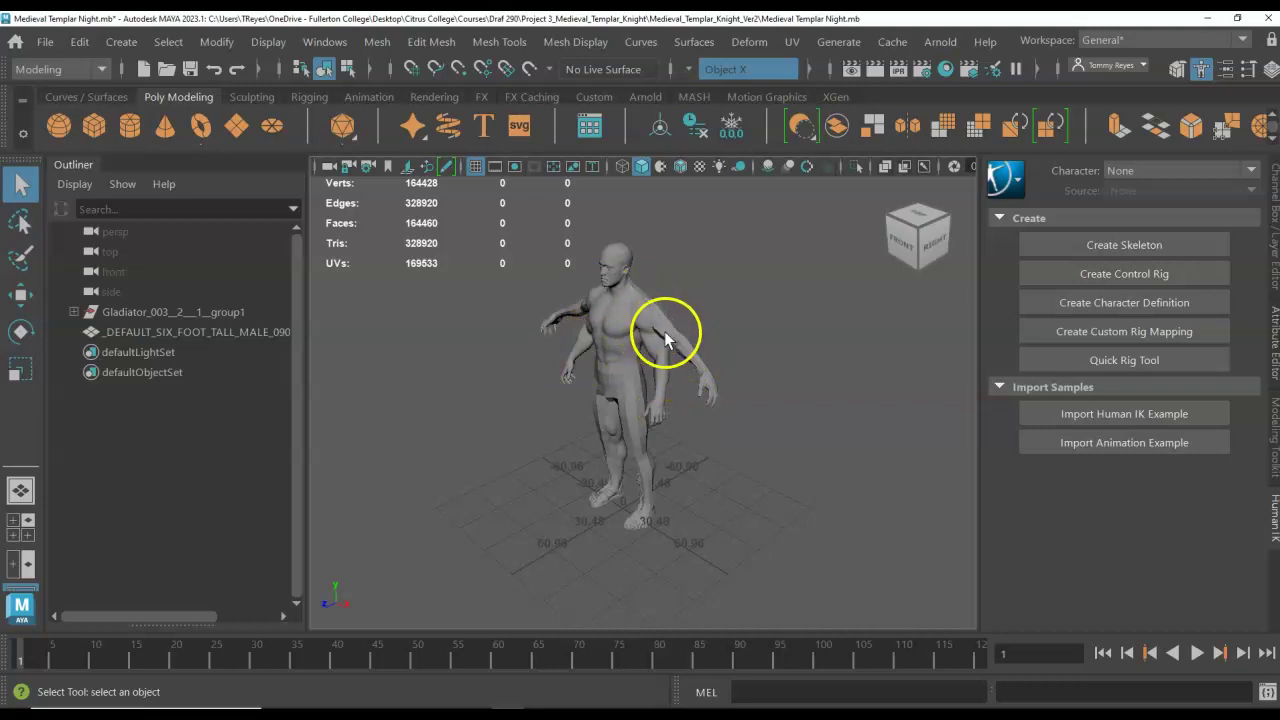
{"action": "left_click", "coordinate": [662, 323]}
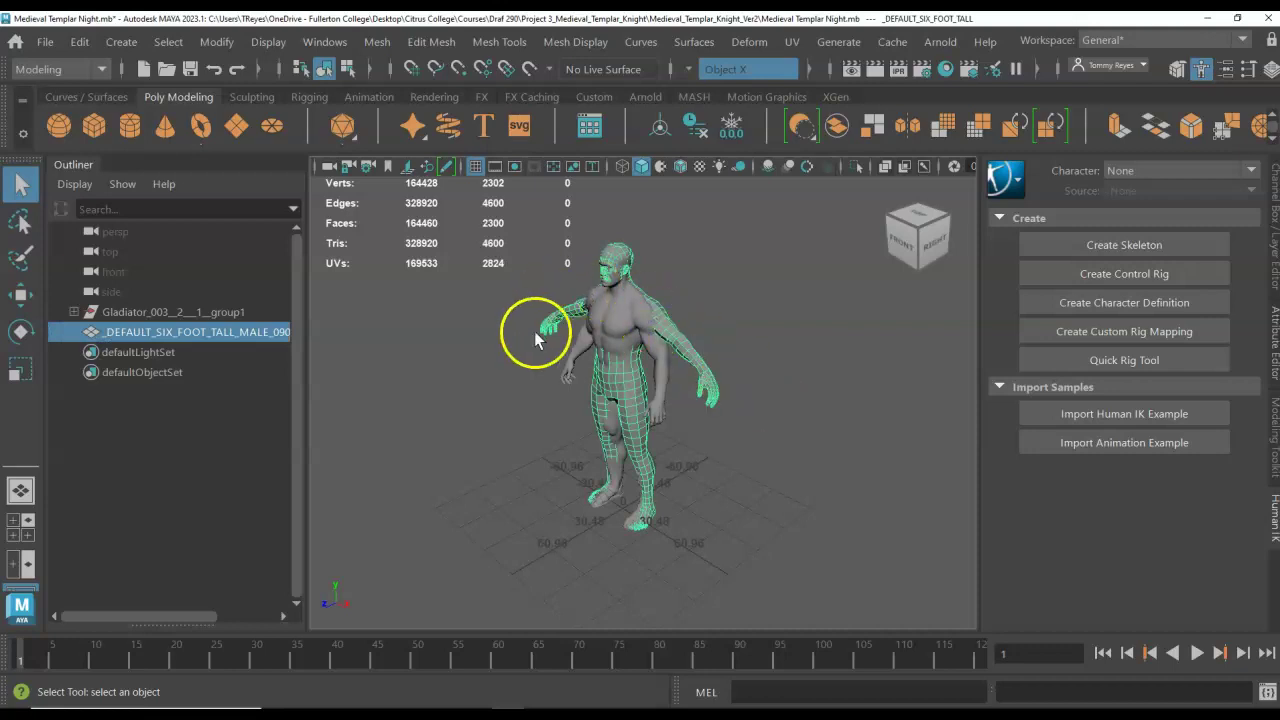
{"action": "scroll", "coordinate": [634, 480], "scroll_direction": "up", "scroll_amount": 3}
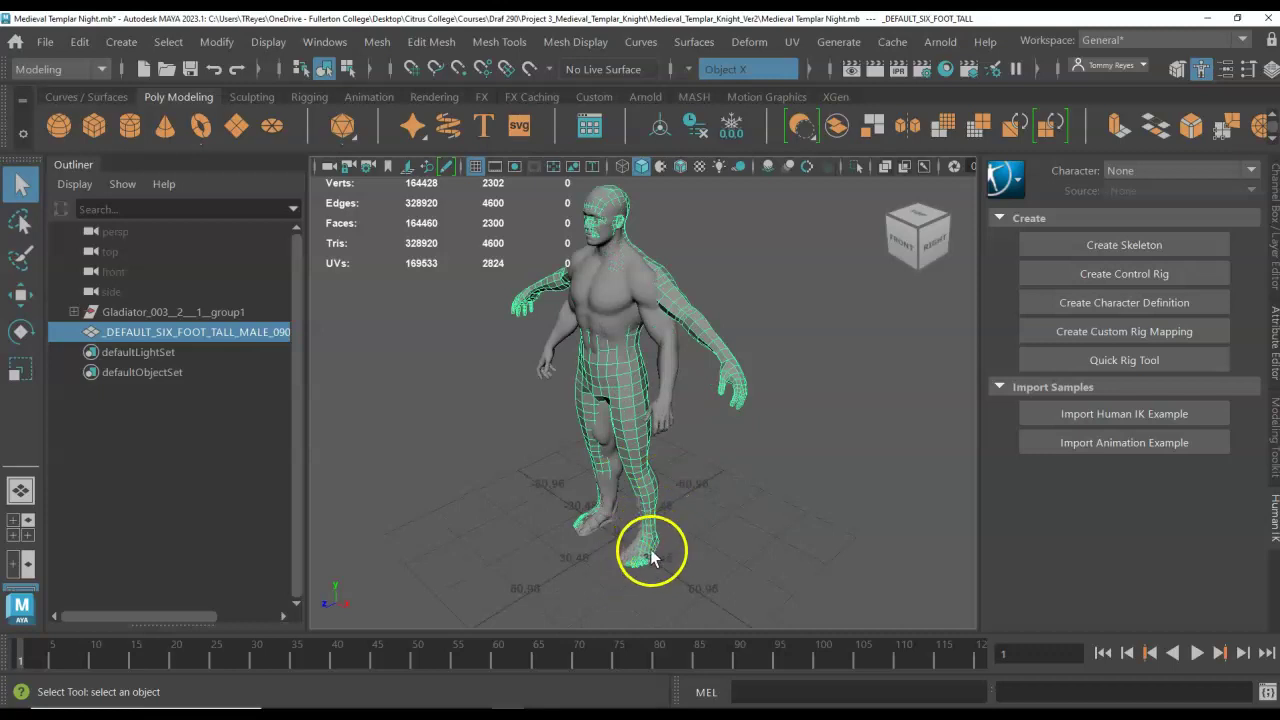
{"action": "left_click_drag", "start_coordinate": [711, 534], "coordinate": [662, 511], "text": "alt"}
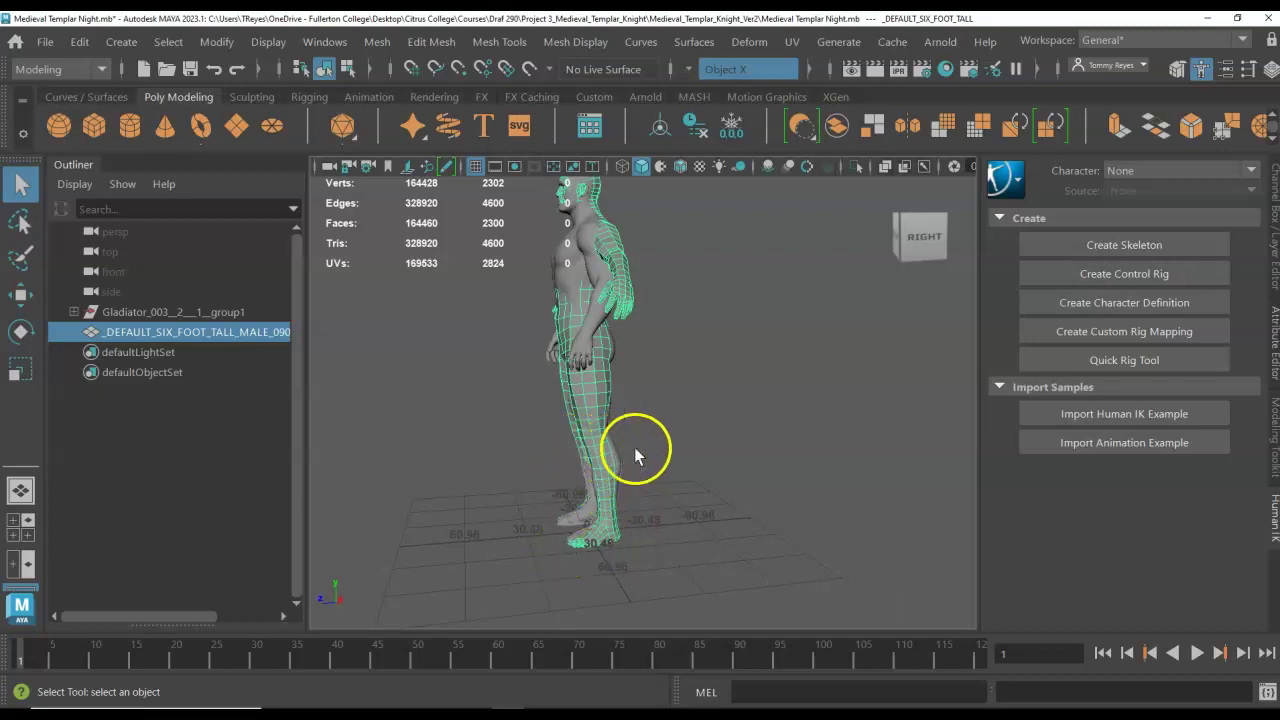
{"action": "left_click_drag", "start_coordinate": [634, 457], "coordinate": [660, 440], "text": "alt"}
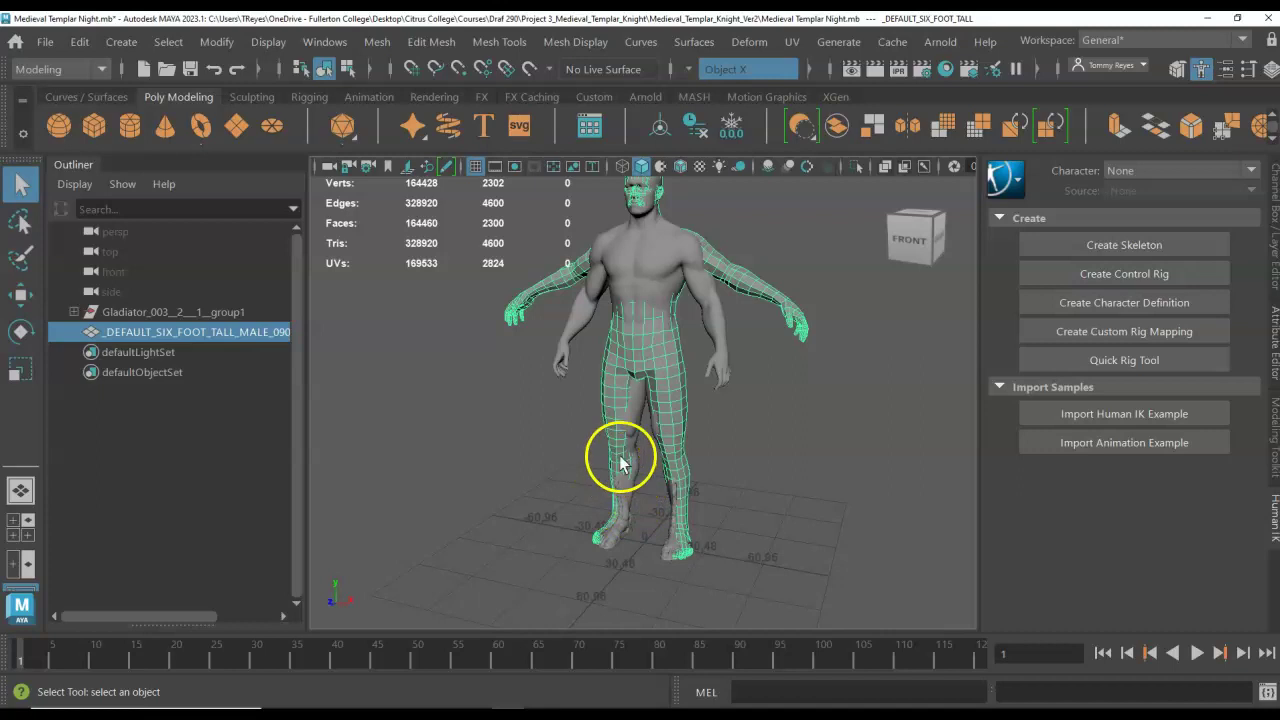
{"action": "left_click", "coordinate": [787, 391]}
- Isolate the gladiator group in the viewport with its lower legs in close view
{"action": "scroll", "coordinate": [700, 482], "scroll_direction": "up", "scroll_amount": 4}
{"action": "middle_click_drag", "start_coordinate": [729, 497], "coordinate": [751, 389], "text": "alt"}
{"action": "left_click_drag", "start_coordinate": [784, 412], "coordinate": [706, 420], "text": "alt"}
{"action": "left_click", "coordinate": [160, 312]}
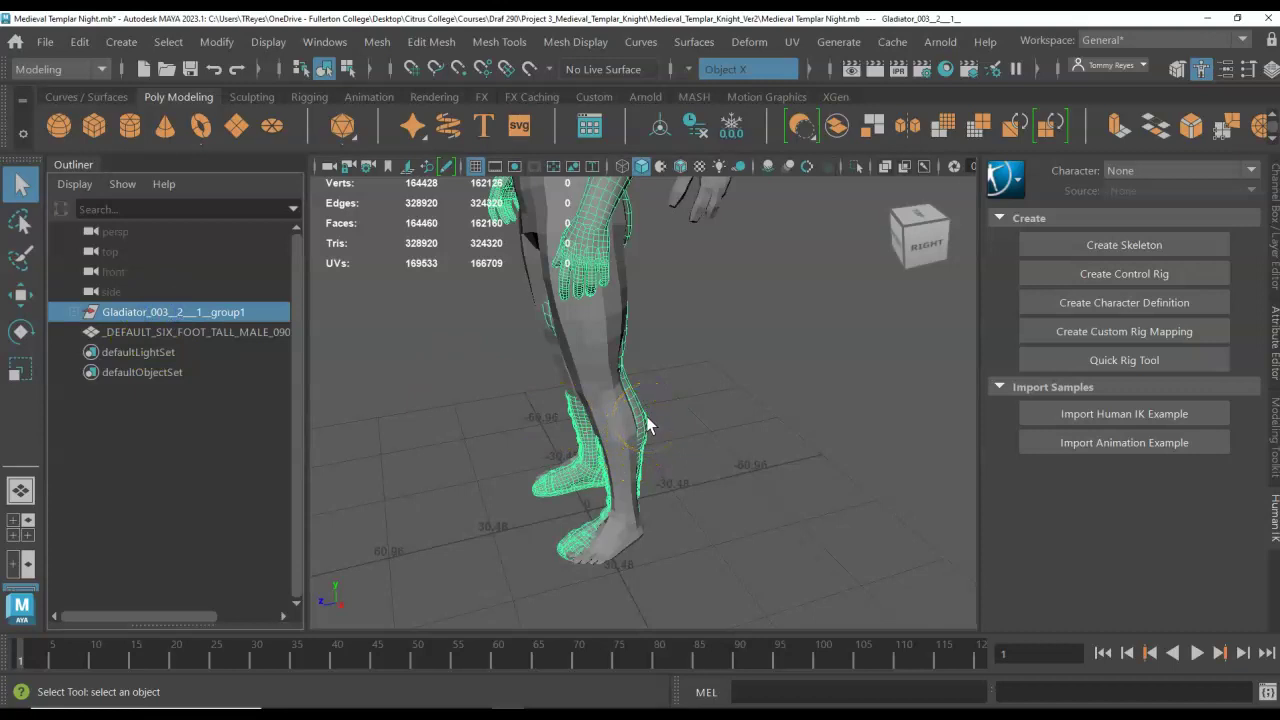
{"action": "mouse_move", "coordinate": [563, 466]}
{"action": "left_mouse_down", "text": "alt"}
{"action": "mouse_move", "coordinate": [494, 463]}
{"action": "mouse_move", "coordinate": [554, 429]}
{"action": "mouse_move", "coordinate": [555, 443]}
{"action": "left_mouse_up", "text": "alt"}
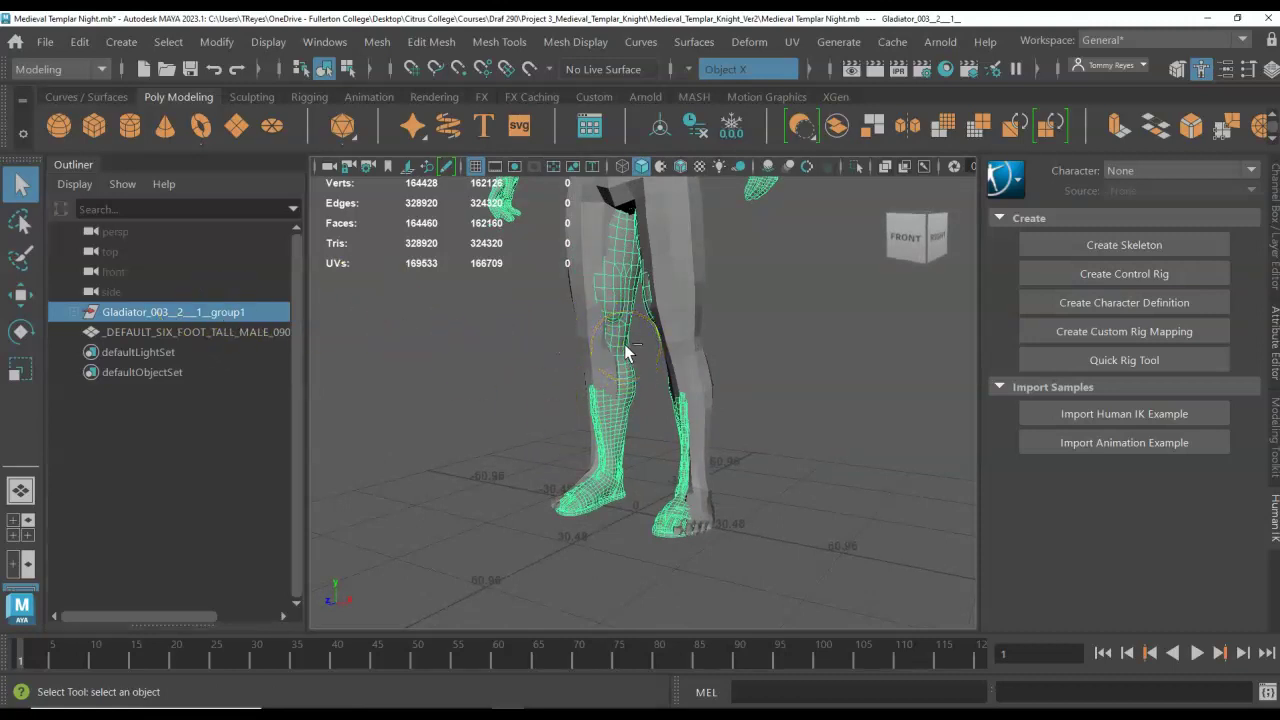
{"action": "key", "text": "ctrl+1"}
{"action": "right_click_drag", "start_coordinate": [656, 380], "coordinate": [703, 213], "text": "alt"}
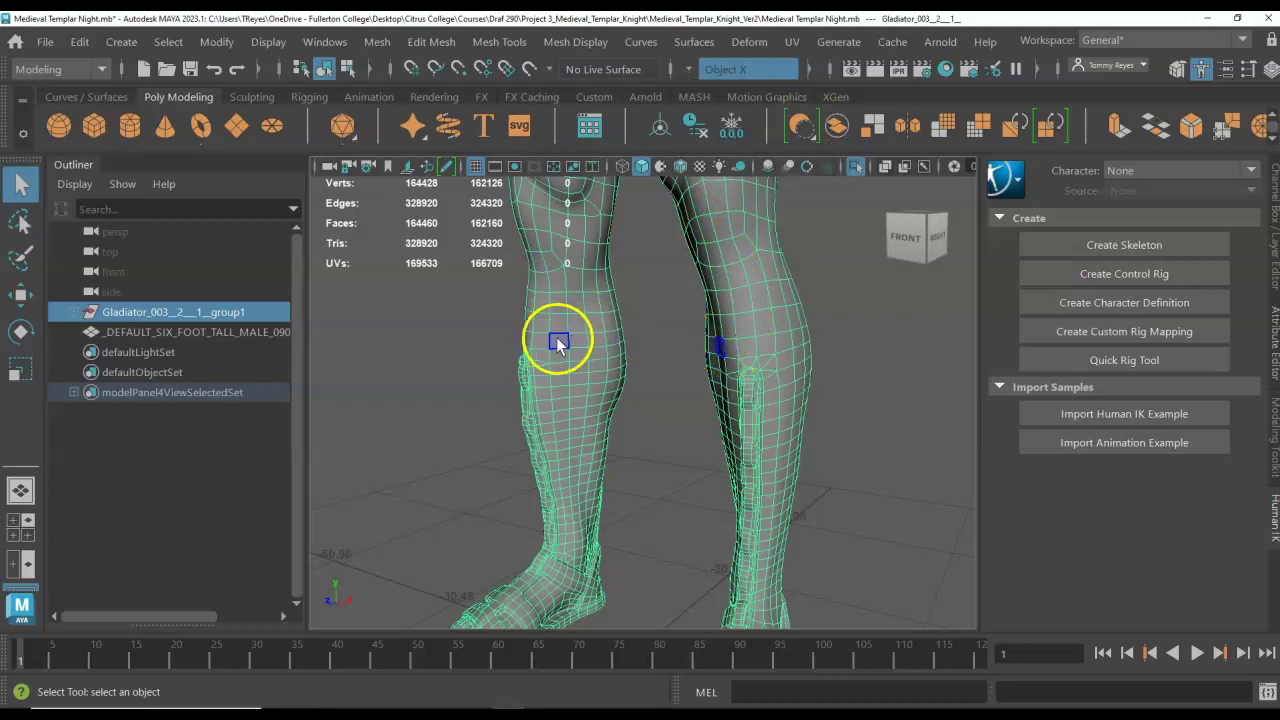
{"action": "left_click", "coordinate": [527, 337]}
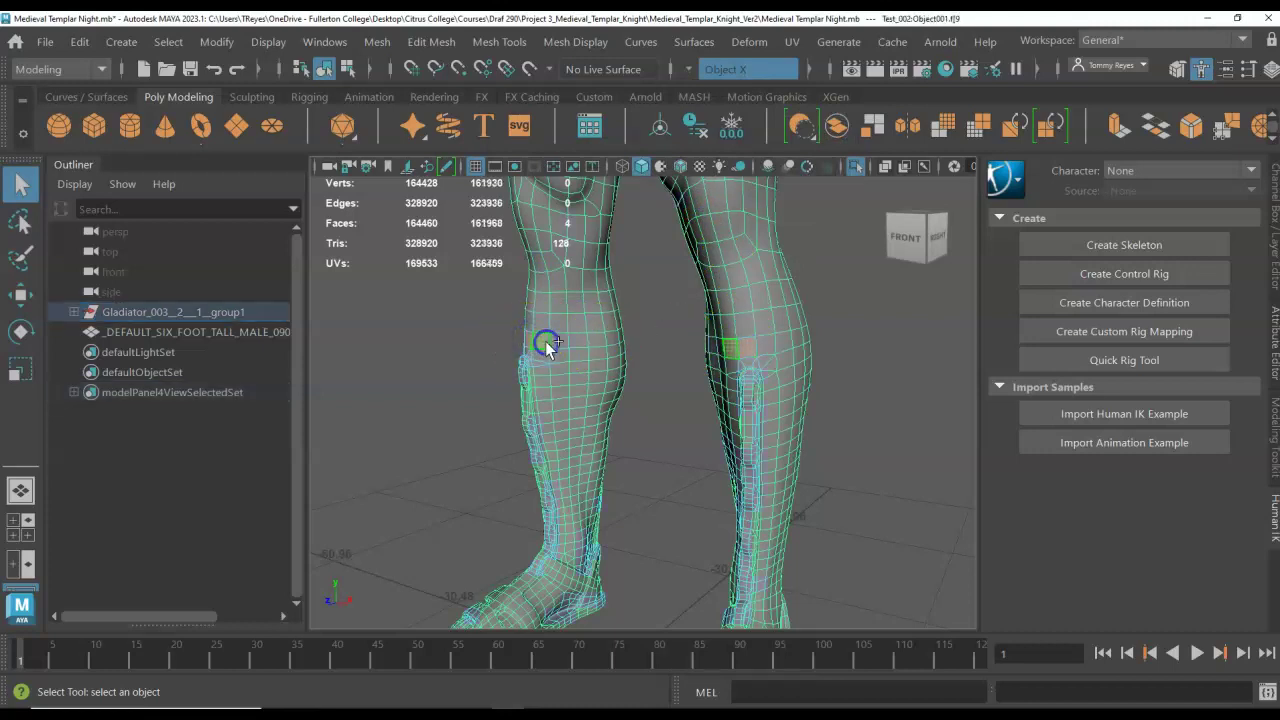
{"action": "double_click", "coordinate": [560, 343]}
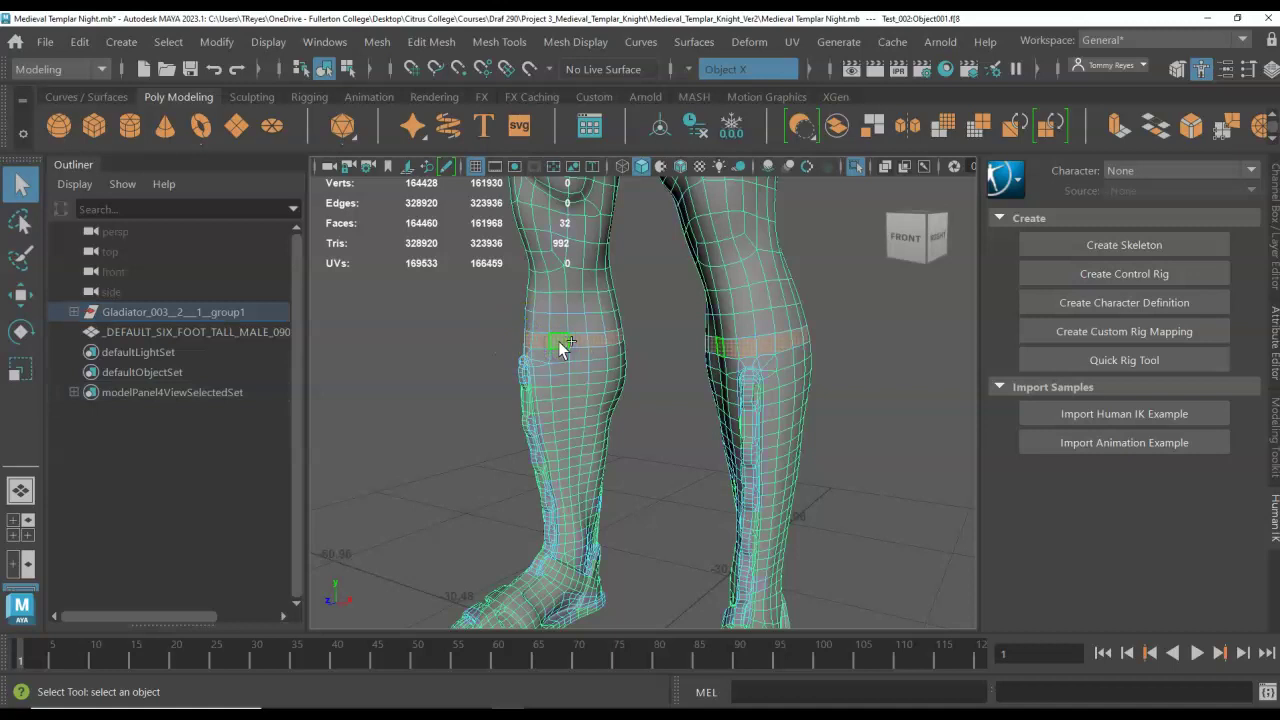
{"action": "left_click", "coordinate": [713, 349]}
{"action": "left_click", "coordinate": [697, 350]}
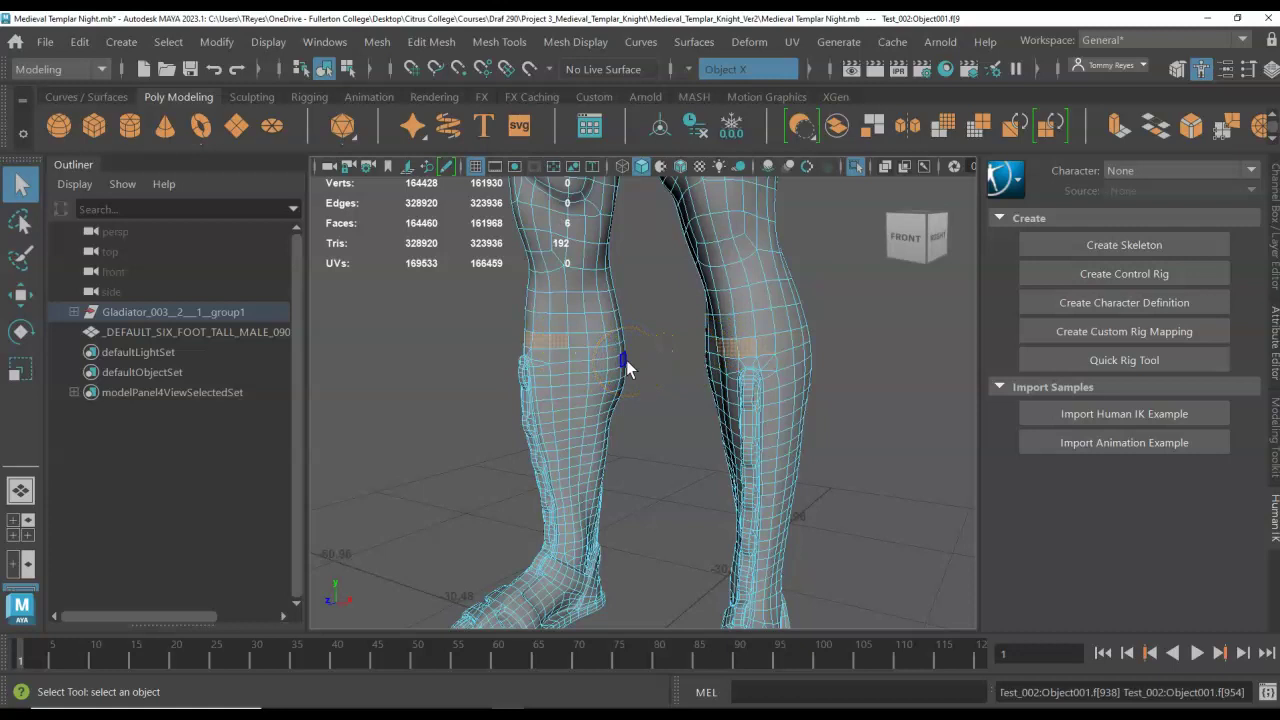
{"action": "left_click", "coordinate": [538, 344]}
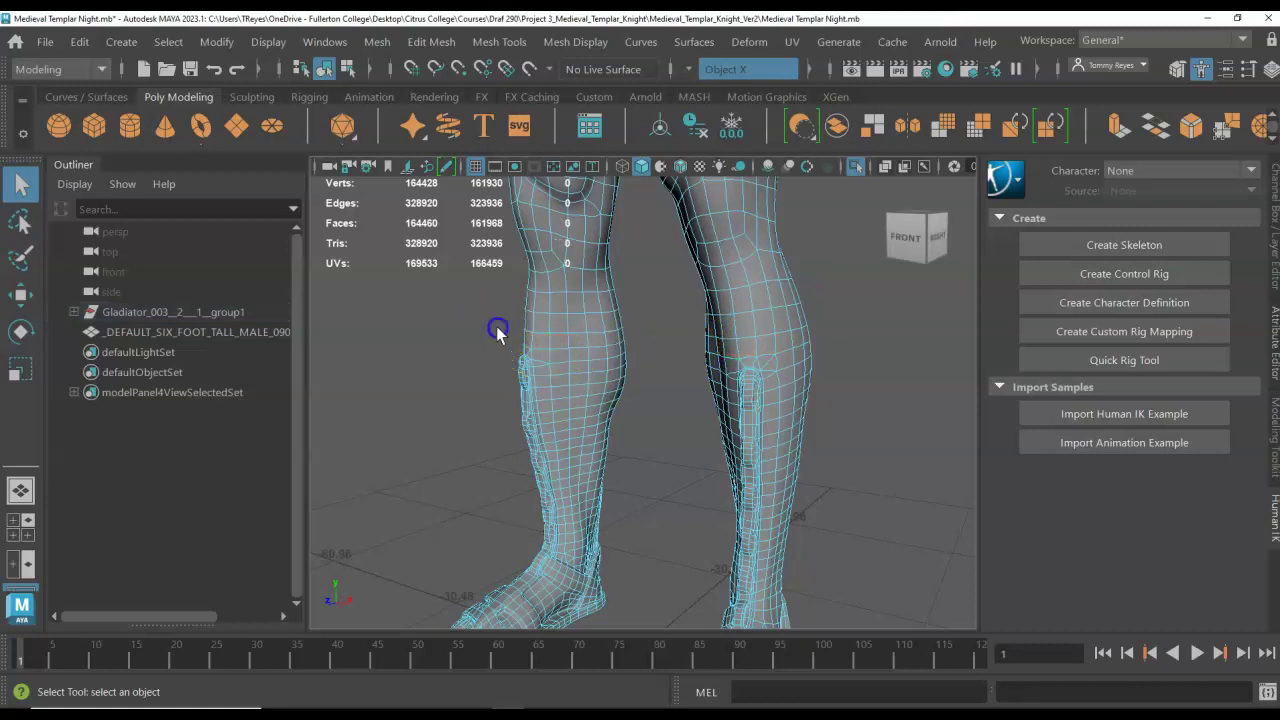
{"action": "left_click", "coordinate": [536, 344]}
{"action": "left_click", "coordinate": [536, 344]}
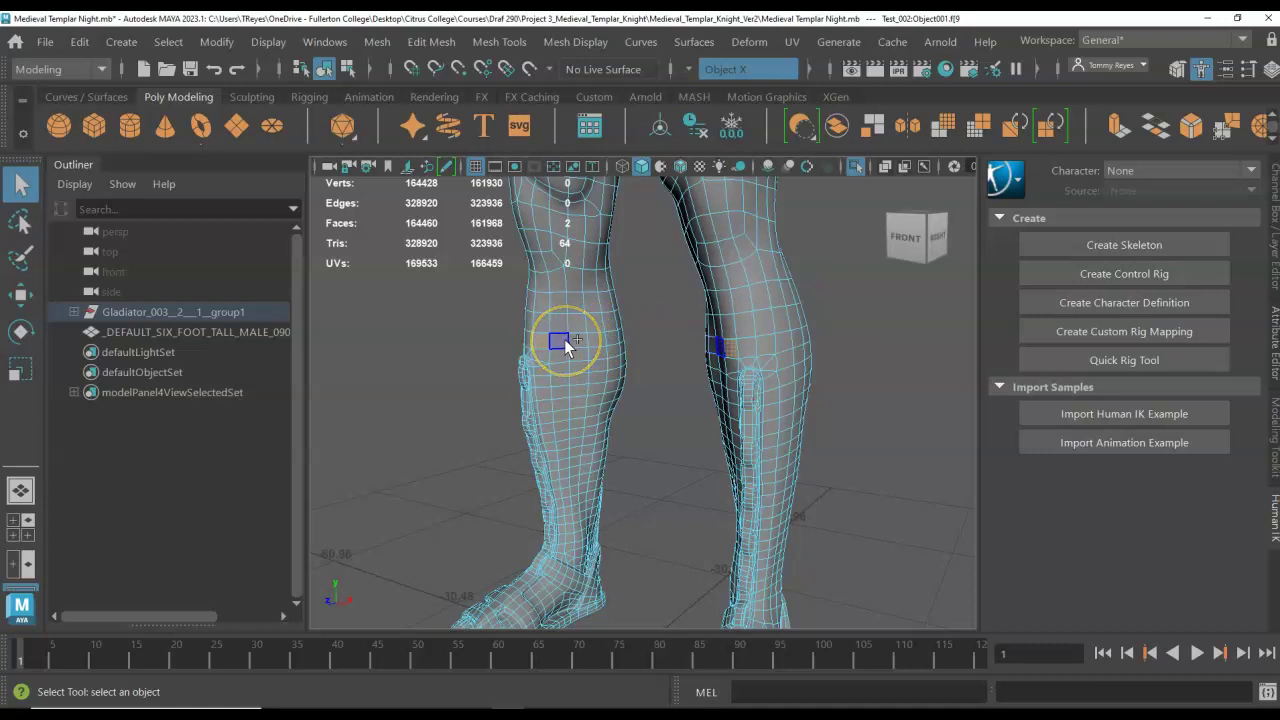
{"action": "left_click", "coordinate": [558, 343], "text": "shift"}
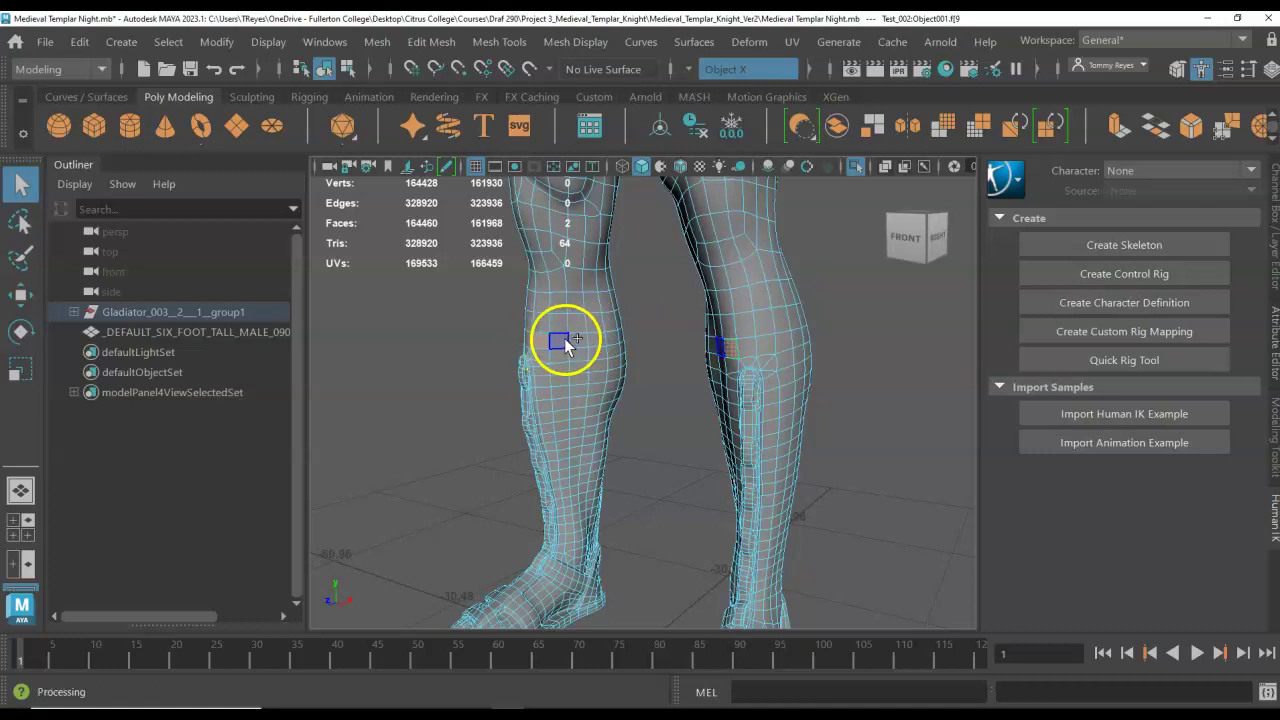
{"action": "double_click", "coordinate": [564, 340], "text": "shift"}
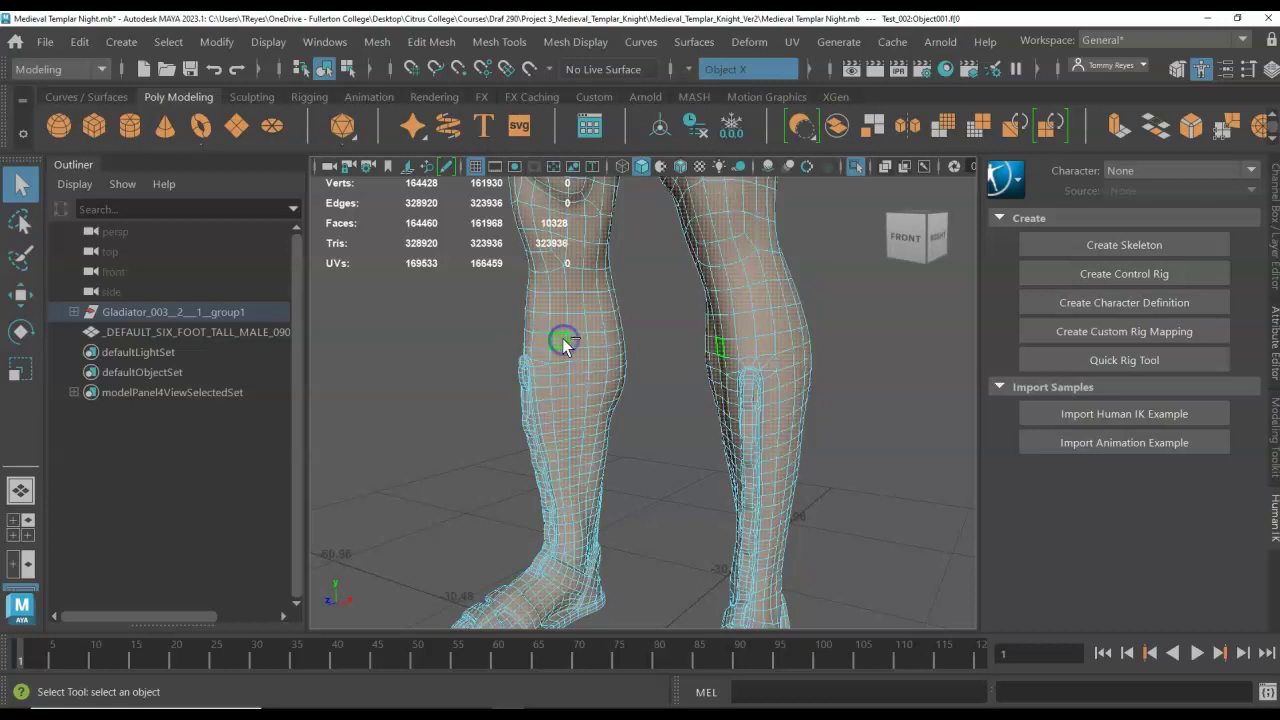
{"action": "left_click", "coordinate": [480, 338]}
- Delete the horizontal face loop around both gladiator legs, just below the knees and above the shin straps
{"action": "left_click", "coordinate": [550, 343]}
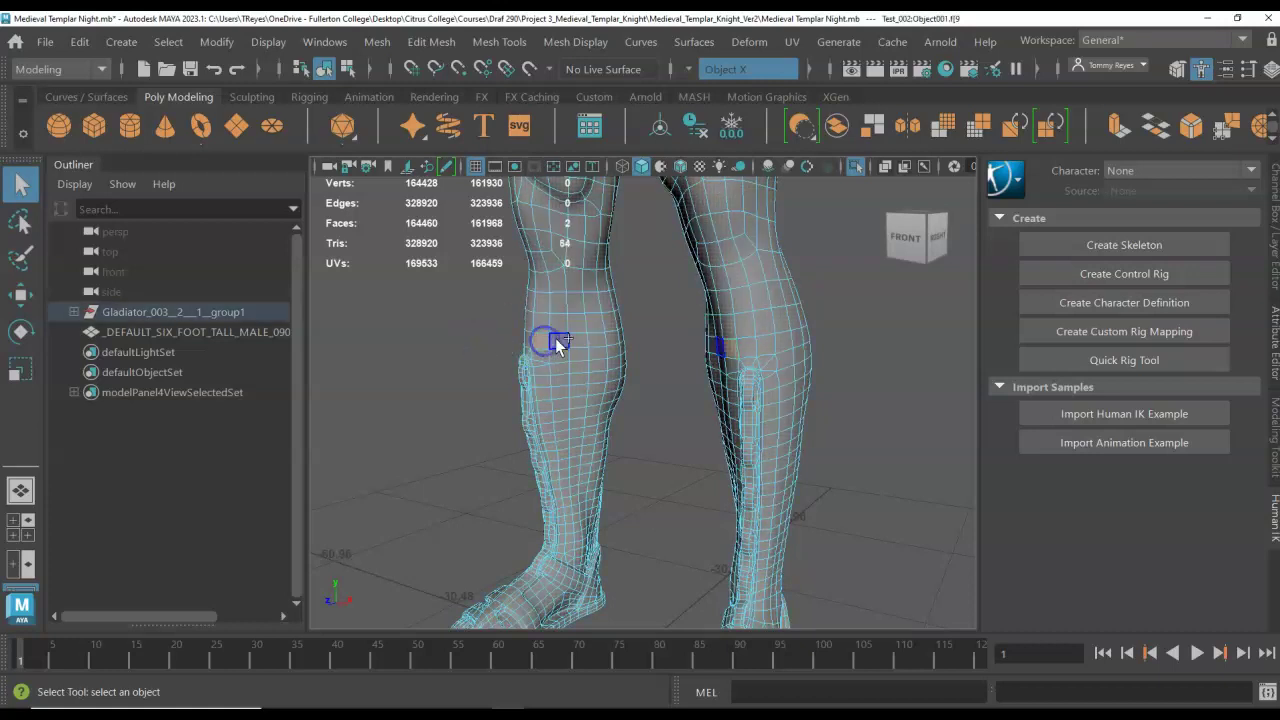
{"action": "double_click", "coordinate": [557, 341], "text": "shift"}
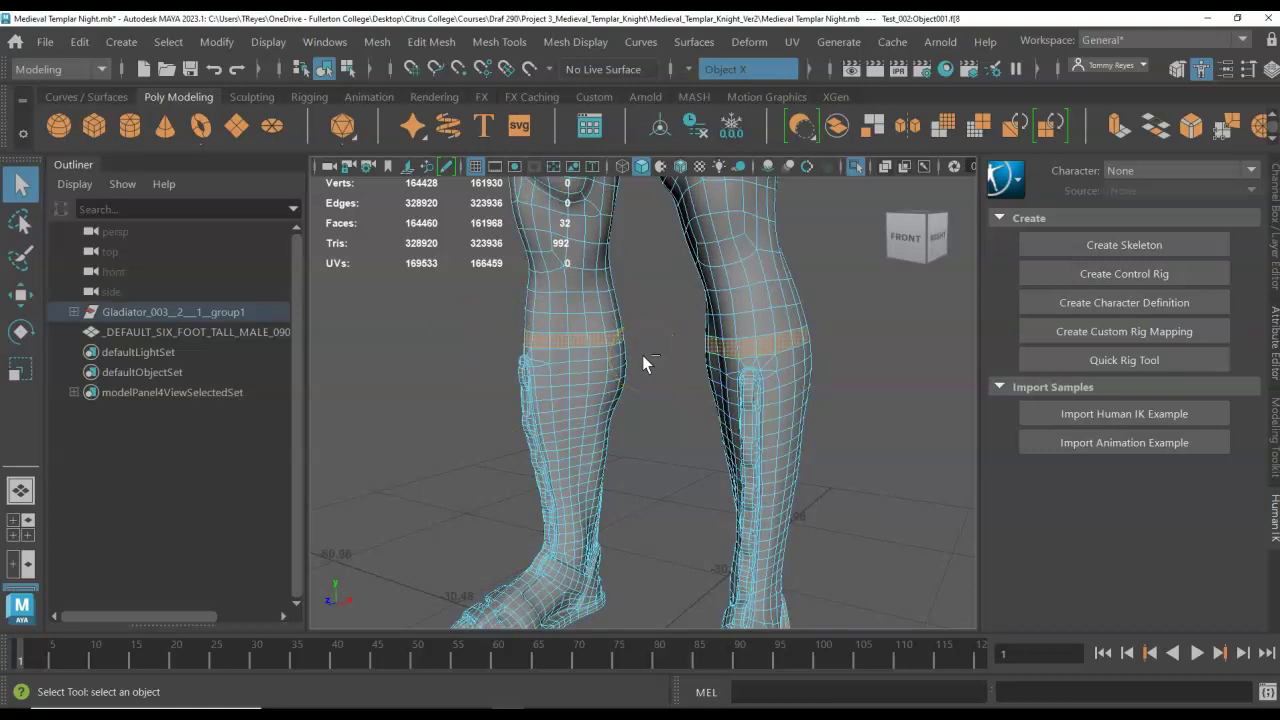
{"action": "key", "text": "Delete"}
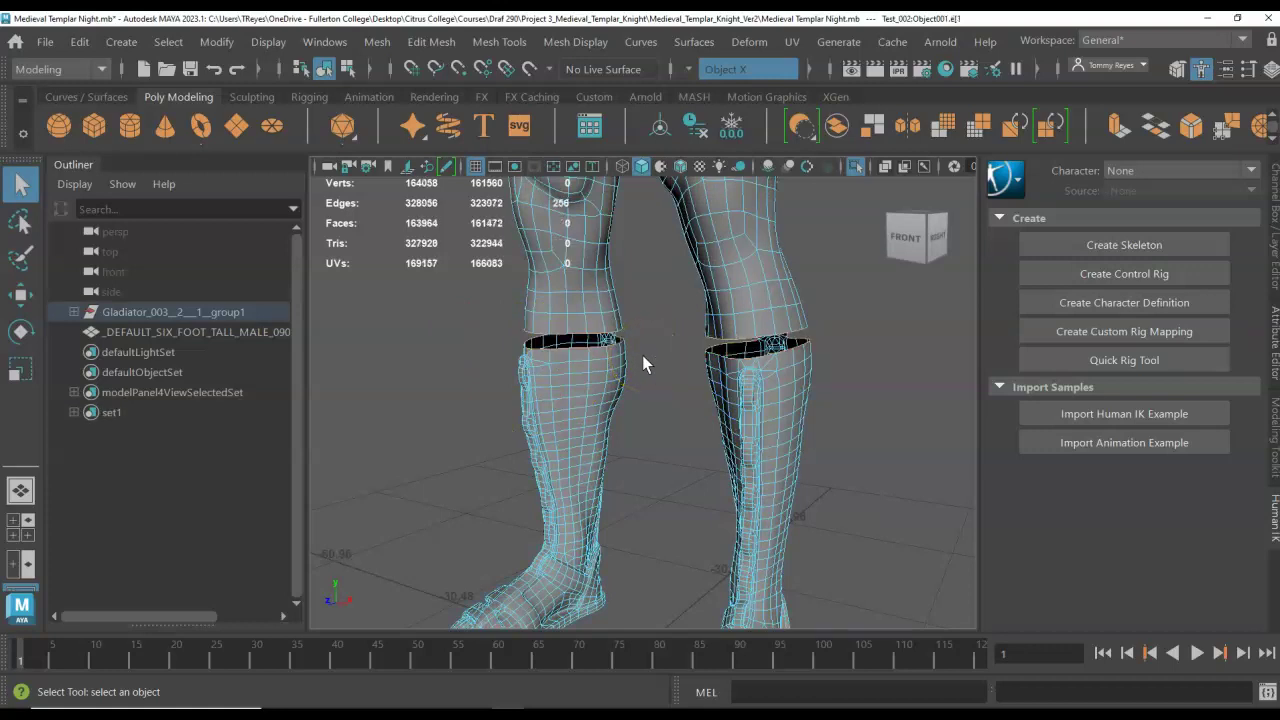
- Delete the two leftover faces bridging the gap at the back of each gladiator leg
{"action": "left_click_drag", "start_coordinate": [651, 386], "coordinate": [443, 343], "text": "alt"}
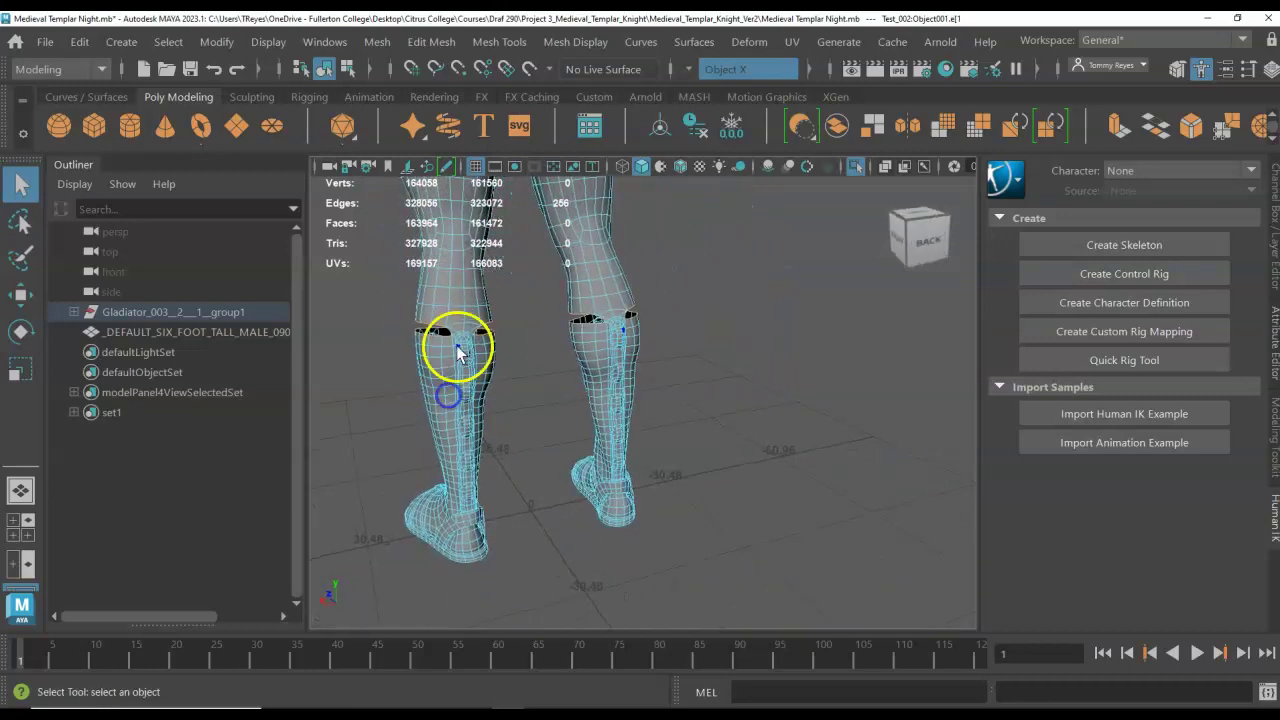
{"action": "right_click_drag", "start_coordinate": [420, 313], "coordinate": [583, 405], "text": "alt"}
{"action": "left_click", "coordinate": [462, 375]}
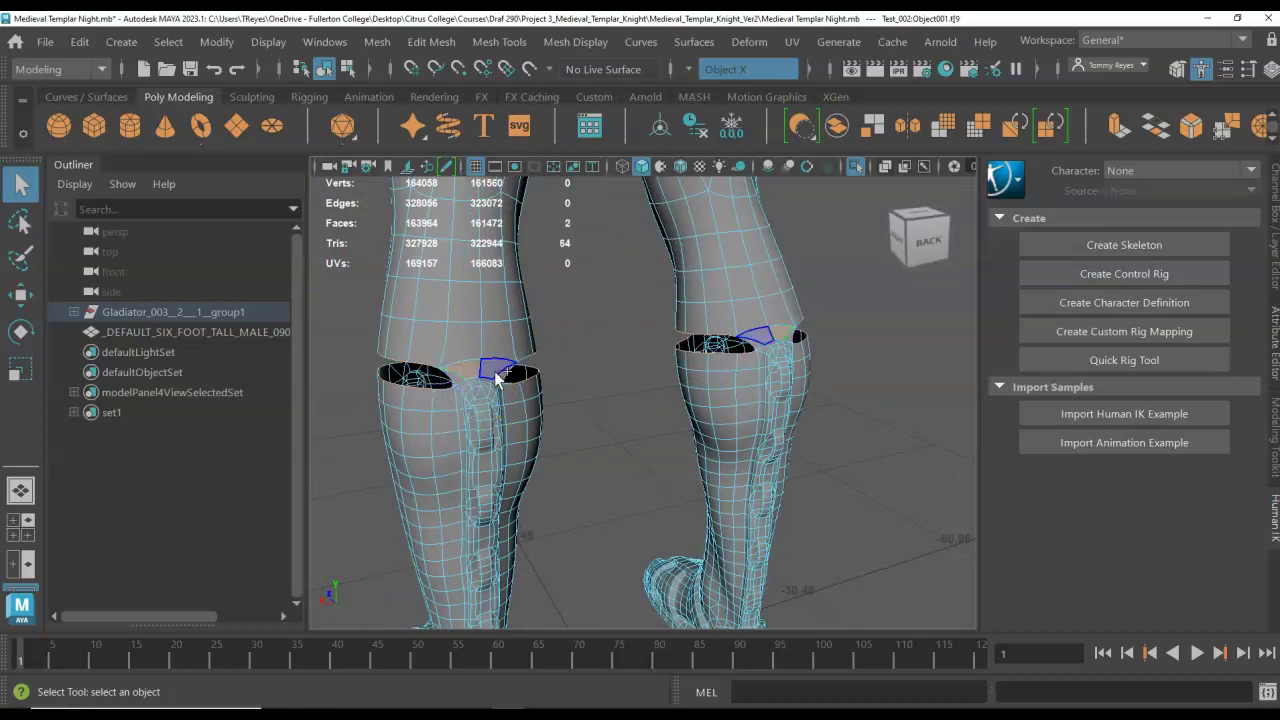
{"action": "left_click", "coordinate": [495, 371], "text": "shift"}
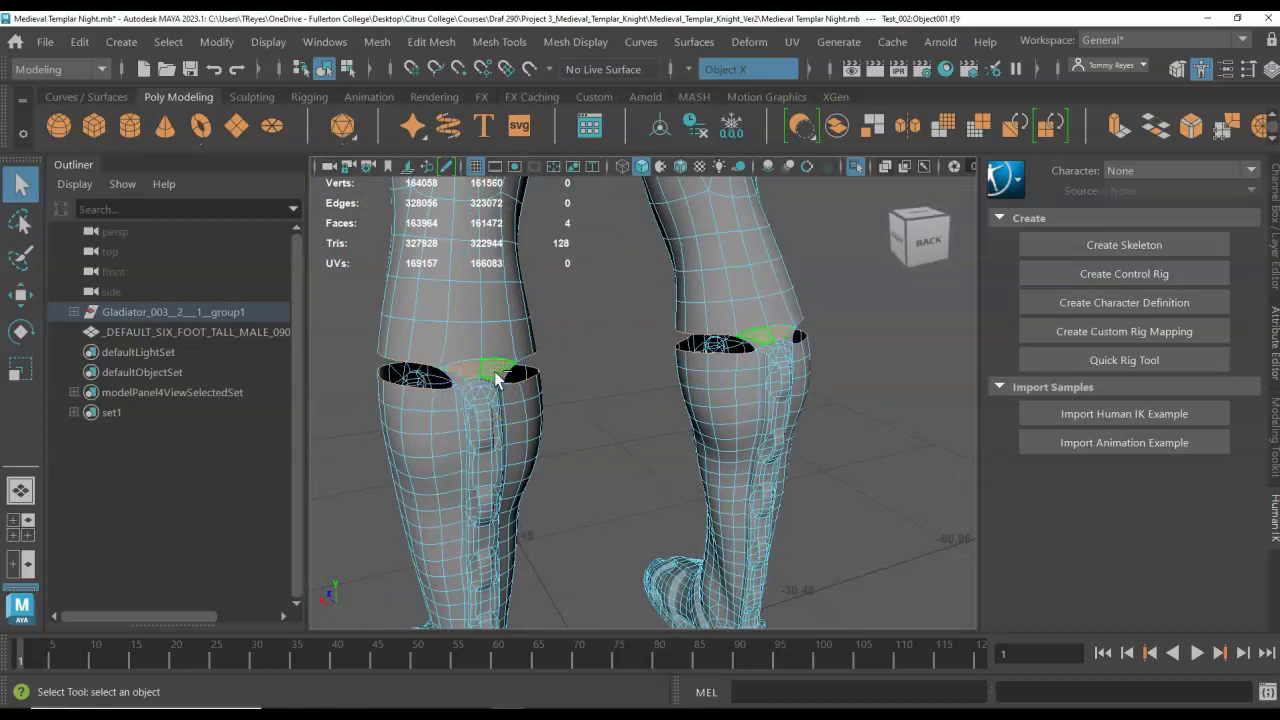
{"action": "key", "text": "Delete"}
- Delete the small triangular faces left beside the strap at the back of each leg's gap
{"action": "double_click", "coordinate": [440, 376]}
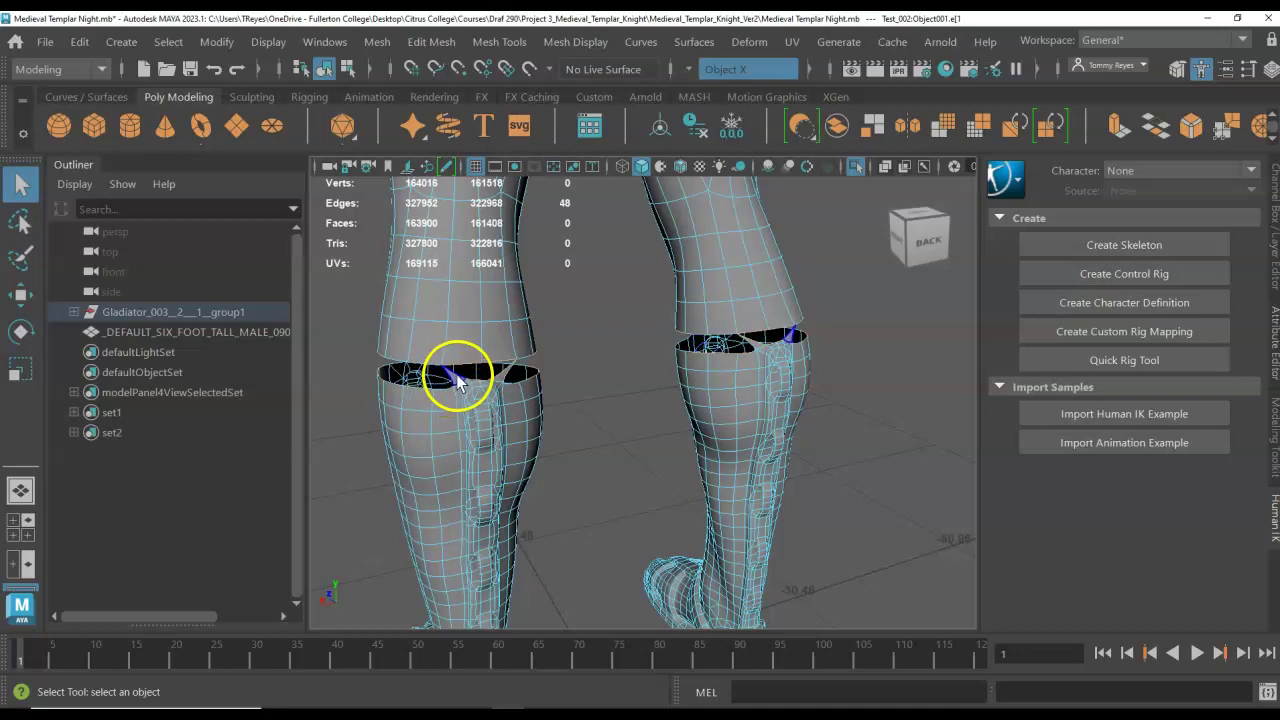
{"action": "left_click", "coordinate": [457, 381]}
{"action": "left_click", "coordinate": [502, 380], "text": "shift"}
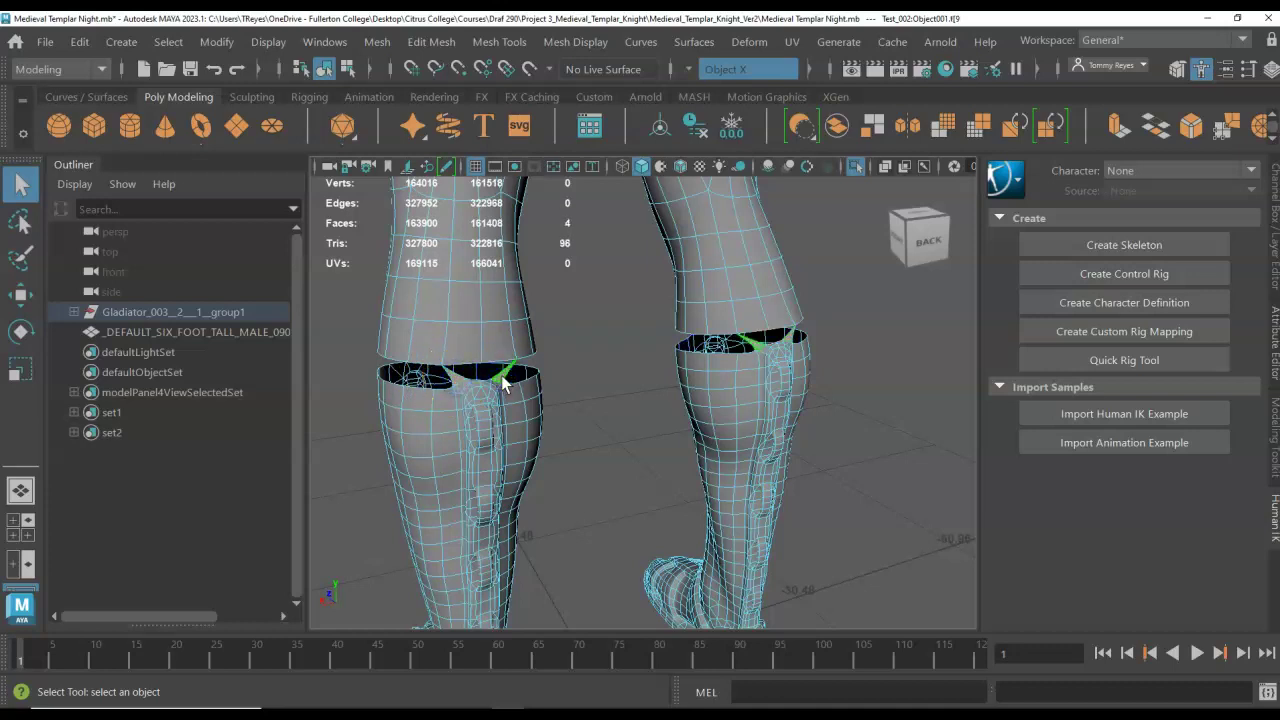
{"action": "key", "text": "Delete"}
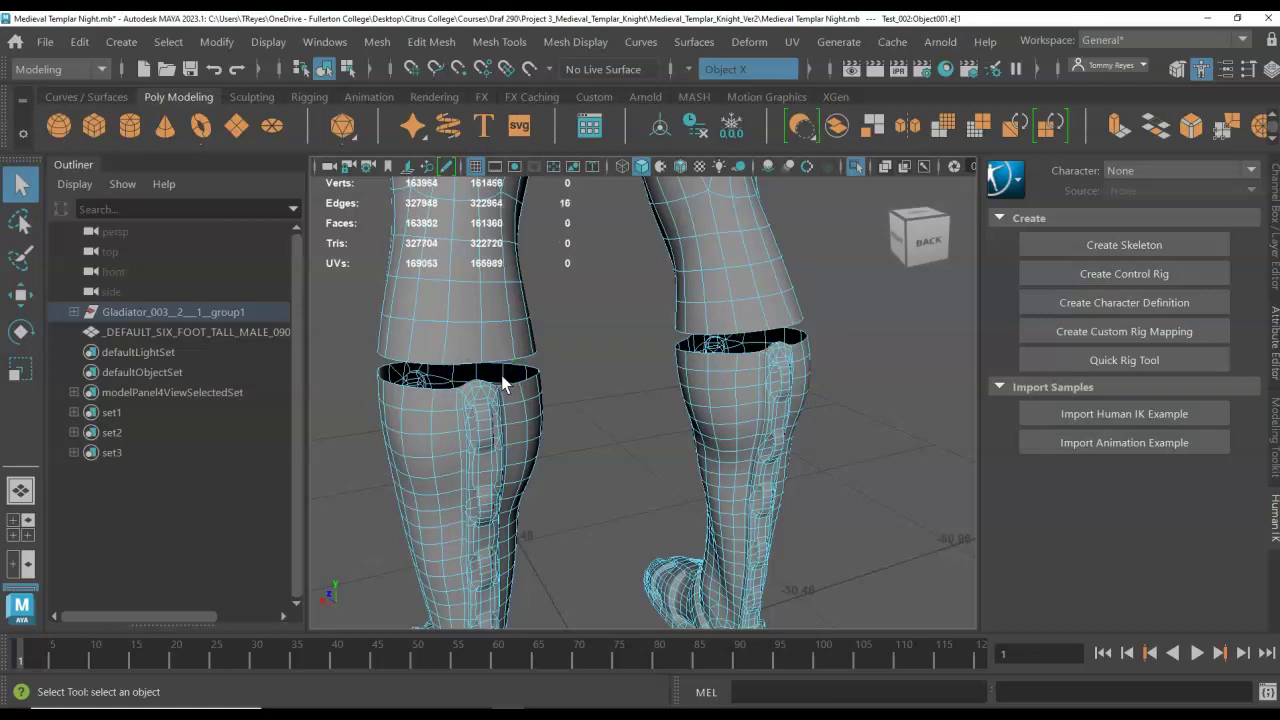
- Delete all of the gladiator's lower-leg and foot faces below the gap under the knees
{"action": "double_click", "coordinate": [529, 377]}
{"action": "left_click_drag", "start_coordinate": [564, 402], "coordinate": [546, 405], "text": "alt"}
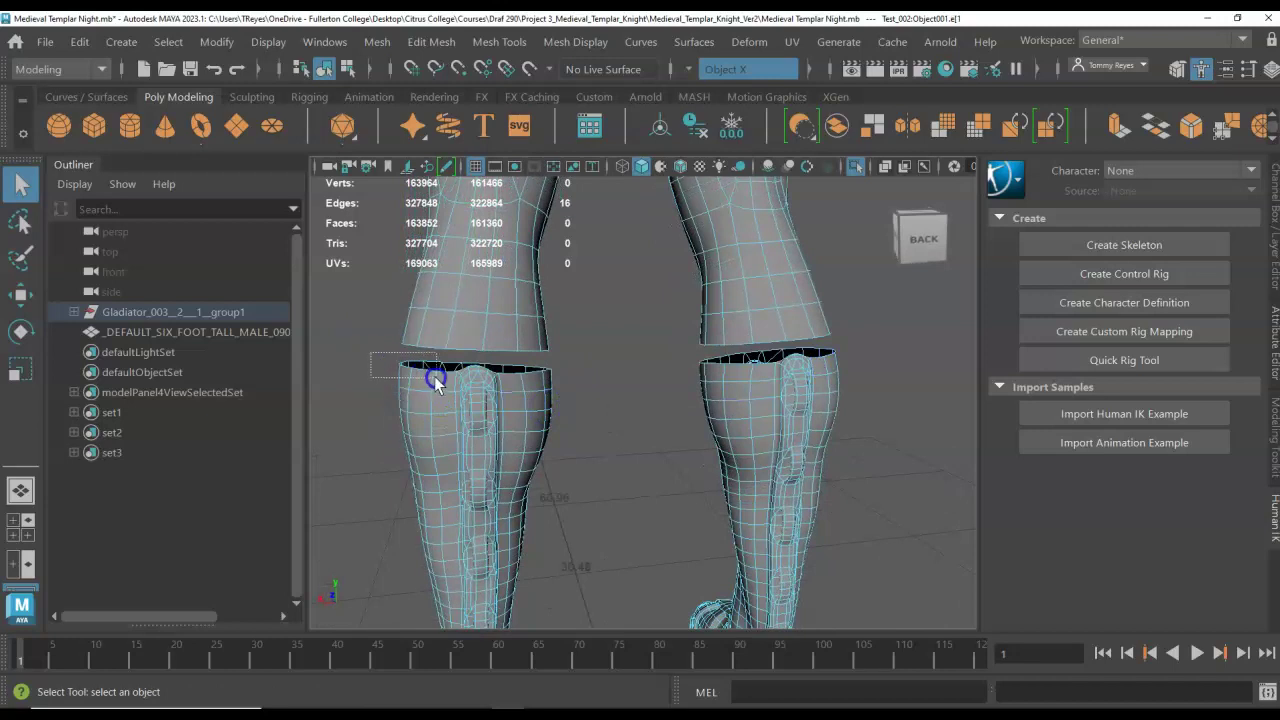
{"action": "left_click_drag", "start_coordinate": [436, 378], "coordinate": [571, 651]}
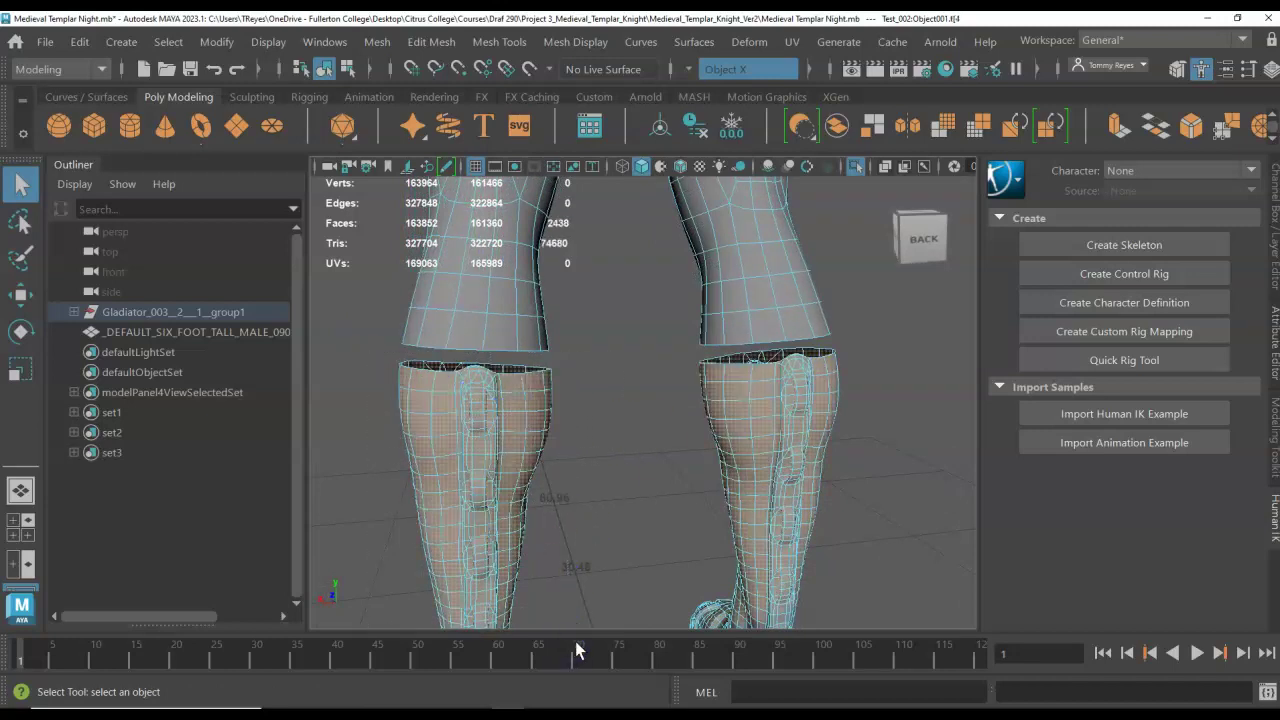
{"action": "key", "text": "Delete"}
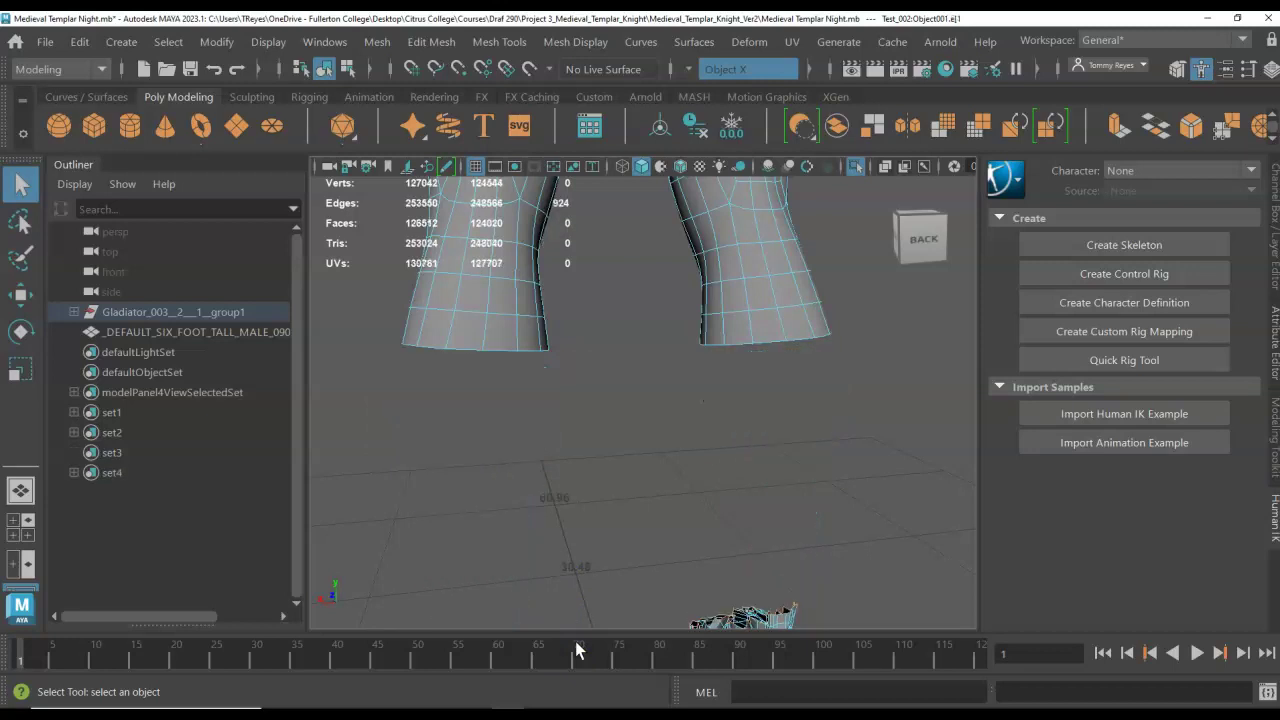
{"action": "scroll", "coordinate": [632, 539], "scroll_direction": "down", "scroll_amount": 5}
{"action": "left_click_drag", "start_coordinate": [486, 466], "coordinate": [628, 600]}
{"action": "key", "text": "Delete"}
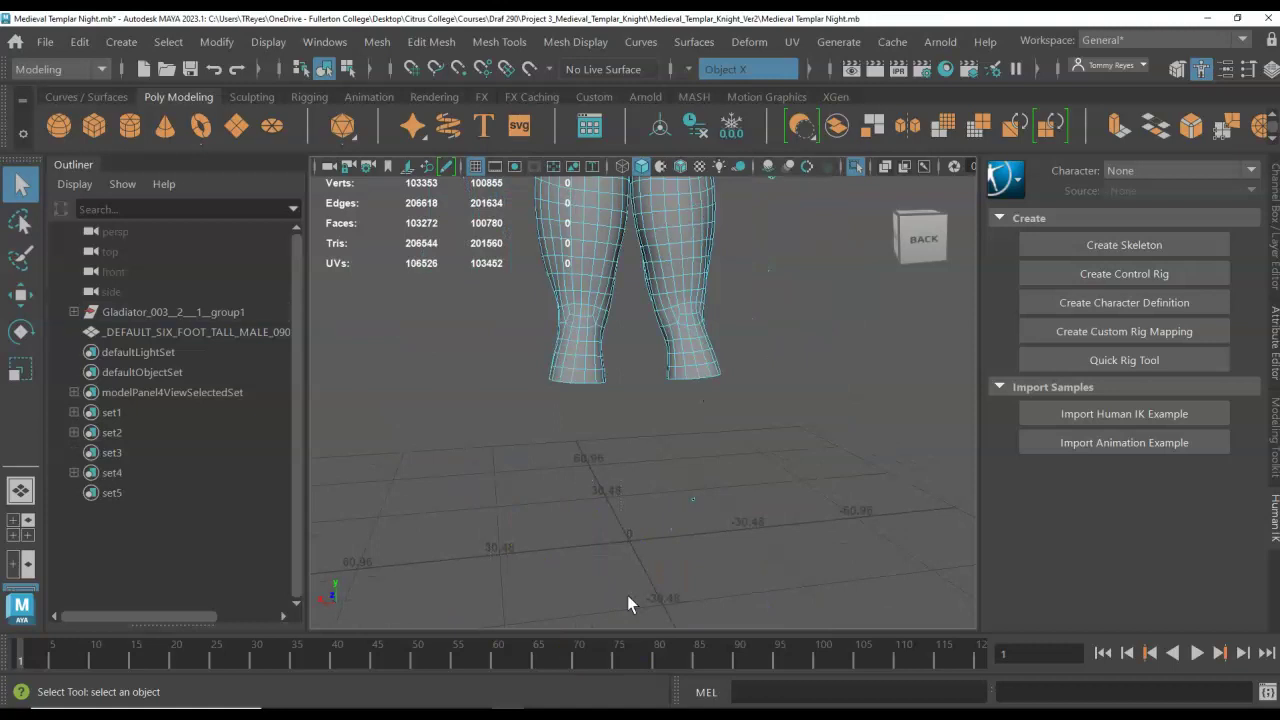
- Delete the small stray faces left floating near the ground below the gladiator's cut legs
{"action": "left_click_drag", "start_coordinate": [657, 496], "coordinate": [723, 553]}
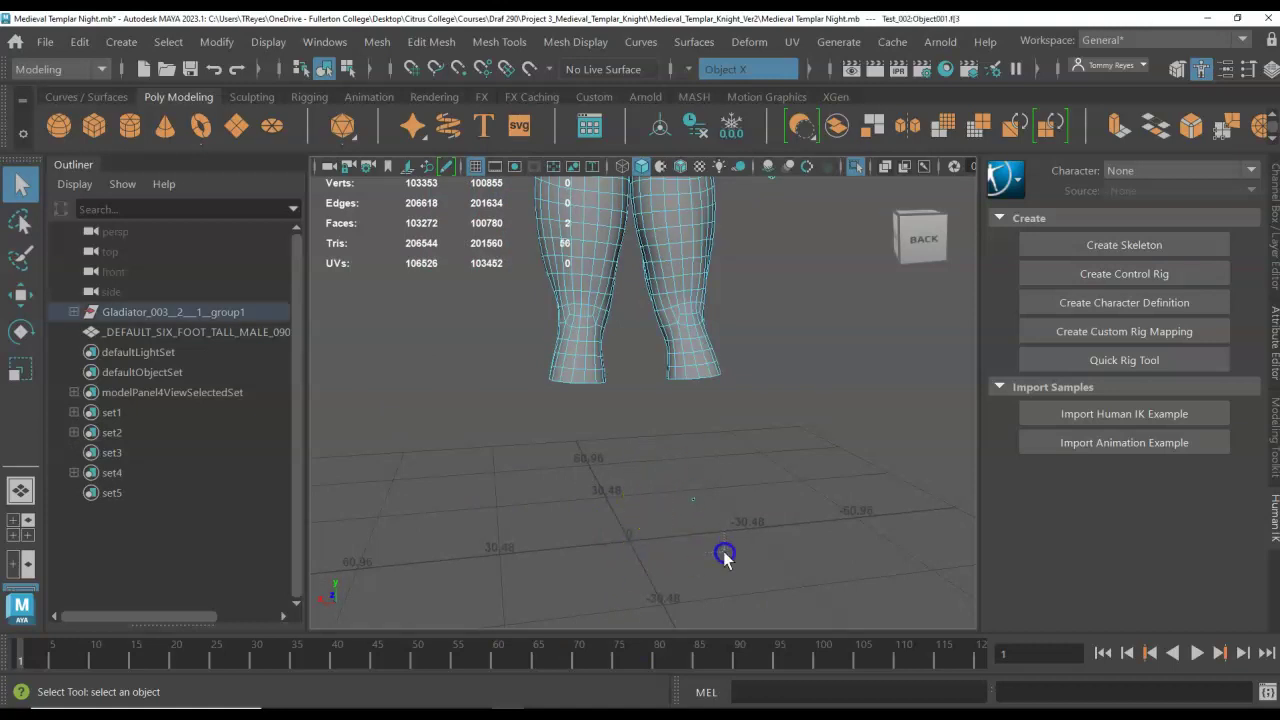
{"action": "left_click", "coordinate": [693, 497]}
{"action": "left_click", "coordinate": [693, 499]}
{"action": "left_click", "coordinate": [692, 500]}
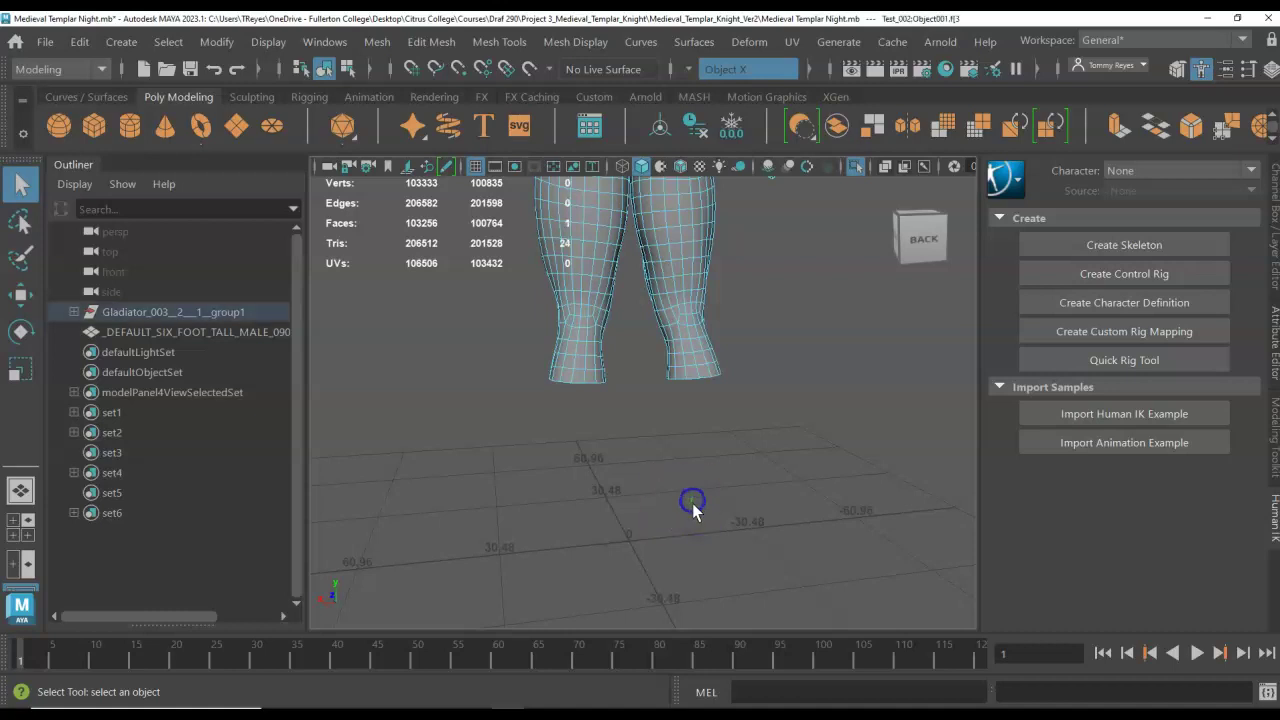
{"action": "key", "text": "Delete"}
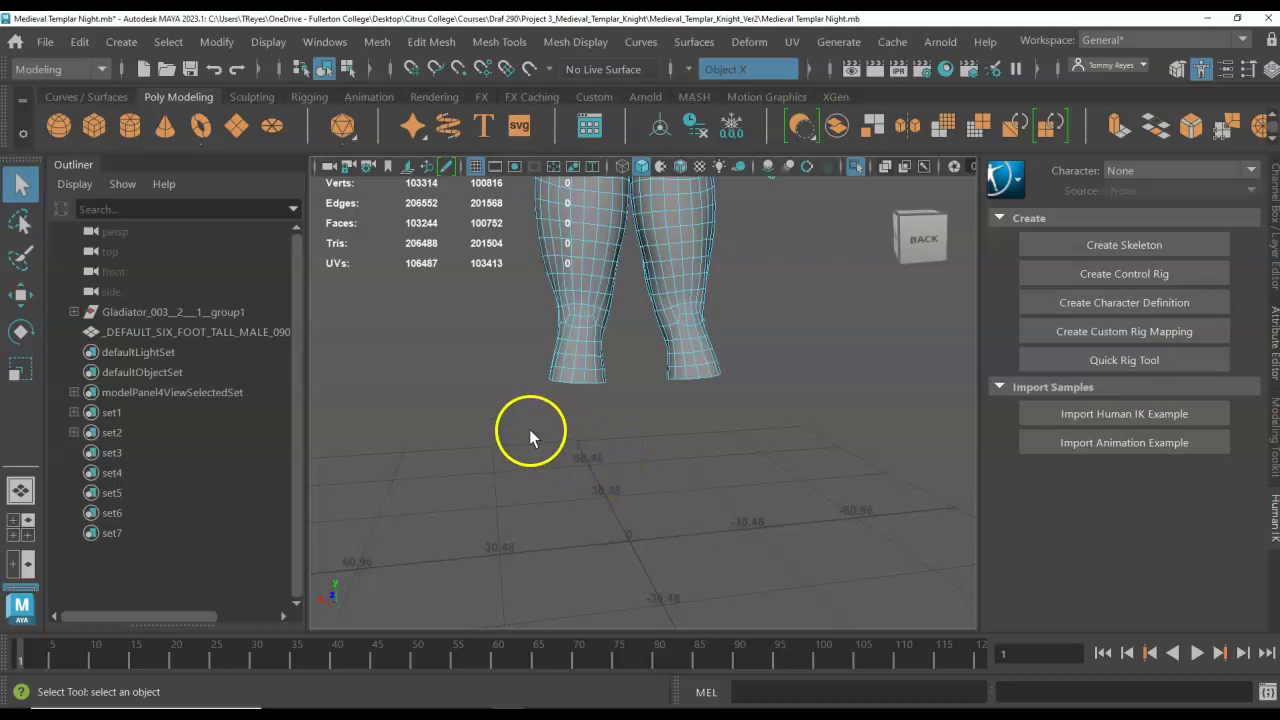
- Return the gladiator body to object mode and turn off isolation so the six-foot male shows alongside it
{"action": "left_click_drag", "start_coordinate": [529, 428], "coordinate": [766, 438], "text": "alt"}
{"action": "scroll", "coordinate": [687, 519], "scroll_direction": "down", "scroll_amount": 6}
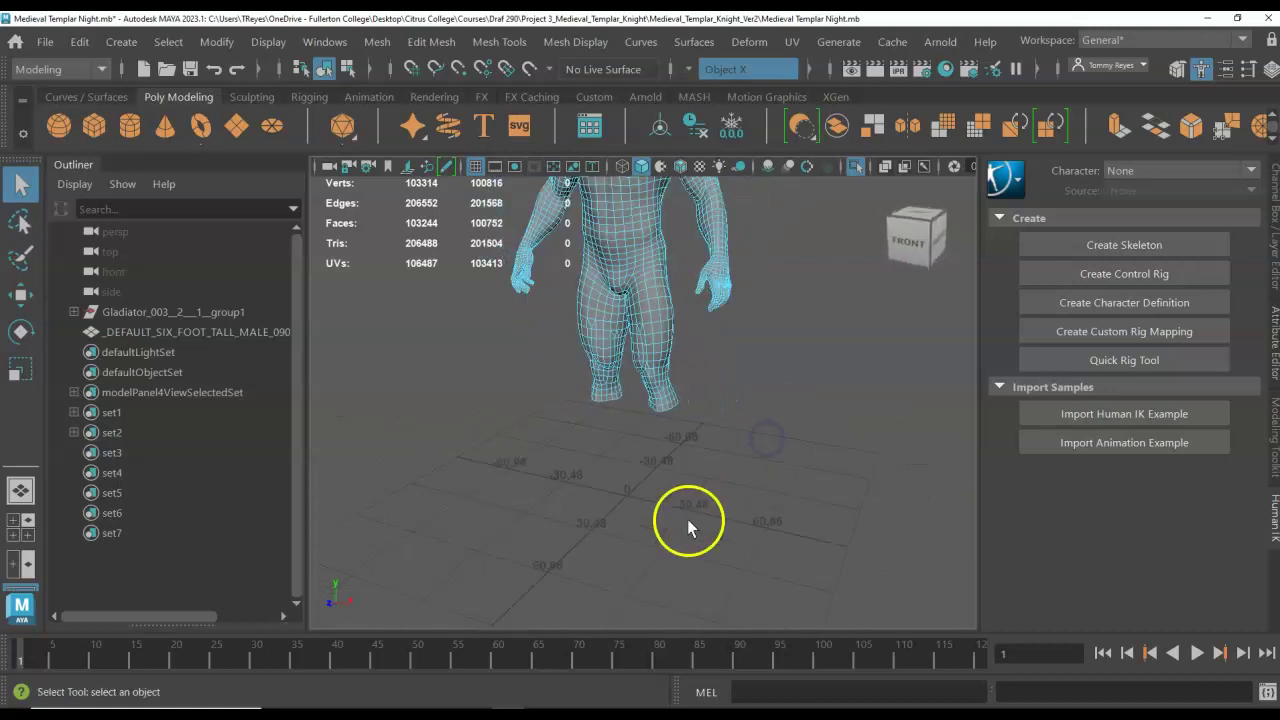
{"action": "scroll", "coordinate": [685, 411], "scroll_direction": "up", "scroll_amount": 3}
{"action": "scroll", "coordinate": [693, 361], "scroll_direction": "down", "scroll_amount": 3}
{"action": "middle_click_drag", "start_coordinate": [694, 362], "coordinate": [697, 389], "text": "alt"}
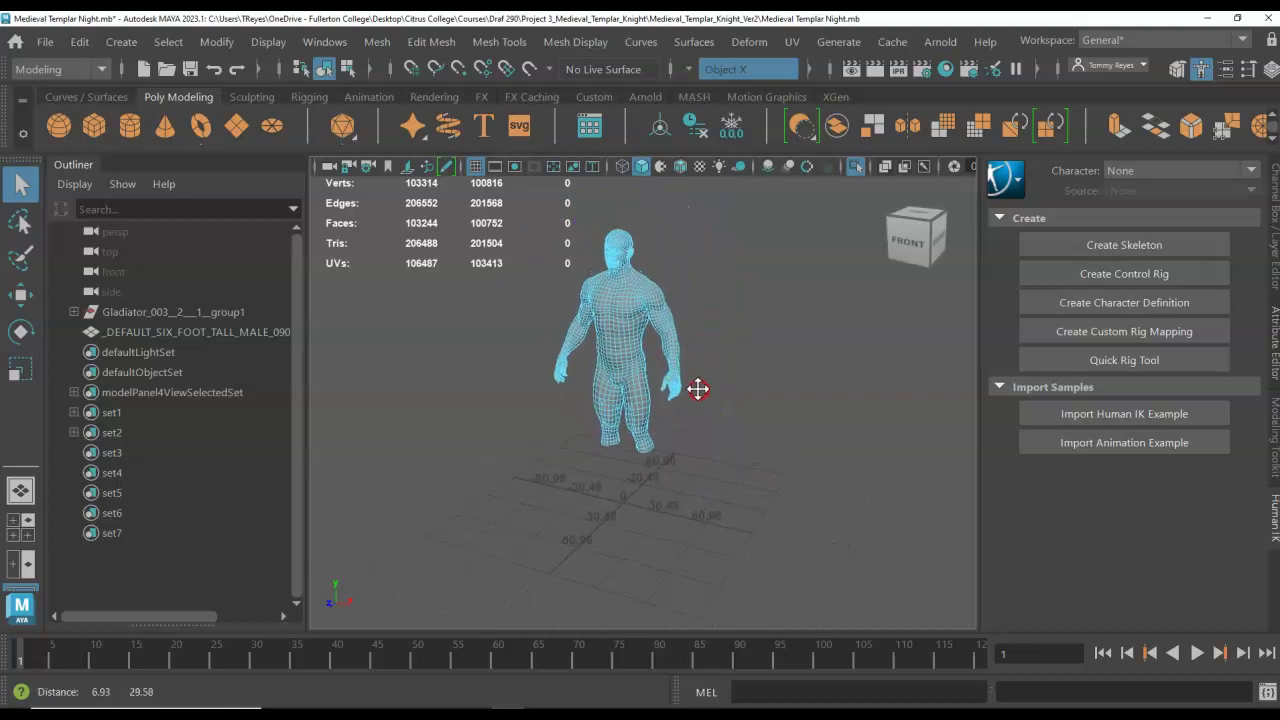
{"action": "right_click_drag", "start_coordinate": [610, 349], "coordinate": [697, 123]}
{"action": "right_click_drag", "start_coordinate": [626, 322], "coordinate": [702, 114]}
{"action": "key", "text": "f"}
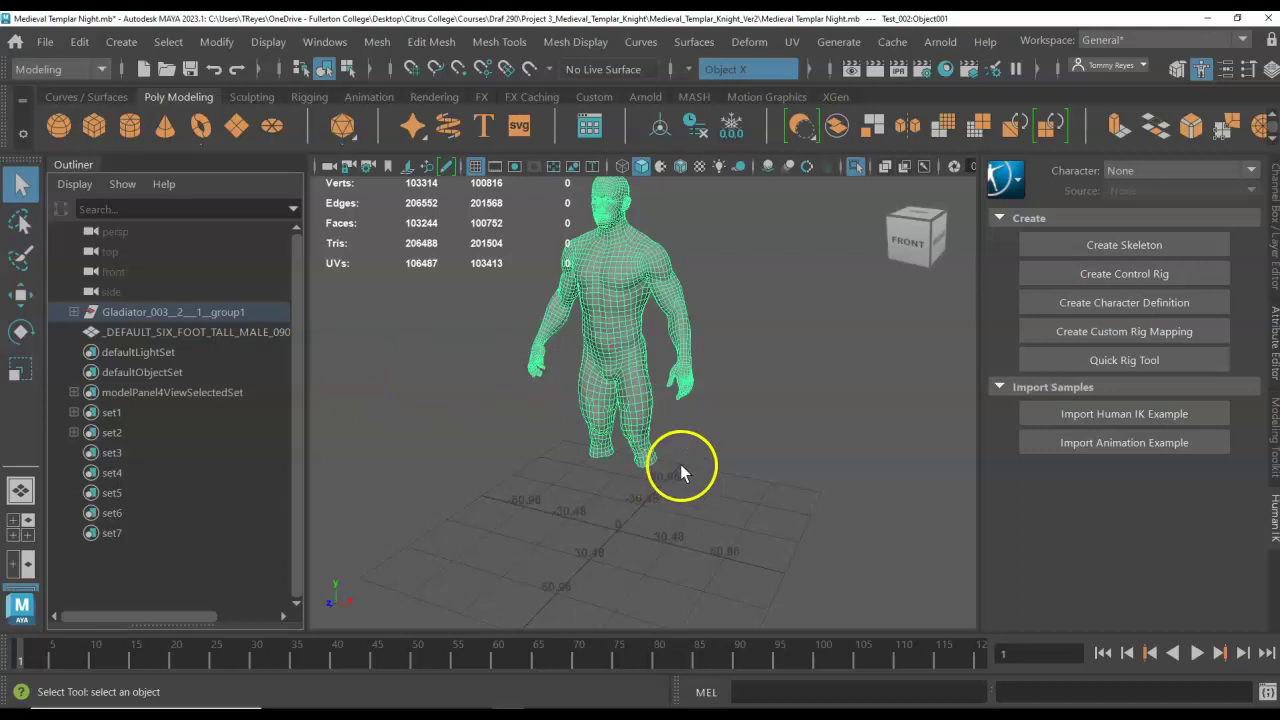
{"action": "right_click_drag", "start_coordinate": [639, 401], "coordinate": [639, 401]}
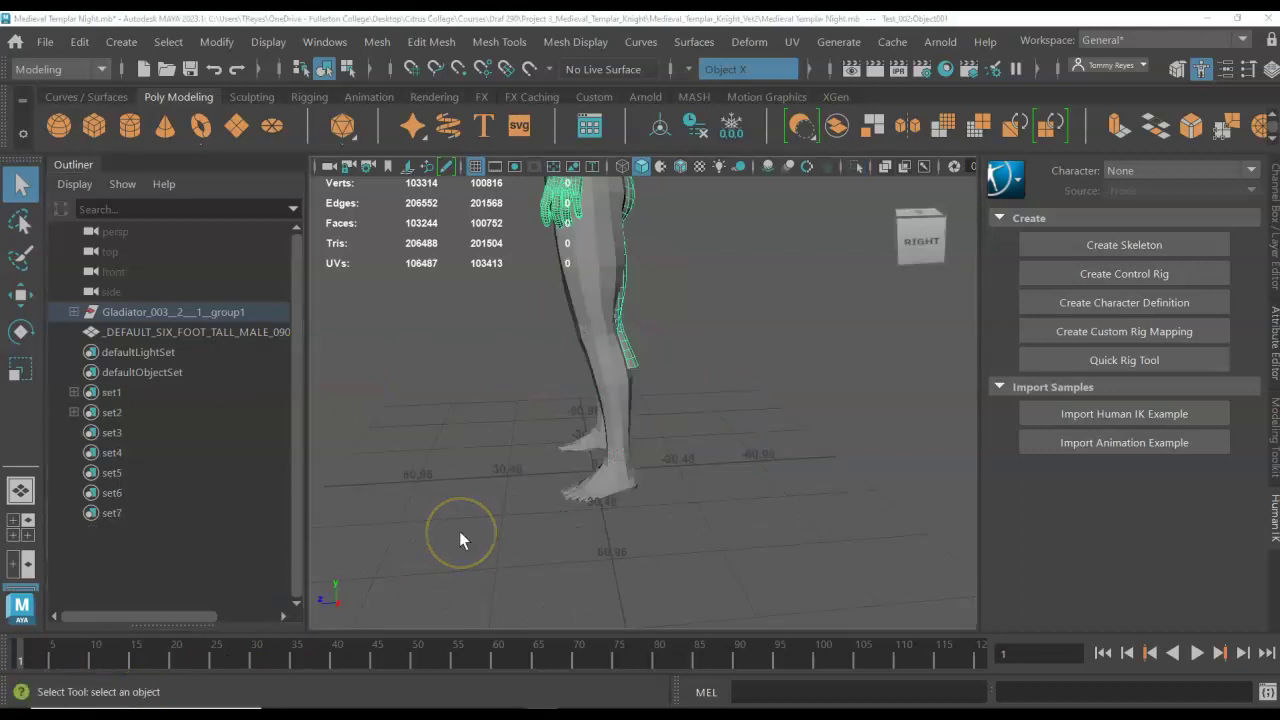
{"action": "left_click", "coordinate": [673, 369]}
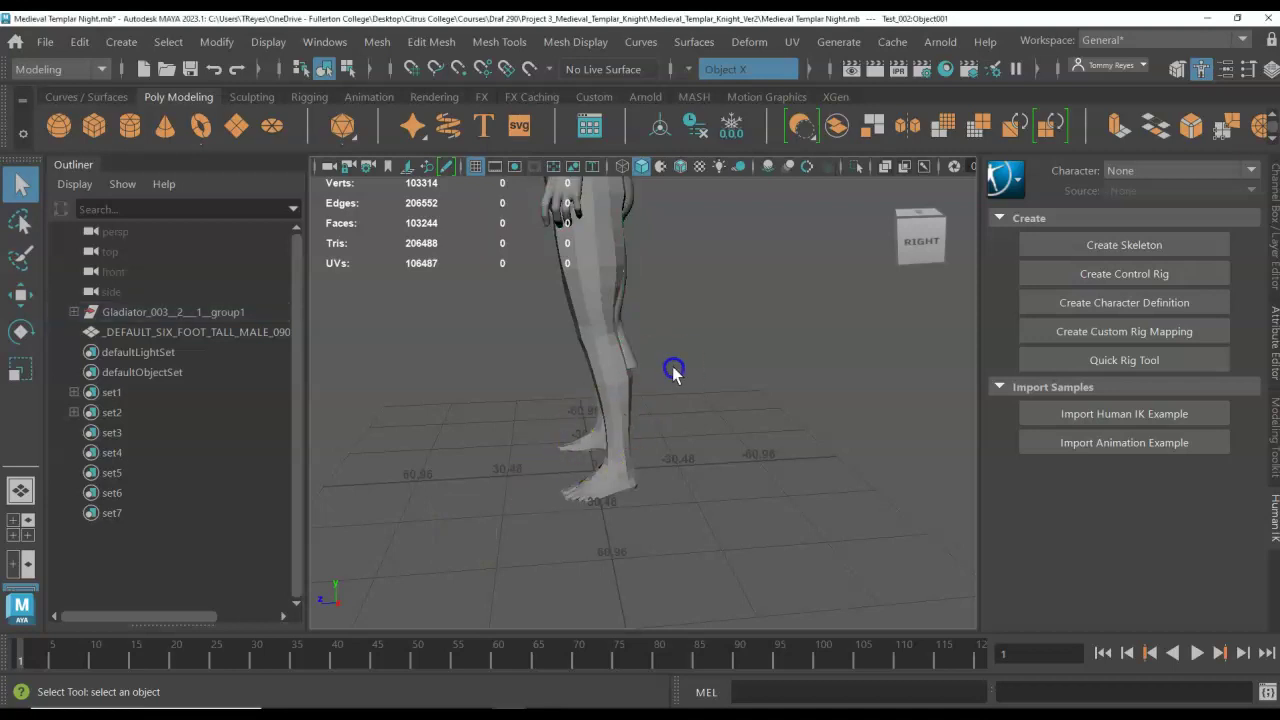
{"action": "key", "text": "ctrl+1"}
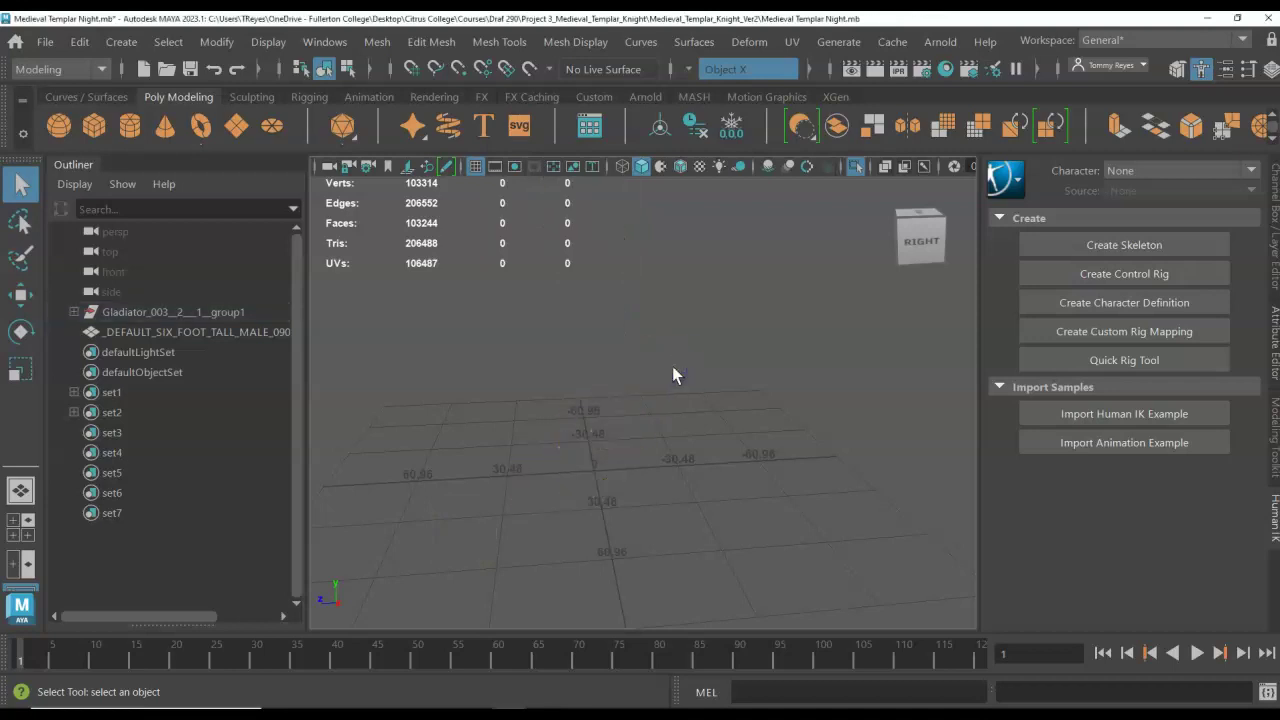
{"action": "key", "text": "ctrl+1"}
- Select the six-foot male's mesh and bring its lower leg into close view beside the gladiator's cut edge
{"action": "left_click", "coordinate": [628, 368]}
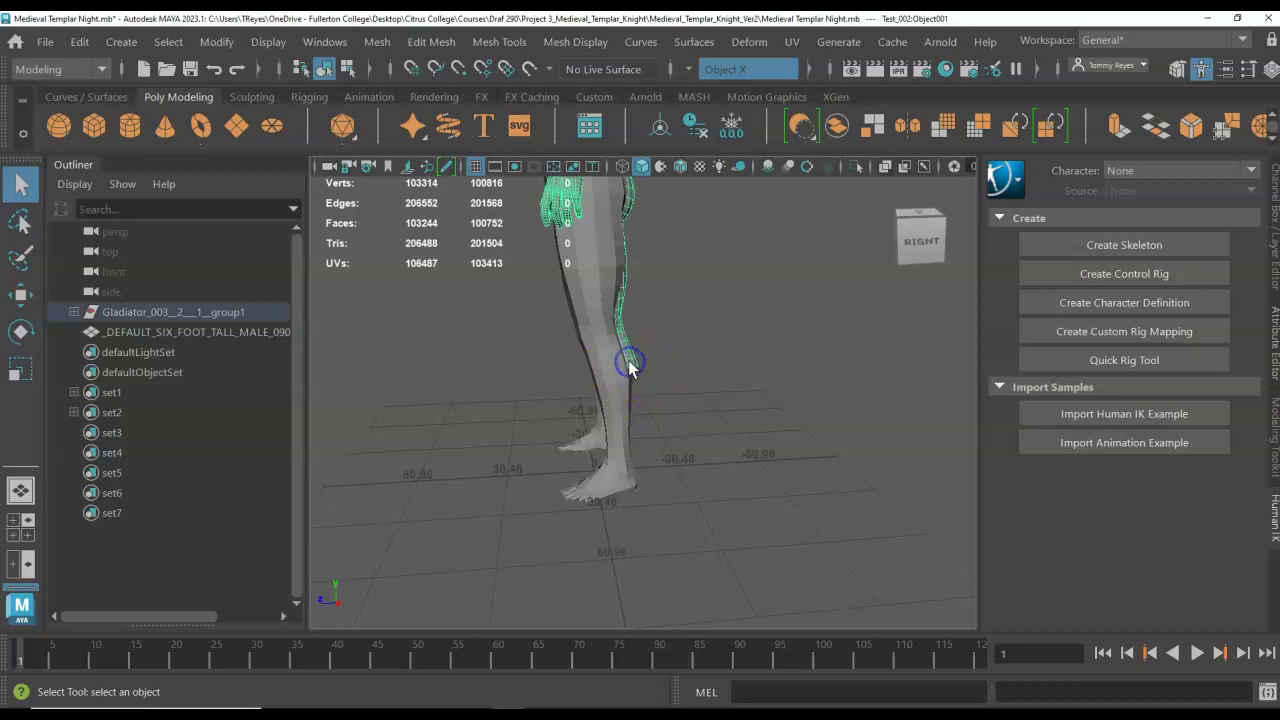
{"action": "left_click", "coordinate": [629, 368]}
{"action": "left_click", "coordinate": [630, 368]}
{"action": "left_click", "coordinate": [628, 364]}
{"action": "left_click", "coordinate": [628, 364]}
{"action": "left_click", "coordinate": [628, 364]}
{"action": "left_click", "coordinate": [628, 364]}
{"action": "left_click", "coordinate": [628, 399]}
{"action": "left_click", "coordinate": [615, 380]}
{"action": "scroll", "coordinate": [615, 380], "scroll_direction": "up", "scroll_amount": 3}
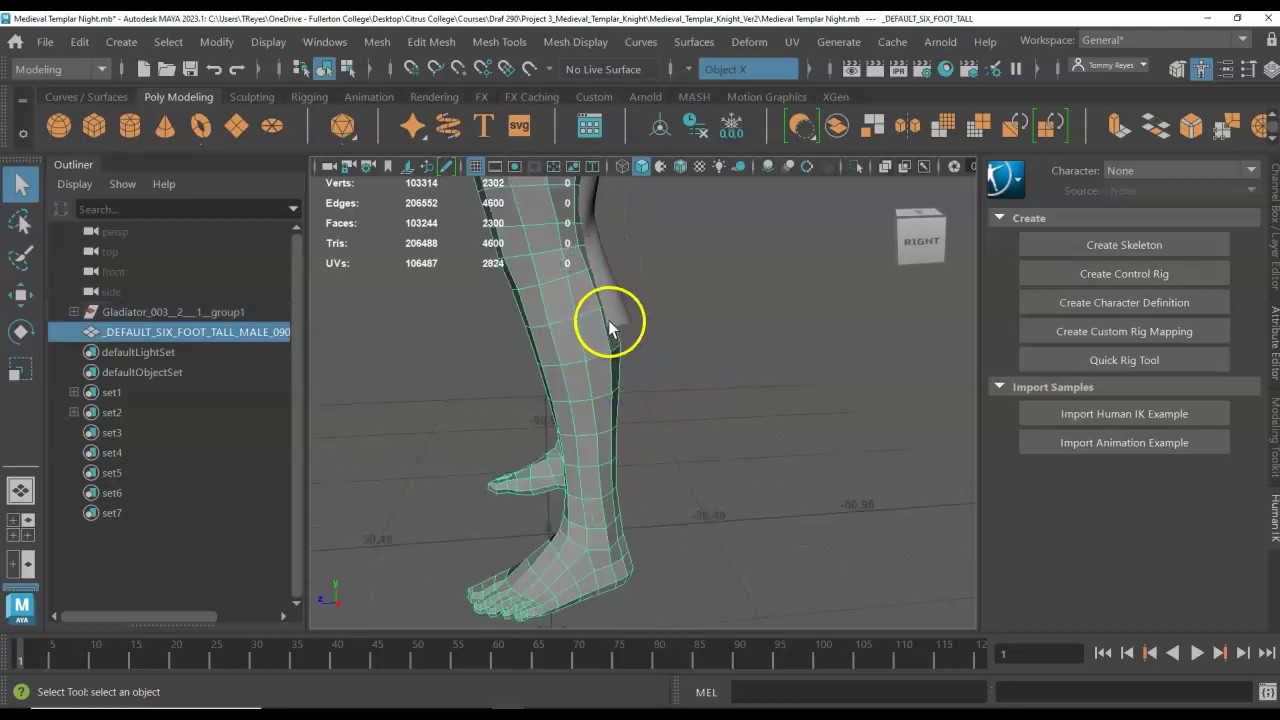
{"action": "scroll", "coordinate": [605, 318], "scroll_direction": "up", "scroll_amount": 2}
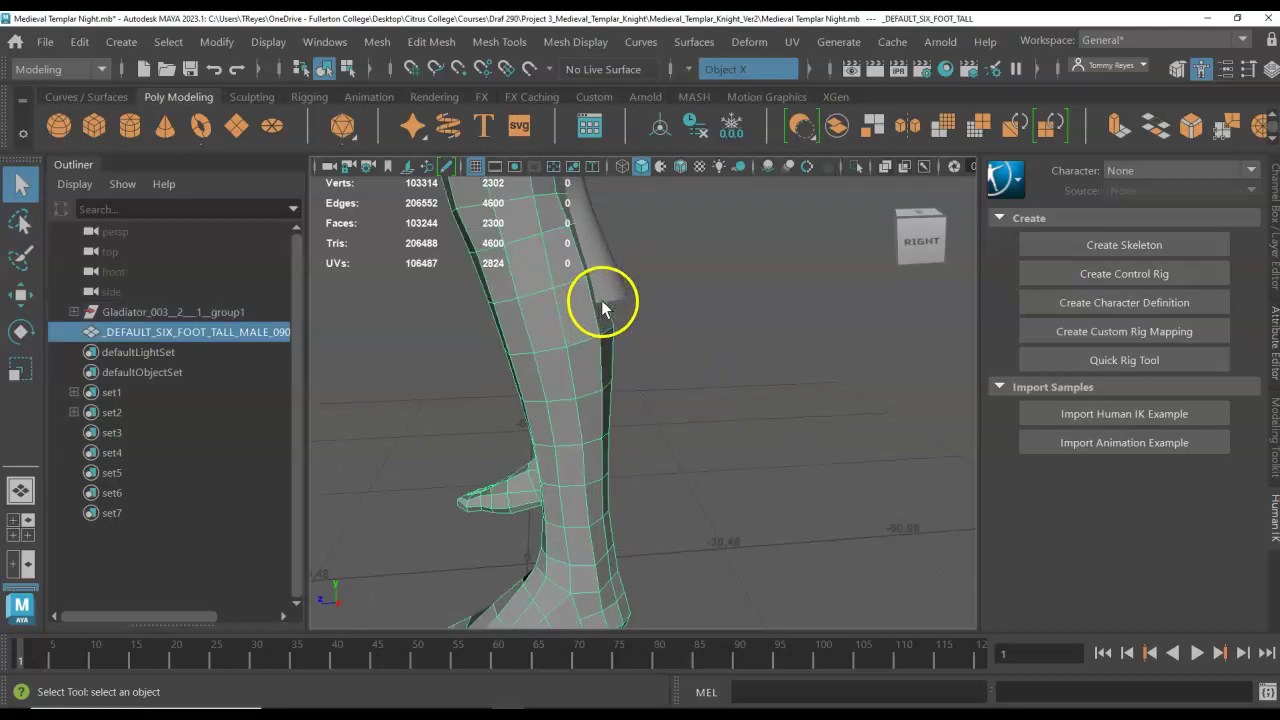
- Try to start the Multi-Cut tool on the six-foot male's faces at the back of the knee
{"action": "right_click", "coordinate": [569, 313]}
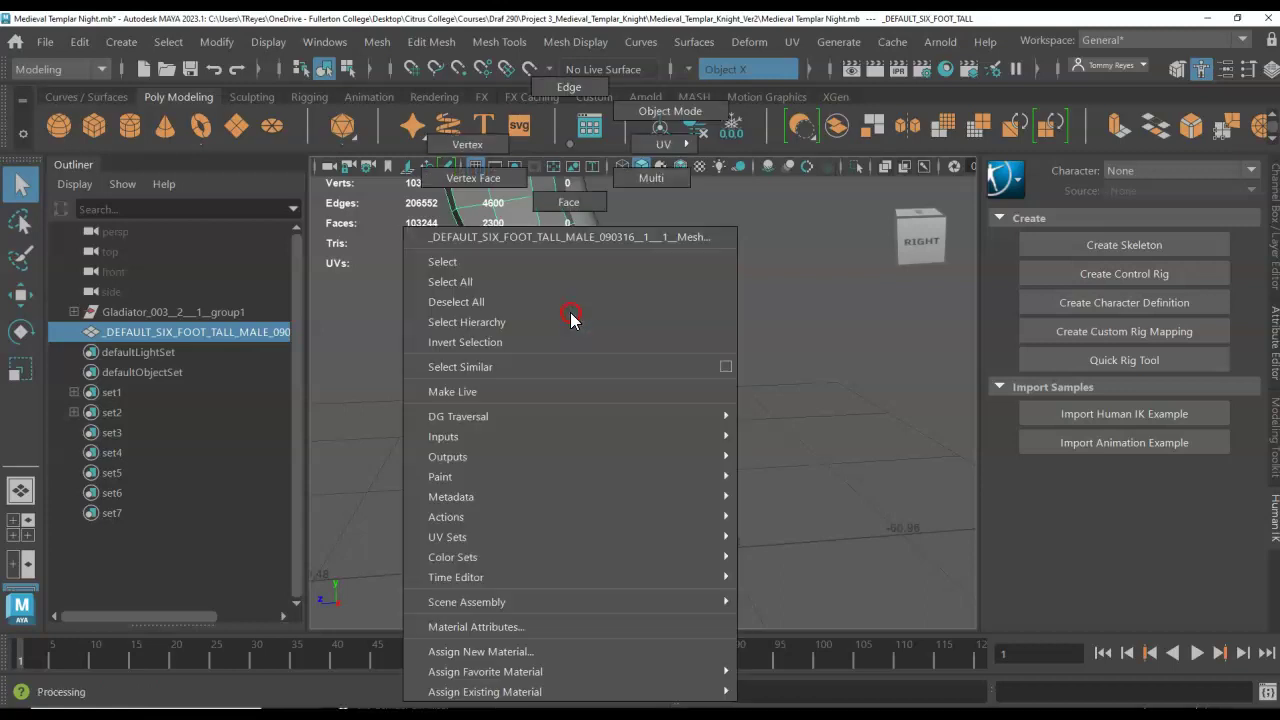
{"action": "left_click", "coordinate": [568, 202]}
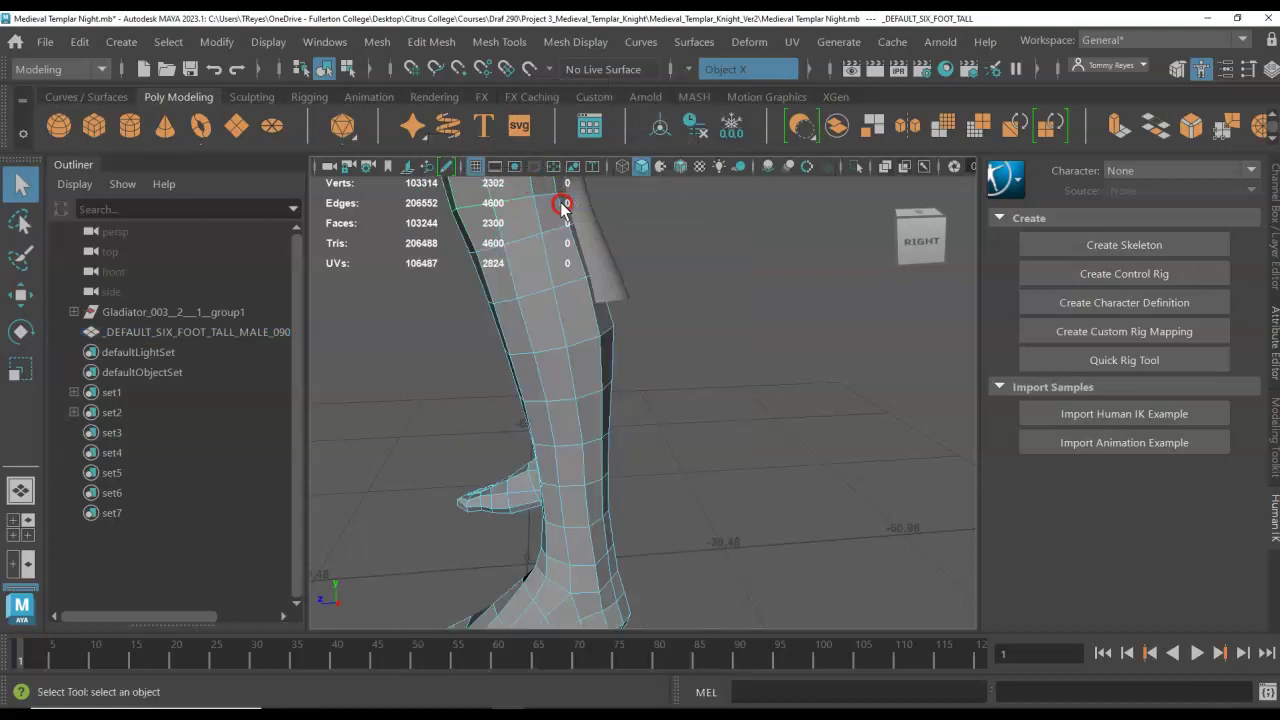
{"action": "left_click", "coordinate": [571, 324]}
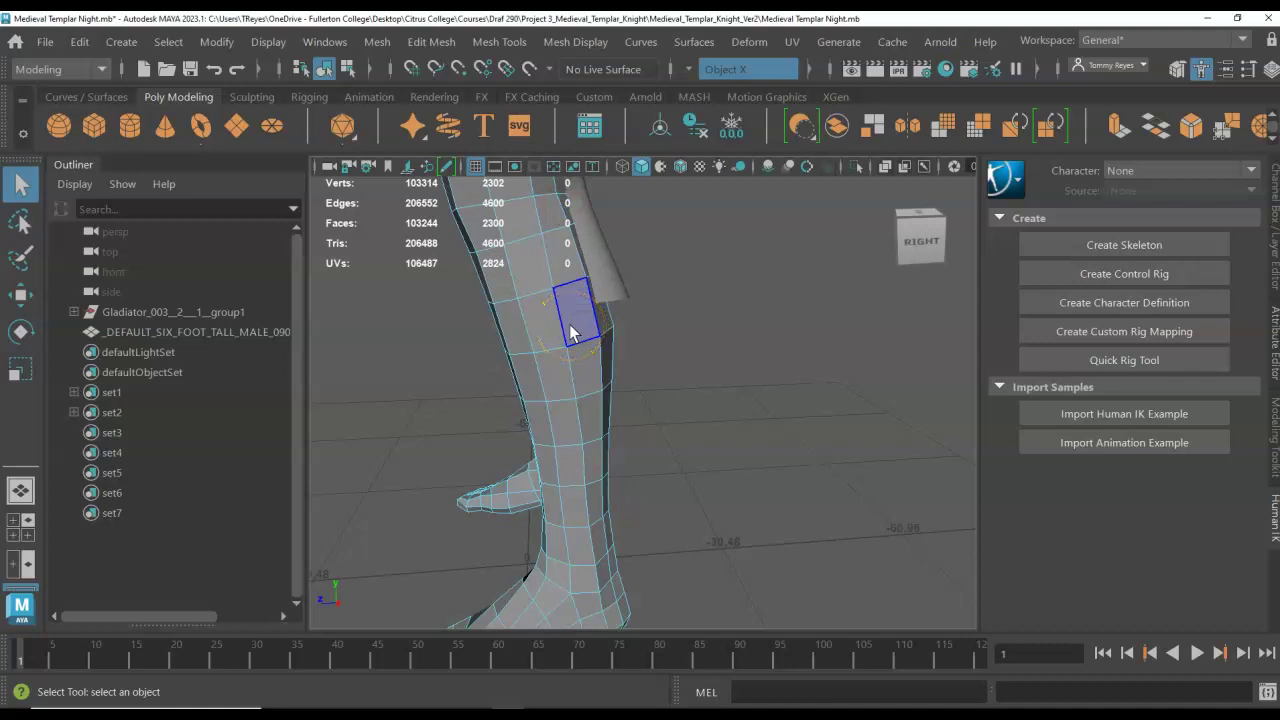
{"action": "left_click", "coordinate": [1270, 140]}
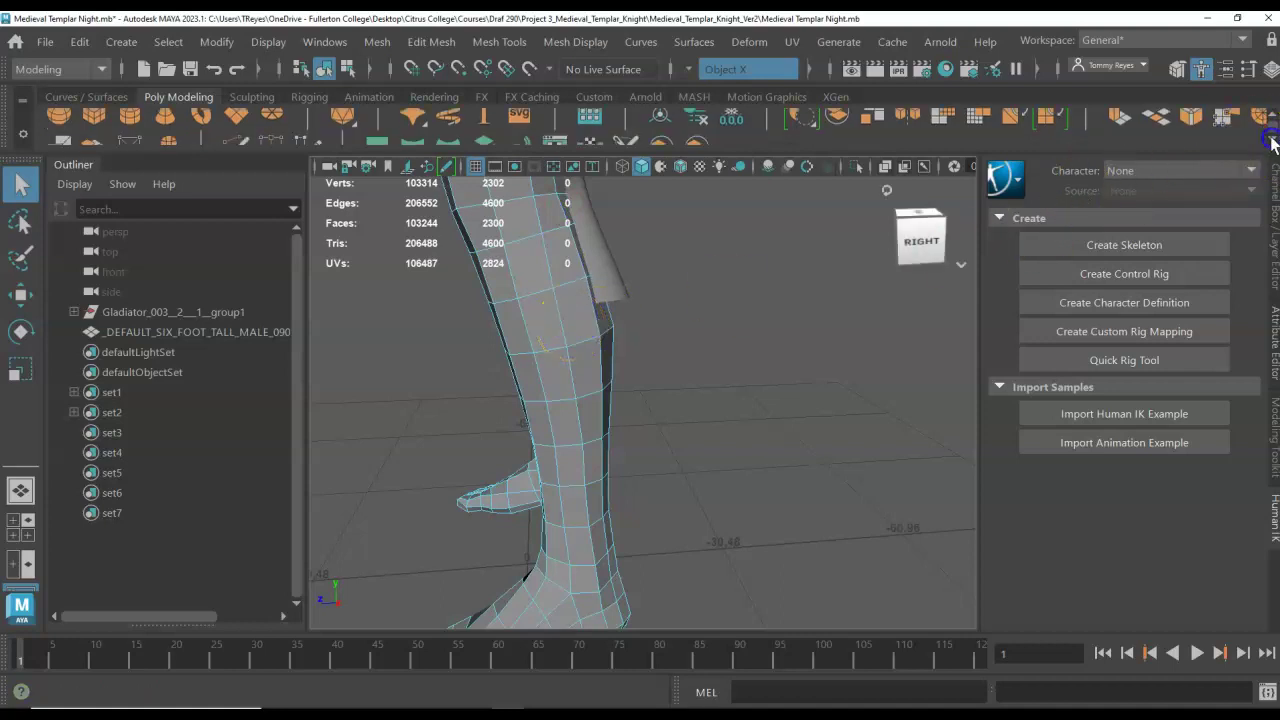
{"action": "left_click", "coordinate": [1270, 143]}
{"action": "left_click", "coordinate": [323, 190]}
{"action": "left_click", "coordinate": [234, 132]}
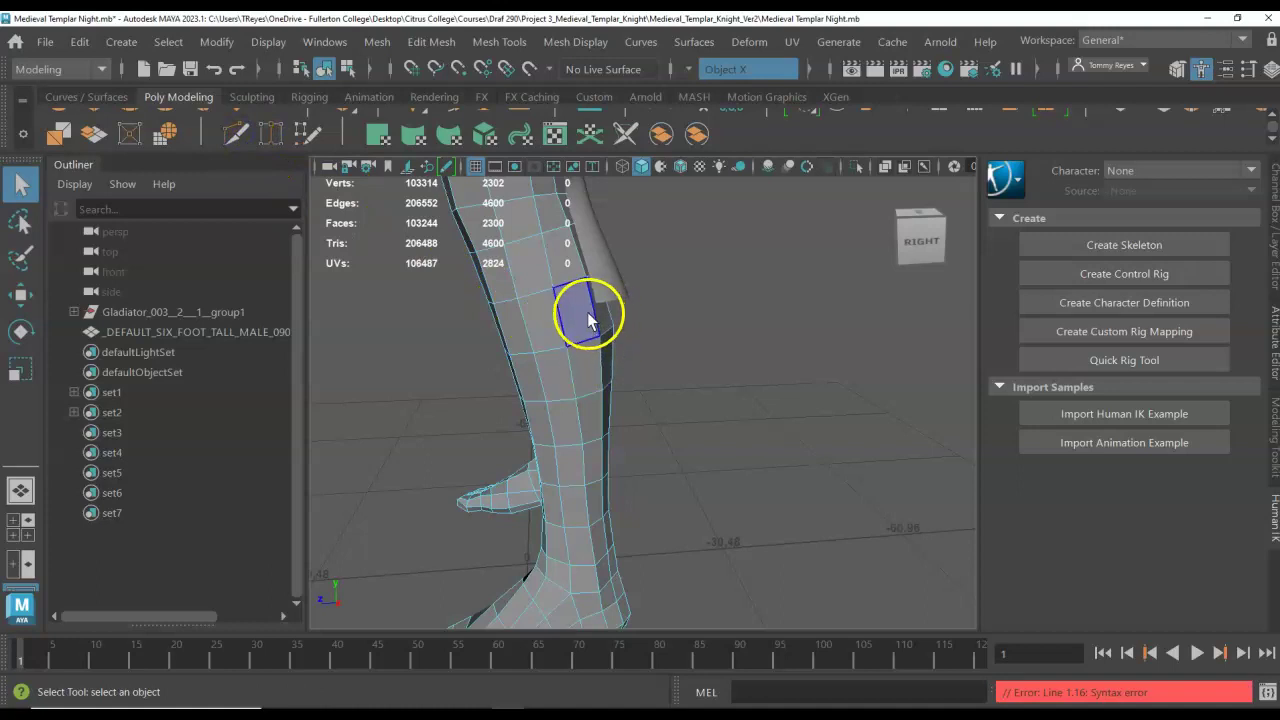
{"action": "left_click", "coordinate": [234, 134]}
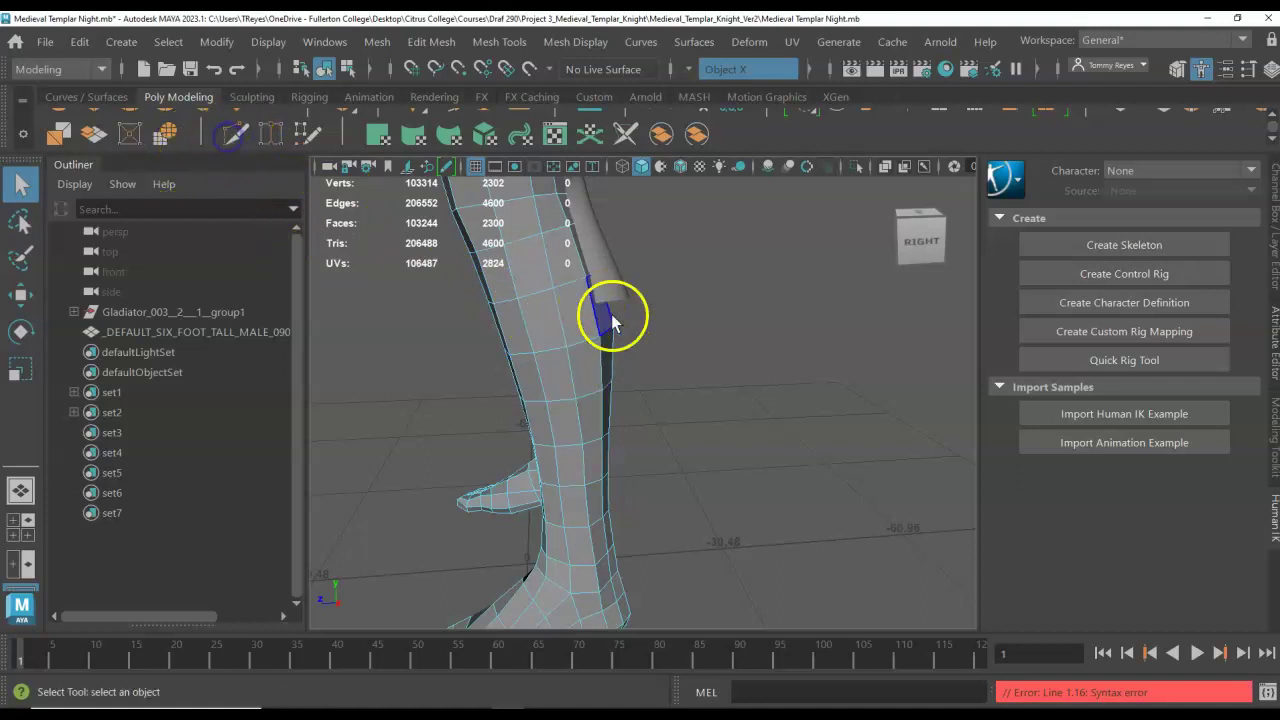
{"action": "mouse_move", "coordinate": [592, 316]}
{"action": "left_mouse_down"}
{"action": "mouse_move", "coordinate": [596, 304]}
{"action": "mouse_move", "coordinate": [575, 312]}
{"action": "left_mouse_up"}
{"action": "left_click", "coordinate": [240, 134]}
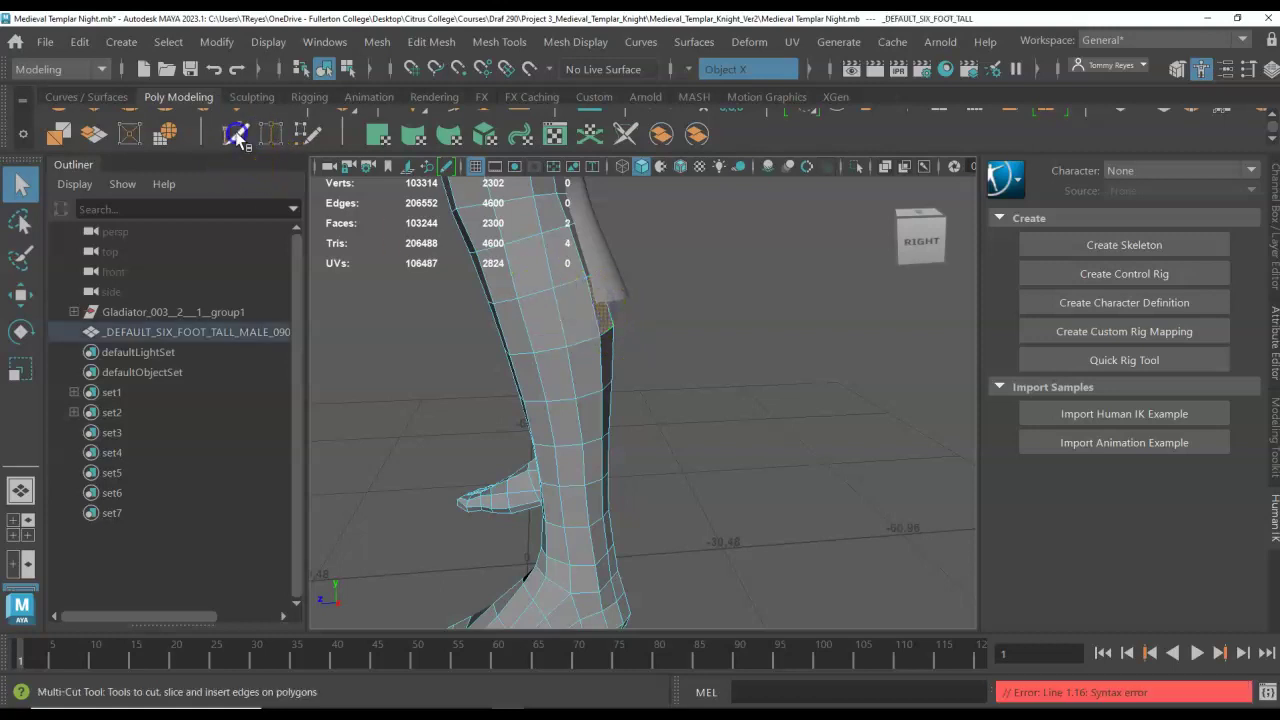
{"action": "left_click", "coordinate": [671, 355]}
- Select the ring of faces around both of the six-foot male's legs at the height of the gladiator's cut edge
{"action": "right_click", "coordinate": [571, 320]}
{"action": "left_click", "coordinate": [567, 322]}
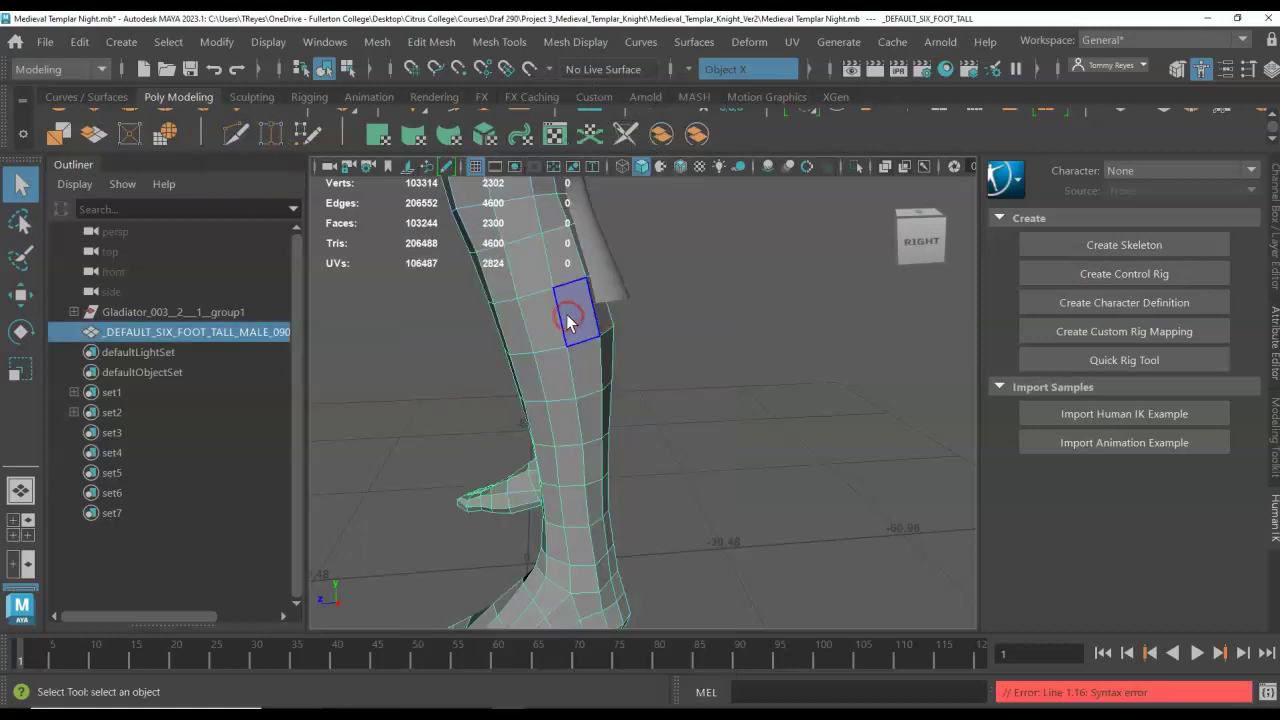
{"action": "right_click", "coordinate": [567, 322]}
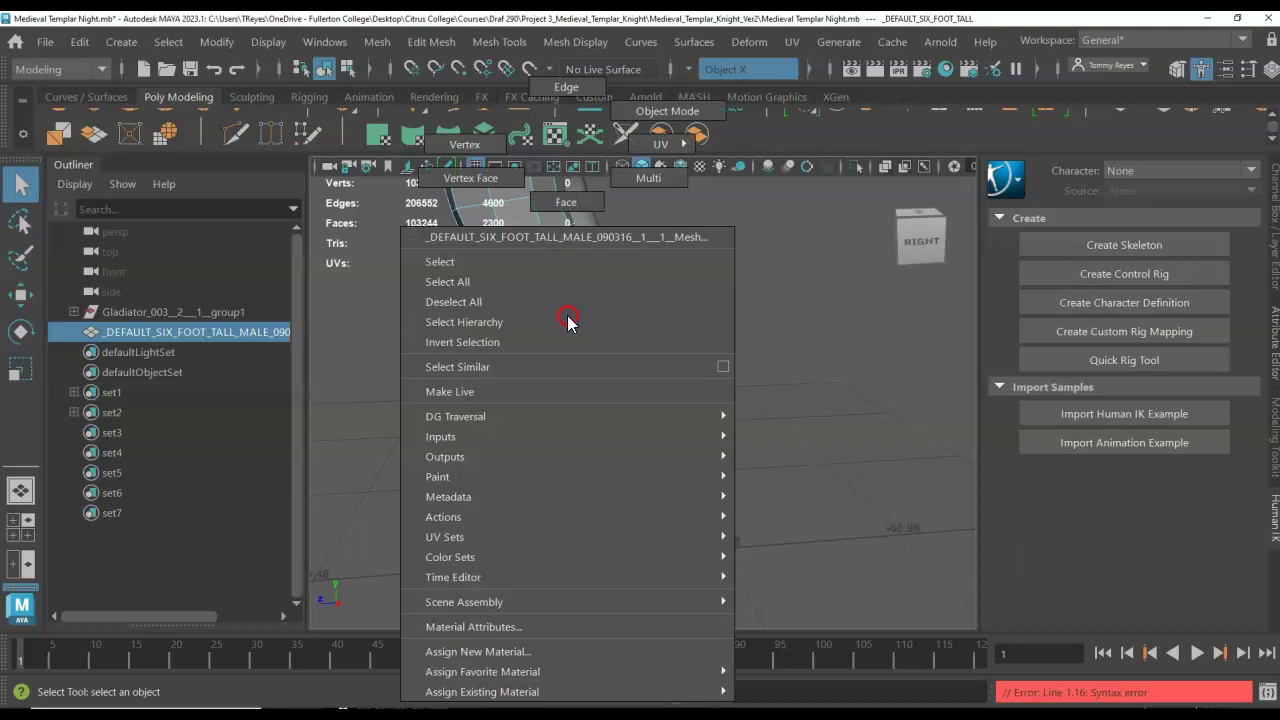
{"action": "left_click", "coordinate": [568, 316]}
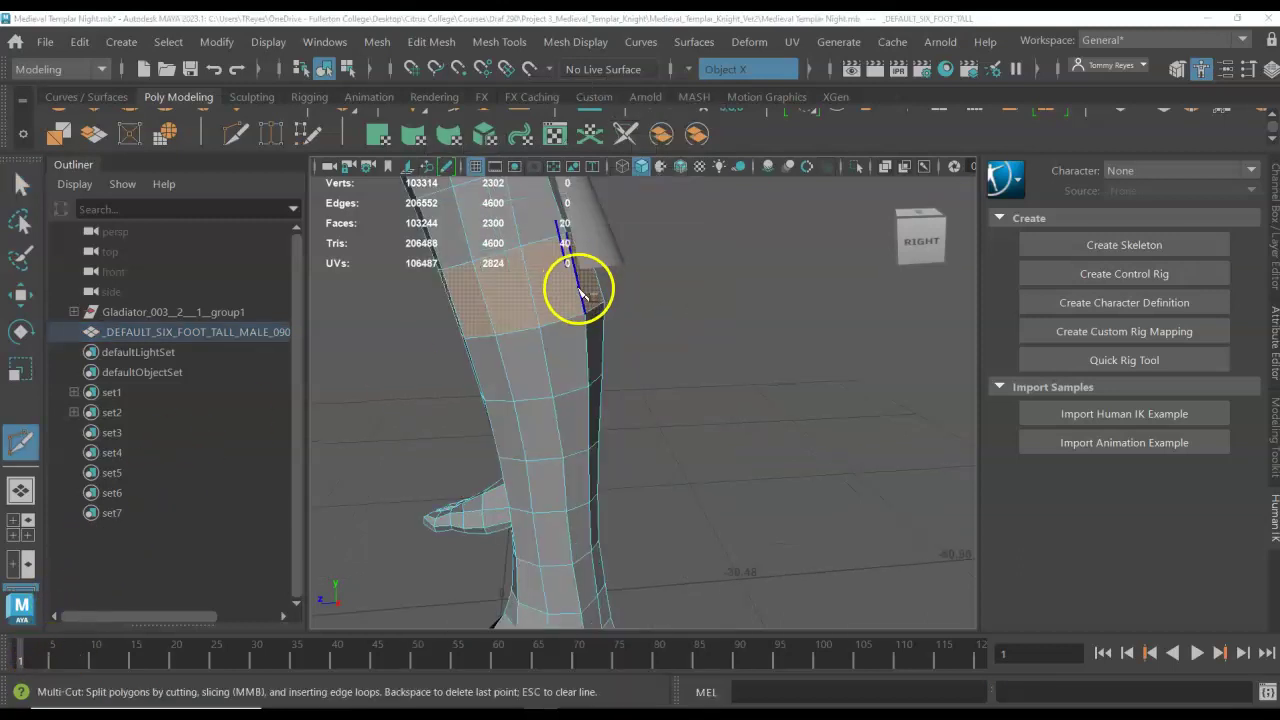
- With Multi-Cut and symmetry, place cut points midway up the selected face ring across the side and front of the six-foot male's legs
{"action": "right_click", "coordinate": [579, 277], "text": "shift"}
{"action": "left_click", "coordinate": [530, 289], "text": "shift"}
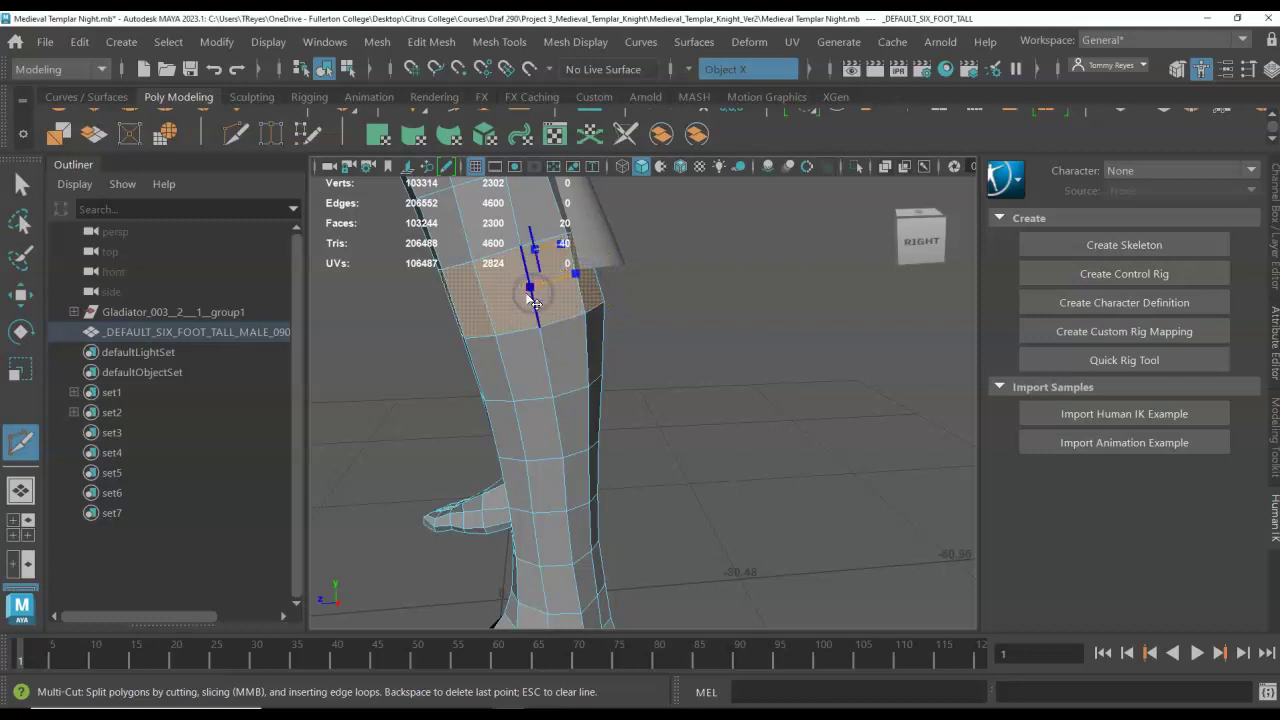
{"action": "left_click", "coordinate": [450, 302]}
{"action": "left_click", "coordinate": [451, 311], "text": "shift"}
{"action": "scroll", "coordinate": [453, 313], "scroll_direction": "up", "scroll_amount": 2}
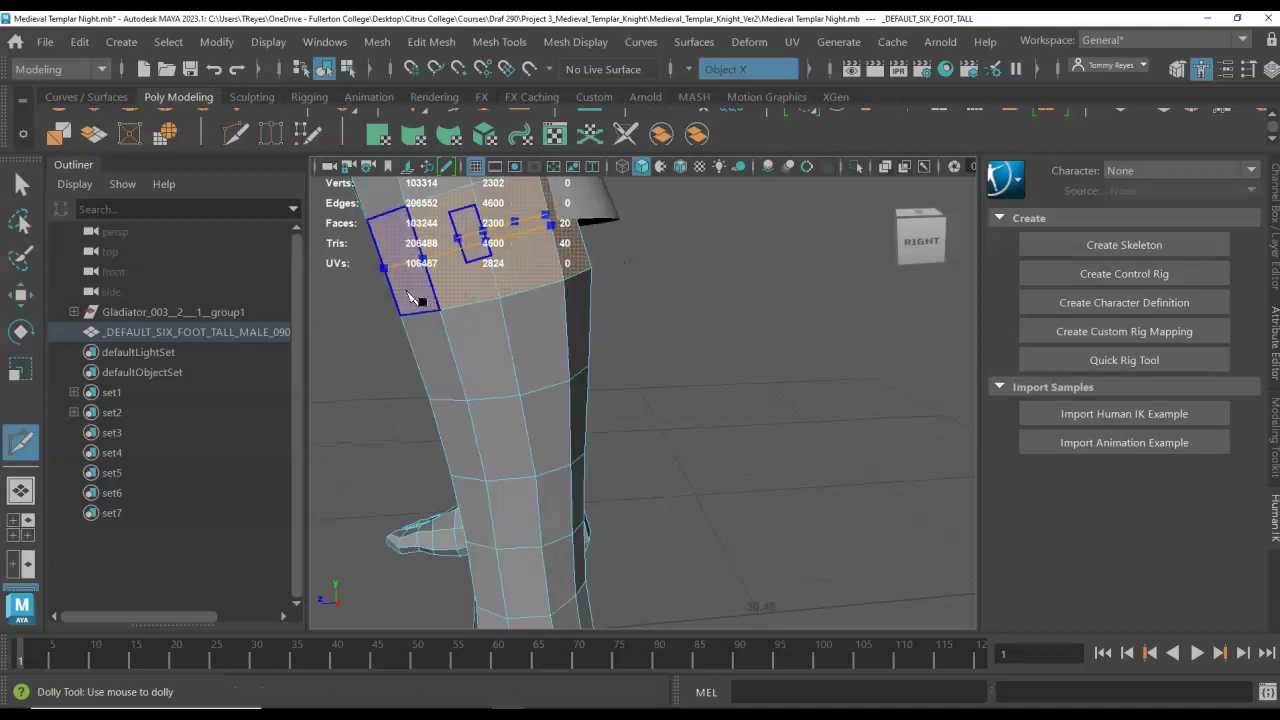
{"action": "left_click_drag", "start_coordinate": [410, 300], "coordinate": [583, 294], "text": "alt"}
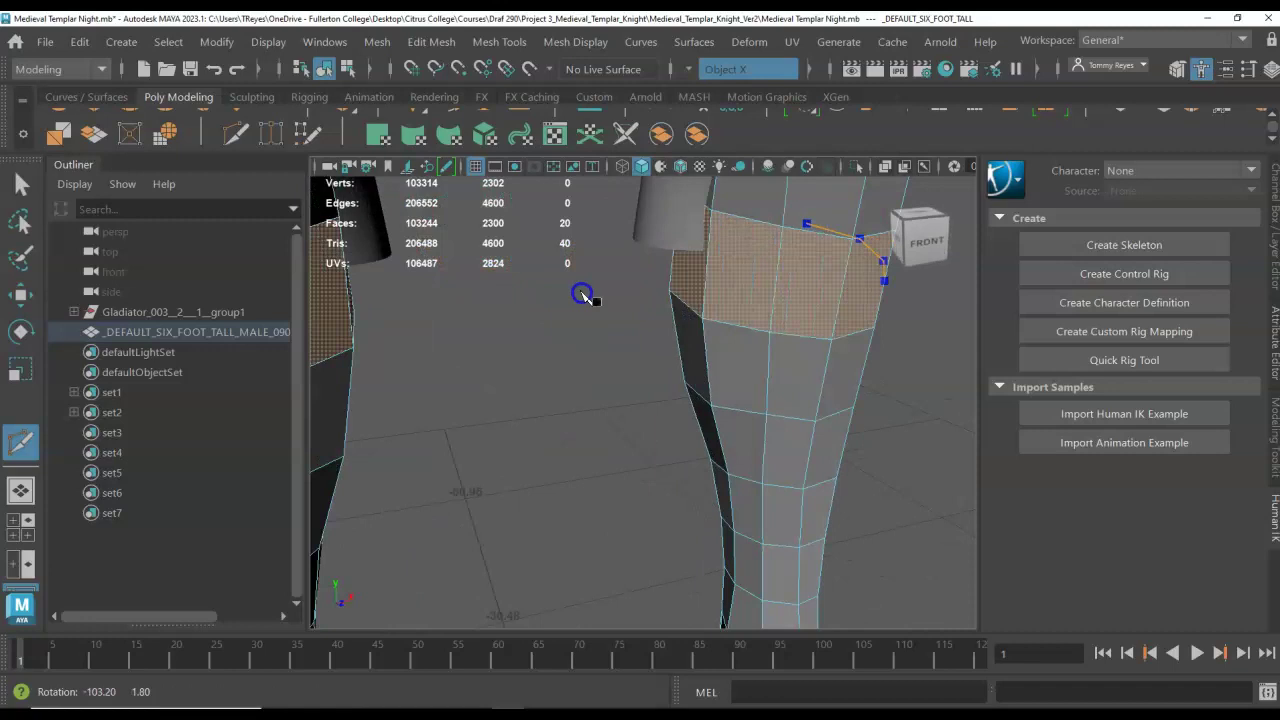
{"action": "left_click", "coordinate": [848, 294]}
{"action": "left_click", "coordinate": [788, 287]}
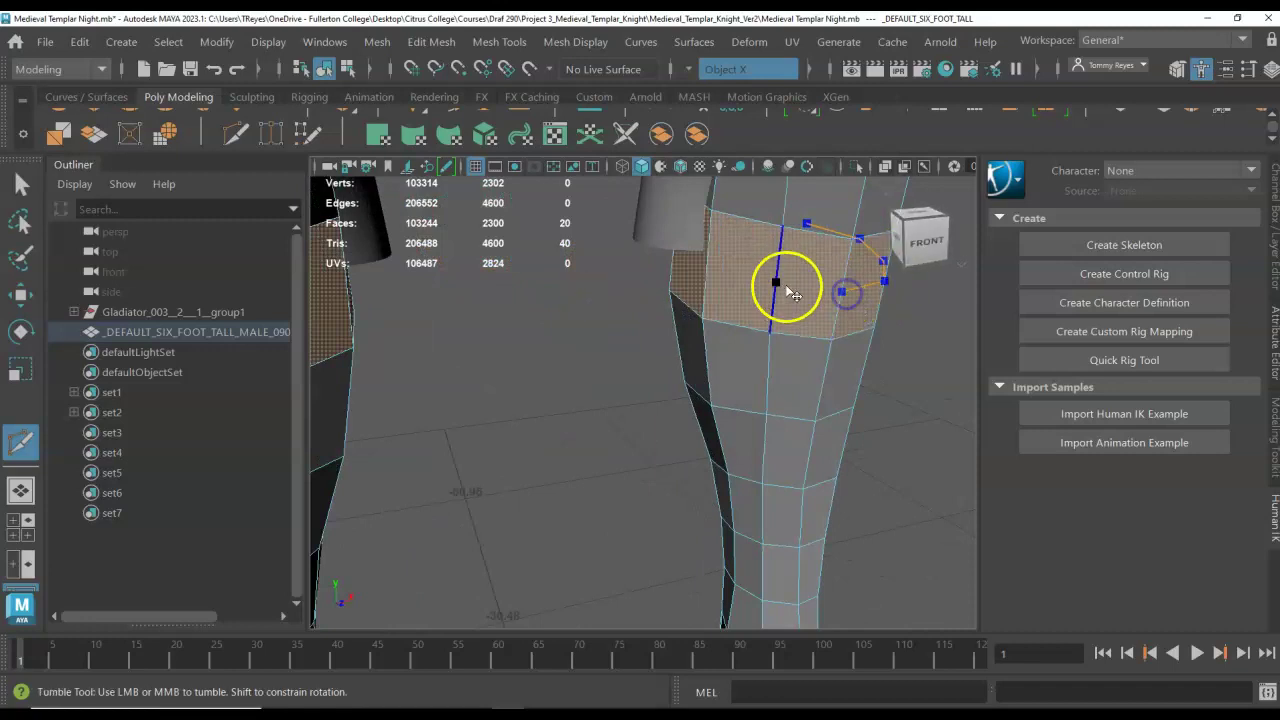
{"action": "left_click", "coordinate": [710, 270]}
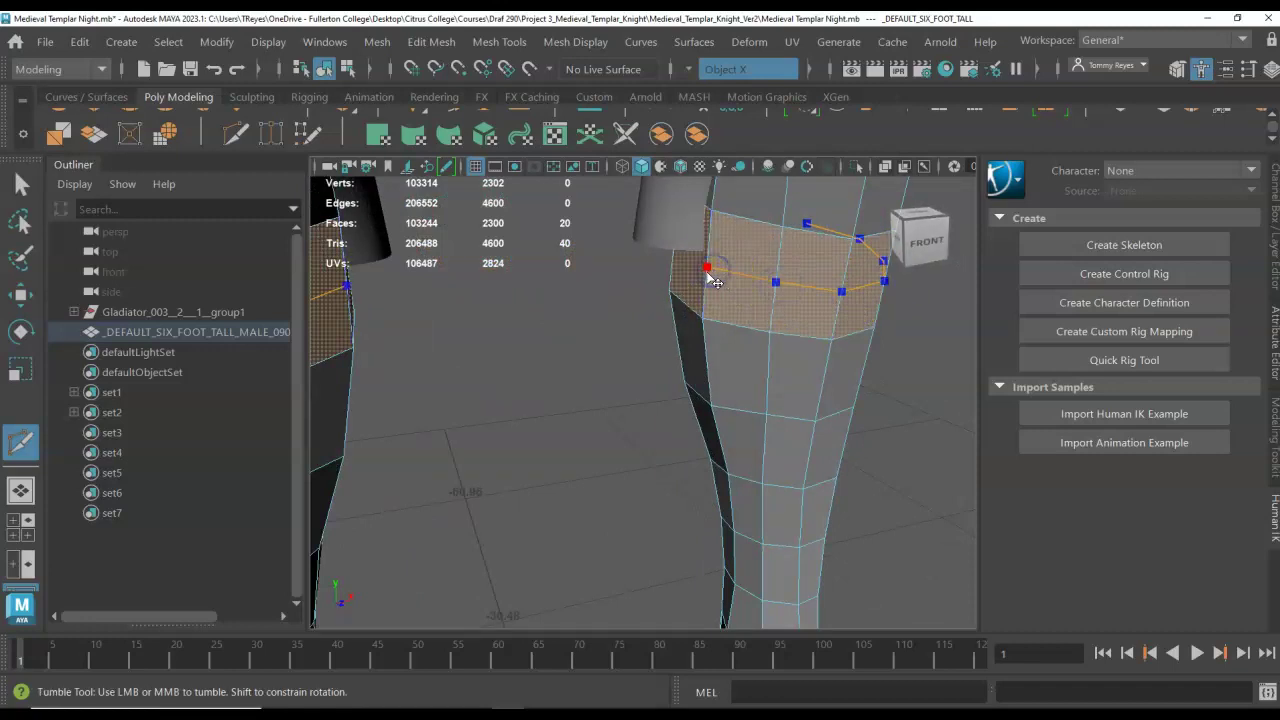
- Place the remaining Multi-Cut points midway up the face ring across the back of the six-foot male's legs and close the loop
{"action": "left_click_drag", "start_coordinate": [707, 282], "coordinate": [845, 258], "text": "alt"}
{"action": "left_click", "coordinate": [796, 256]}
{"action": "left_click", "coordinate": [757, 251], "text": "shift"}
{"action": "left_click_drag", "start_coordinate": [733, 252], "coordinate": [791, 252], "text": "alt"}
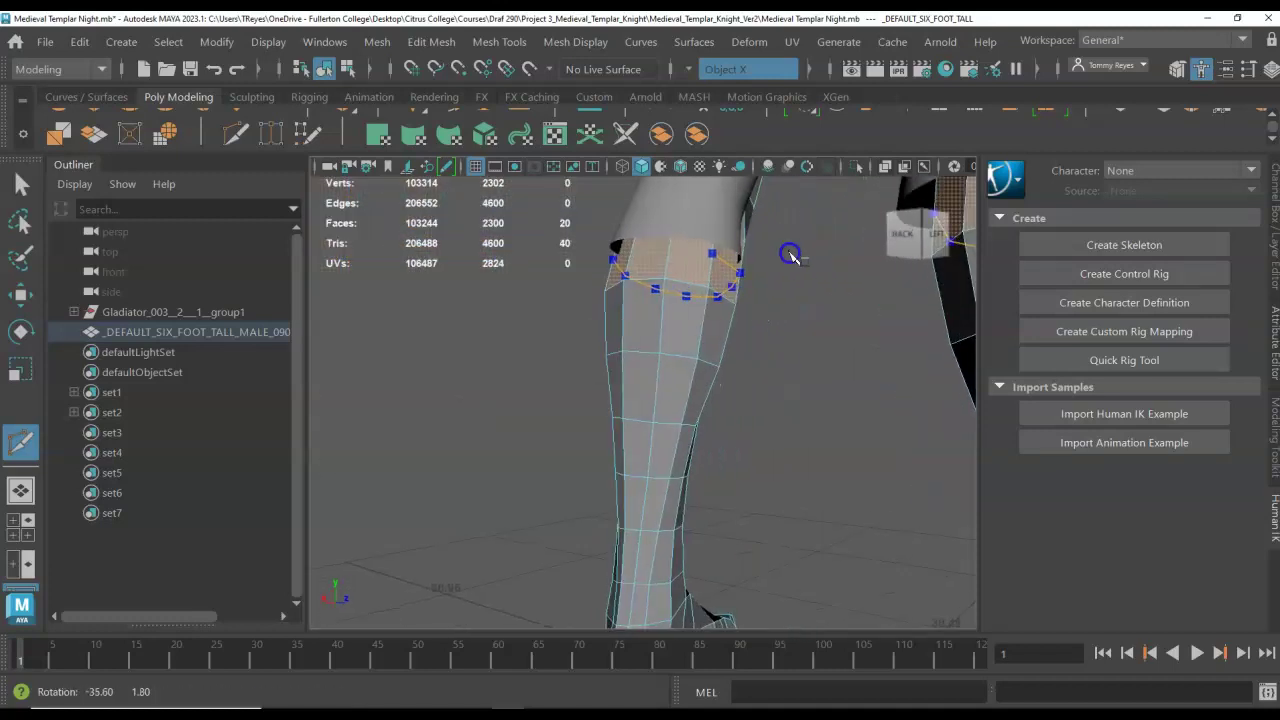
{"action": "left_click", "coordinate": [677, 256], "text": "shift"}
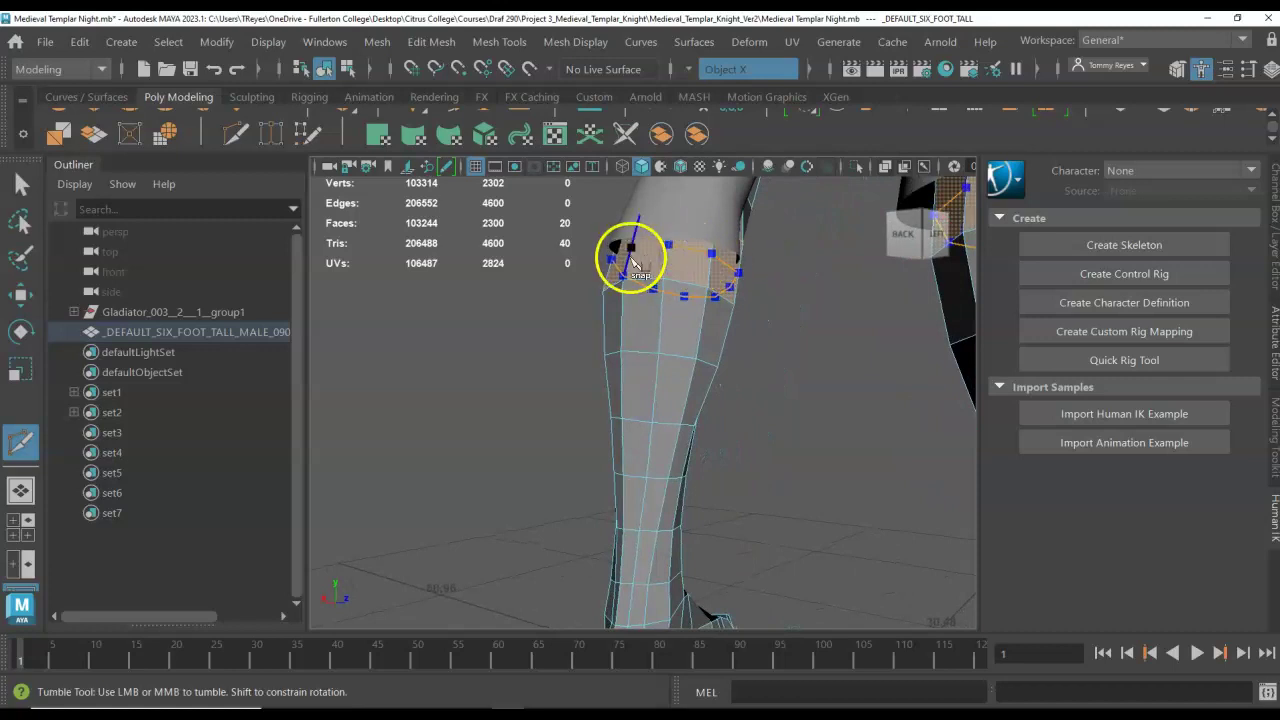
{"action": "left_click_drag", "start_coordinate": [651, 275], "coordinate": [745, 273], "text": "alt"}
{"action": "left_click", "coordinate": [497, 224]}
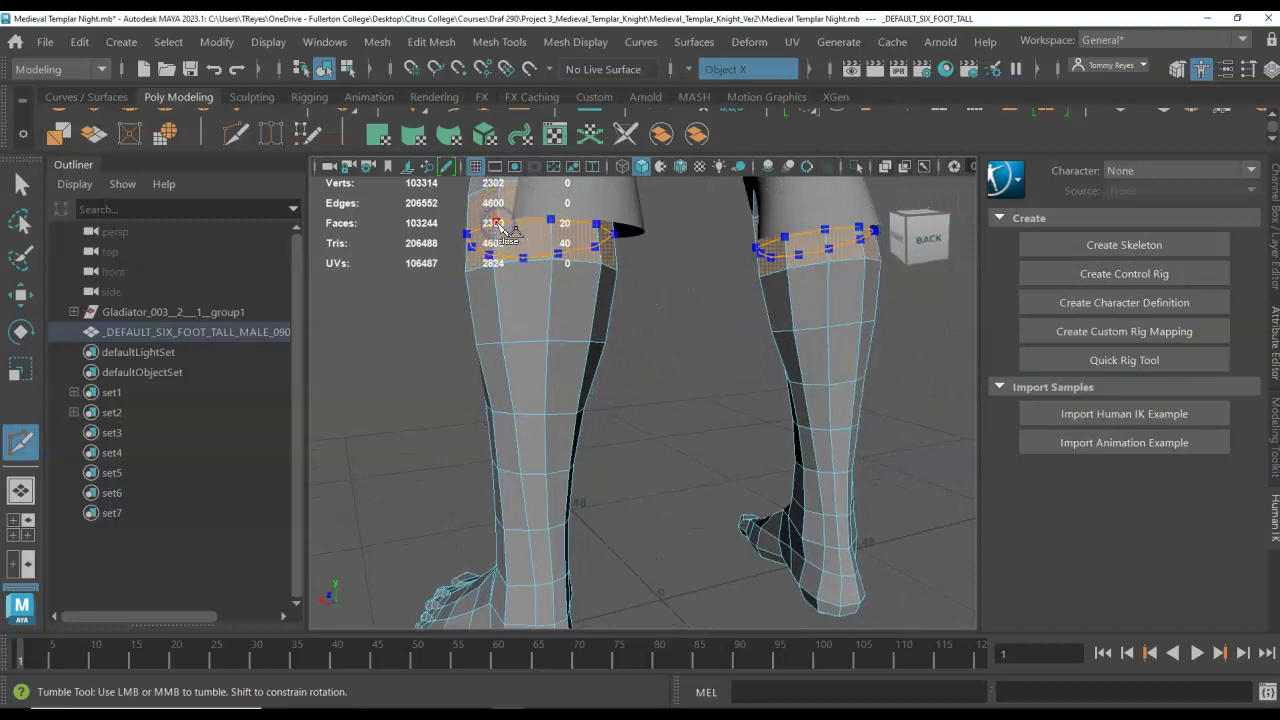
- Check the closed cut line from the front and commit the Multi-Cut around both of the six-foot male's legs
{"action": "left_click_drag", "start_coordinate": [591, 277], "coordinate": [343, 271], "text": "alt"}
{"action": "left_click", "coordinate": [752, 265]}
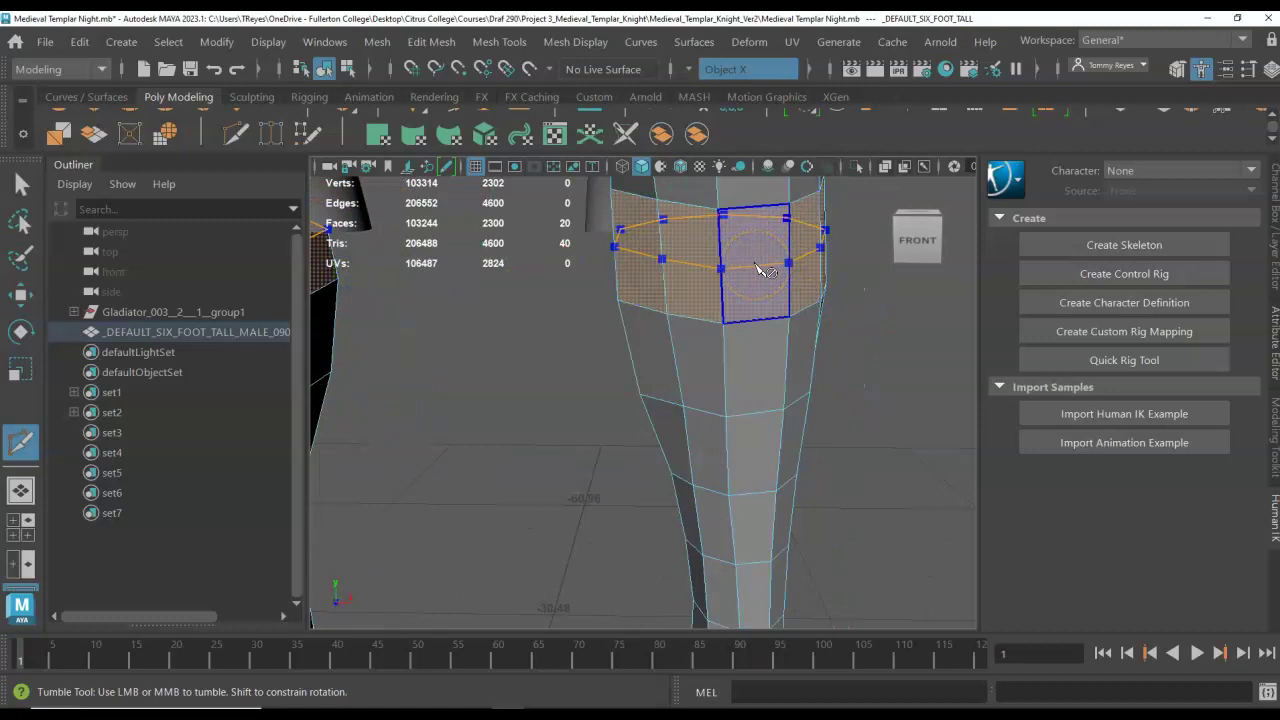
{"action": "right_click", "coordinate": [757, 268], "text": "shift"}
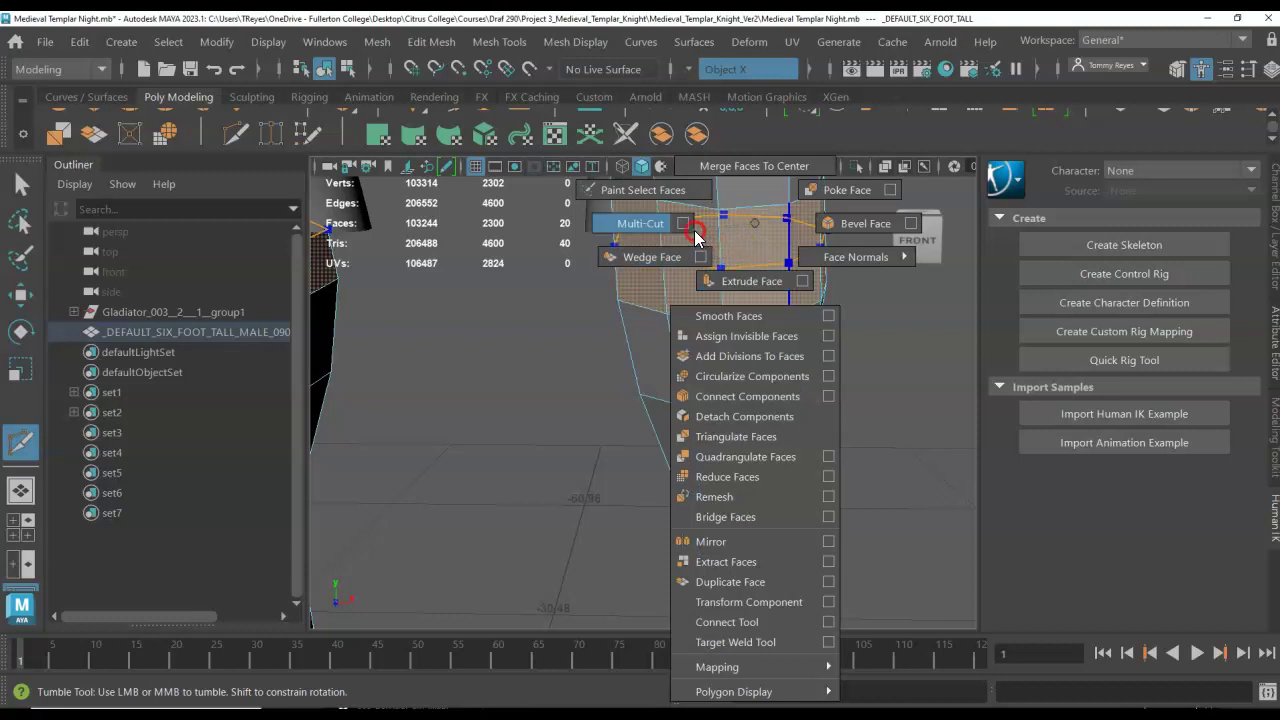
{"action": "left_click", "coordinate": [757, 226]}
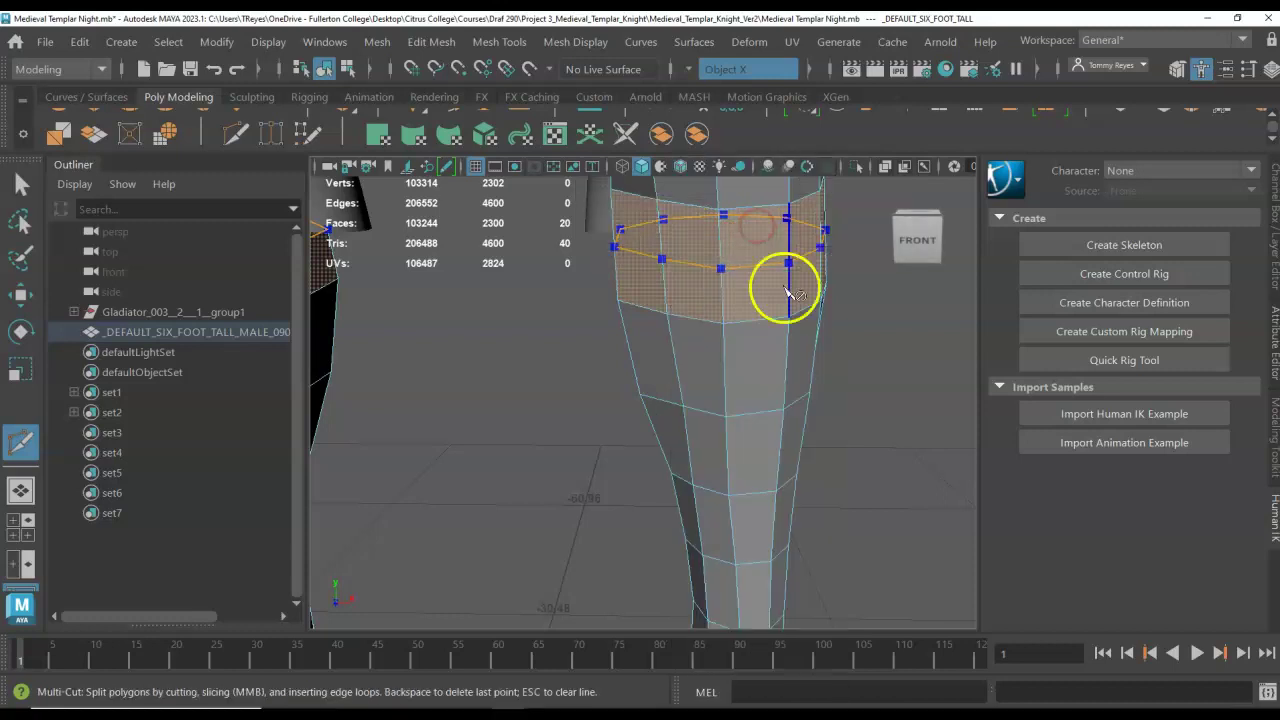
{"action": "key", "text": "Return"}
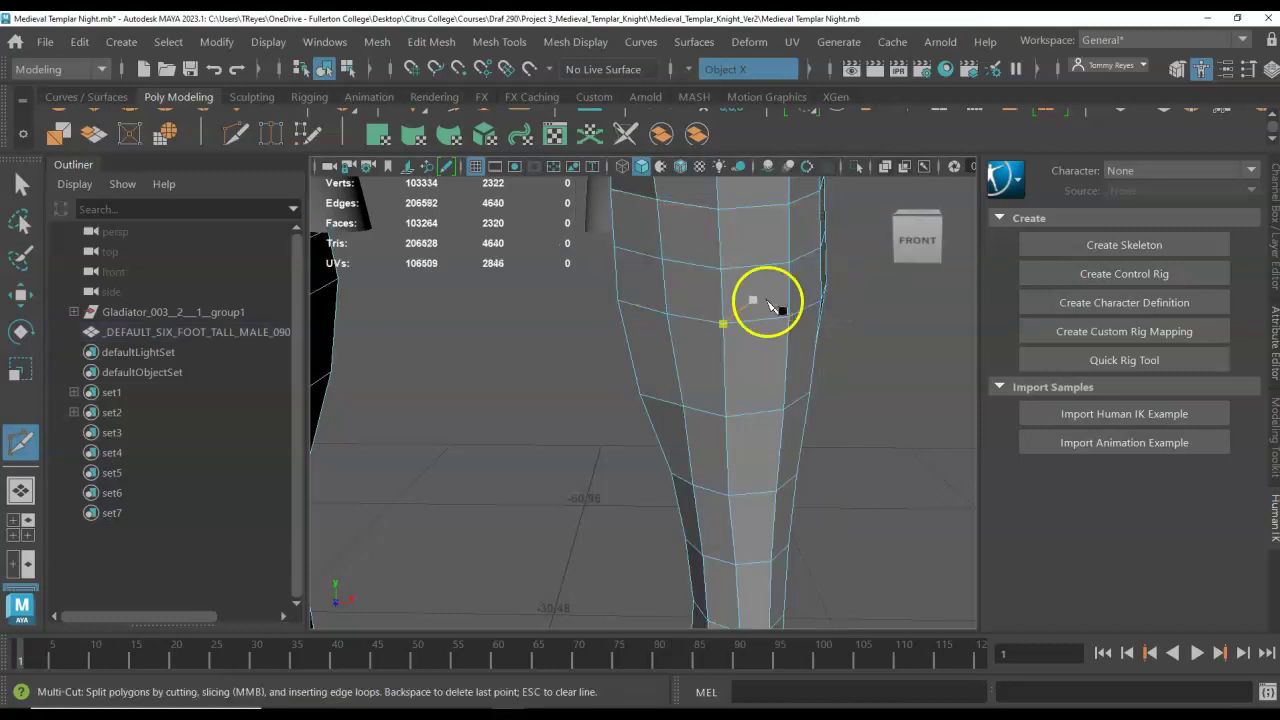
- Select the ring of faces just below the new edge loop on both of the six-foot male's legs and delete it
{"action": "scroll", "coordinate": [718, 298], "scroll_direction": "down", "scroll_amount": 3}
{"action": "right_click_drag", "start_coordinate": [720, 300], "coordinate": [720, 297], "text": "alt"}
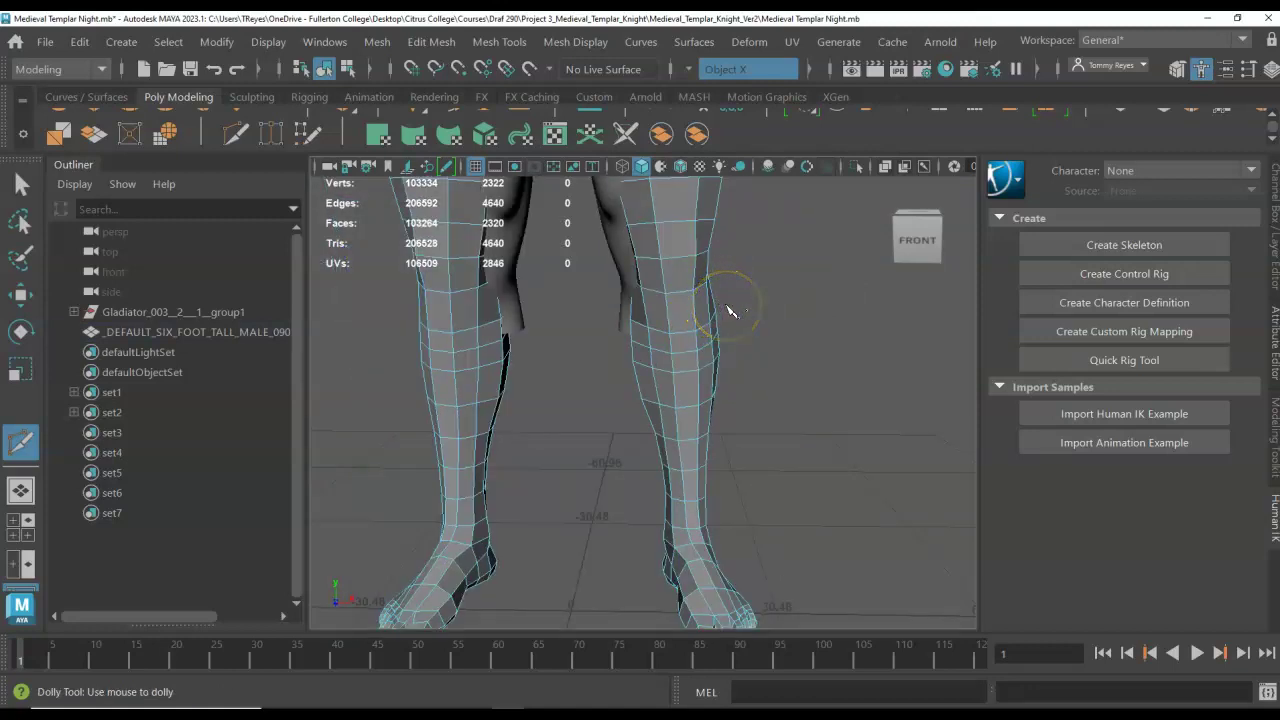
{"action": "right_click_drag", "start_coordinate": [797, 334], "coordinate": [768, 277], "text": "alt"}
{"action": "middle_click_drag", "start_coordinate": [768, 277], "coordinate": [811, 274], "text": "alt"}
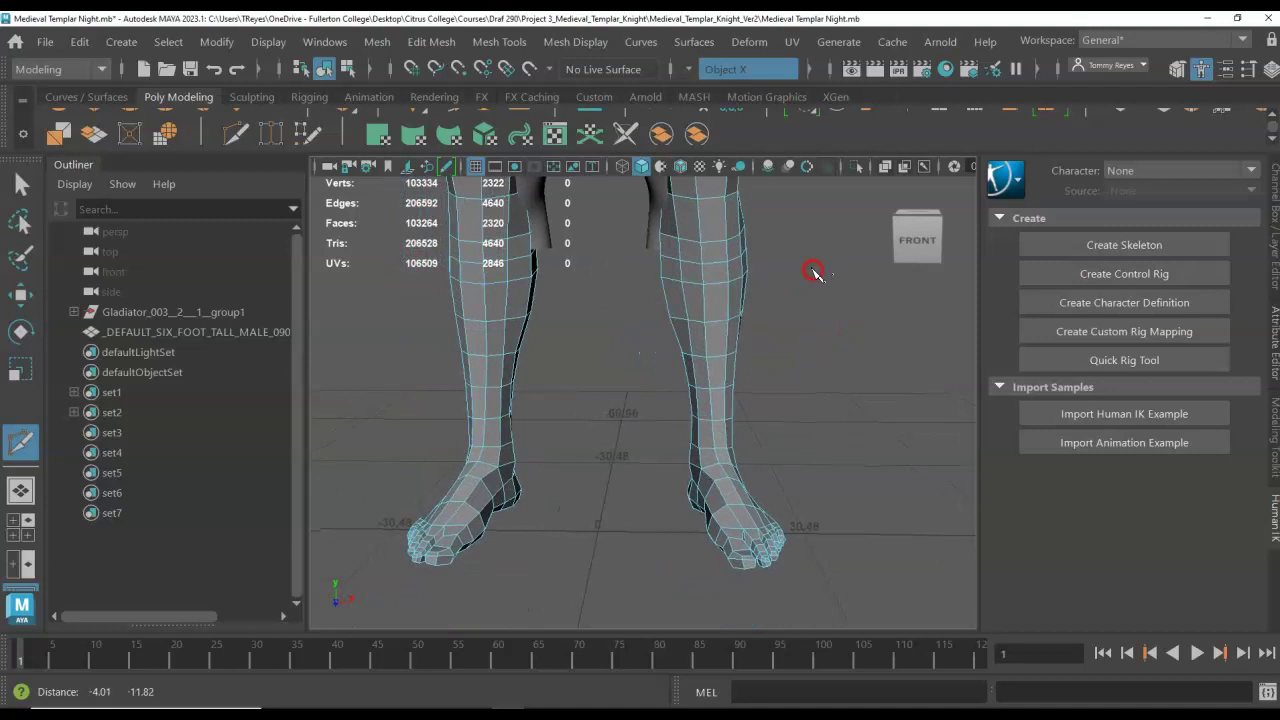
{"action": "key", "text": "space"}
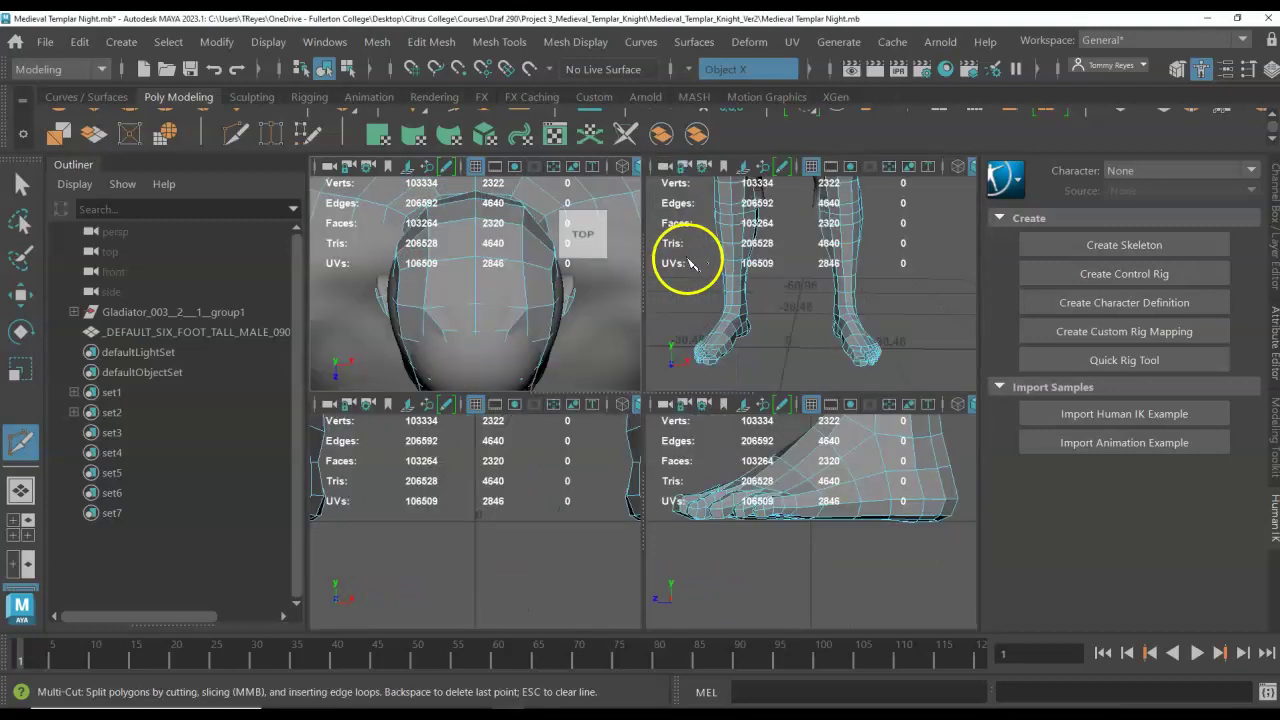
{"action": "key", "text": "space"}
{"action": "key", "text": "q"}
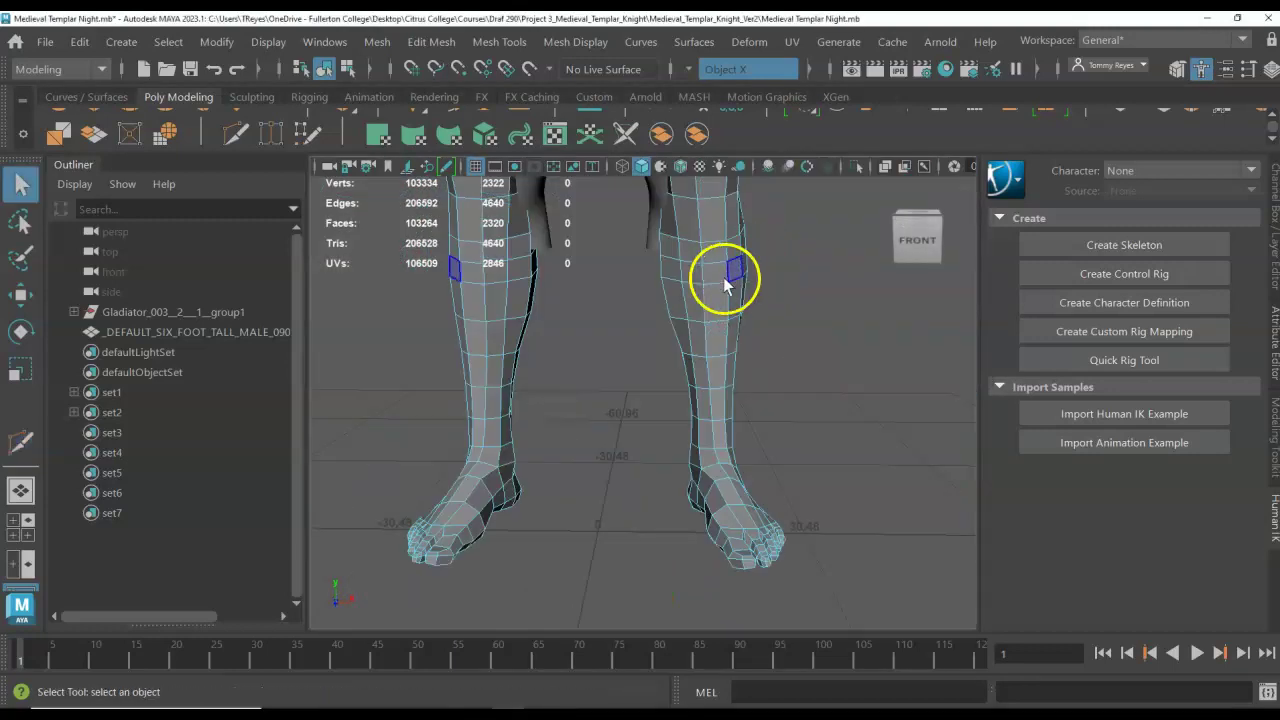
{"action": "left_click_drag", "start_coordinate": [680, 286], "coordinate": [749, 280], "text": "alt"}
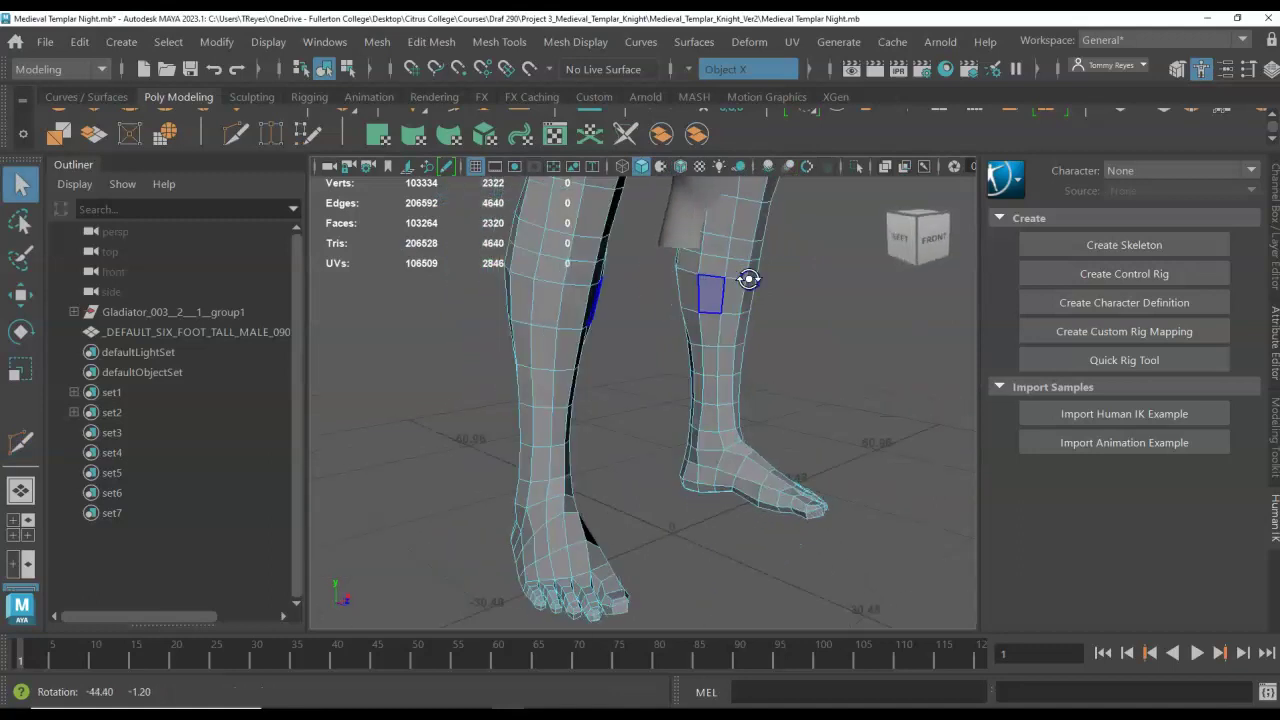
{"action": "left_click", "coordinate": [699, 265]}
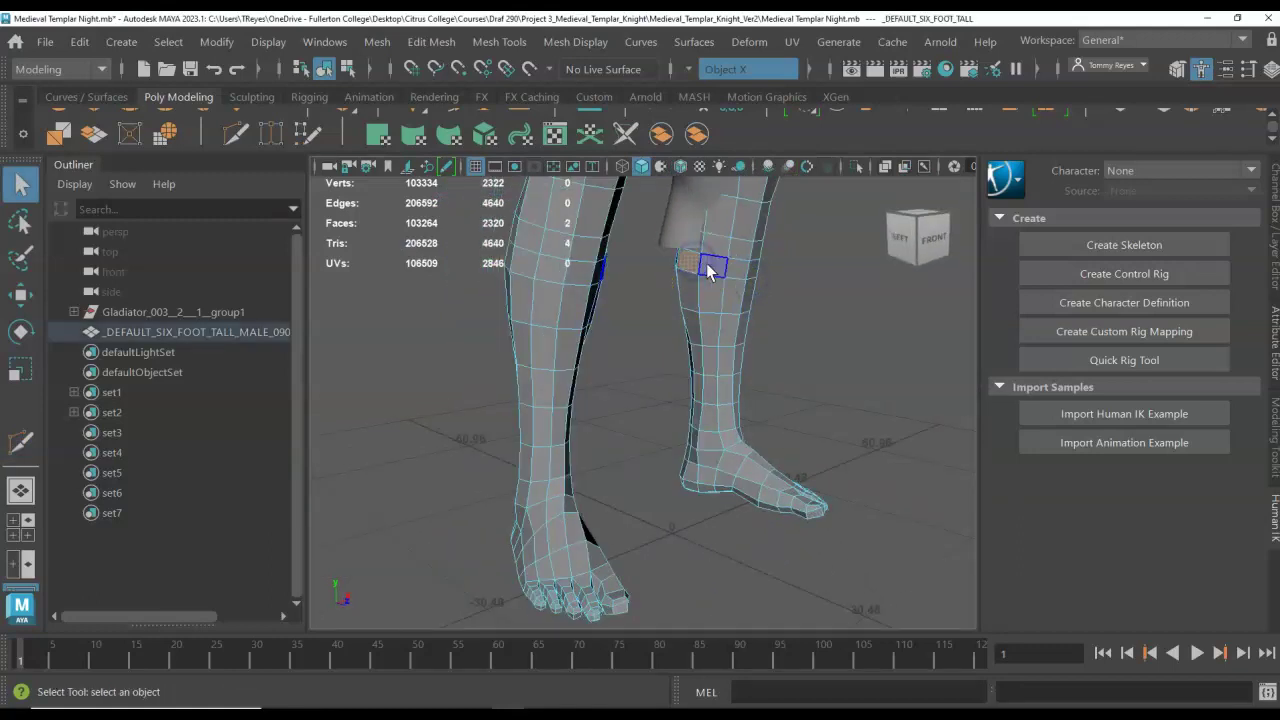
{"action": "double_click", "coordinate": [708, 266], "text": "shift"}
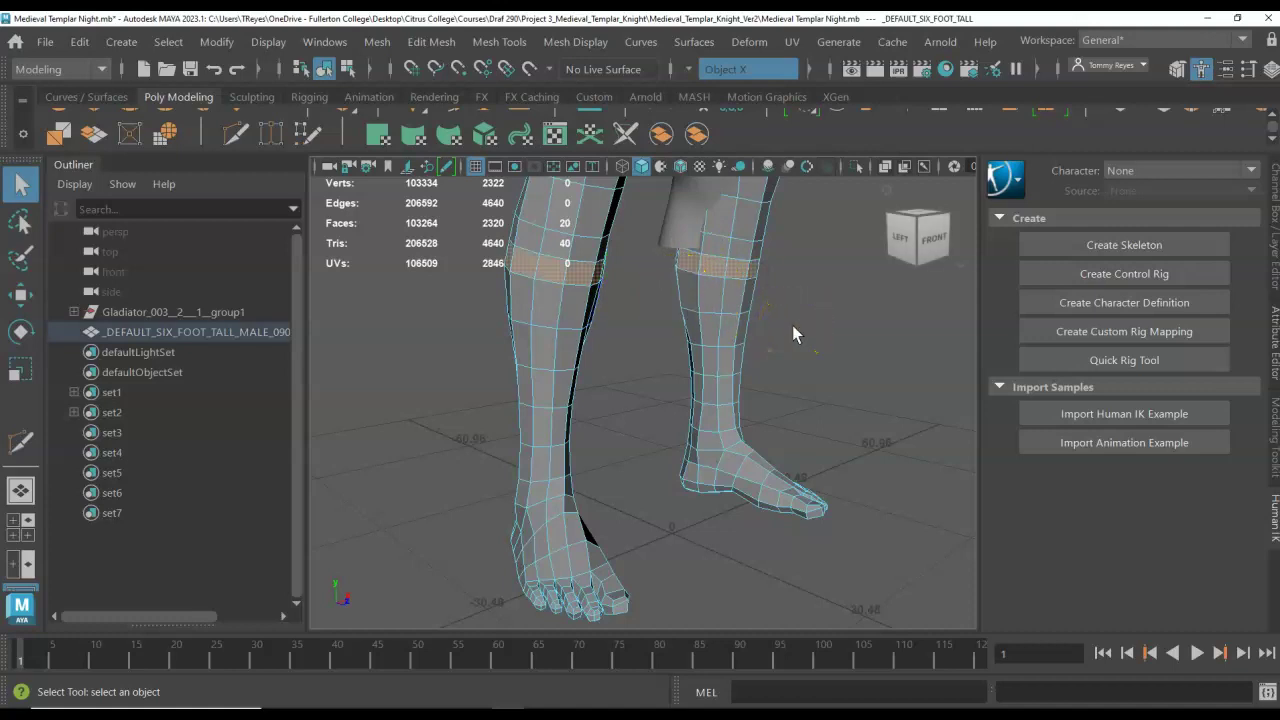
{"action": "key", "text": "Delete"}
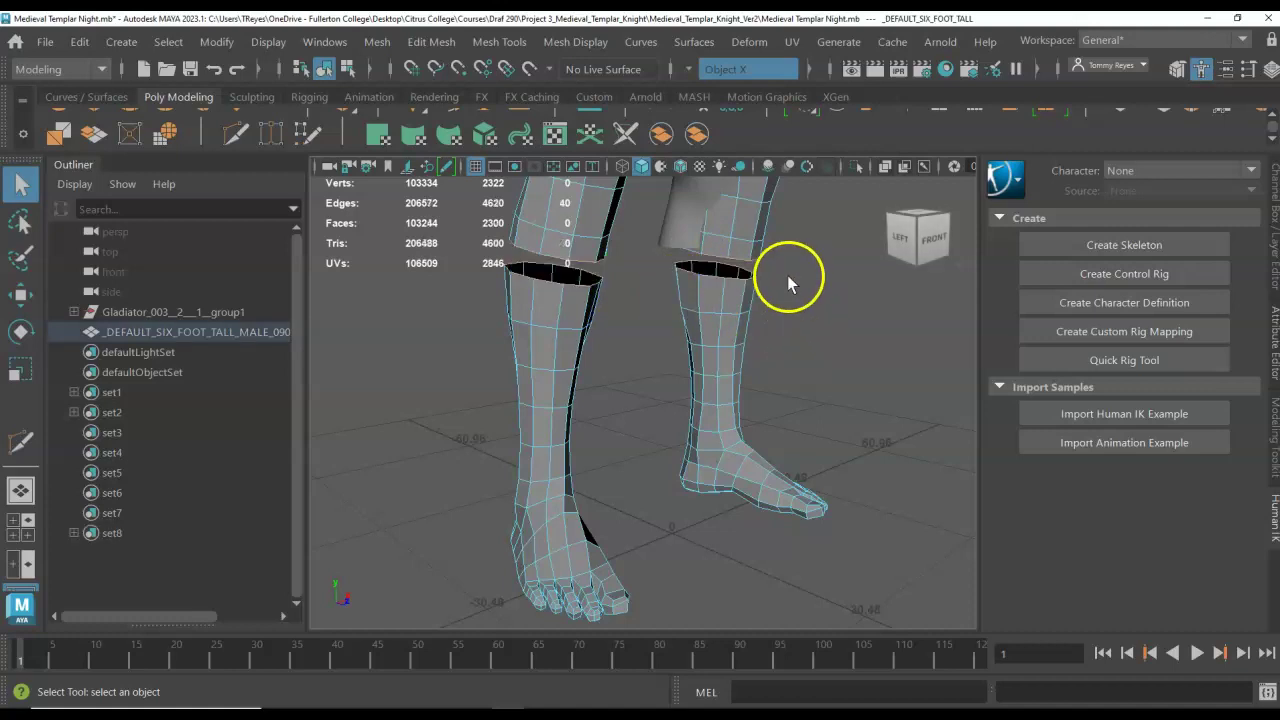
- Undo the deletion of the face ring below the new edge loop
{"action": "right_click", "coordinate": [799, 277]}
{"action": "left_click_drag", "start_coordinate": [647, 300], "coordinate": [826, 350]}
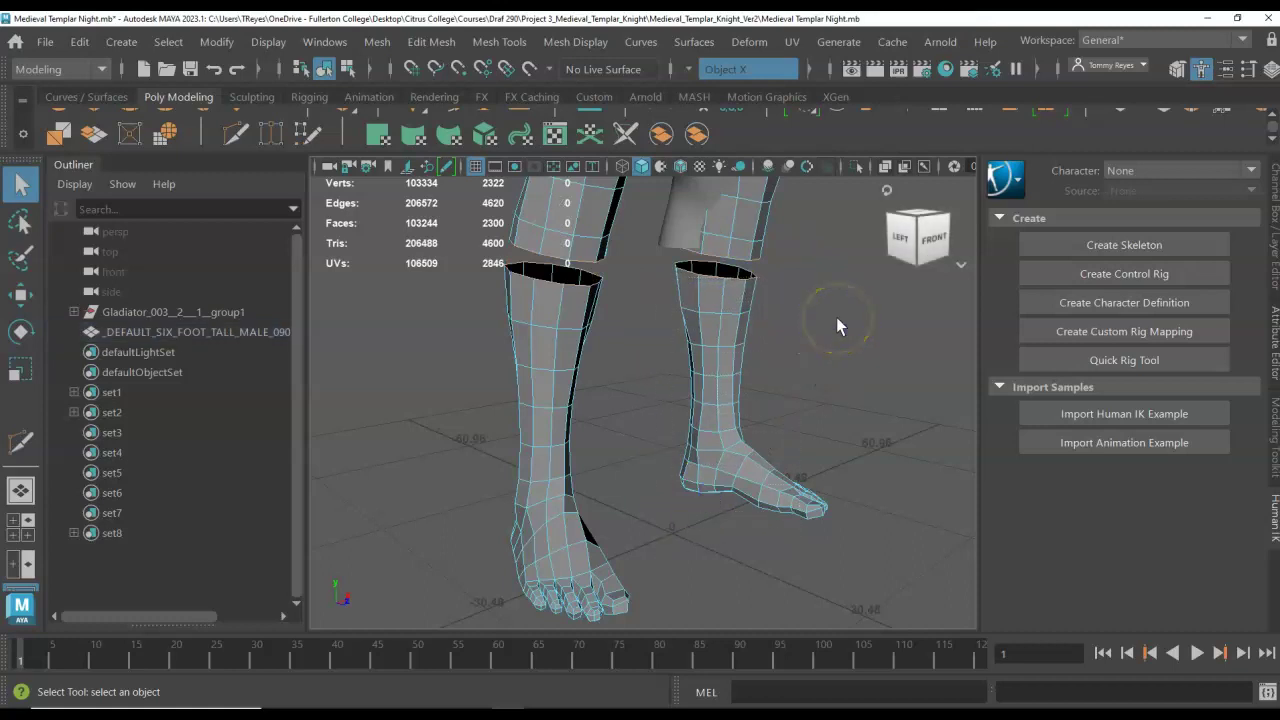
{"action": "key", "text": "ctrl+z"}
{"action": "key", "text": "ctrl+z"}
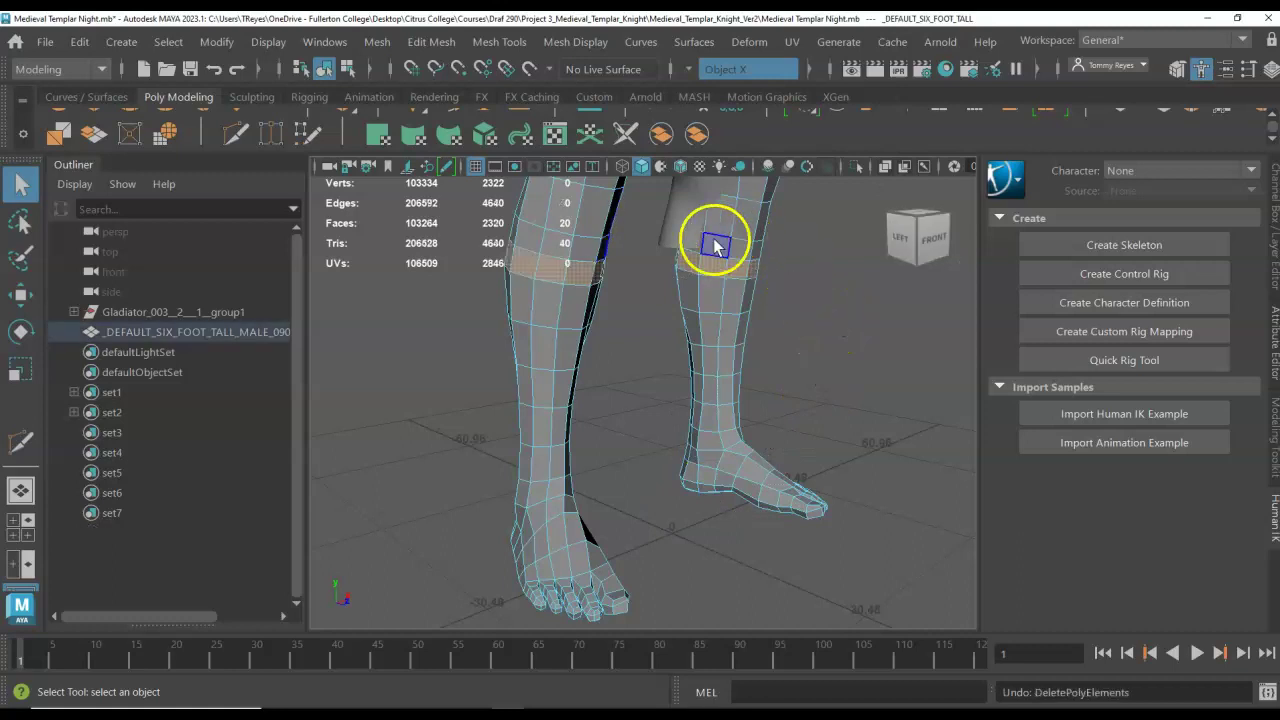
- Select the ring of faces directly above the new edge loop on both of the six-foot male's legs and delete it
{"action": "left_click", "coordinate": [712, 242]}
{"action": "left_click", "coordinate": [733, 248], "text": "shift"}
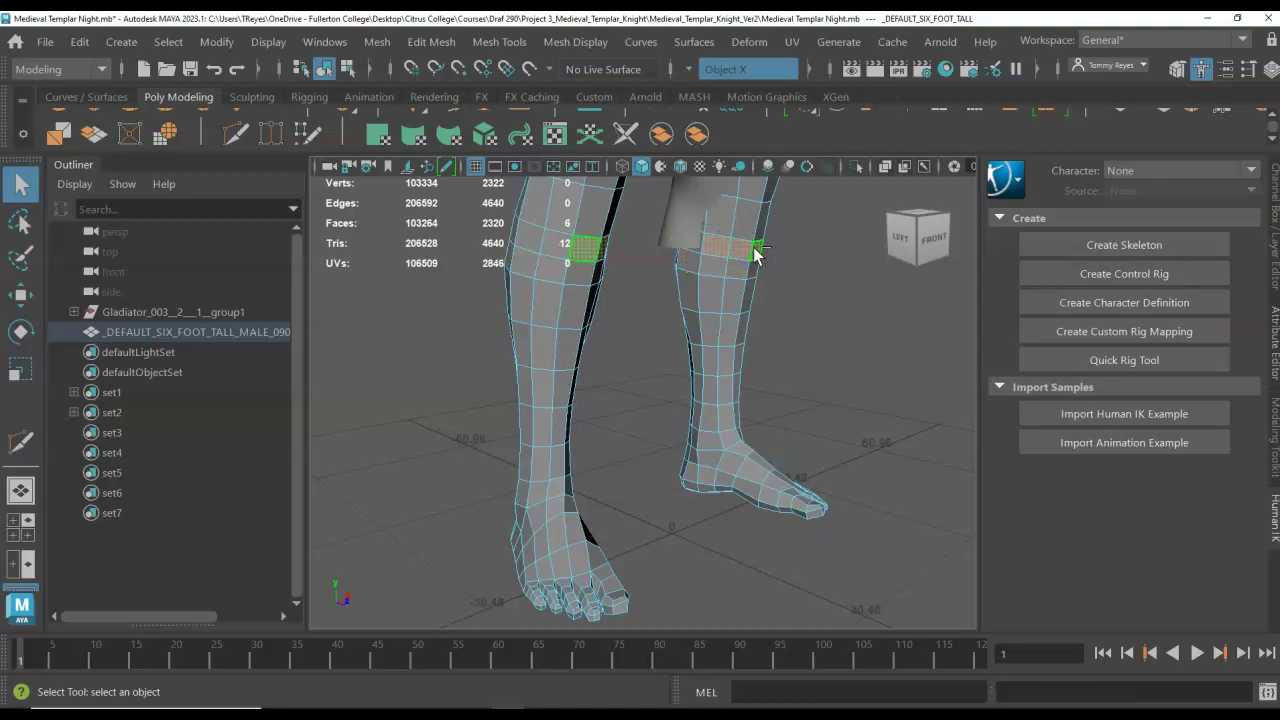
{"action": "left_click", "coordinate": [741, 251], "text": "shift"}
{"action": "double_click", "coordinate": [741, 251], "text": "shift"}
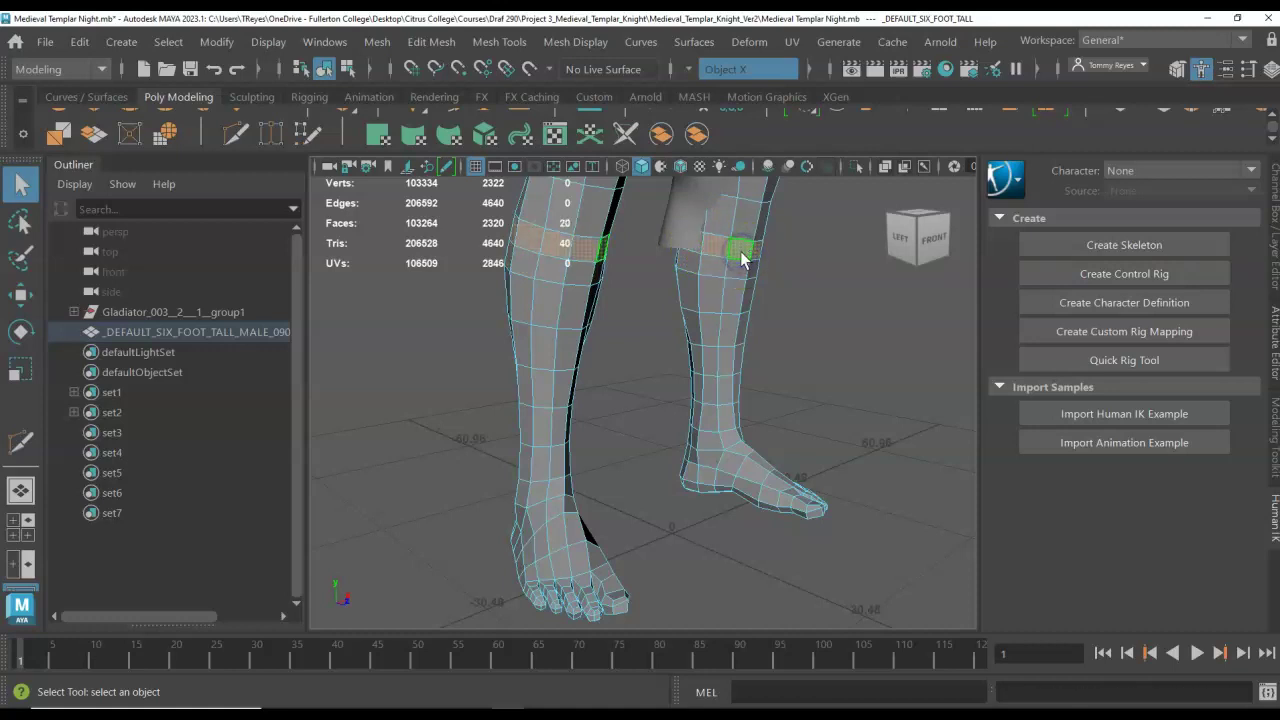
{"action": "key", "text": "Delete"}
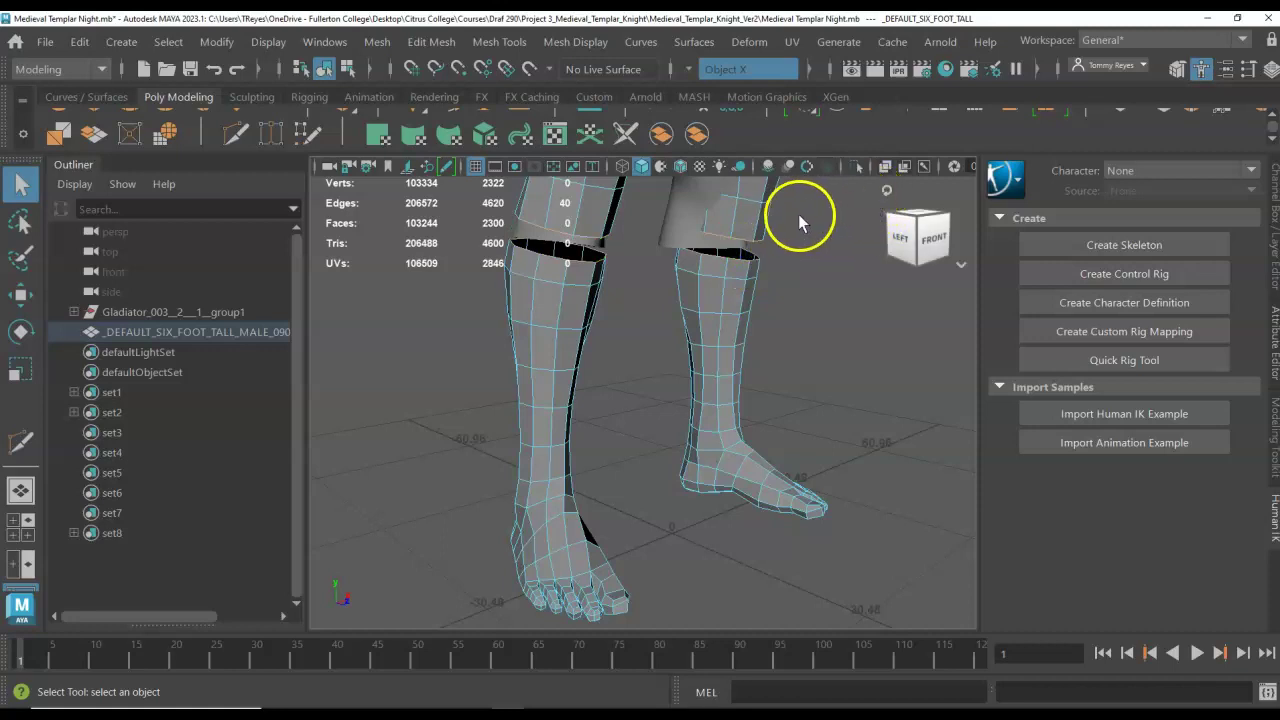
- Select all of the six-foot male's body above the gap in the legs and delete it, keeping only the lower legs and feet
{"action": "middle_click_drag", "start_coordinate": [803, 214], "coordinate": [749, 494], "text": "alt"}
{"action": "scroll", "coordinate": [736, 326], "scroll_direction": "down", "scroll_amount": 5}
{"action": "scroll", "coordinate": [700, 377], "scroll_direction": "down", "scroll_amount": 5}
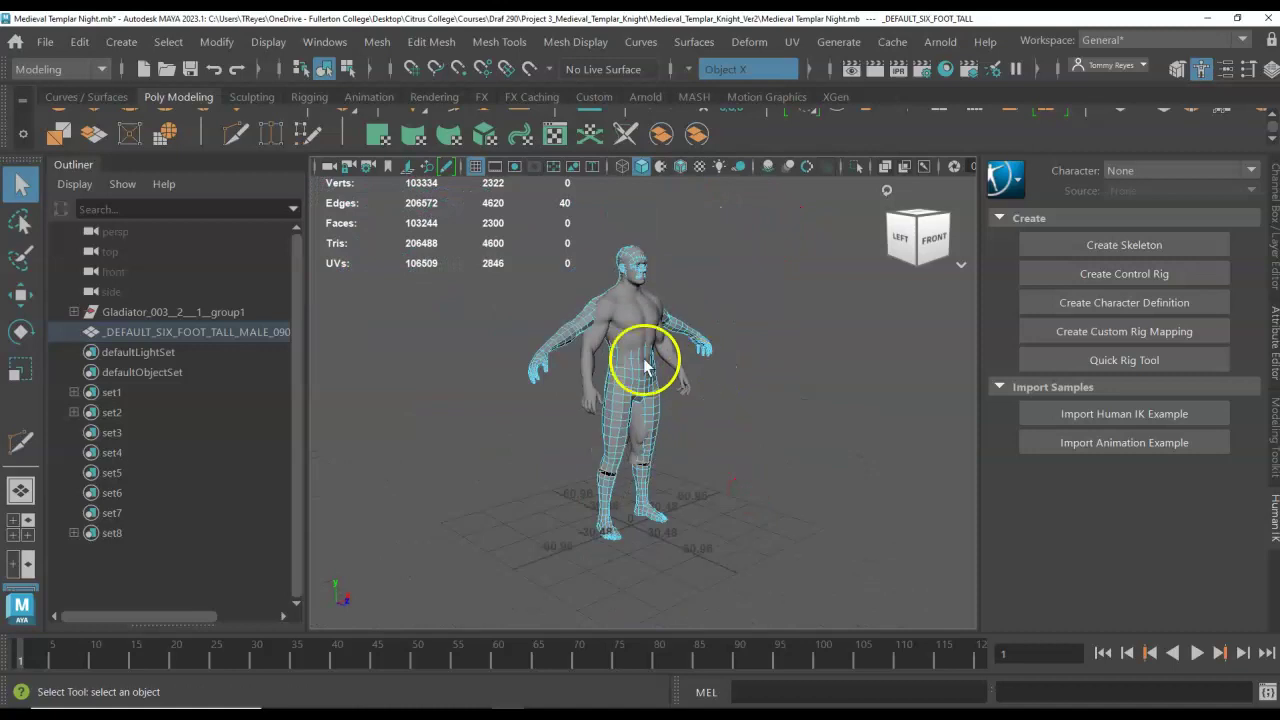
{"action": "left_click_drag", "start_coordinate": [443, 198], "coordinate": [752, 457]}
{"action": "key", "text": "Delete"}
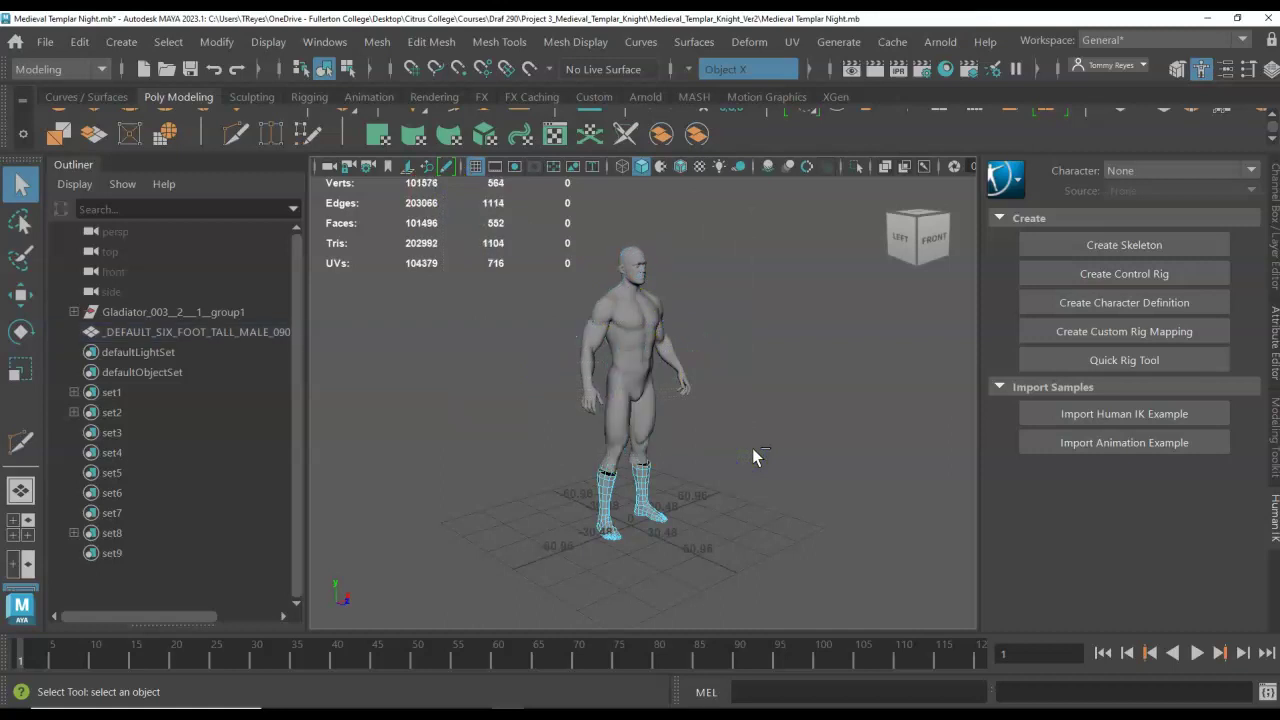
{"action": "scroll", "coordinate": [648, 479], "scroll_direction": "up", "scroll_amount": 5}
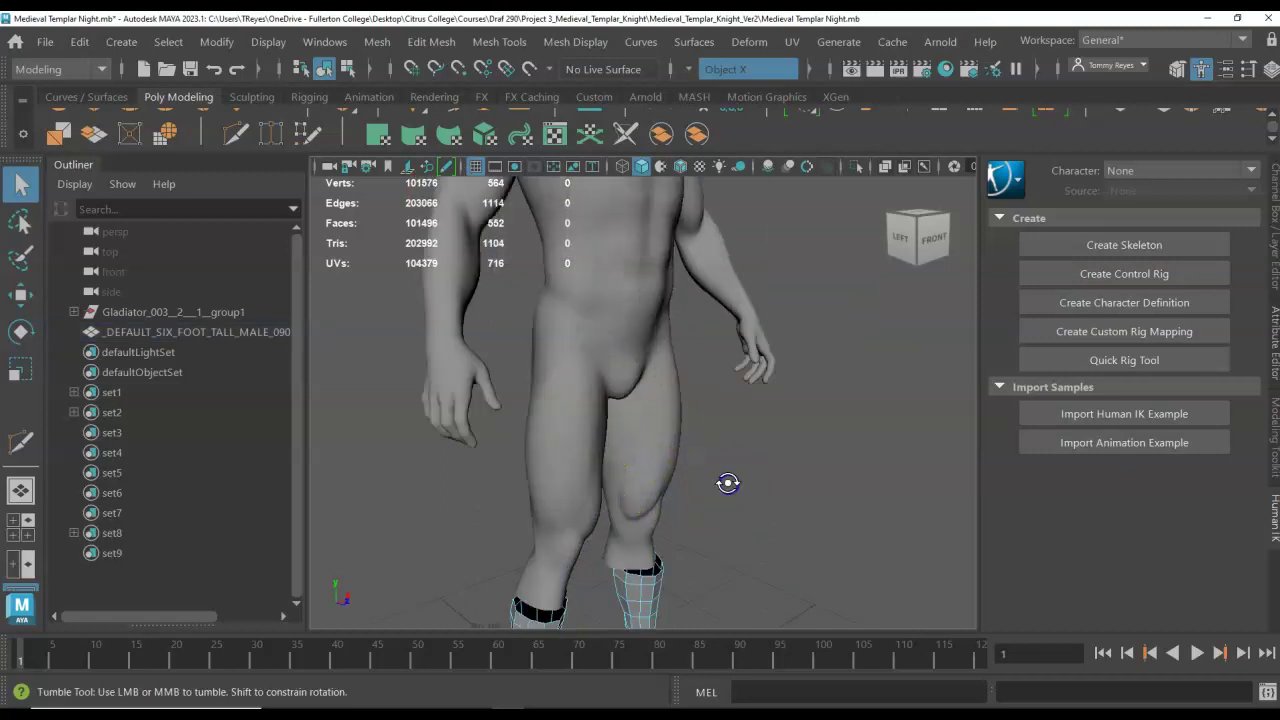
{"action": "left_click_drag", "start_coordinate": [729, 483], "coordinate": [670, 463], "text": "alt"}
{"action": "key", "text": "ctrl+1"}
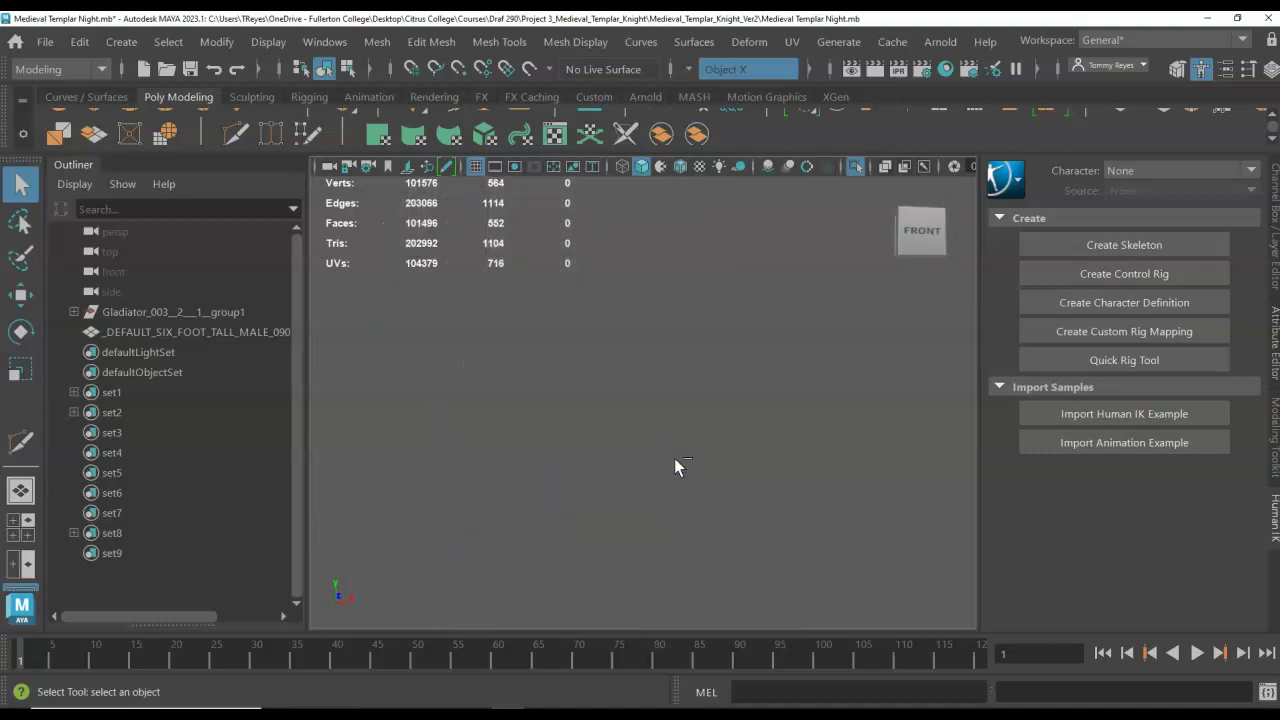
{"action": "key", "text": "ctrl+1"}
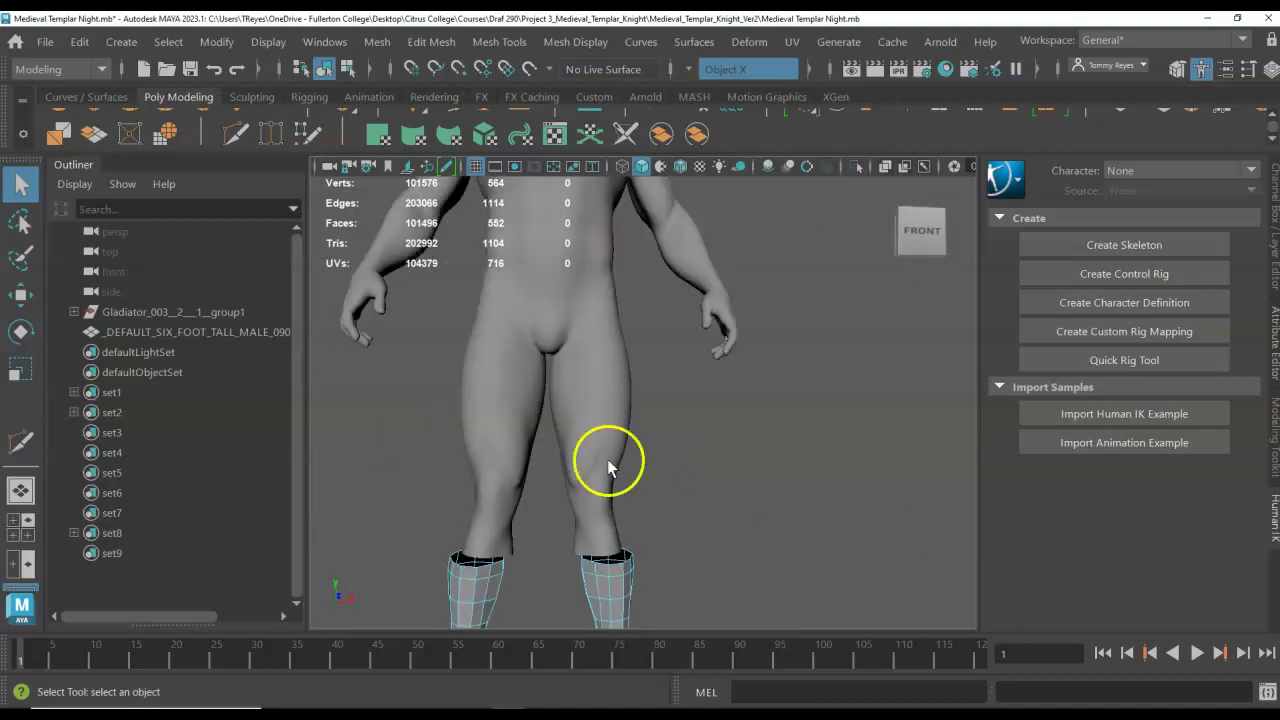
- Select the six-foot male's lower-leg mesh as an object and toggle its isolated view on and off
{"action": "left_click", "coordinate": [152, 333]}
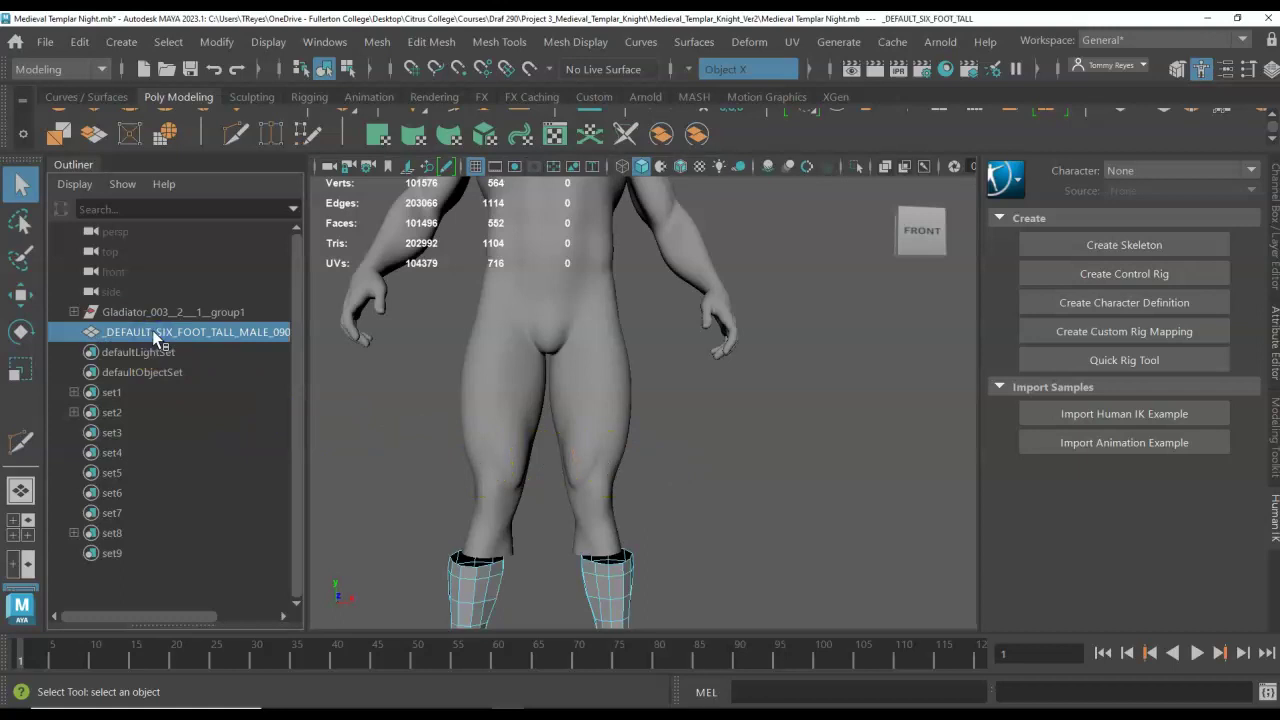
{"action": "scroll", "coordinate": [540, 342], "scroll_direction": "down", "scroll_amount": 3}
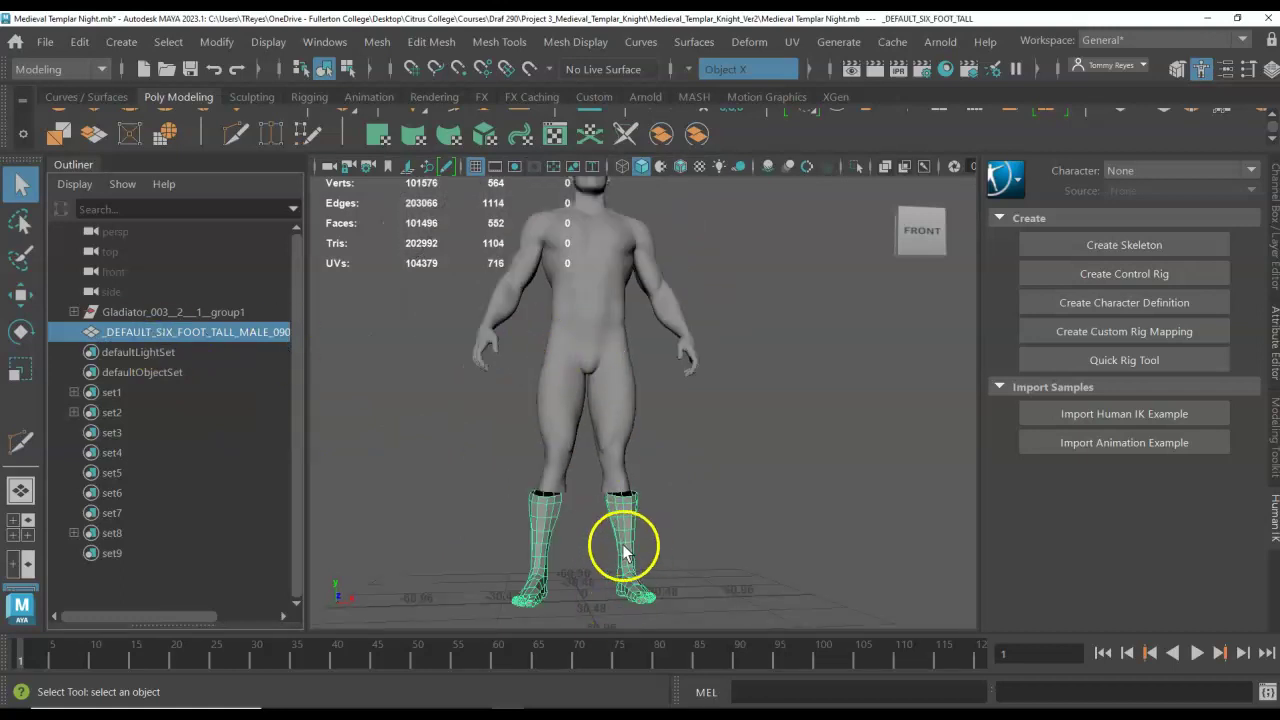
{"action": "scroll", "coordinate": [622, 544], "scroll_direction": "up", "scroll_amount": 2}
{"action": "key", "text": "ctrl+1"}
{"action": "key", "text": "ctrl+1"}
{"action": "scroll", "coordinate": [633, 440], "scroll_direction": "down", "scroll_amount": 3}
{"action": "scroll", "coordinate": [628, 529], "scroll_direction": "up", "scroll_amount": 3}
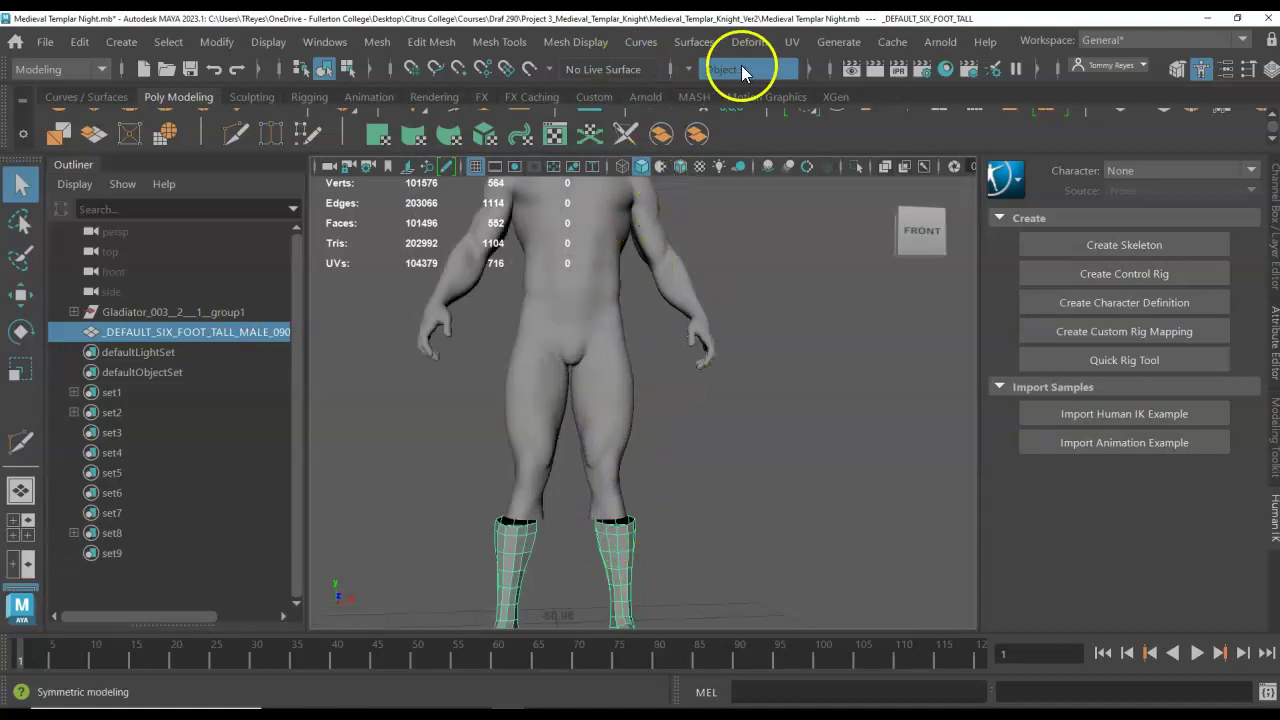
- Turn symmetry off for modelling
{"action": "left_click", "coordinate": [690, 67]}
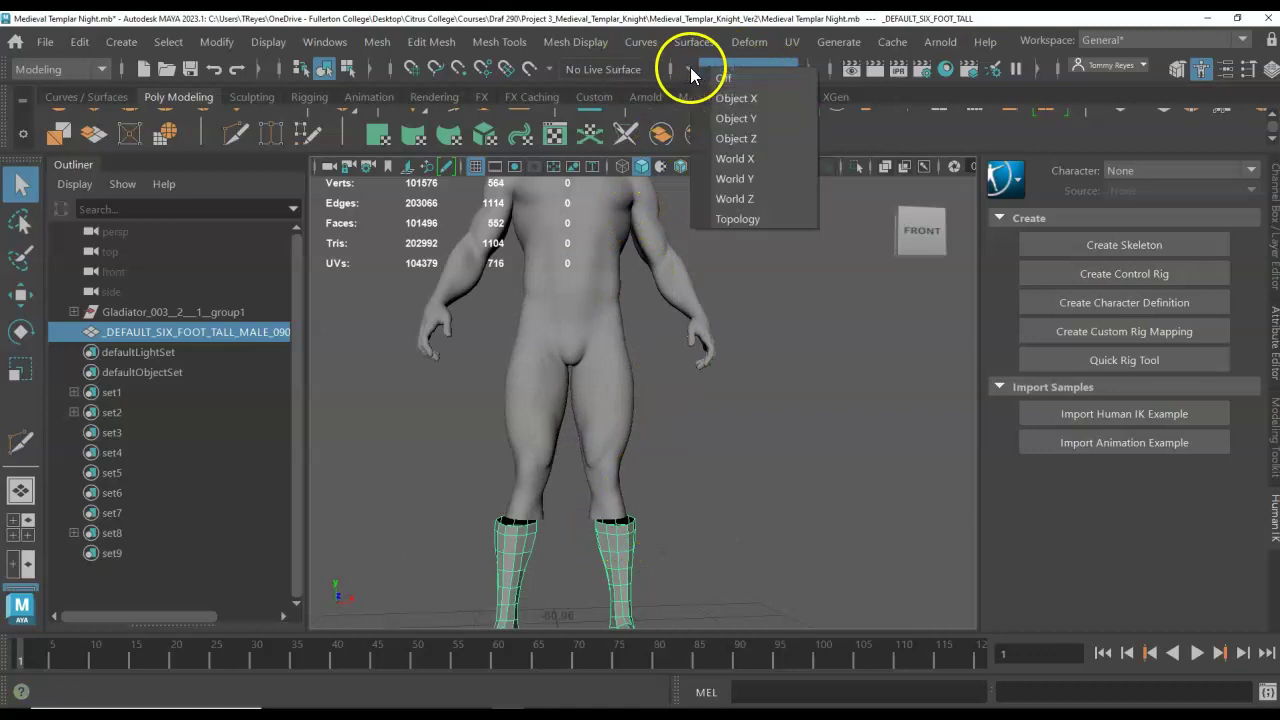
{"action": "left_click", "coordinate": [722, 78]}
{"action": "scroll", "coordinate": [700, 196], "scroll_direction": "down", "scroll_amount": 3}
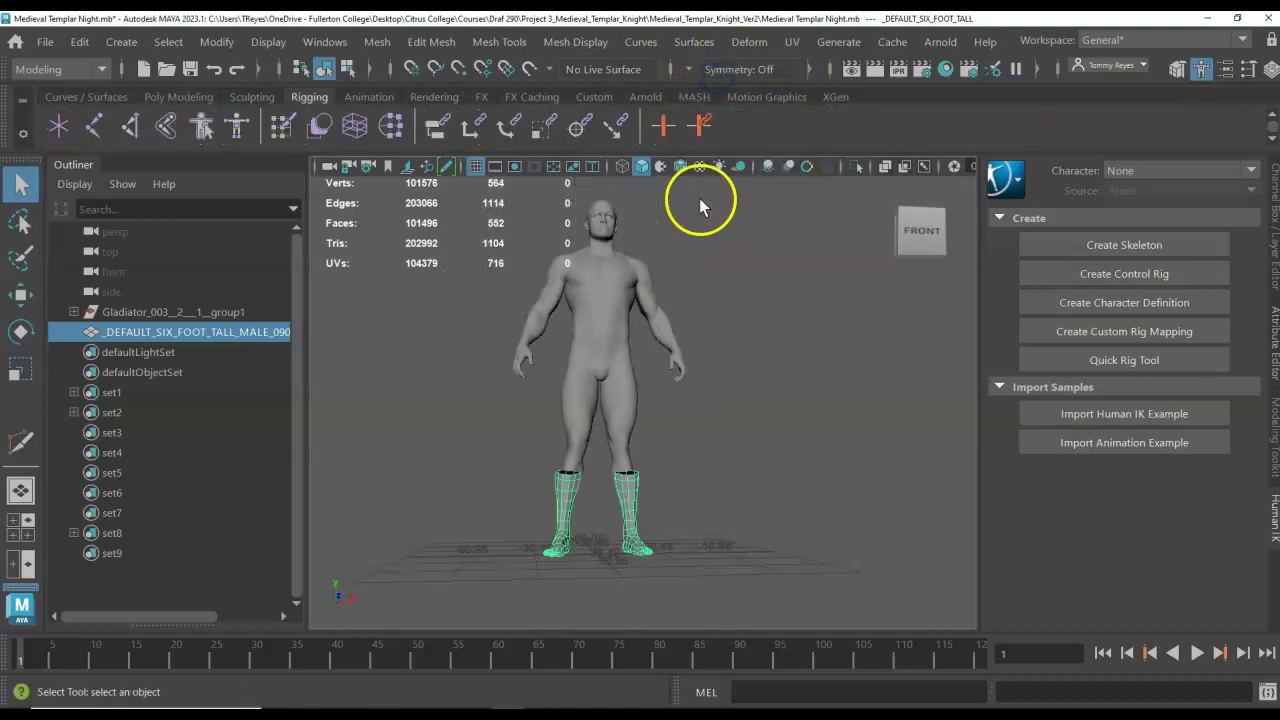
{"action": "scroll", "coordinate": [650, 553], "scroll_direction": "up", "scroll_amount": 3}
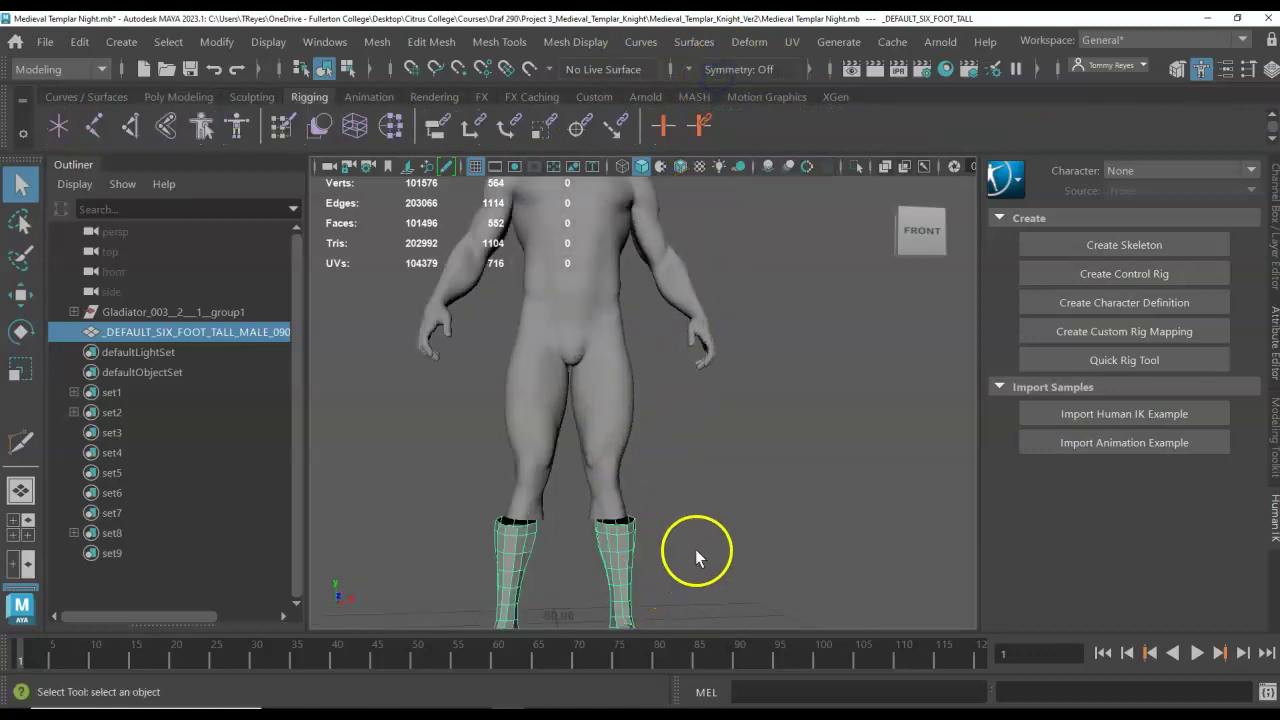
- Add a smoothed copy of the six-foot male's lower-leg mesh over the original, grouped with it
{"action": "middle_click_drag", "start_coordinate": [697, 551], "coordinate": [714, 337], "text": "alt"}
{"action": "scroll", "coordinate": [634, 336], "scroll_direction": "up", "scroll_amount": 4}
{"action": "left_click_drag", "start_coordinate": [767, 287], "coordinate": [776, 316], "text": "alt"}
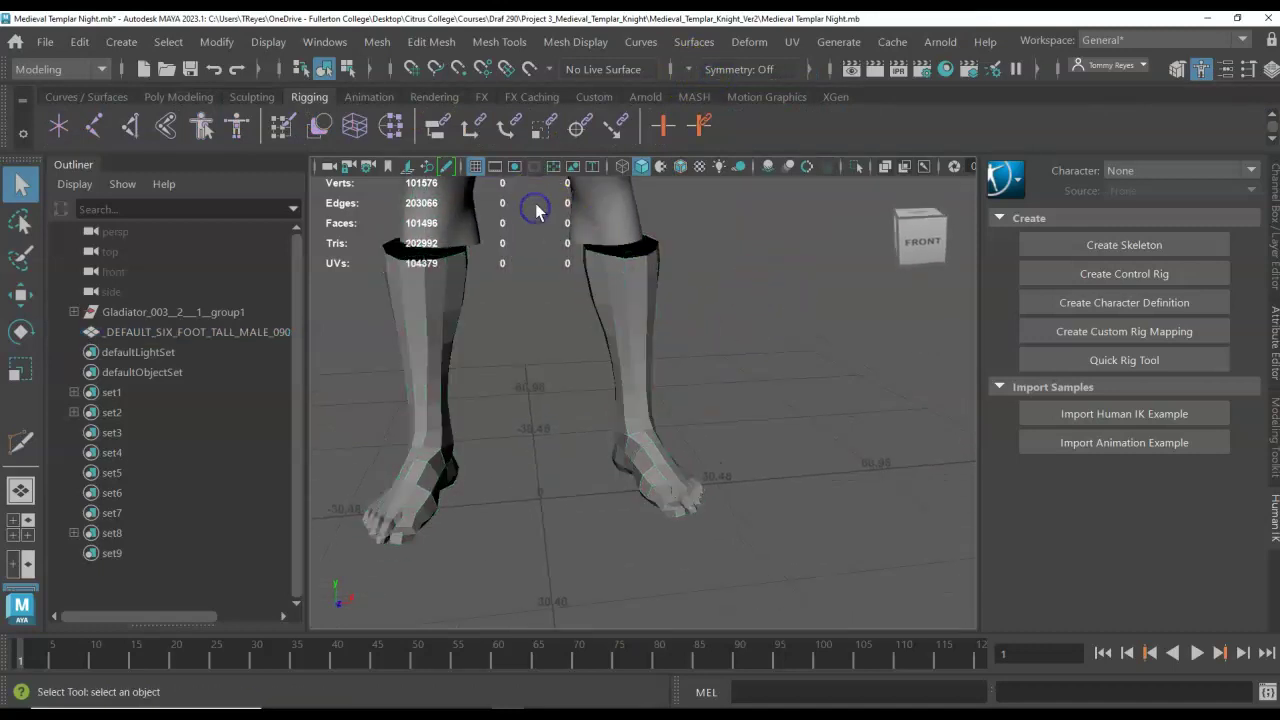
{"action": "left_click_drag", "start_coordinate": [535, 208], "coordinate": [781, 540]}
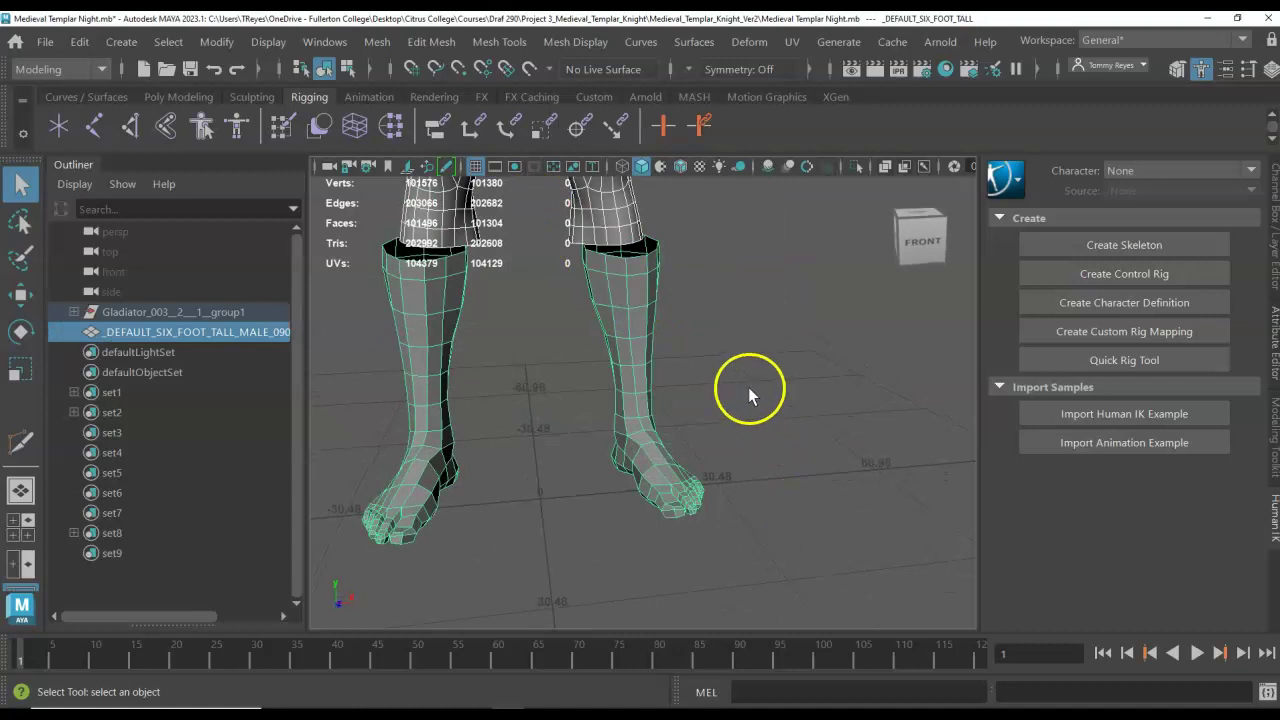
{"action": "left_click", "coordinate": [744, 389]}
{"action": "left_click", "coordinate": [643, 317]}
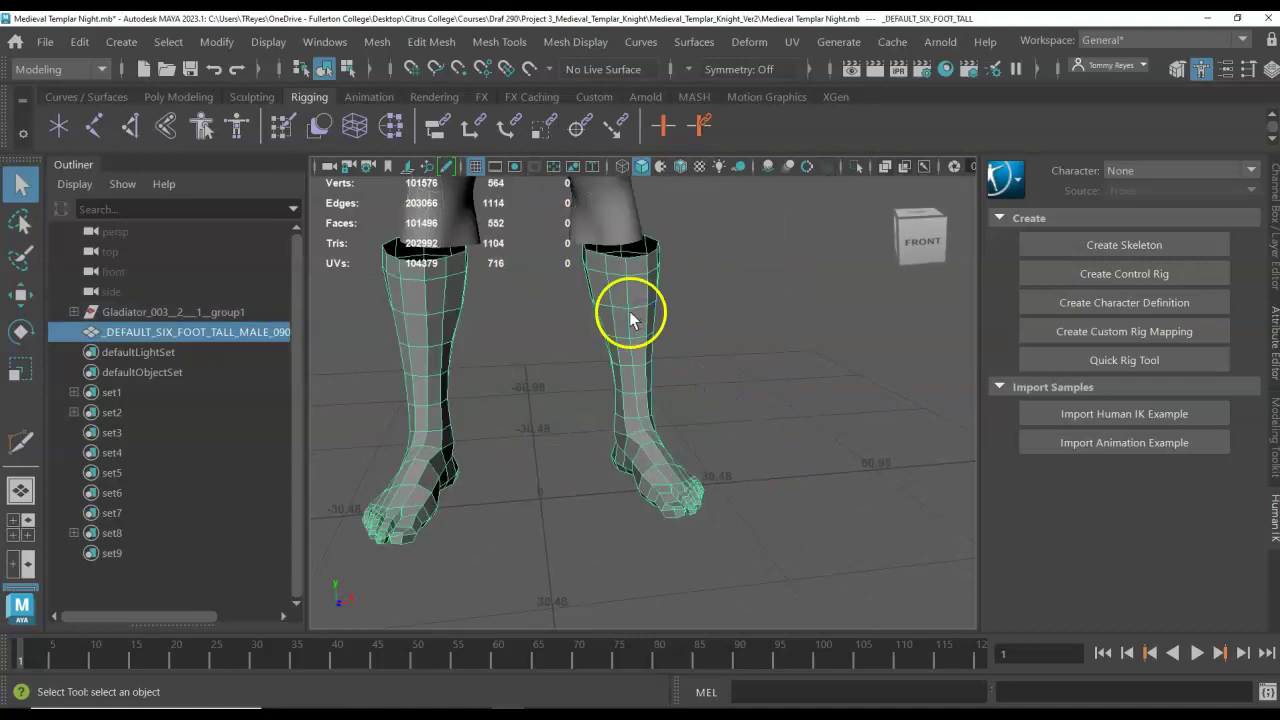
{"action": "right_click", "coordinate": [631, 318]}
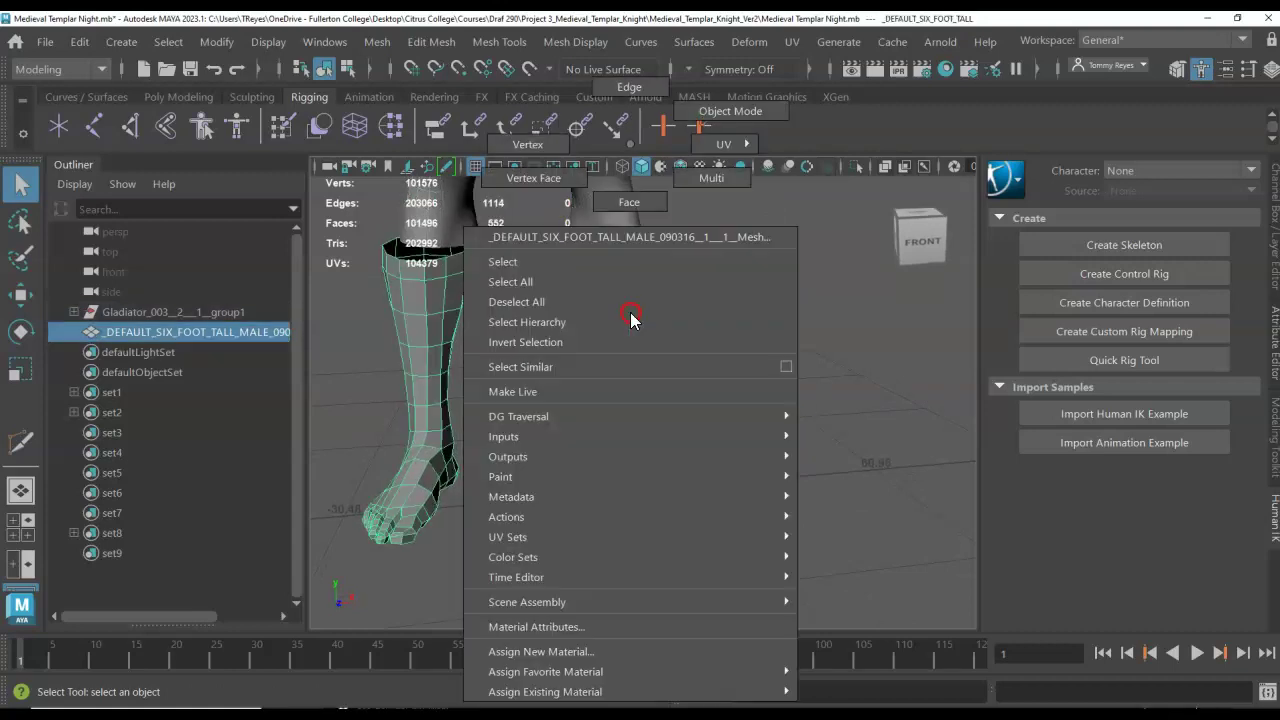
{"action": "right_click_drag", "start_coordinate": [630, 313], "coordinate": [670, 271]}
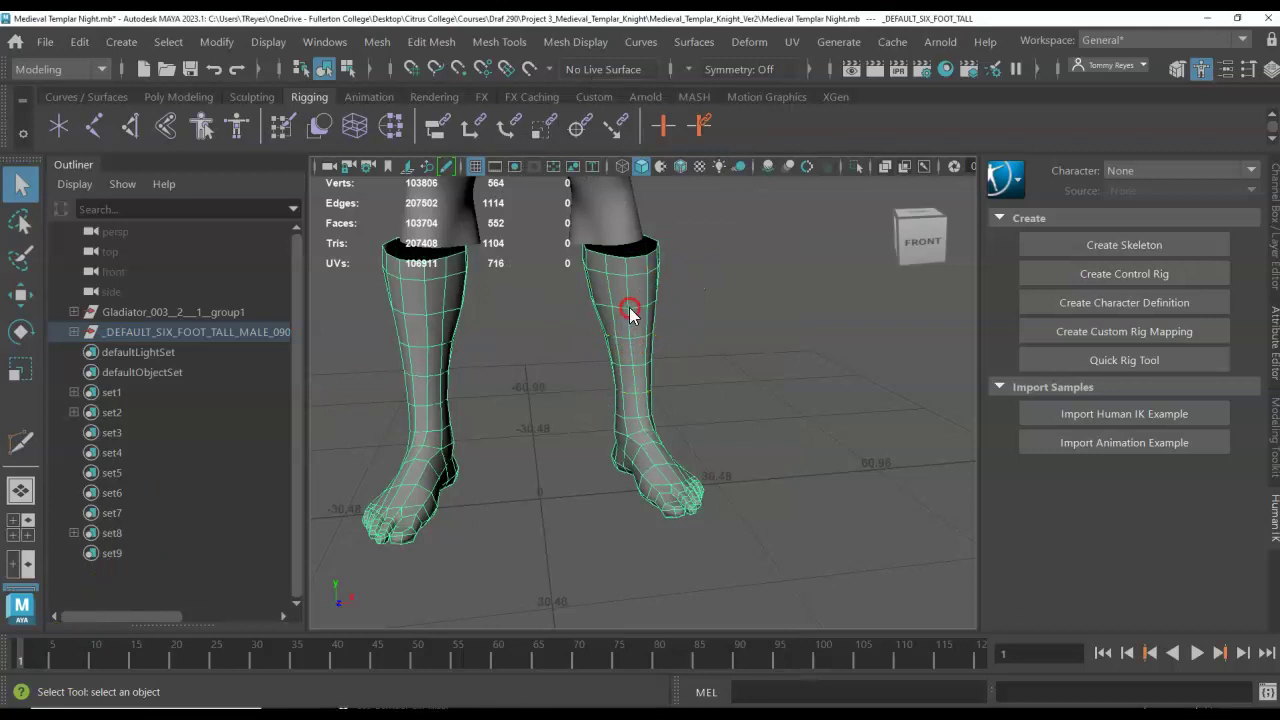
- Separate the low-poly lower-leg mesh into two individual leg objects
{"action": "right_click", "coordinate": [629, 314], "text": "shift"}
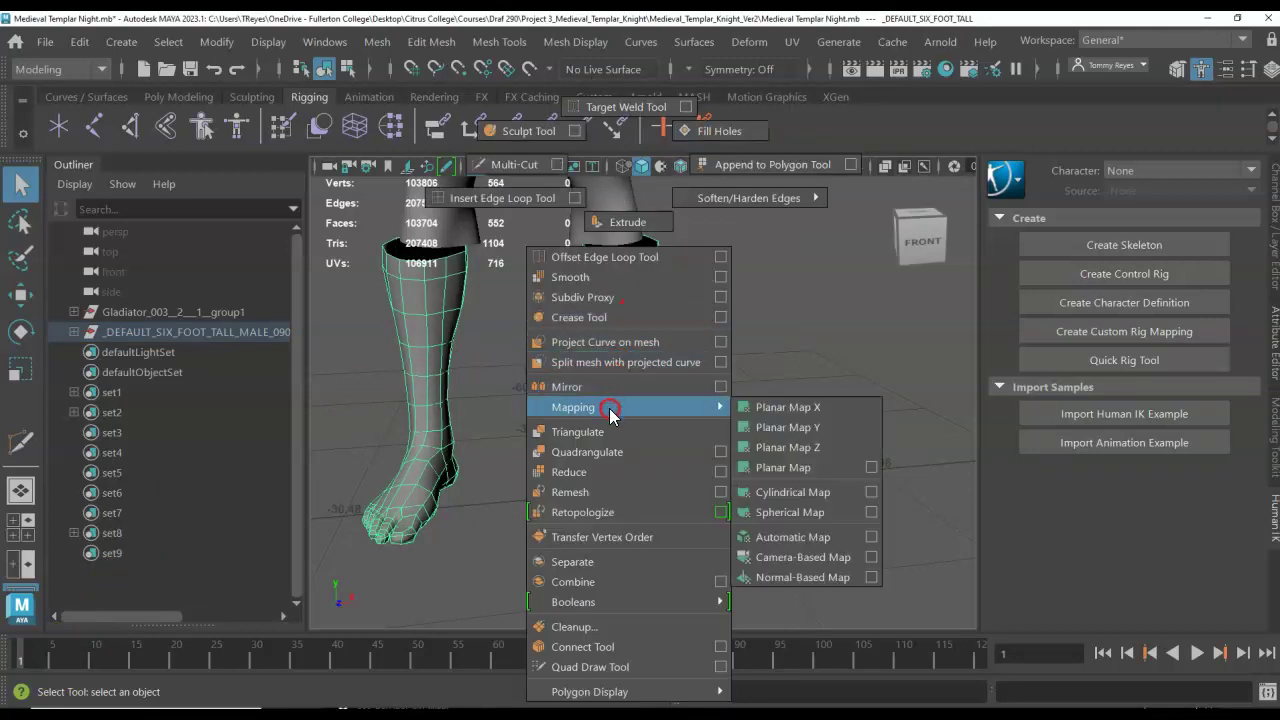
{"action": "left_click", "coordinate": [600, 562]}
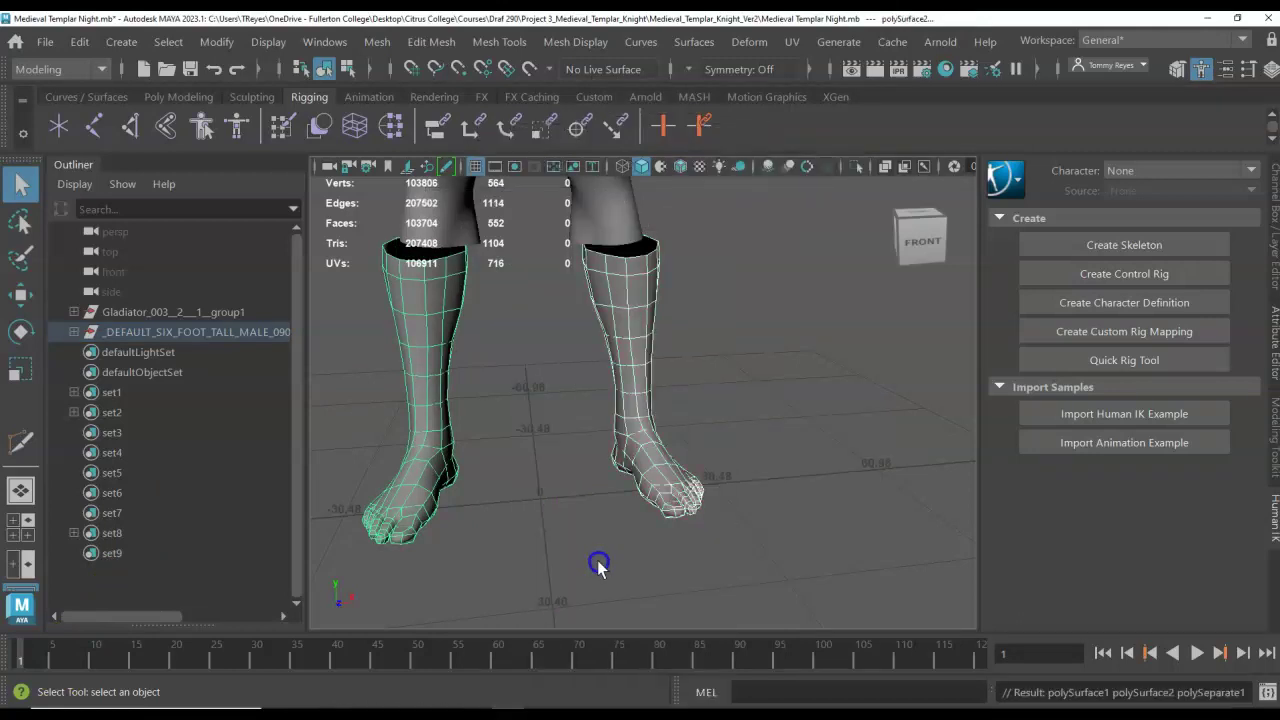
{"action": "left_click", "coordinate": [758, 328]}
{"action": "scroll", "coordinate": [752, 335], "scroll_direction": "down", "scroll_amount": 3}
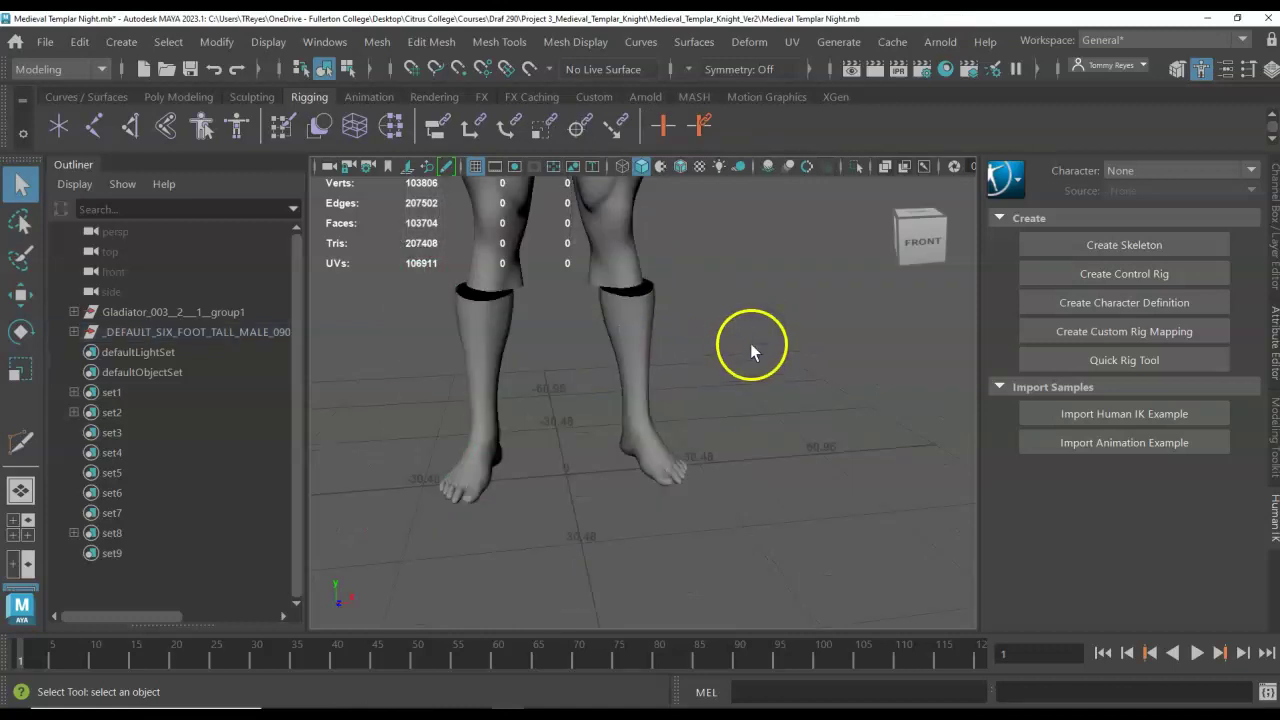
- Try to move the character's low-poly right lower leg sideways along X, and undo the move
{"action": "left_click_drag", "start_coordinate": [409, 294], "coordinate": [548, 537]}
{"action": "left_click", "coordinate": [578, 380]}
{"action": "left_click", "coordinate": [483, 342]}
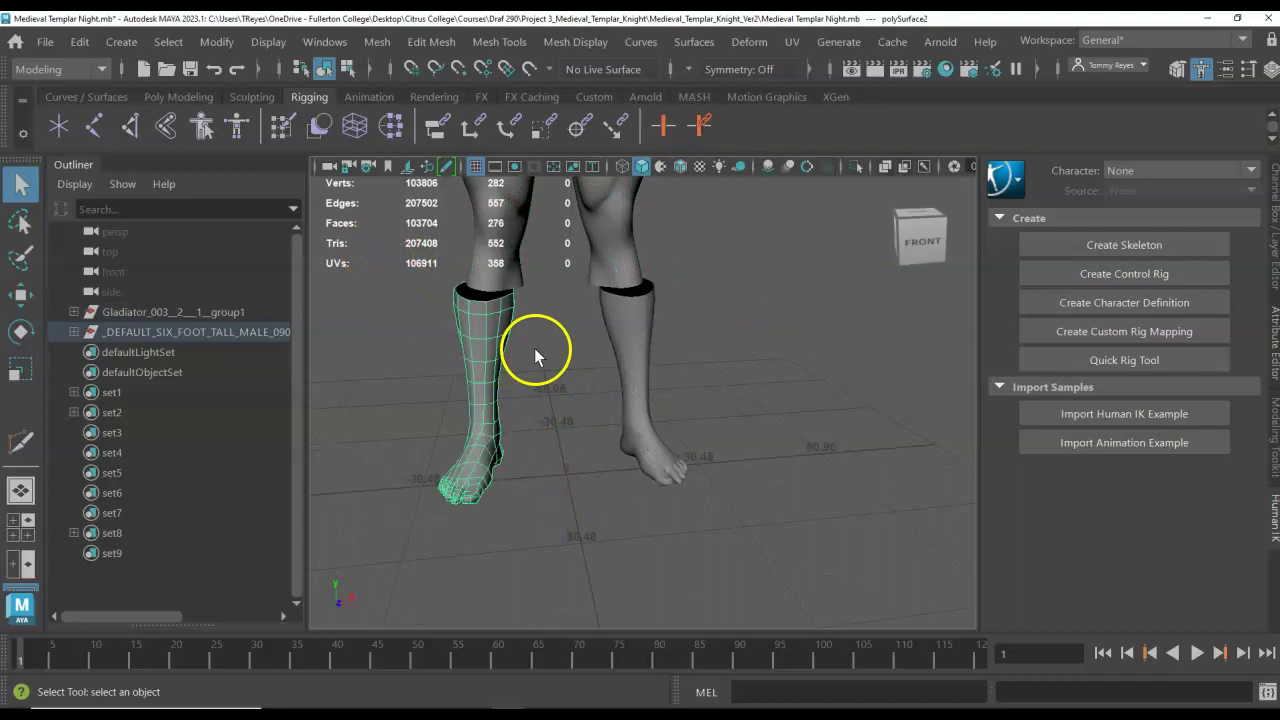
{"action": "key", "text": "w"}
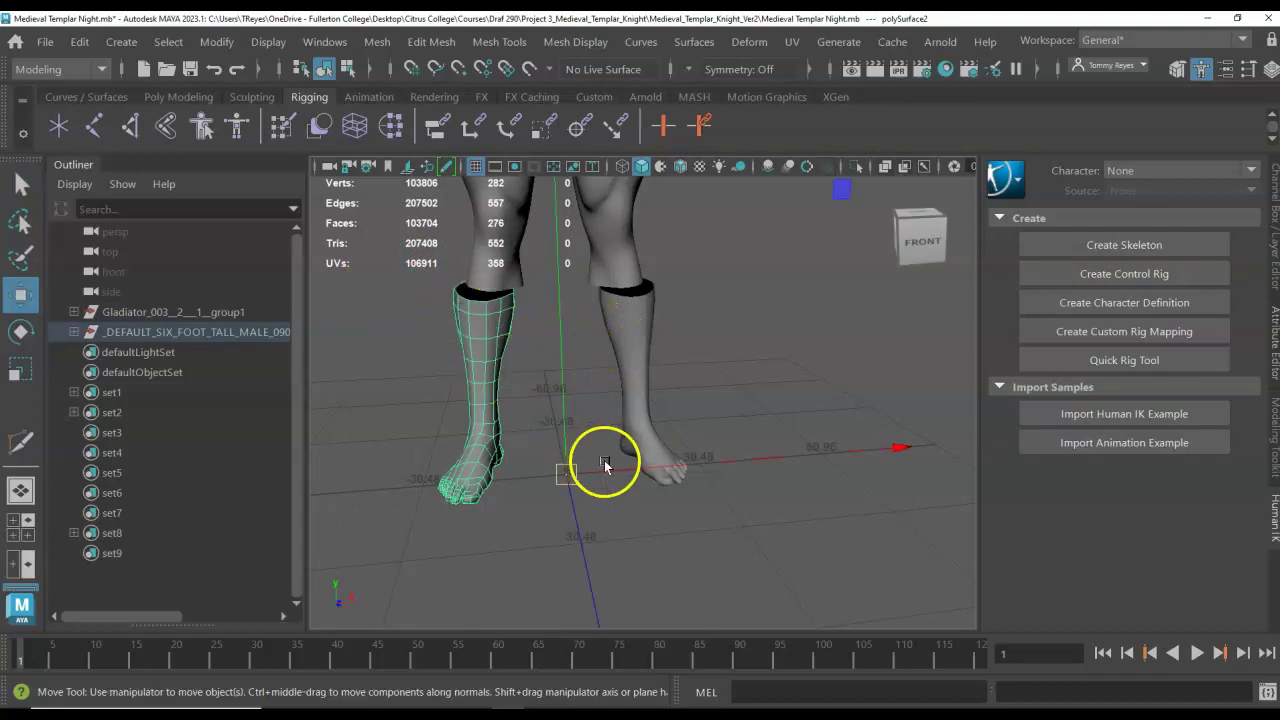
{"action": "left_click_drag", "start_coordinate": [606, 476], "coordinate": [664, 480]}
{"action": "scroll", "coordinate": [553, 339], "scroll_direction": "up", "scroll_amount": 5}
{"action": "scroll", "coordinate": [553, 339], "scroll_direction": "down", "scroll_amount": 4}
{"action": "key", "text": "ctrl+z"}
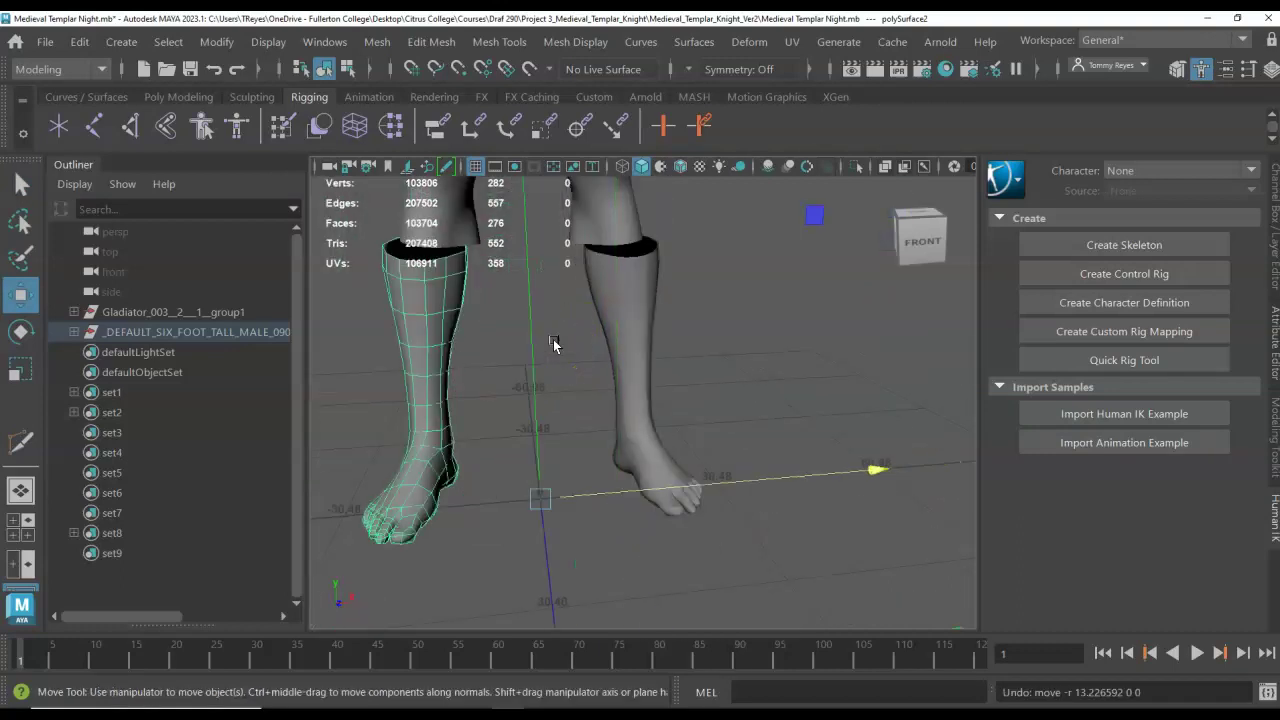
{"action": "key", "text": "q"}
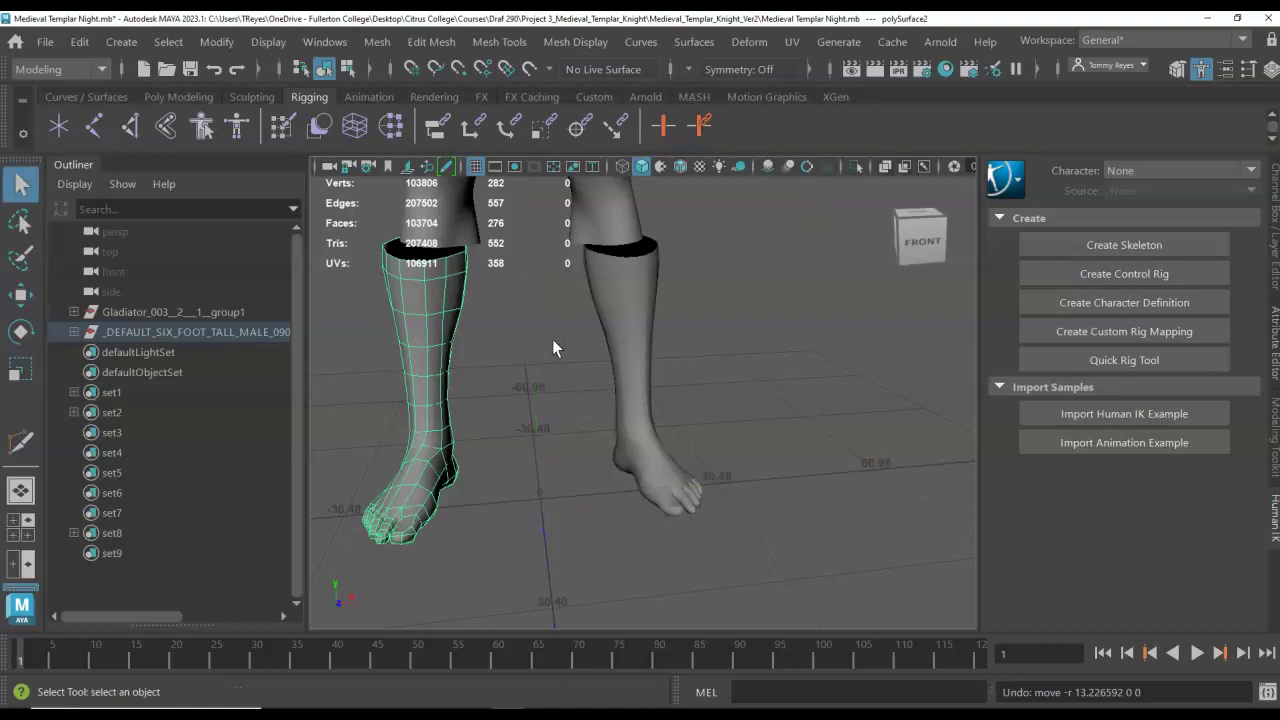
- Examine which meshes overlap in the two lower legs by selecting them one after another
{"action": "left_click", "coordinate": [71, 334]}
{"action": "left_click", "coordinate": [71, 334]}
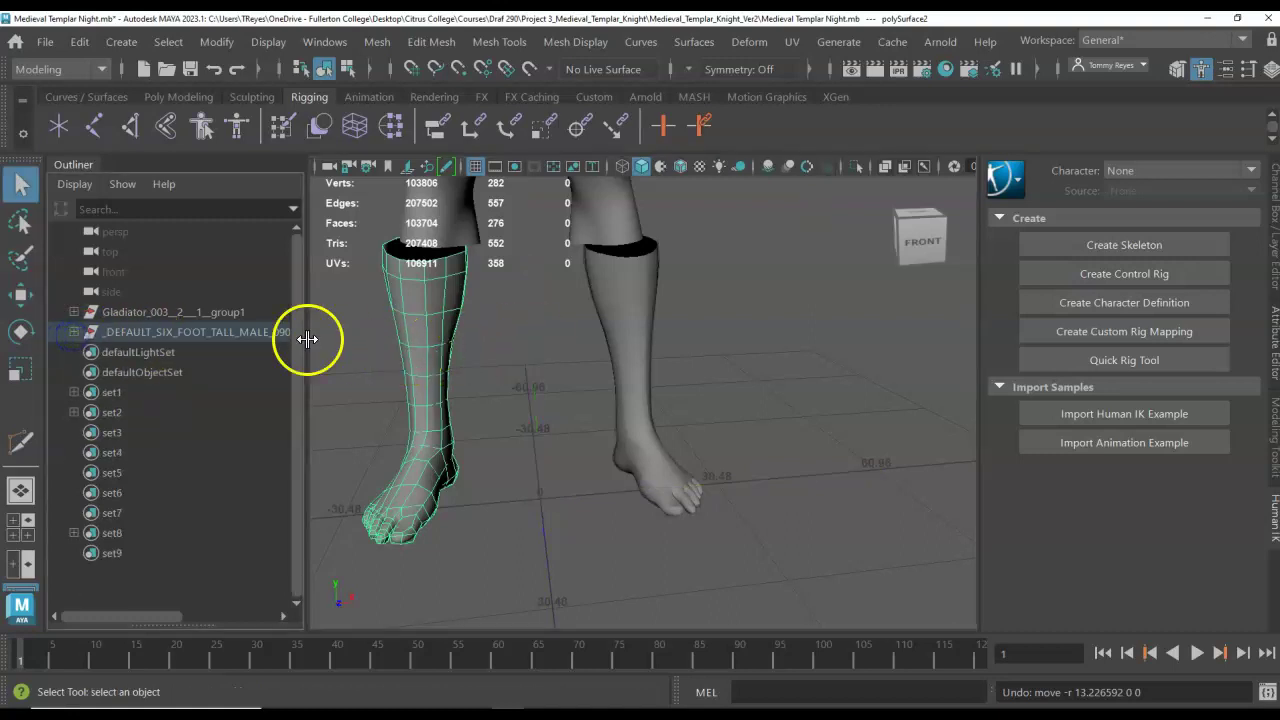
{"action": "right_click_drag", "start_coordinate": [443, 343], "coordinate": [456, 347], "text": "alt"}
{"action": "left_click", "coordinate": [352, 332]}
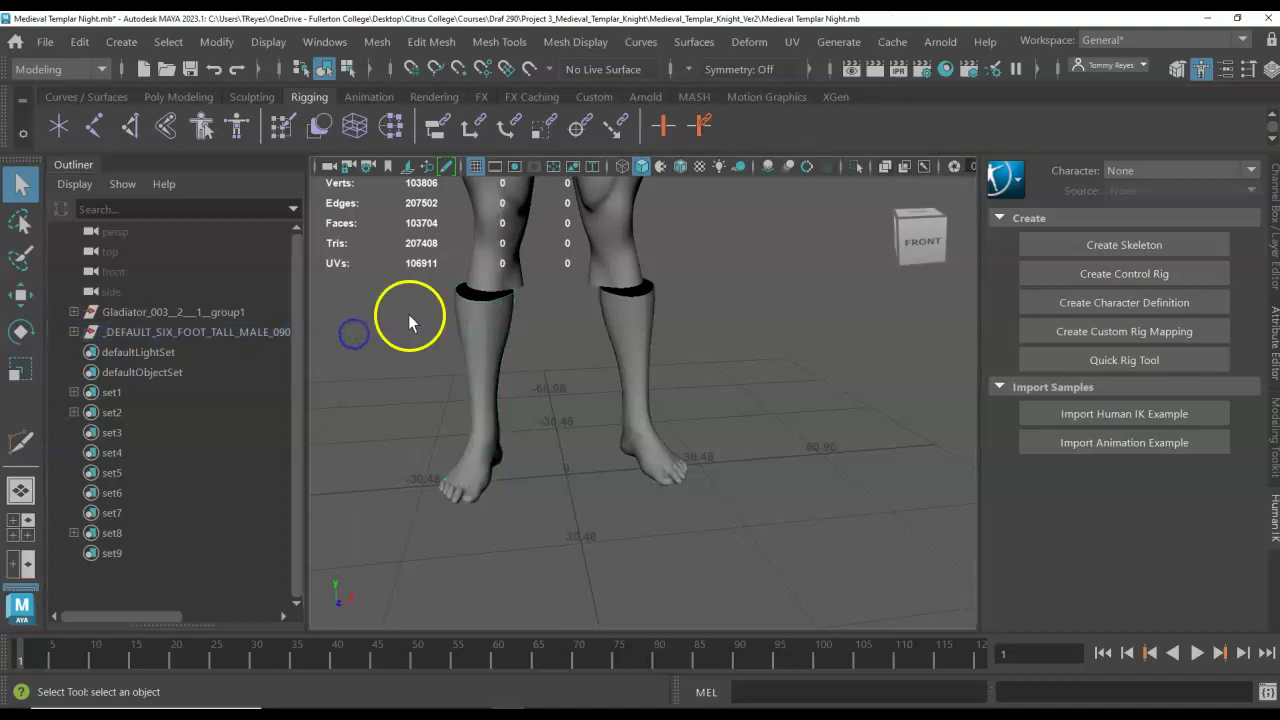
{"action": "left_click_drag", "start_coordinate": [407, 268], "coordinate": [560, 529]}
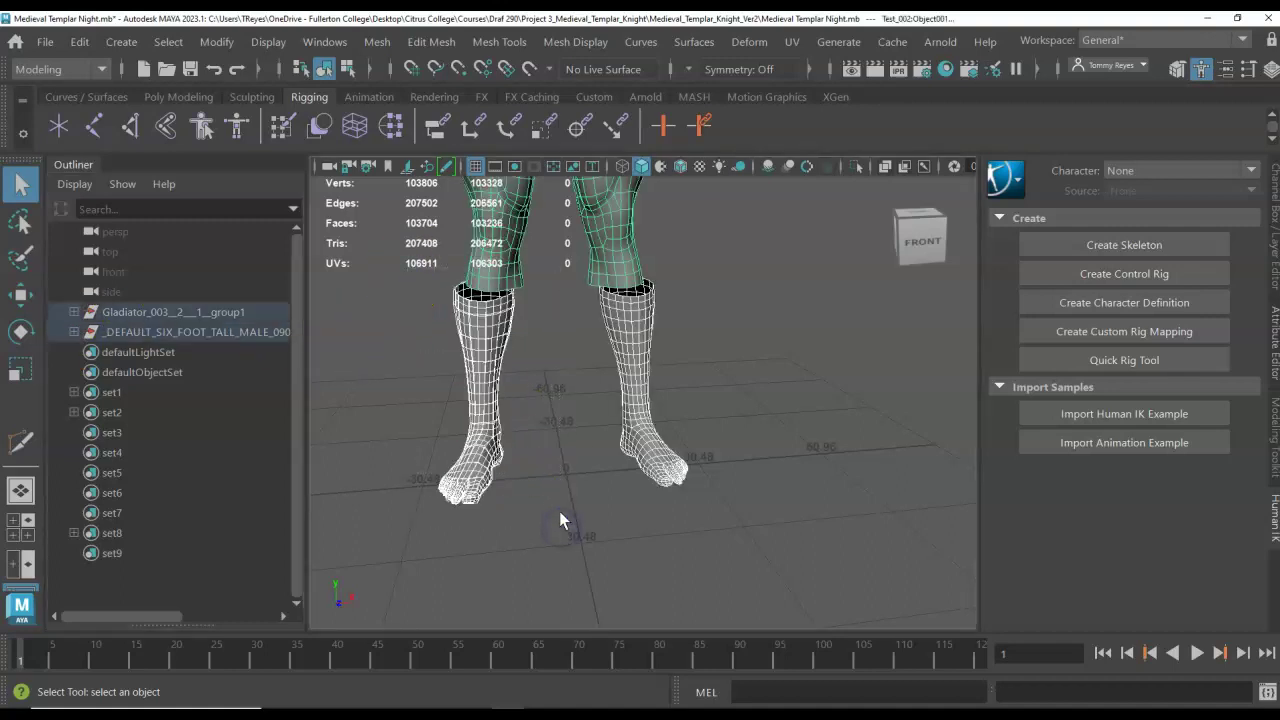
{"action": "left_click", "coordinate": [508, 258]}
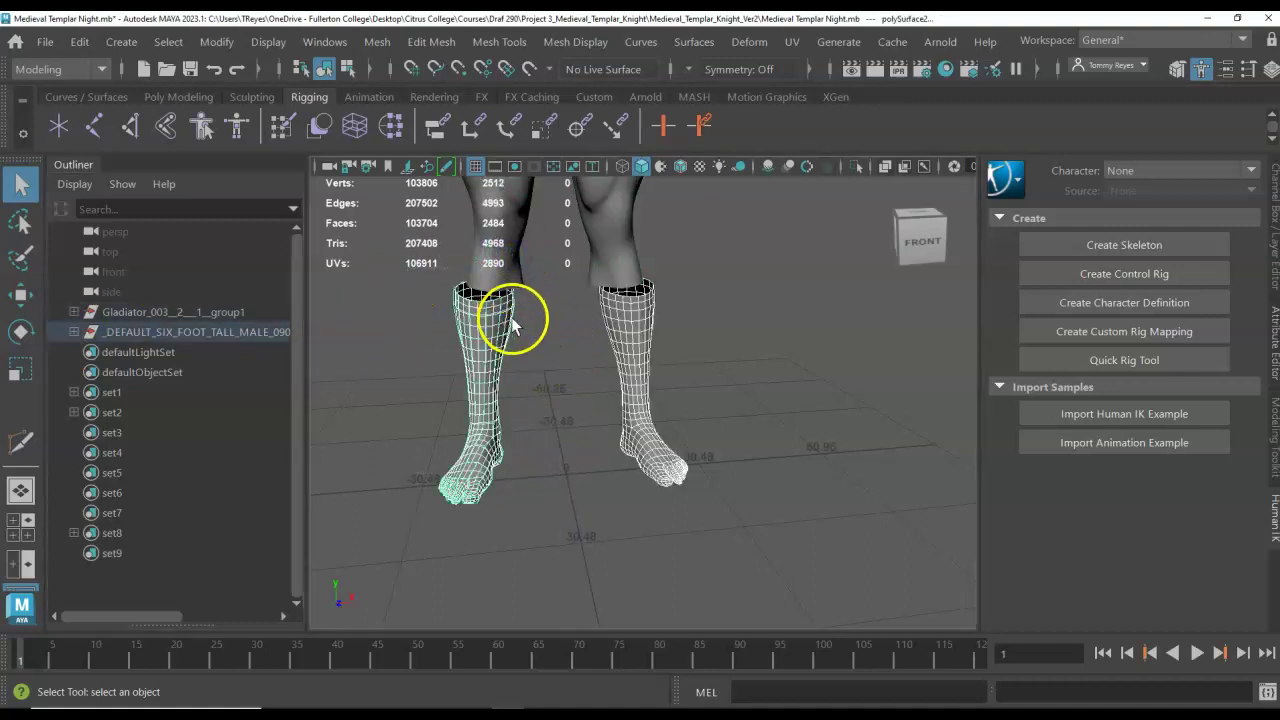
{"action": "left_click", "coordinate": [468, 340]}
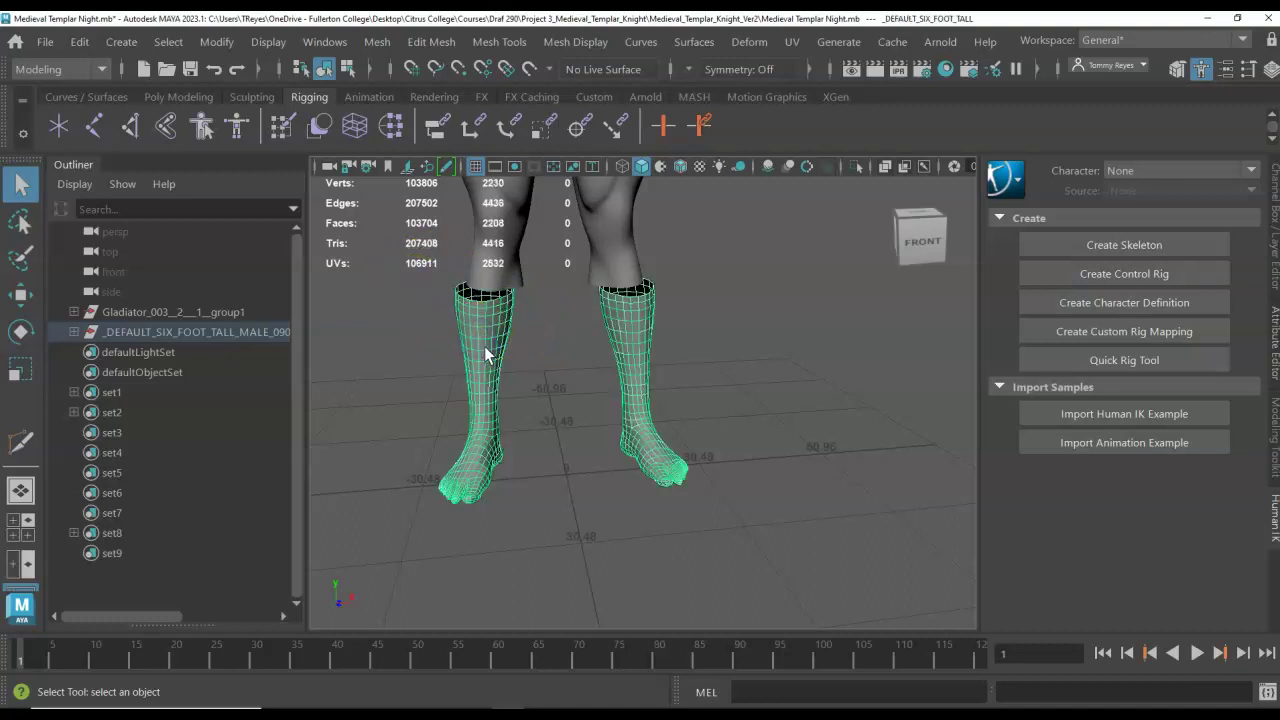
- Find the nested group holding polySurface1 and polySurface2 of the low-poly lower legs and delete it
{"action": "left_click", "coordinate": [478, 470]}
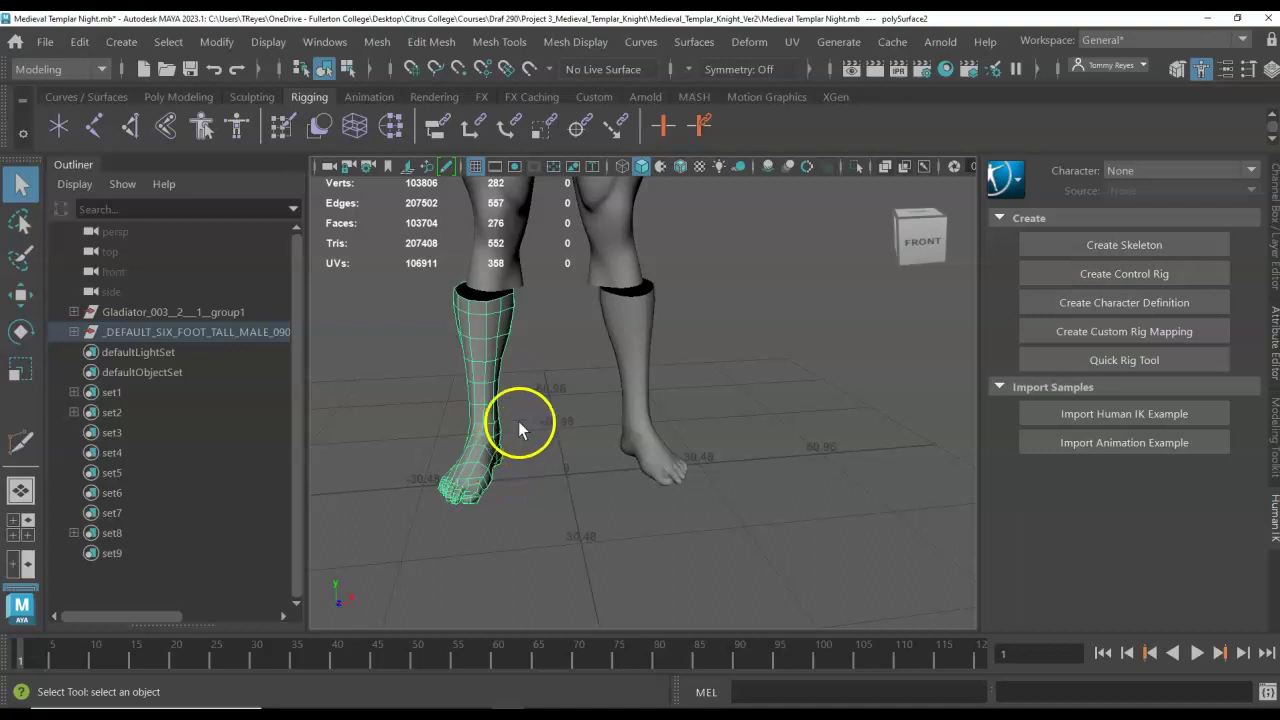
{"action": "left_click", "coordinate": [73, 332]}
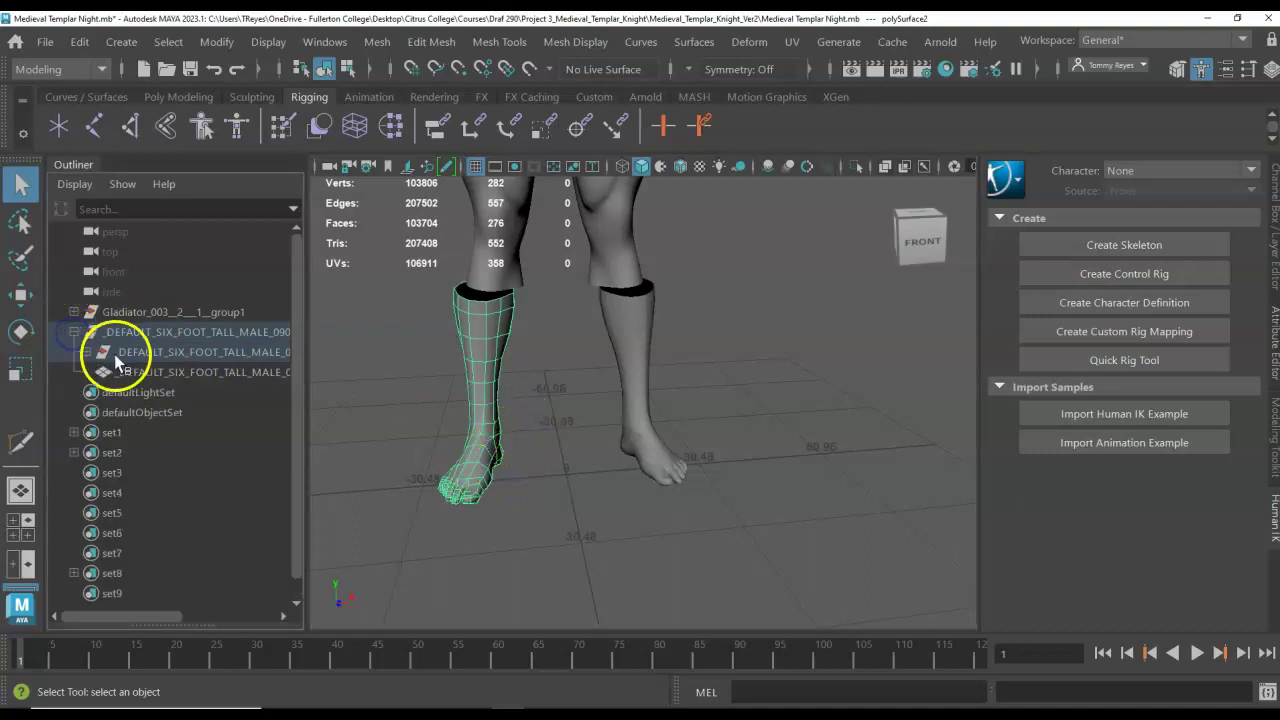
{"action": "left_click", "coordinate": [88, 352]}
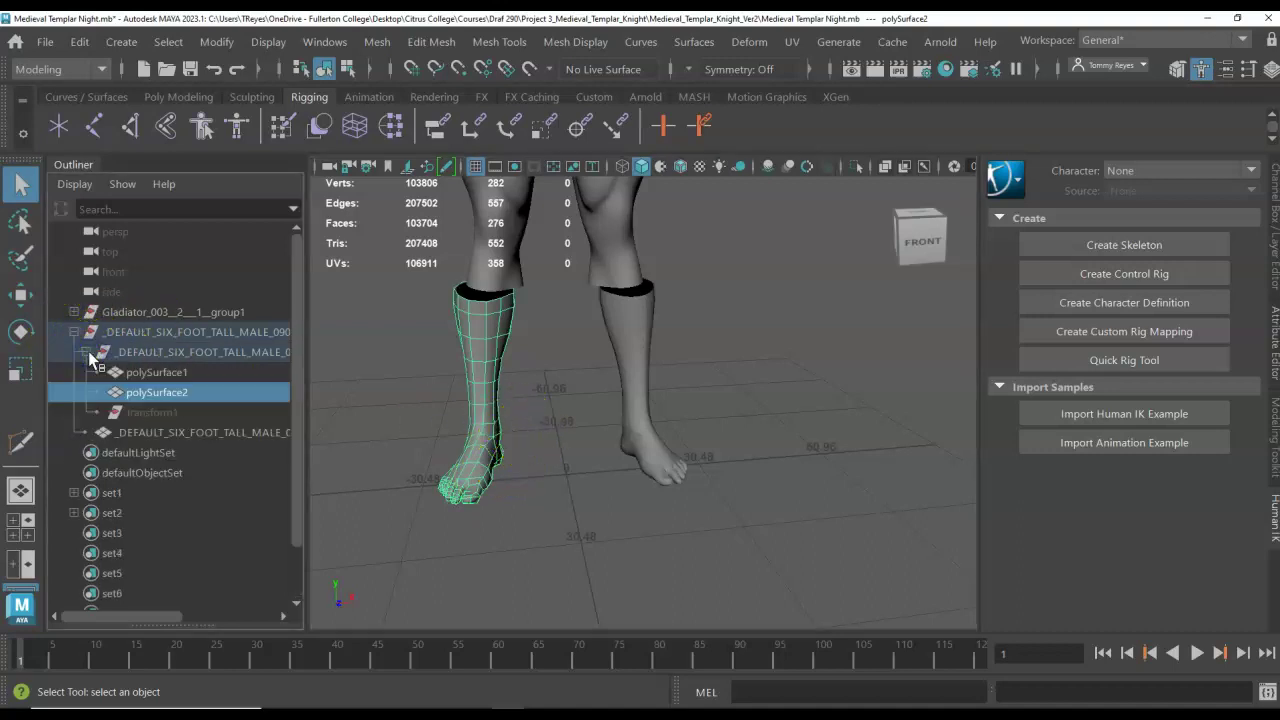
{"action": "left_click", "coordinate": [88, 352]}
{"action": "left_click", "coordinate": [122, 352]}
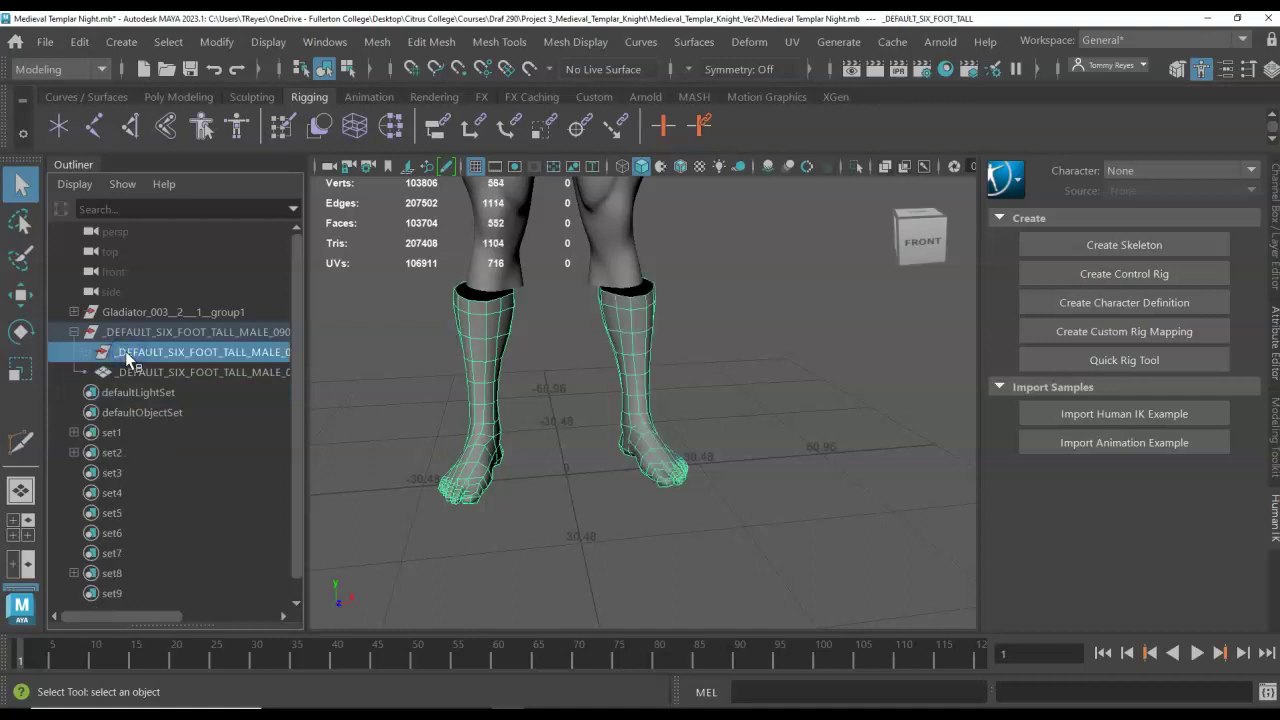
{"action": "key", "text": "Delete"}
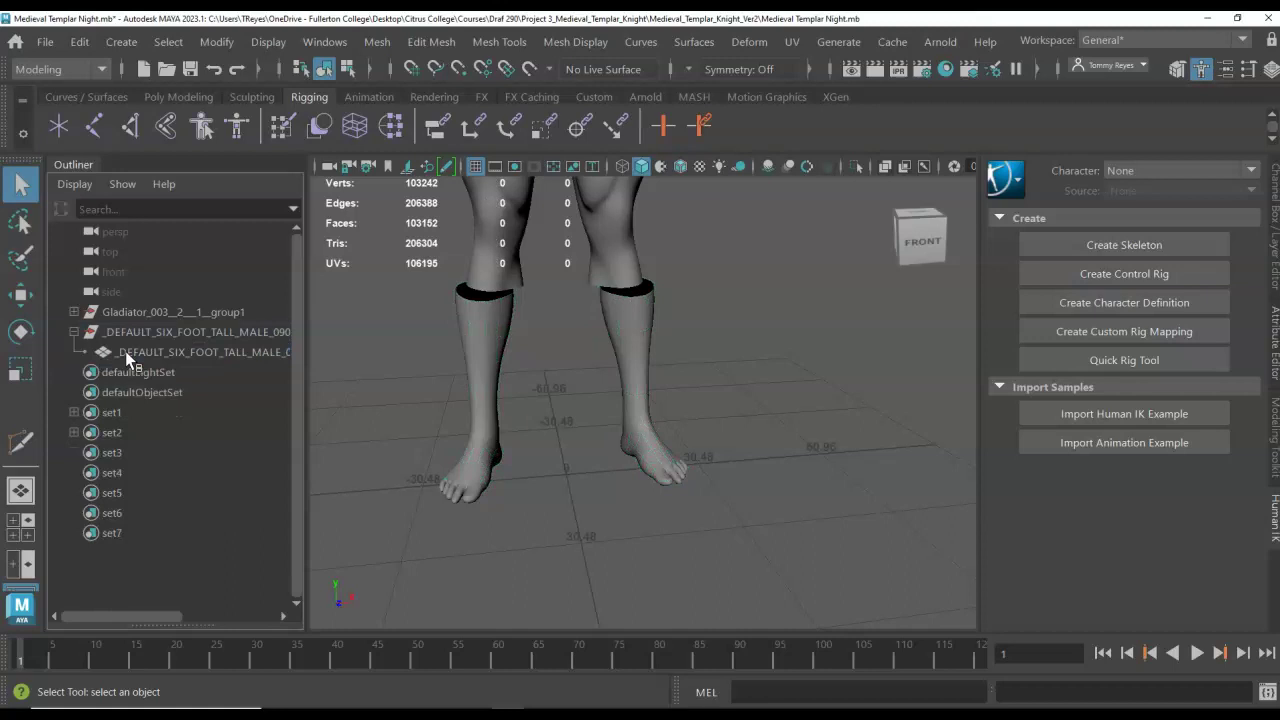
- Separate the remaining smoothed lower-leg mesh into two individual leg objects
{"action": "left_click", "coordinate": [140, 331]}
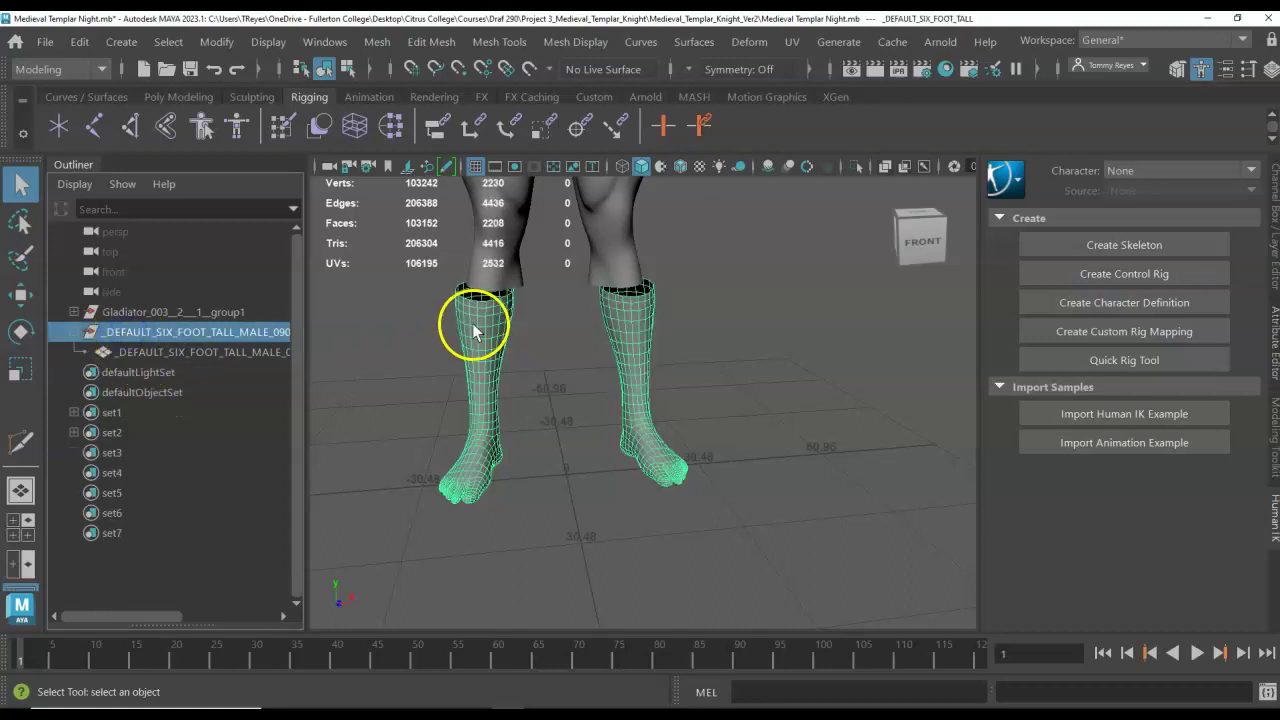
{"action": "left_click", "coordinate": [523, 354]}
{"action": "left_click", "coordinate": [492, 360]}
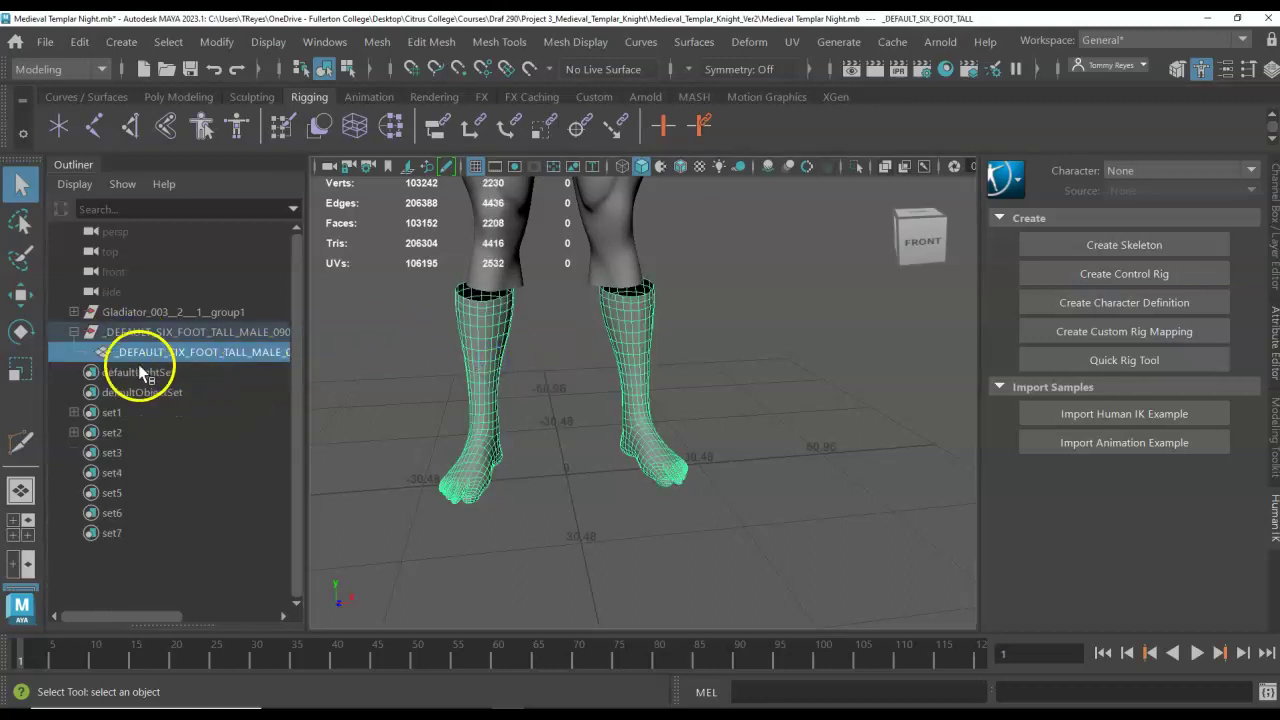
{"action": "right_click", "coordinate": [477, 336]}
{"action": "left_click", "coordinate": [689, 309]}
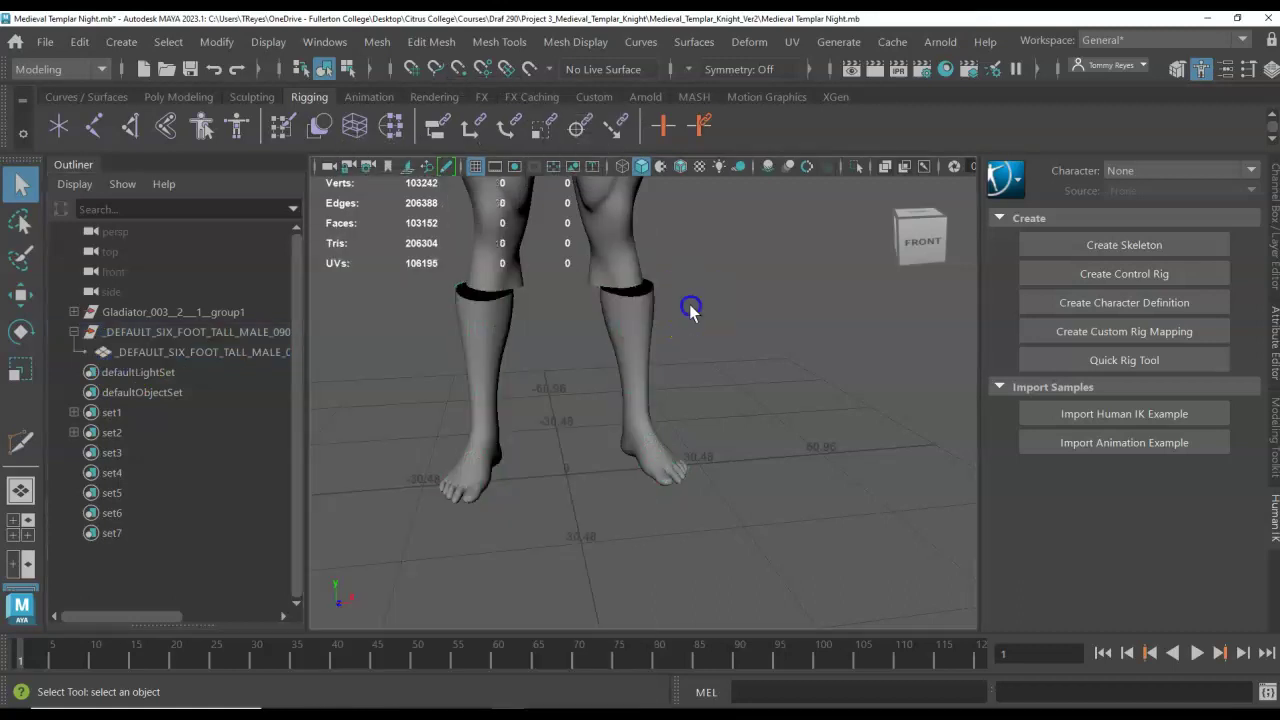
{"action": "right_click", "coordinate": [490, 343], "text": "shift"}
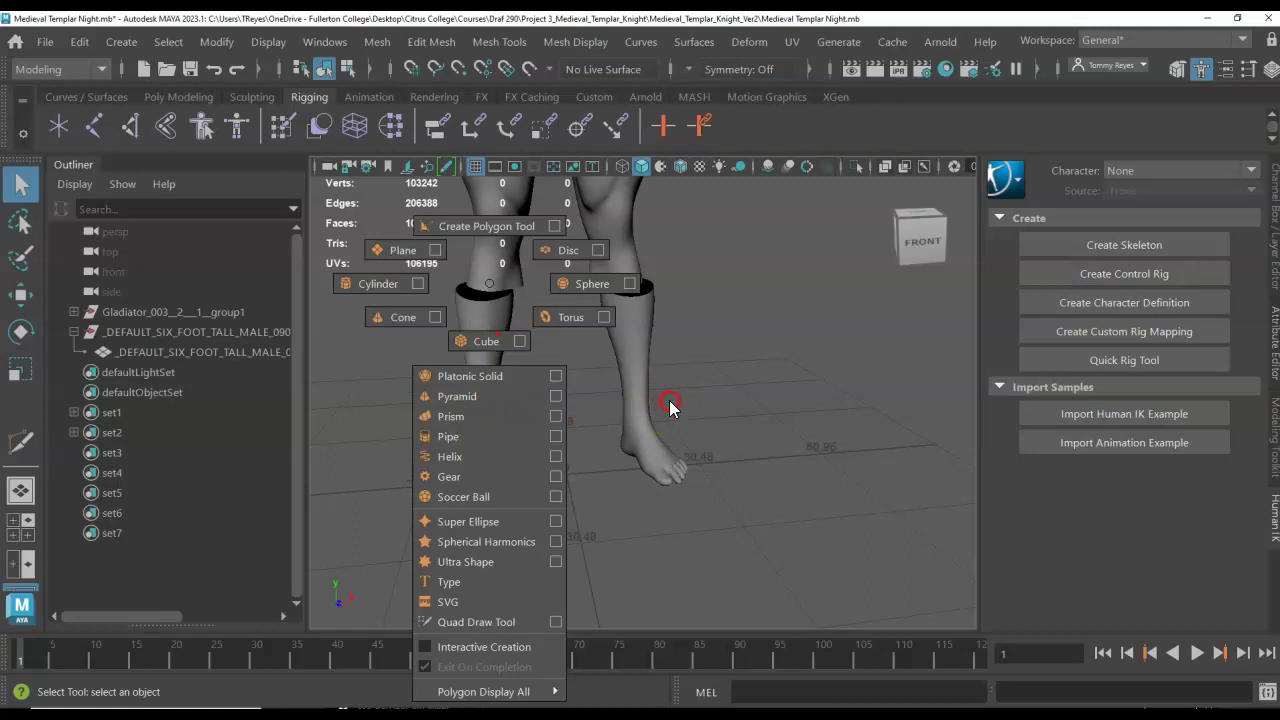
{"action": "left_click", "coordinate": [725, 397]}
{"action": "left_click", "coordinate": [479, 334]}
{"action": "right_click_drag", "start_coordinate": [482, 330], "coordinate": [466, 562], "text": "shift"}
{"action": "left_click", "coordinate": [490, 328]}
{"action": "left_click", "coordinate": [541, 340]}
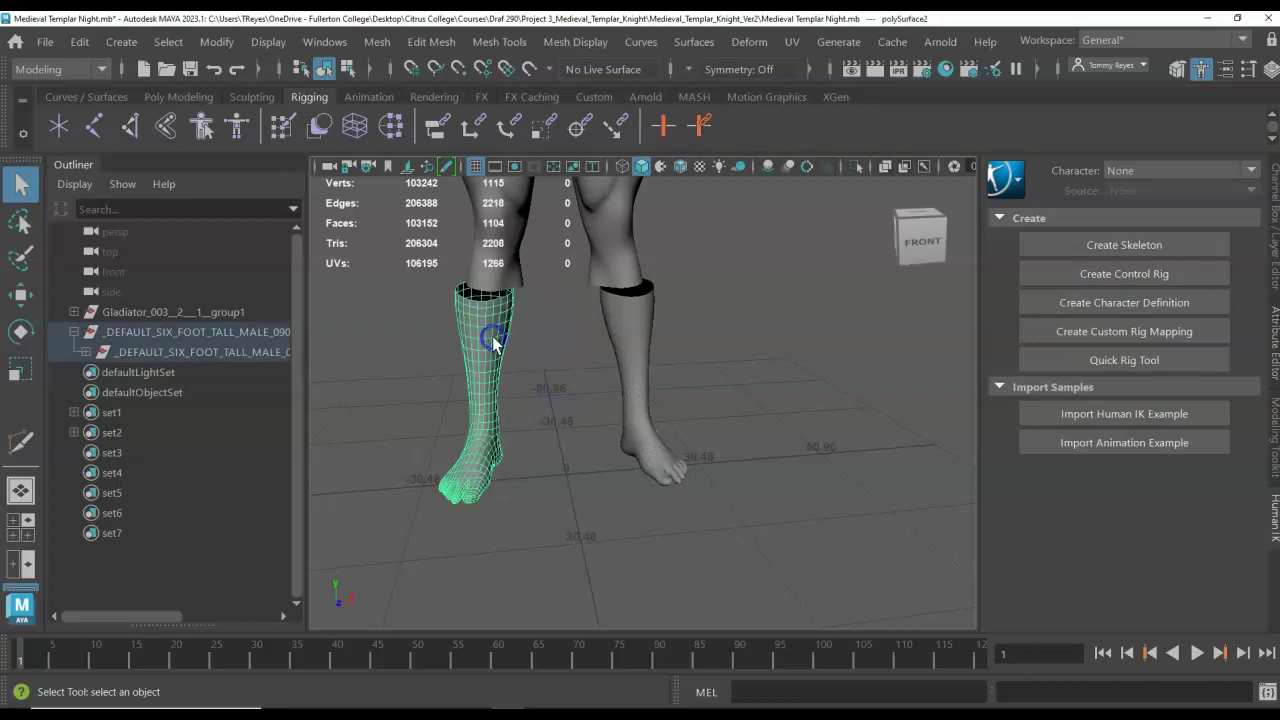
- Move the character's right lower leg slightly backward along Z to line up with the gladiator's leg above it
{"action": "left_click", "coordinate": [486, 338]}
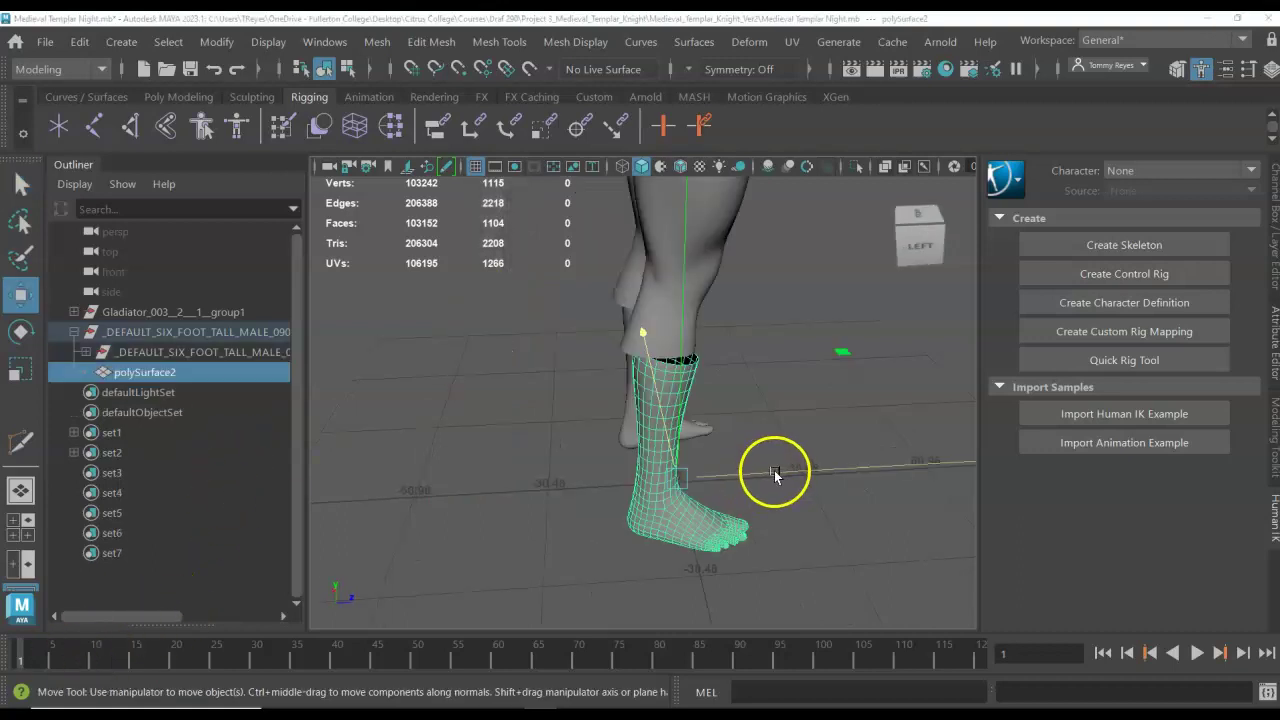
{"action": "left_click_drag", "start_coordinate": [771, 471], "coordinate": [766, 478]}
{"action": "left_click_drag", "start_coordinate": [857, 543], "coordinate": [762, 533], "text": "alt"}
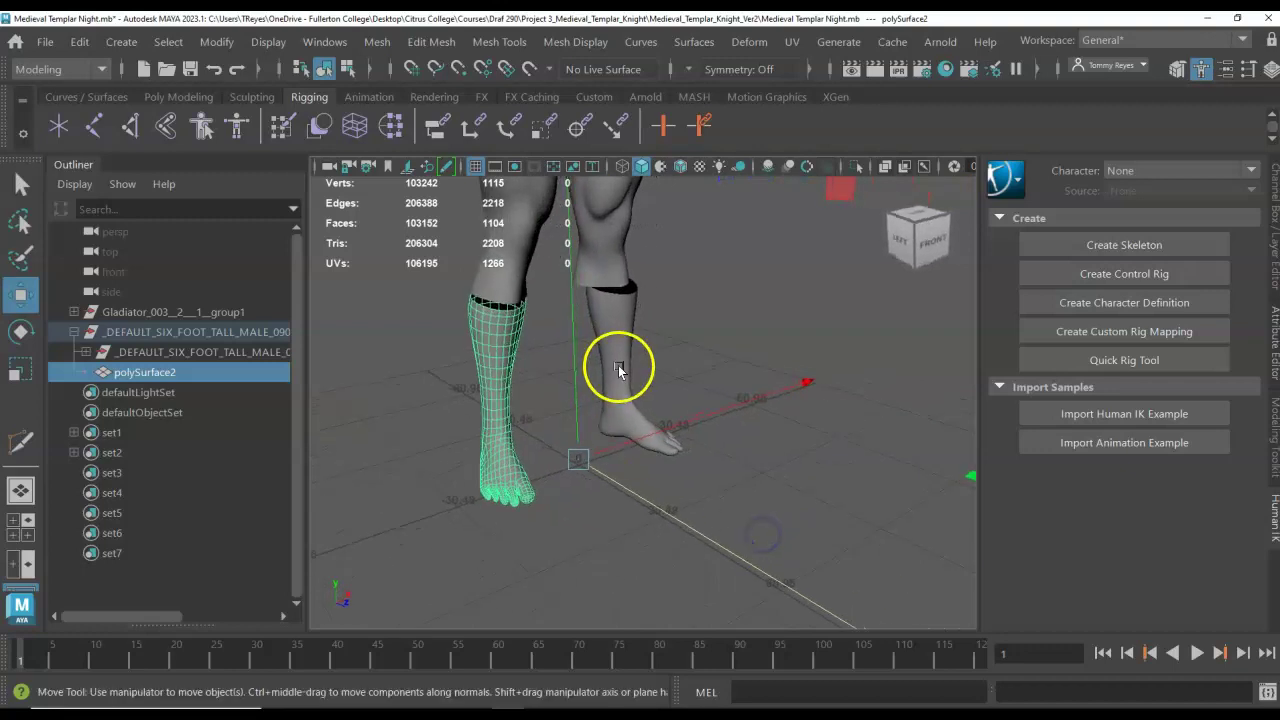
{"action": "key", "text": "q"}
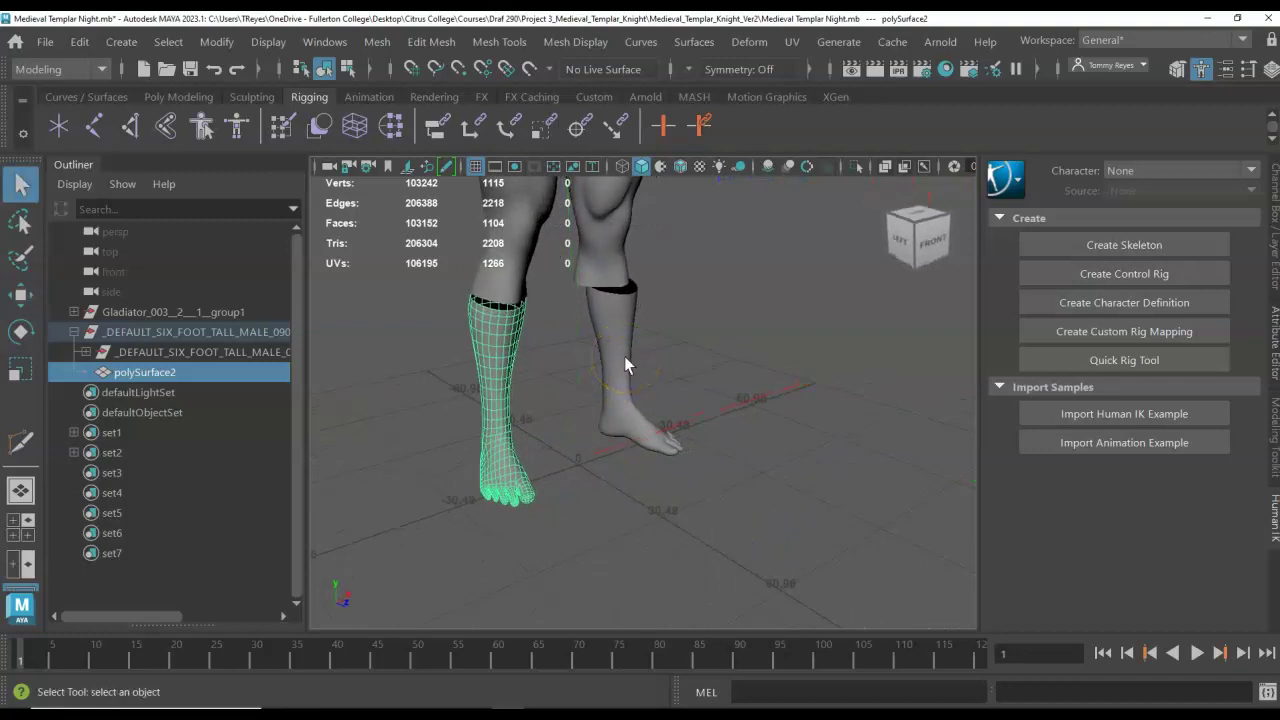
- Move the character's left lower leg backward about 2.1 cm along Z under the gladiator's leg
{"action": "left_click", "coordinate": [624, 356]}
{"action": "key", "text": "w"}
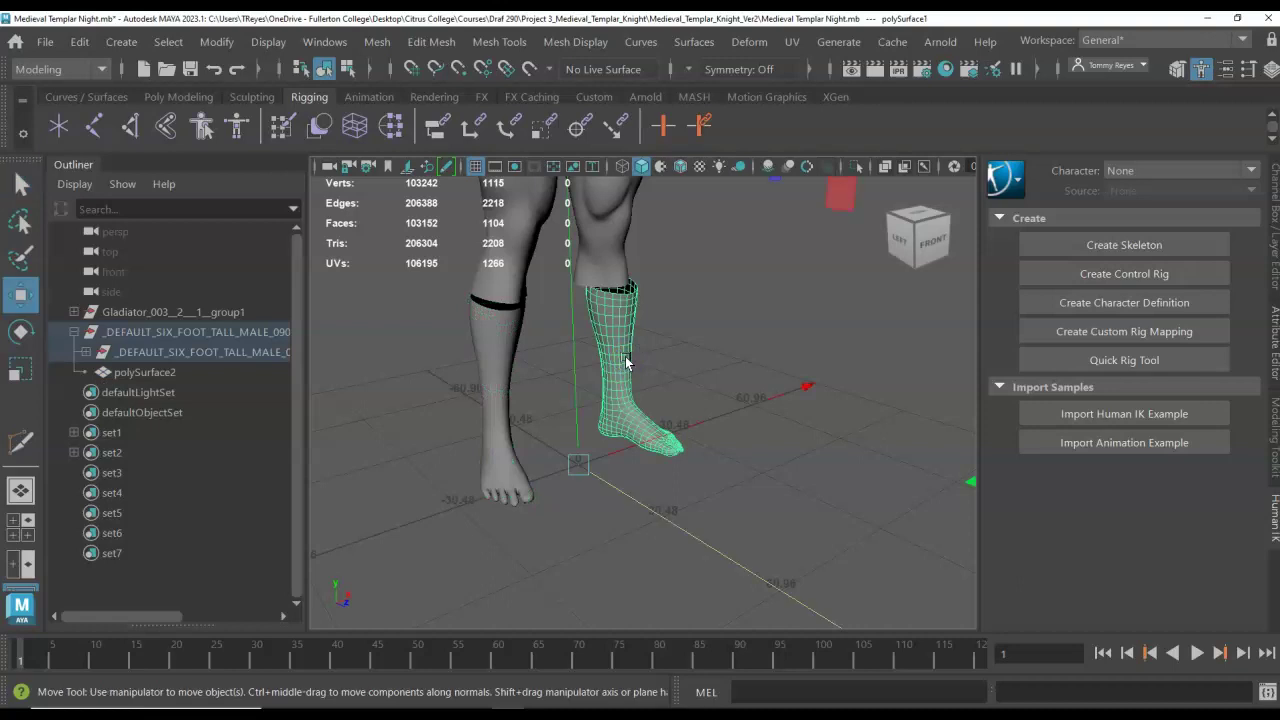
{"action": "left_click_drag", "start_coordinate": [777, 458], "coordinate": [590, 460], "text": "alt"}
{"action": "left_click_drag", "start_coordinate": [481, 415], "coordinate": [473, 408]}
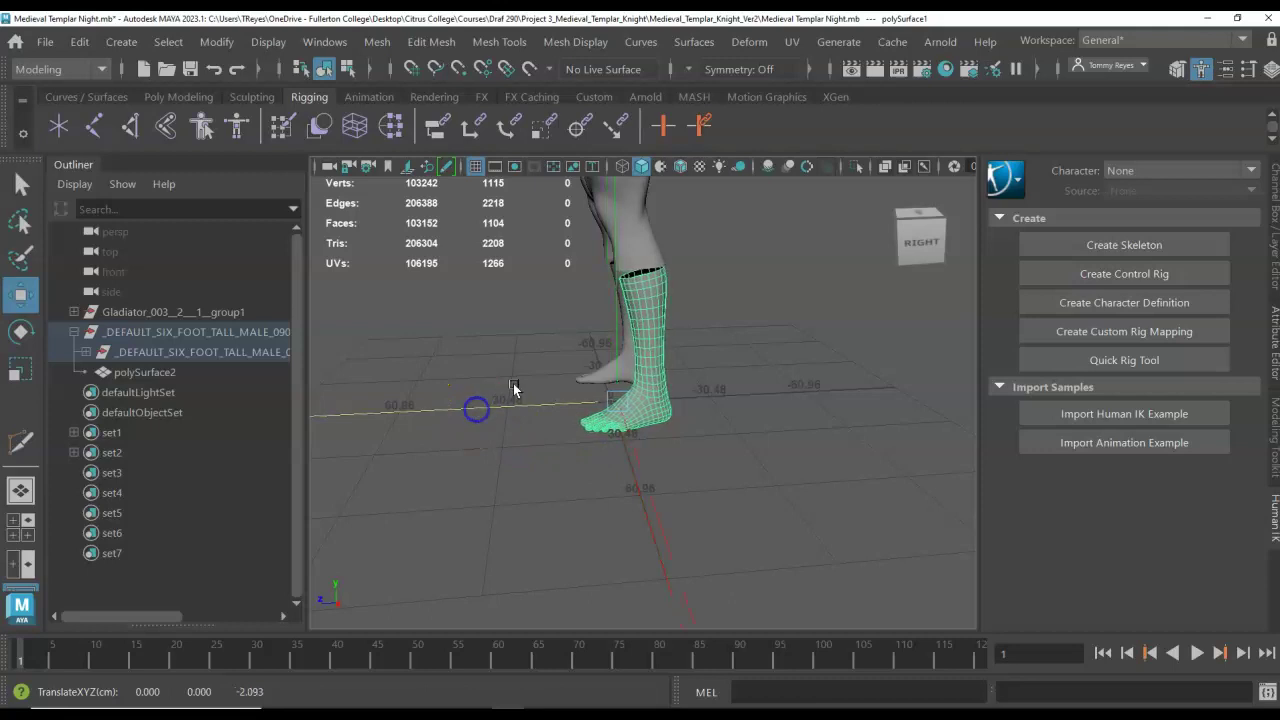
- Select both separated lower-leg meshes together as objects
{"action": "scroll", "coordinate": [655, 278], "scroll_direction": "up", "scroll_amount": 2}
{"action": "left_click_drag", "start_coordinate": [655, 278], "coordinate": [766, 411], "text": "alt"}
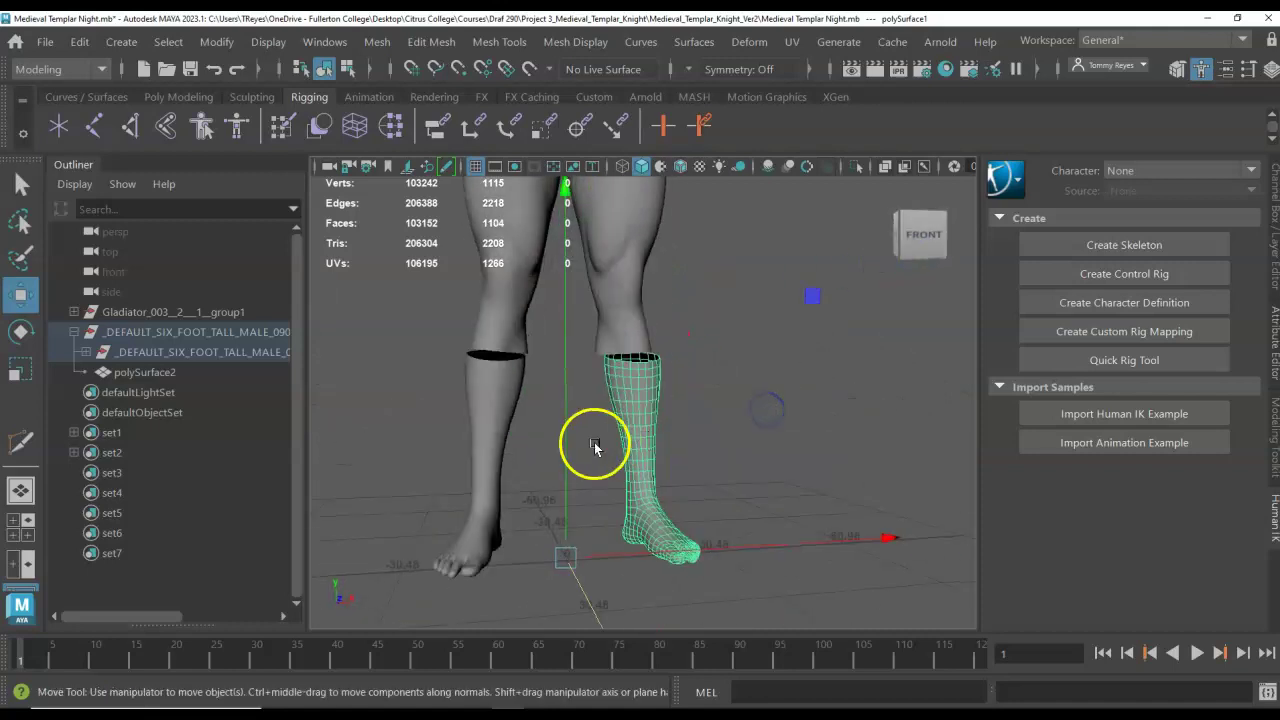
{"action": "scroll", "coordinate": [580, 449], "scroll_direction": "down", "scroll_amount": 3}
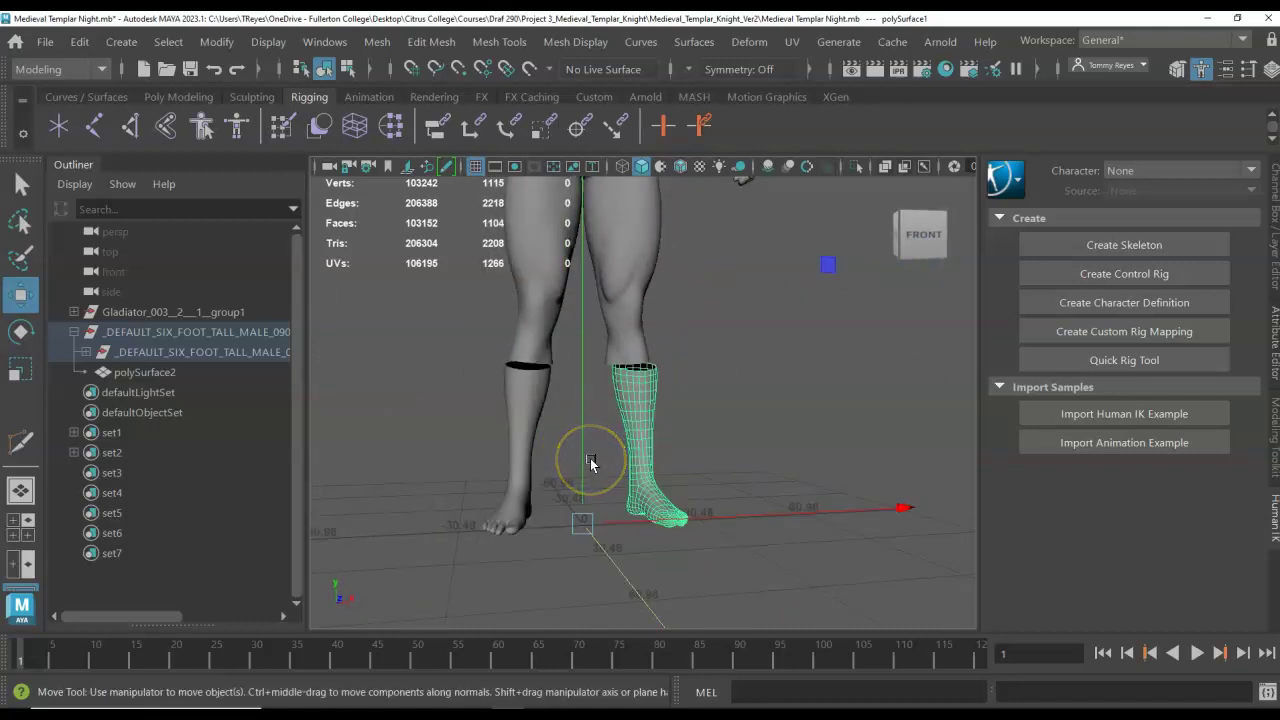
{"action": "key", "text": "q"}
{"action": "left_click", "coordinate": [592, 456]}
{"action": "left_click_drag", "start_coordinate": [724, 427], "coordinate": [455, 545]}
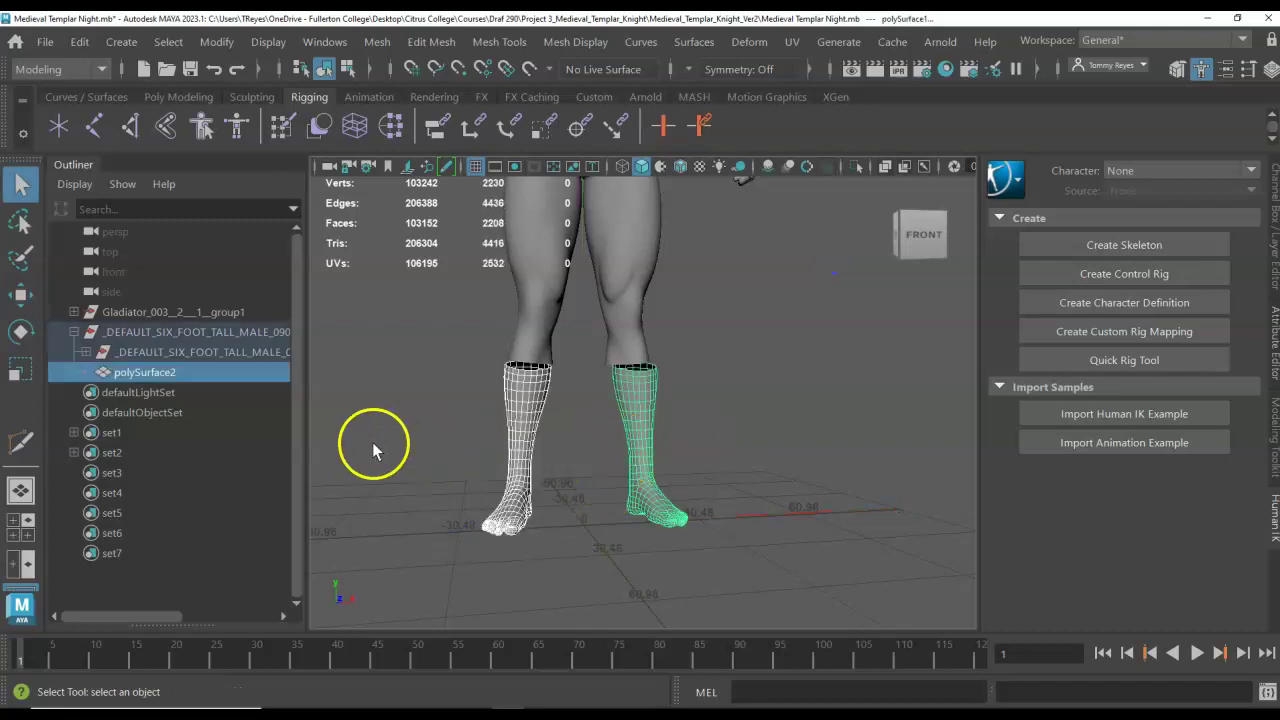
- Turn on symmetric modeling with the Object X option for the separated lower legs
{"action": "left_click", "coordinate": [554, 69]}
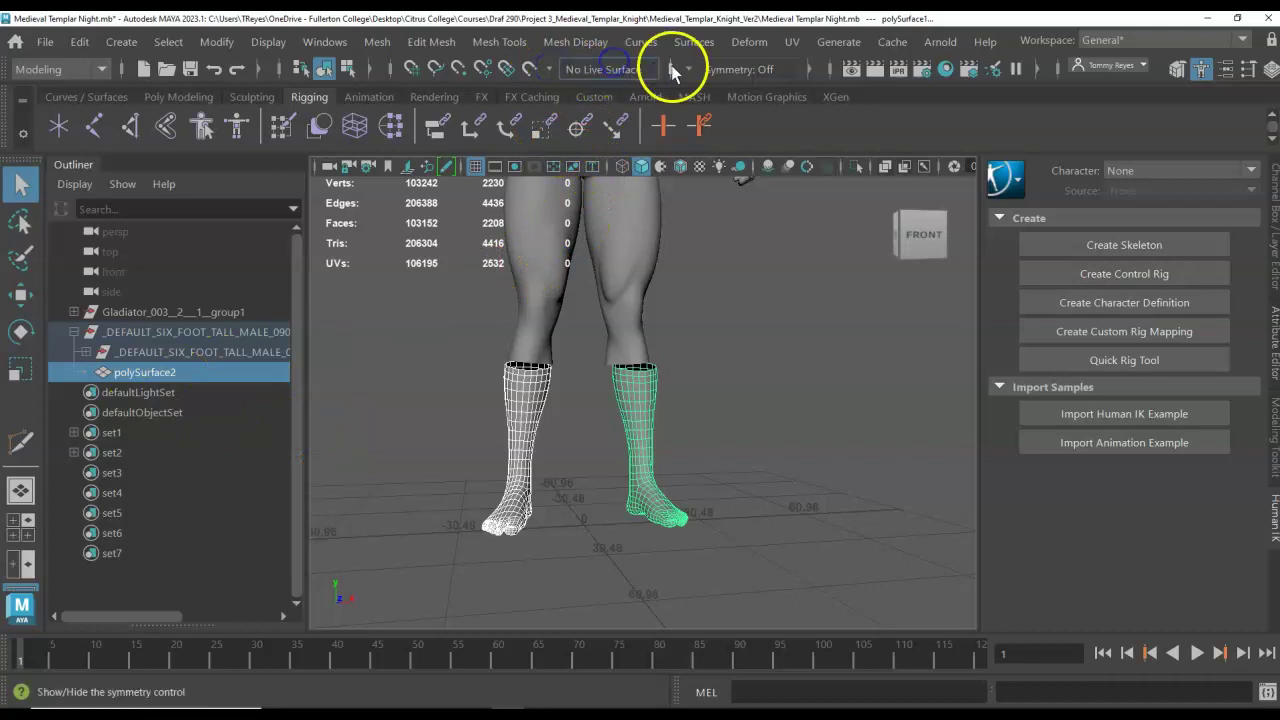
{"action": "left_click", "coordinate": [688, 69]}
{"action": "left_click", "coordinate": [728, 96]}
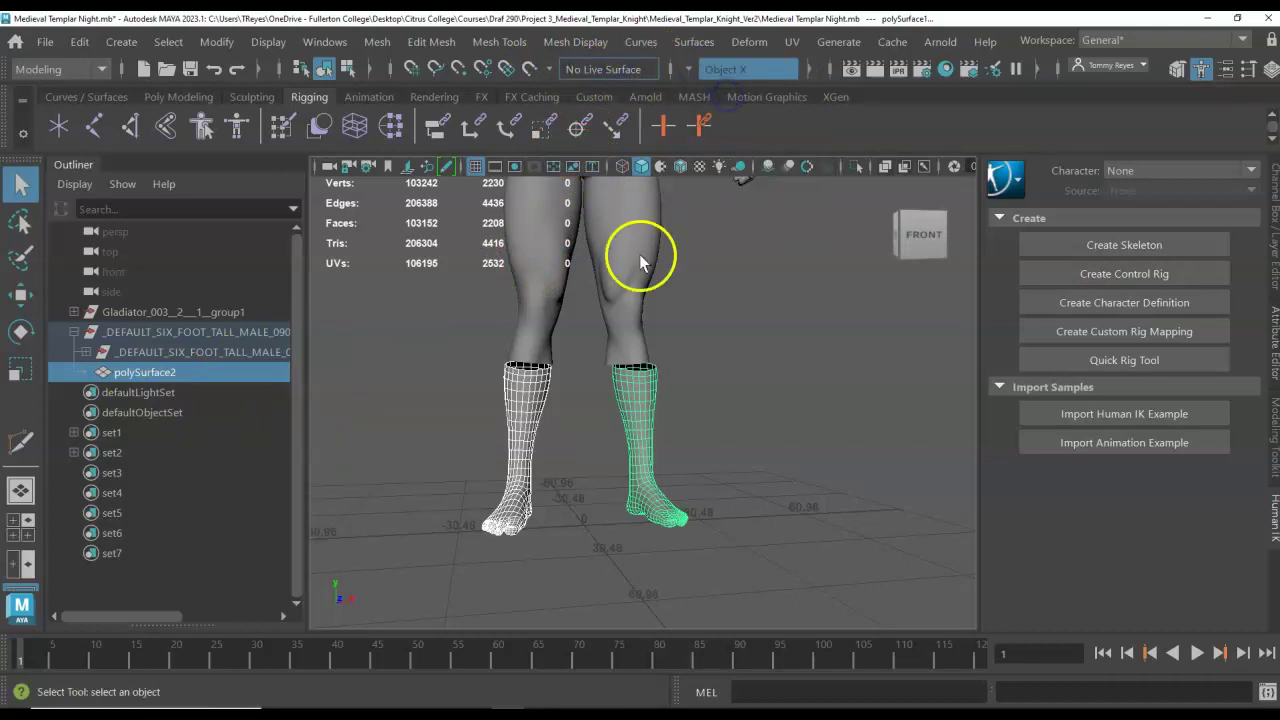
- Select the right and left lower-leg meshes in turn to check whether symmetry links them
{"action": "left_click", "coordinate": [608, 423]}
{"action": "left_click", "coordinate": [634, 413]}
{"action": "left_click", "coordinate": [514, 425]}
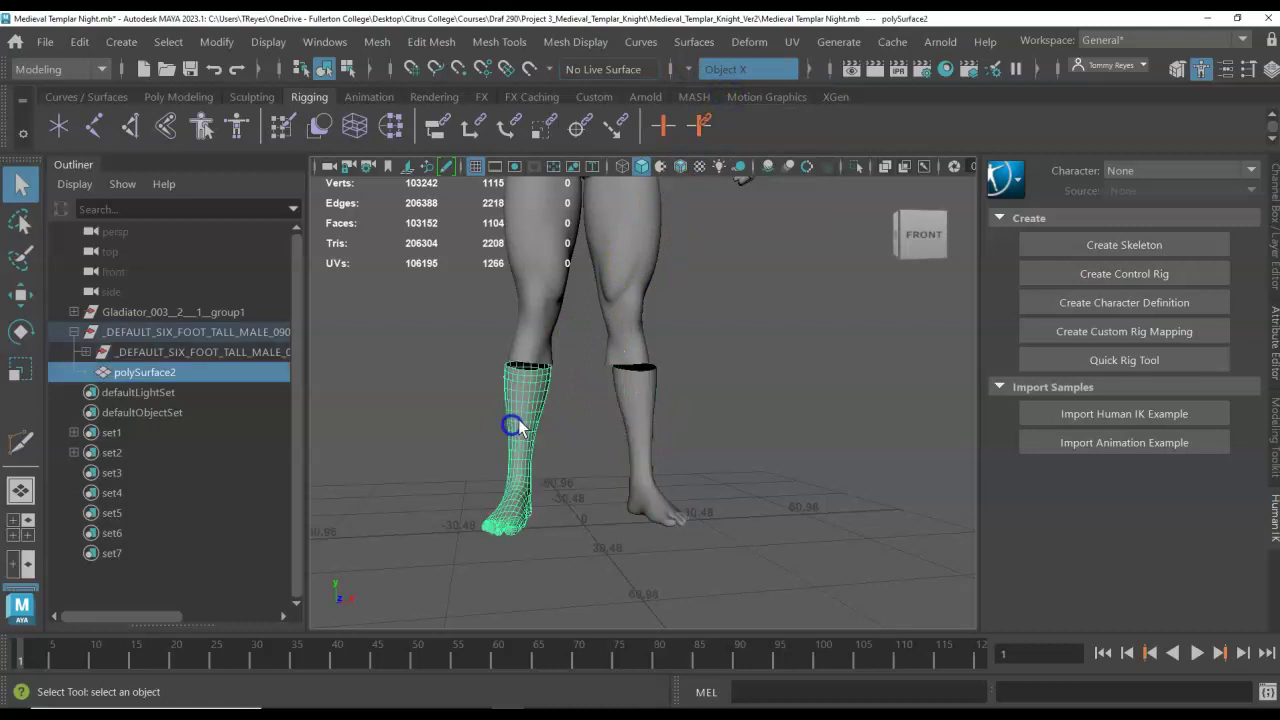
{"action": "left_click", "coordinate": [602, 411]}
{"action": "left_click", "coordinate": [629, 405]}
{"action": "left_click", "coordinate": [529, 411]}
{"action": "left_click", "coordinate": [630, 388]}
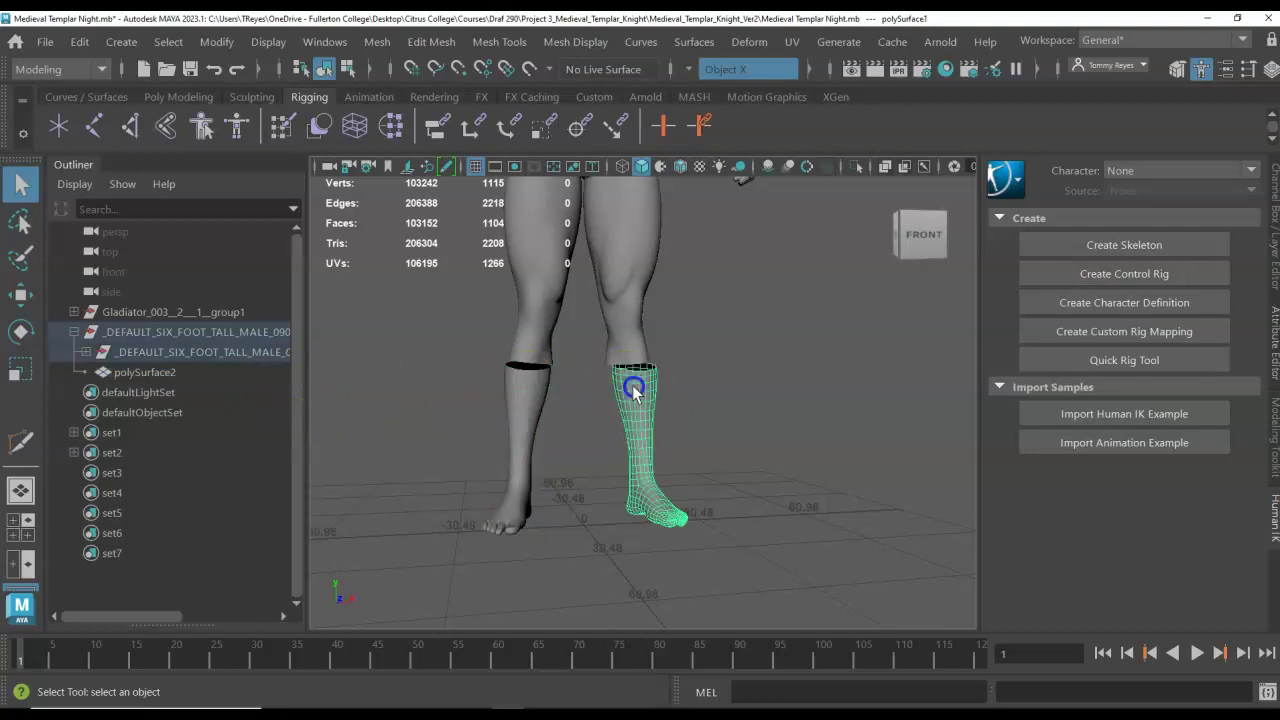
{"action": "left_click", "coordinate": [513, 400]}
- Move the left lower leg inward about 2.2 cm along X to line up with the gladiator's leg
{"action": "scroll", "coordinate": [586, 414], "scroll_direction": "up", "scroll_amount": 6}
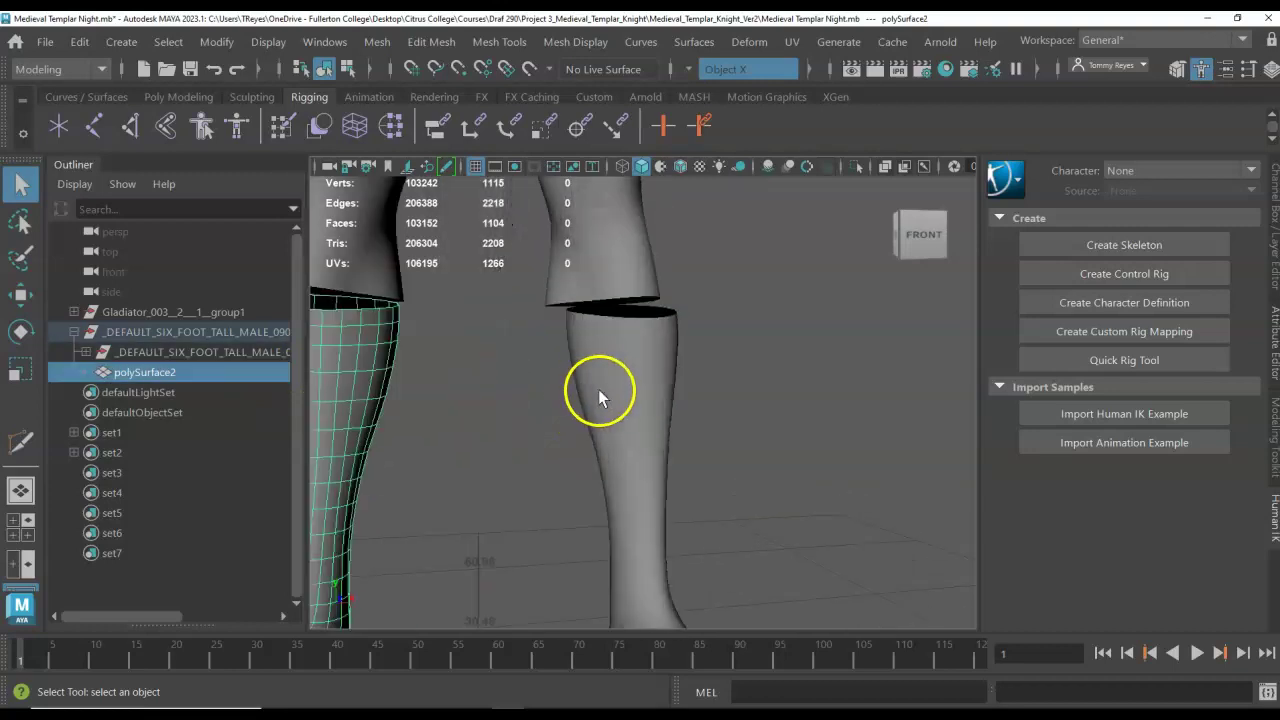
{"action": "left_click_drag", "start_coordinate": [571, 414], "coordinate": [608, 426], "text": "alt"}
{"action": "left_click", "coordinate": [613, 408]}
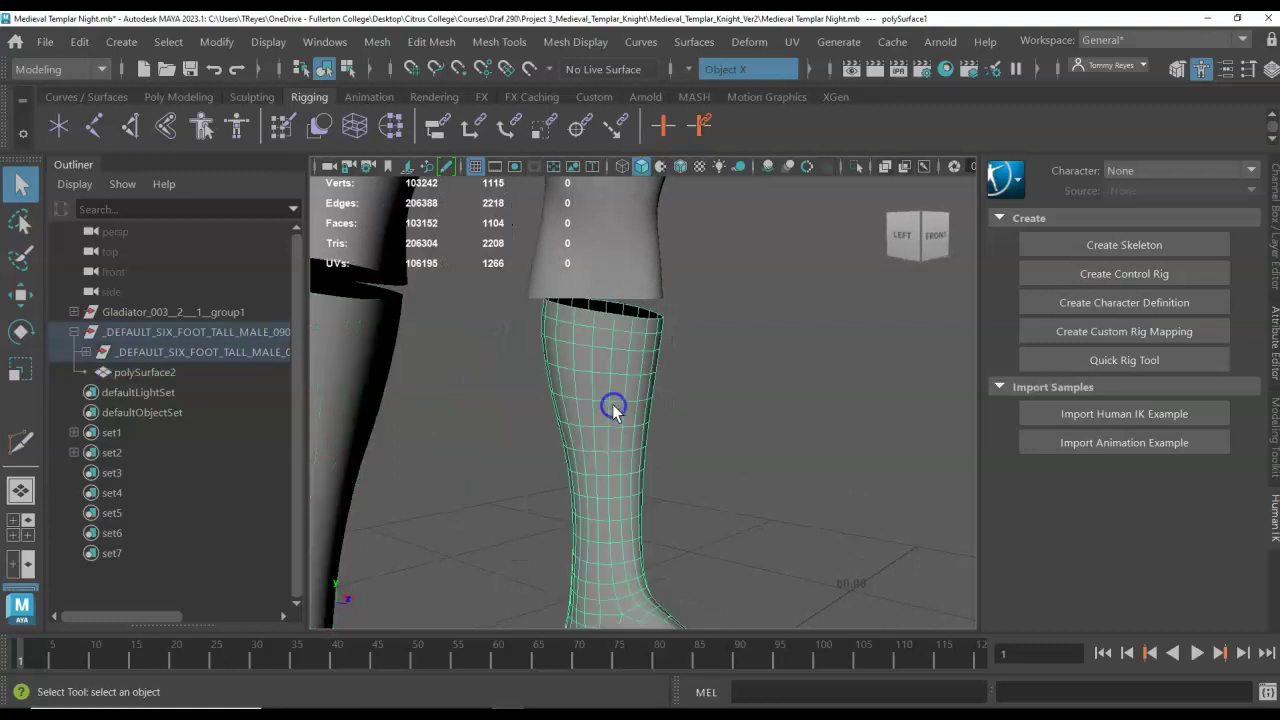
{"action": "key", "text": "w"}
{"action": "scroll", "coordinate": [669, 416], "scroll_direction": "down", "scroll_amount": 5}
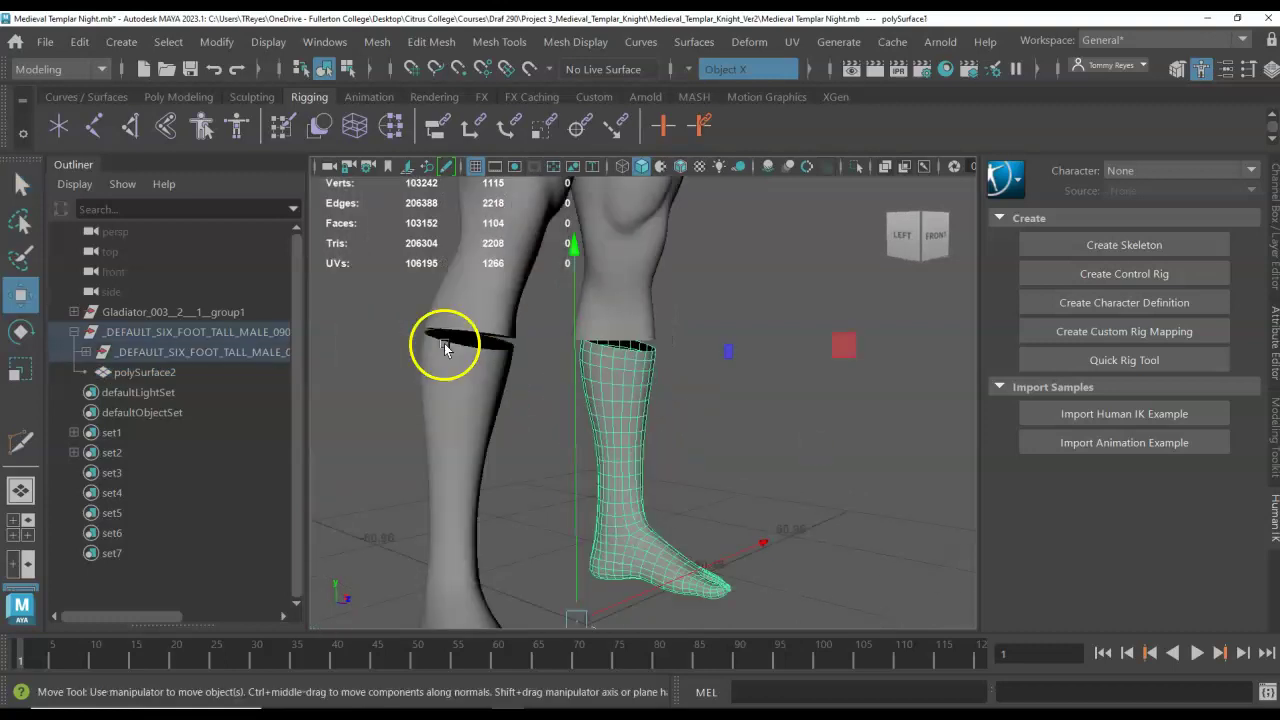
{"action": "left_click_drag", "start_coordinate": [617, 602], "coordinate": [608, 608]}
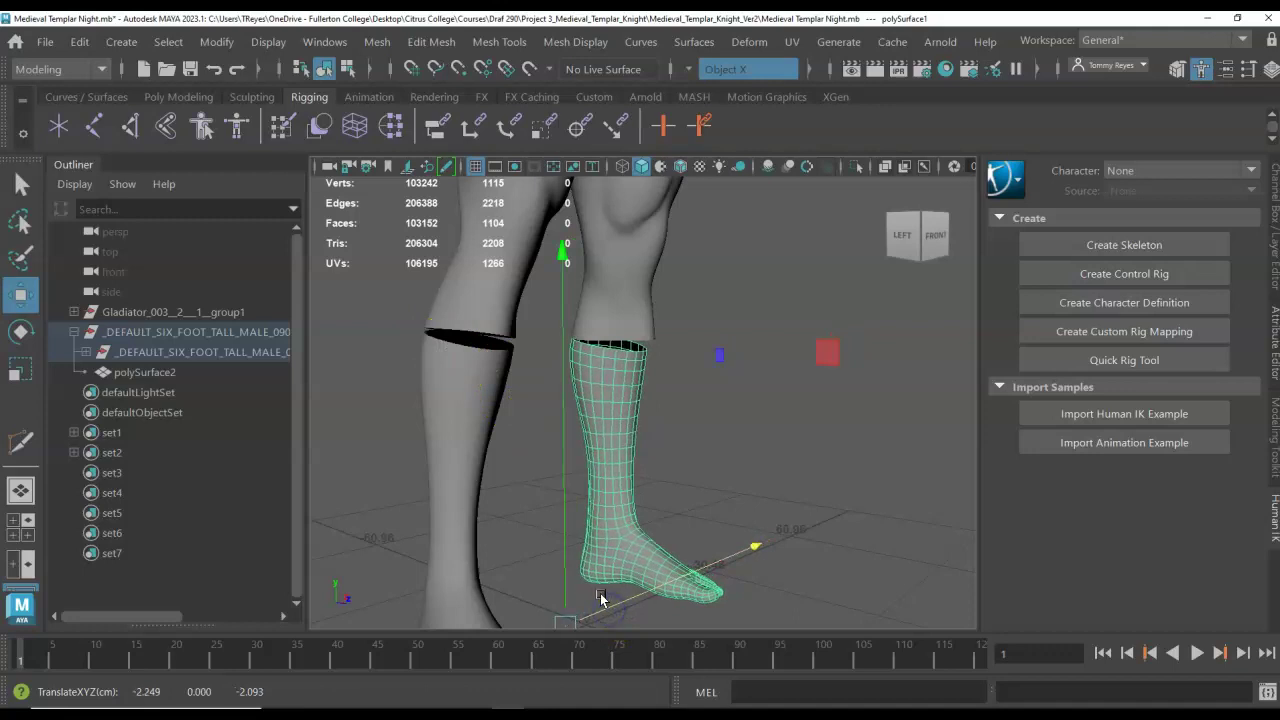
{"action": "left_click", "coordinate": [593, 357]}
- Select the entire open border edge loop around the top of the left lower leg
{"action": "scroll", "coordinate": [613, 330], "scroll_direction": "up", "scroll_amount": 4}
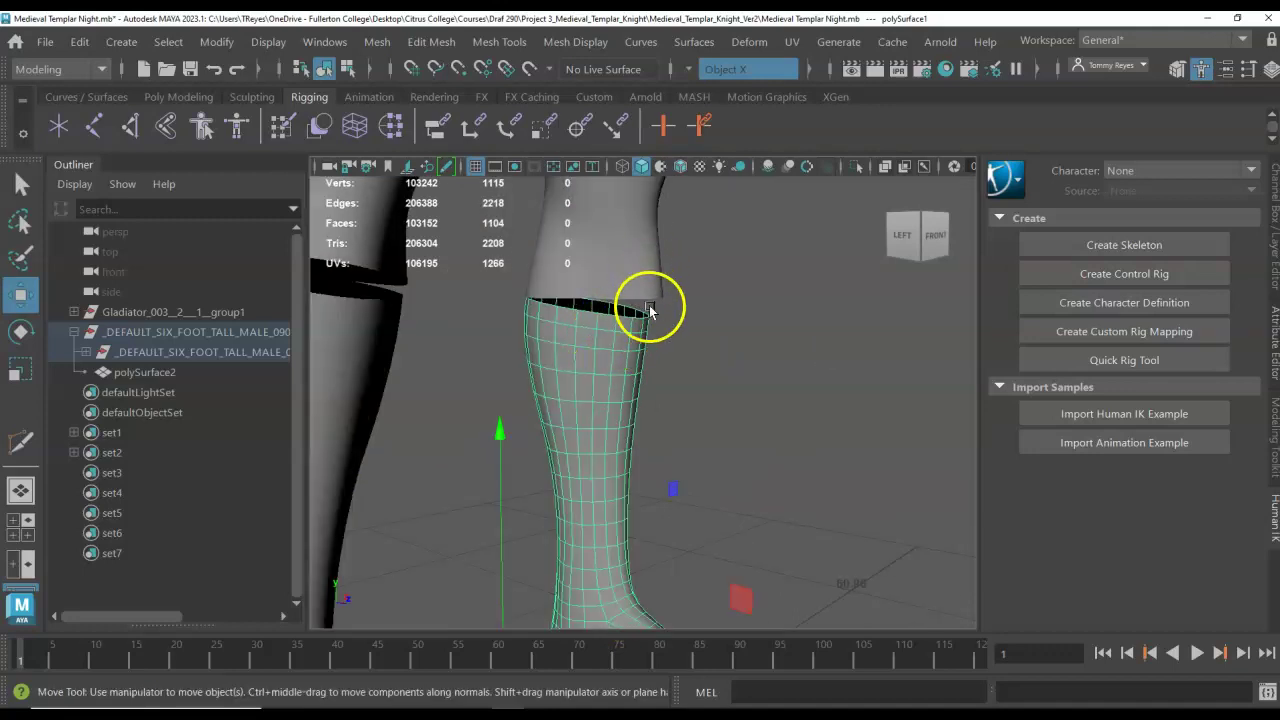
{"action": "scroll", "coordinate": [655, 306], "scroll_direction": "up", "scroll_amount": 2}
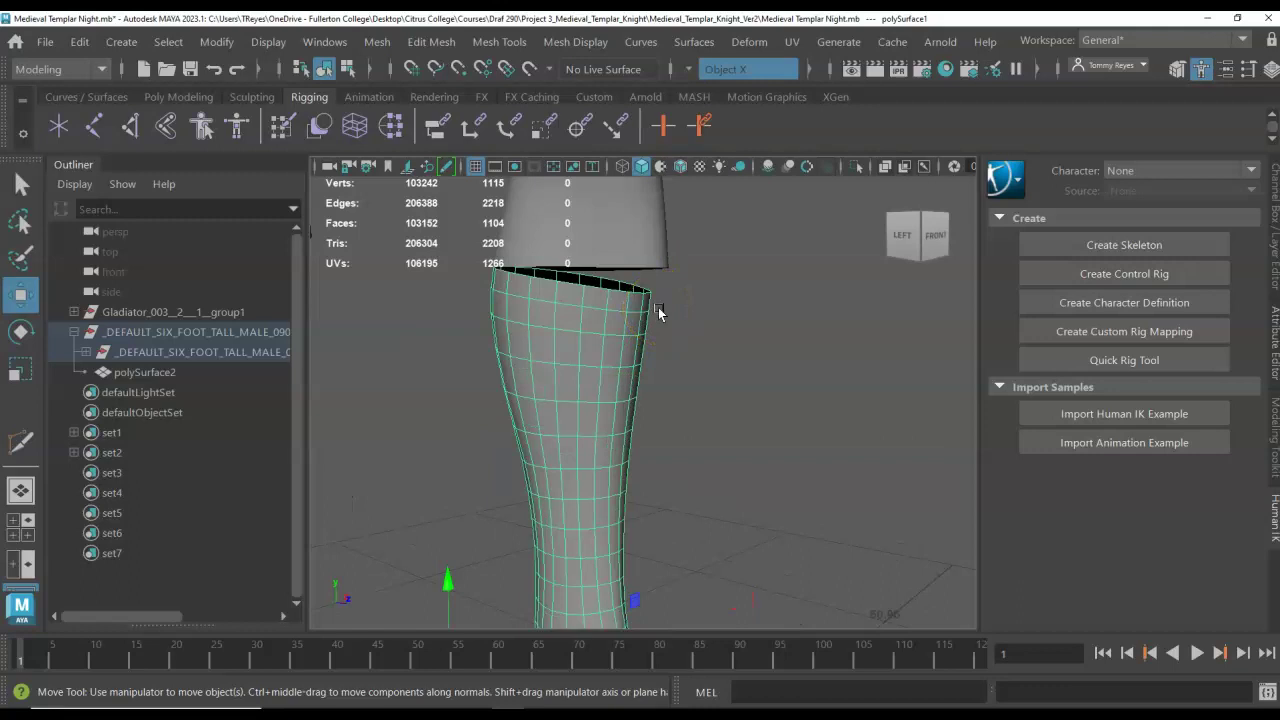
{"action": "right_click_drag", "start_coordinate": [599, 296], "coordinate": [600, 88]}
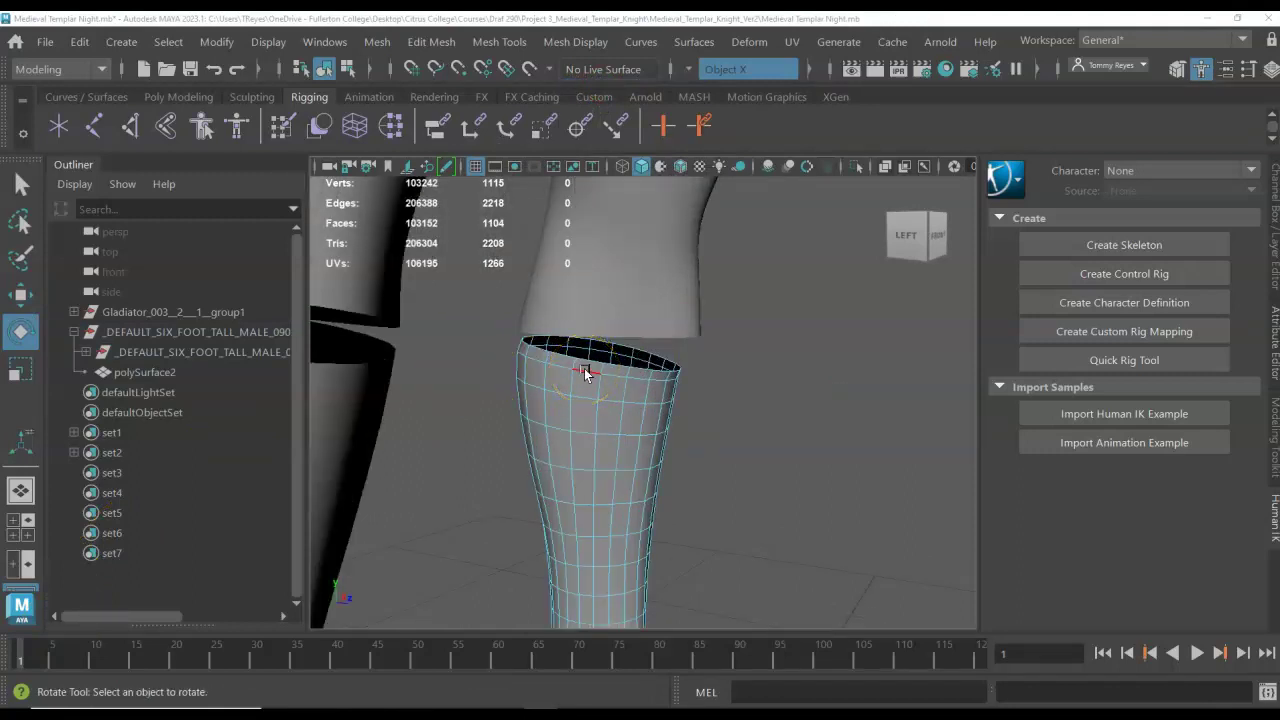
{"action": "left_click", "coordinate": [596, 363]}
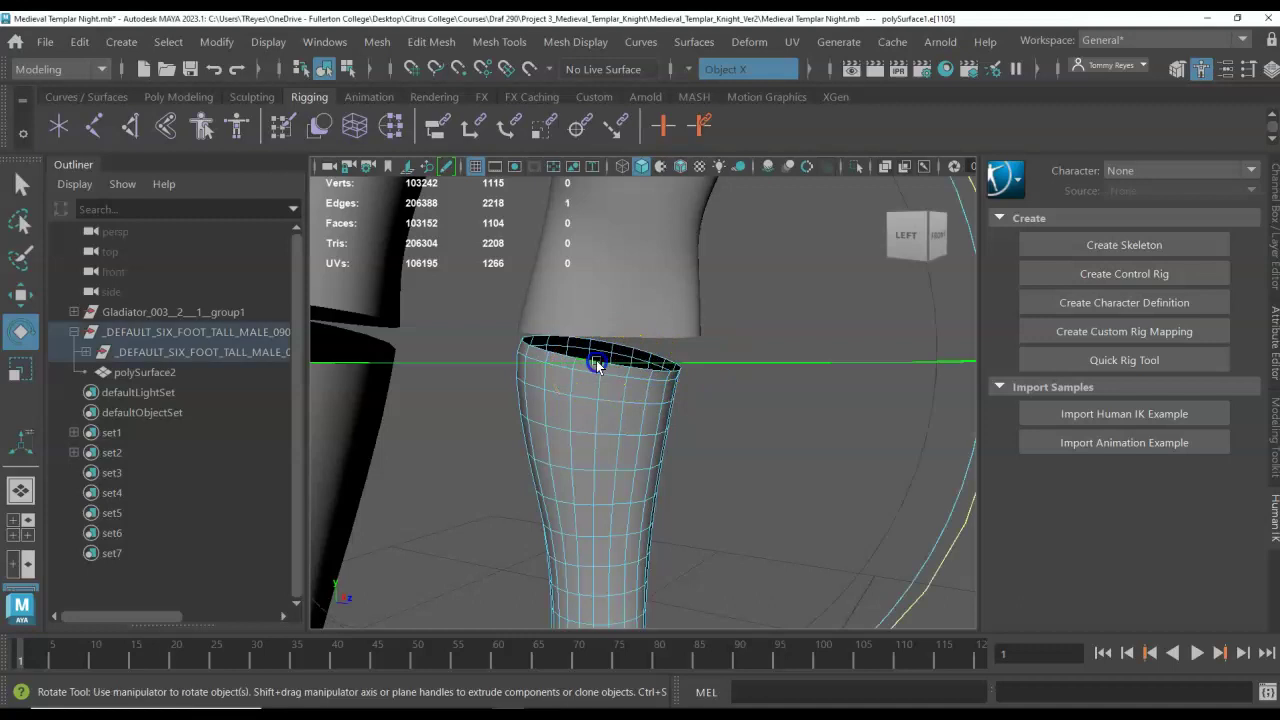
{"action": "key", "text": "q"}
{"action": "left_click", "coordinate": [723, 345]}
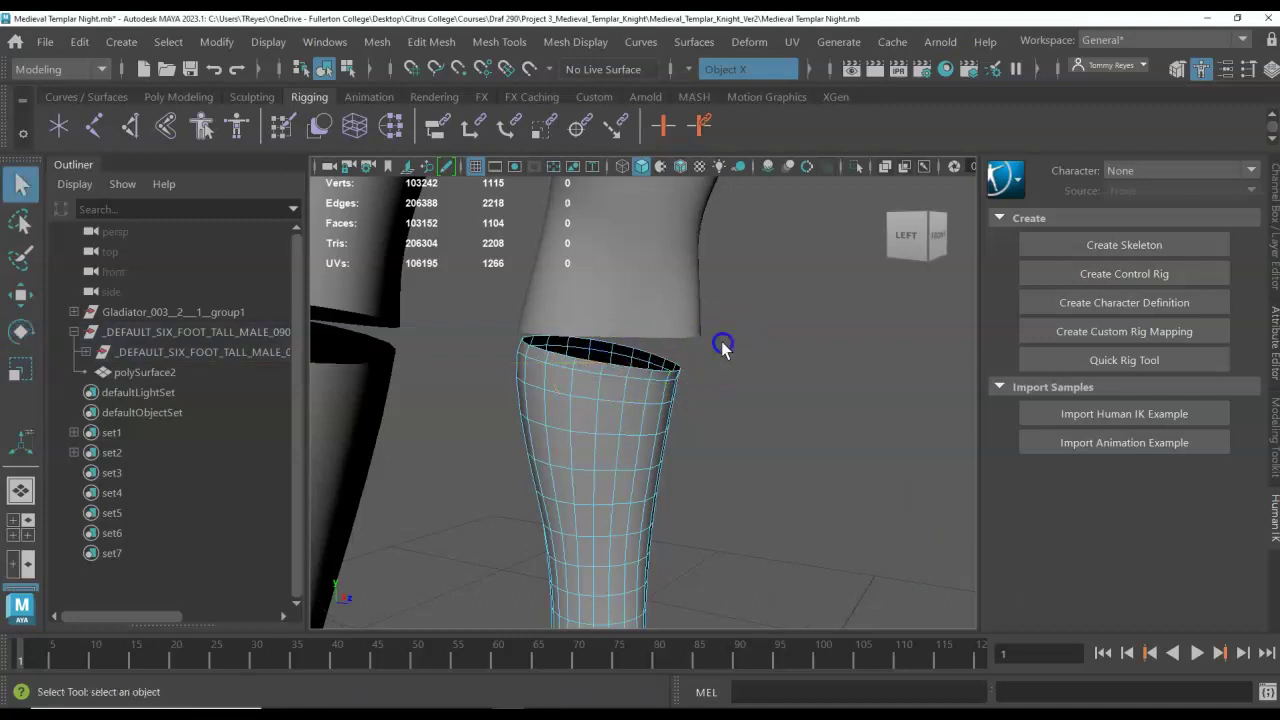
{"action": "left_click", "coordinate": [568, 360]}
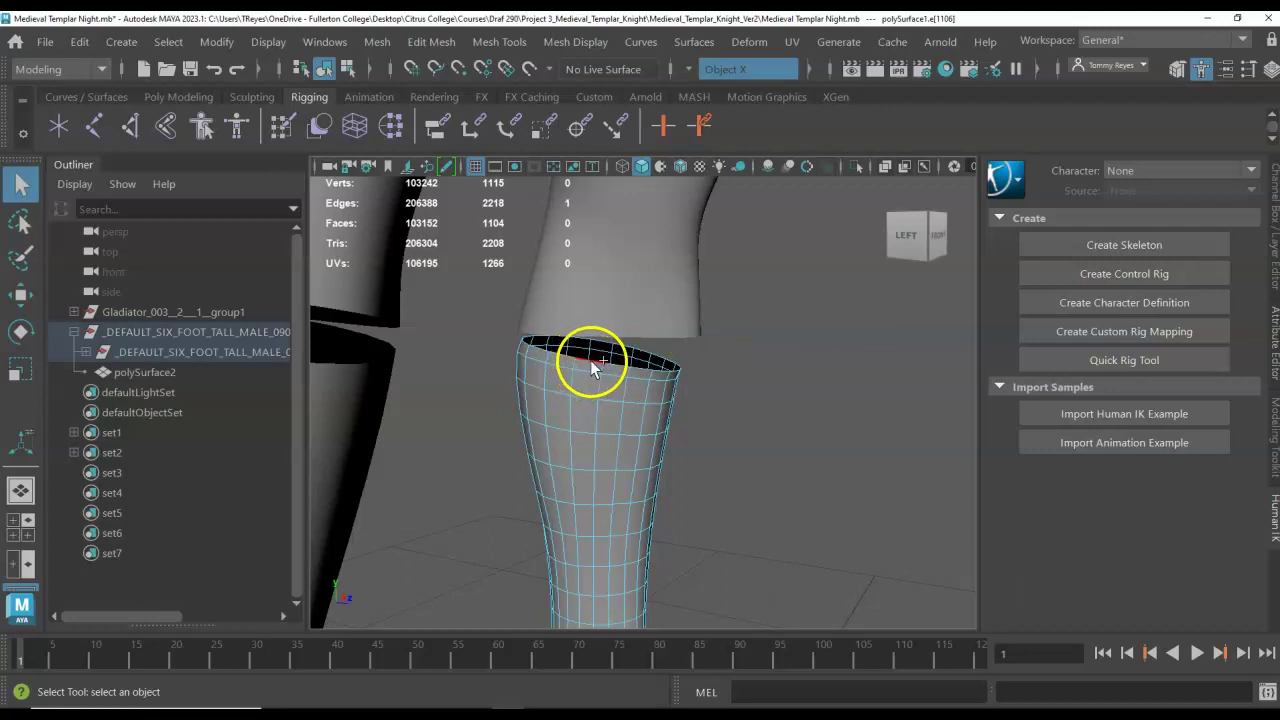
{"action": "double_click", "coordinate": [591, 361]}
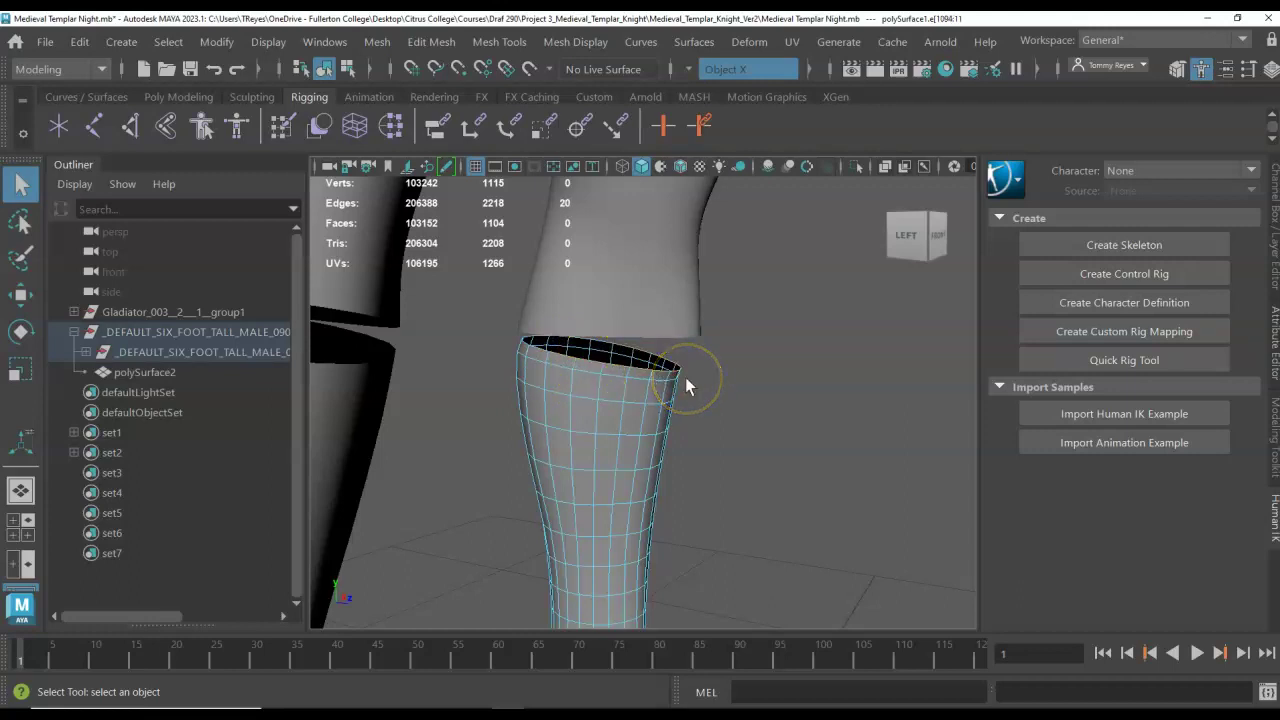
- Raise the left lower leg's top edge loop and rotate it level with the gladiator's leg opening
{"action": "key", "text": "w"}
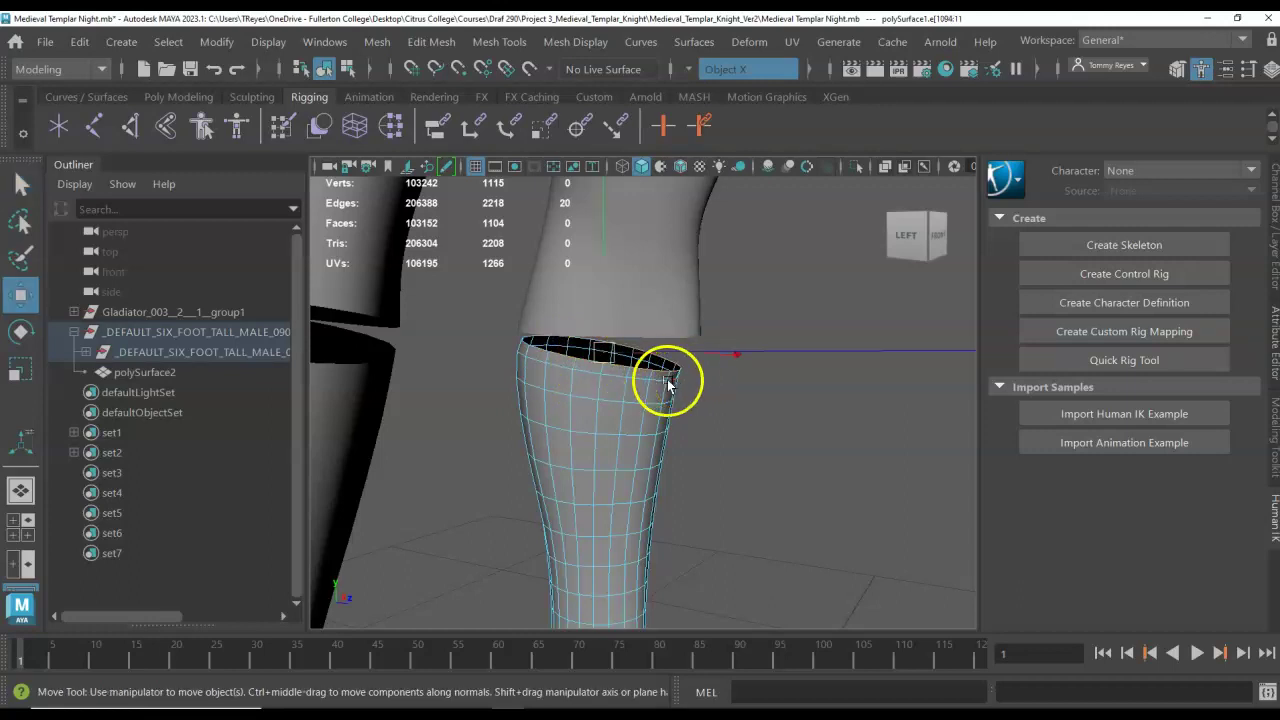
{"action": "left_click_drag", "start_coordinate": [607, 289], "coordinate": [604, 274]}
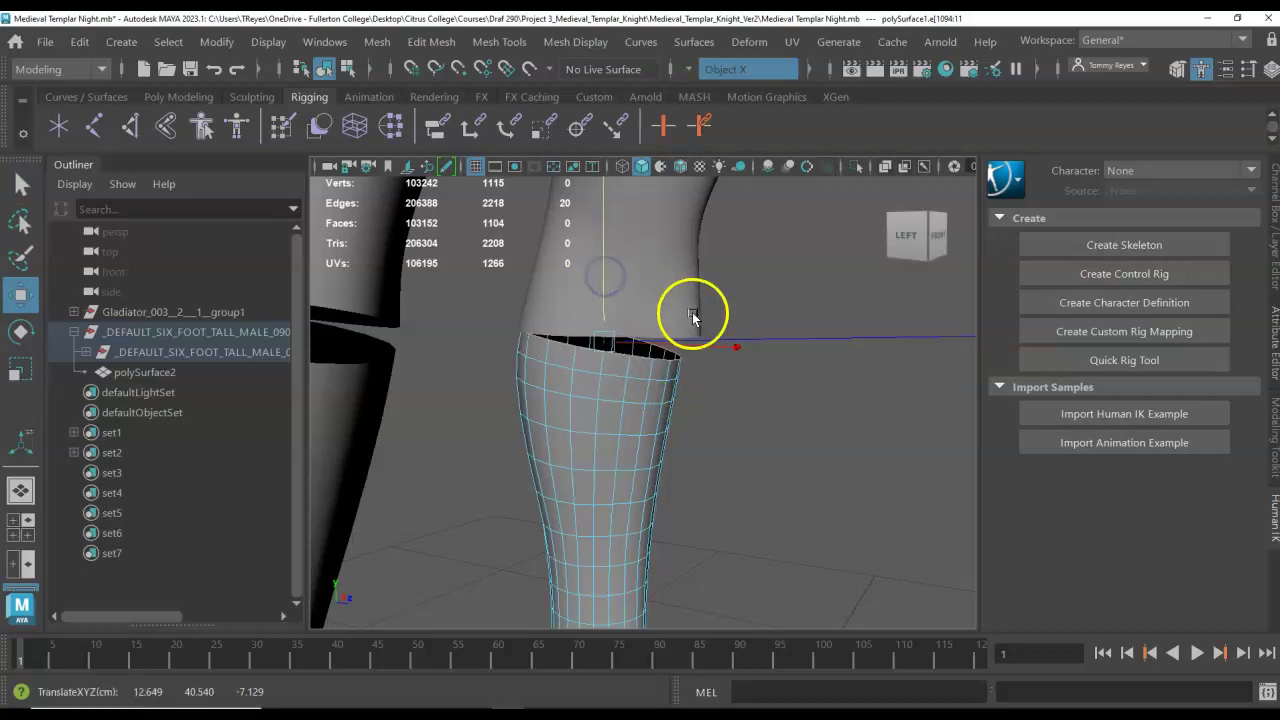
{"action": "key", "text": "e"}
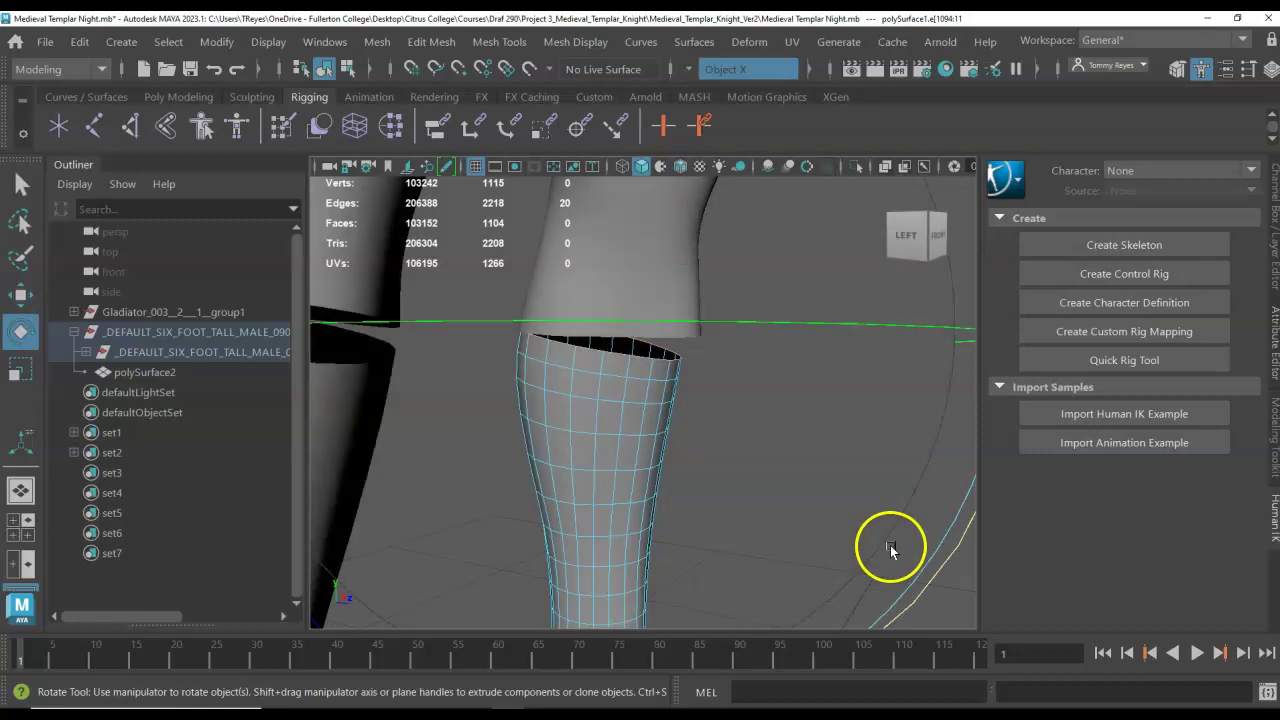
{"action": "key", "text": "minus"}
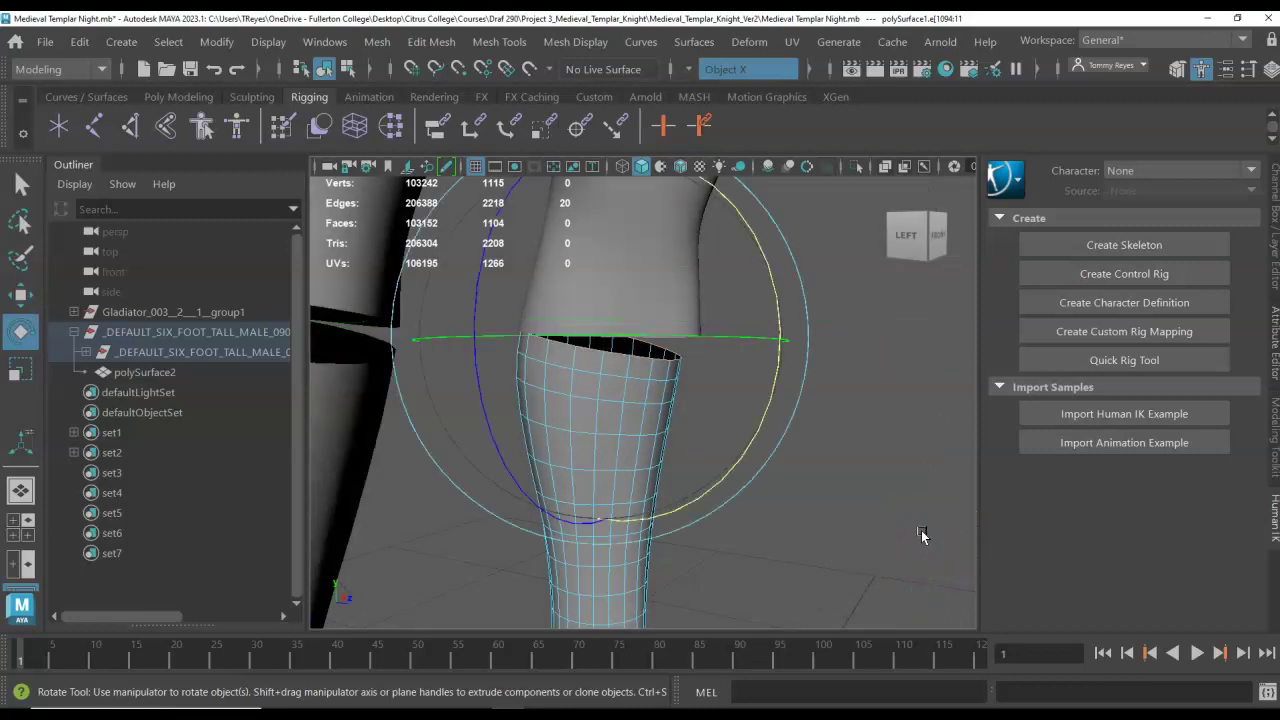
{"action": "left_click_drag", "start_coordinate": [759, 440], "coordinate": [768, 412]}
{"action": "key", "text": "w"}
{"action": "middle_click_drag", "start_coordinate": [603, 289], "coordinate": [608, 279]}
- Widen the top edge loop along Z and raise it to close the gap below the gladiator's leg
{"action": "key", "text": "r"}
{"action": "middle_click_drag", "start_coordinate": [700, 326], "coordinate": [737, 334]}
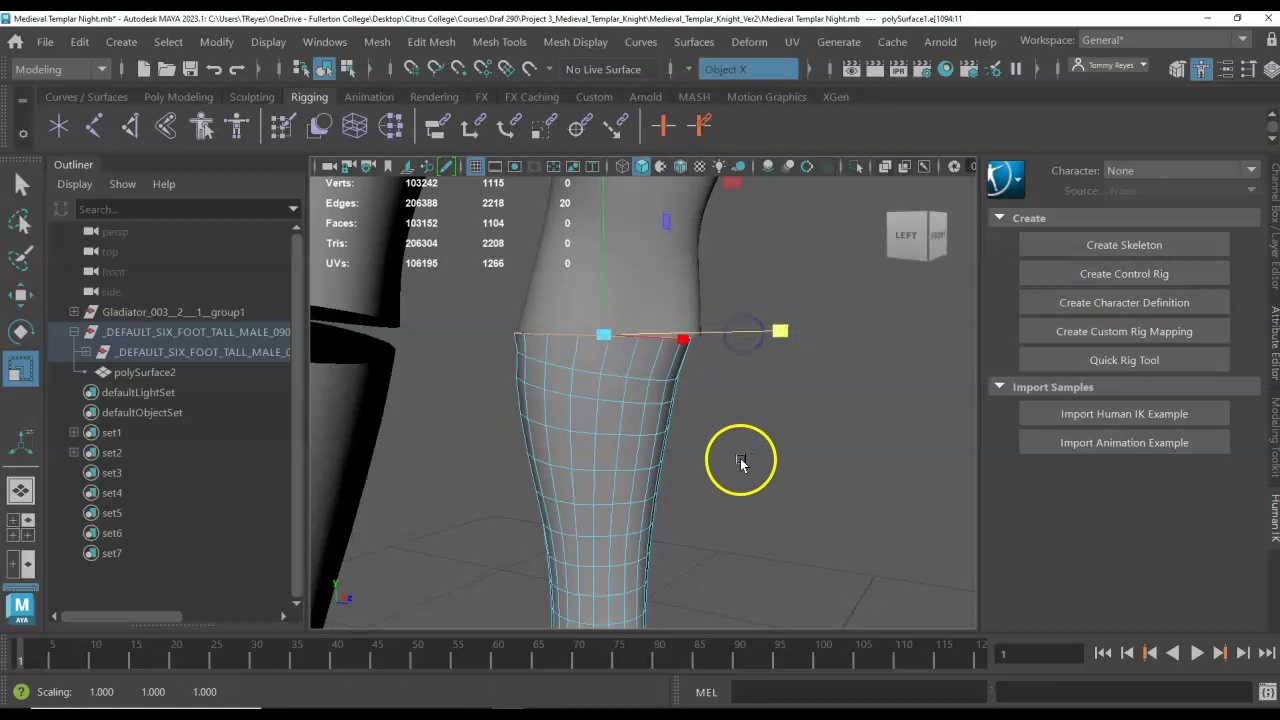
{"action": "left_click_drag", "start_coordinate": [740, 458], "coordinate": [703, 471], "text": "alt"}
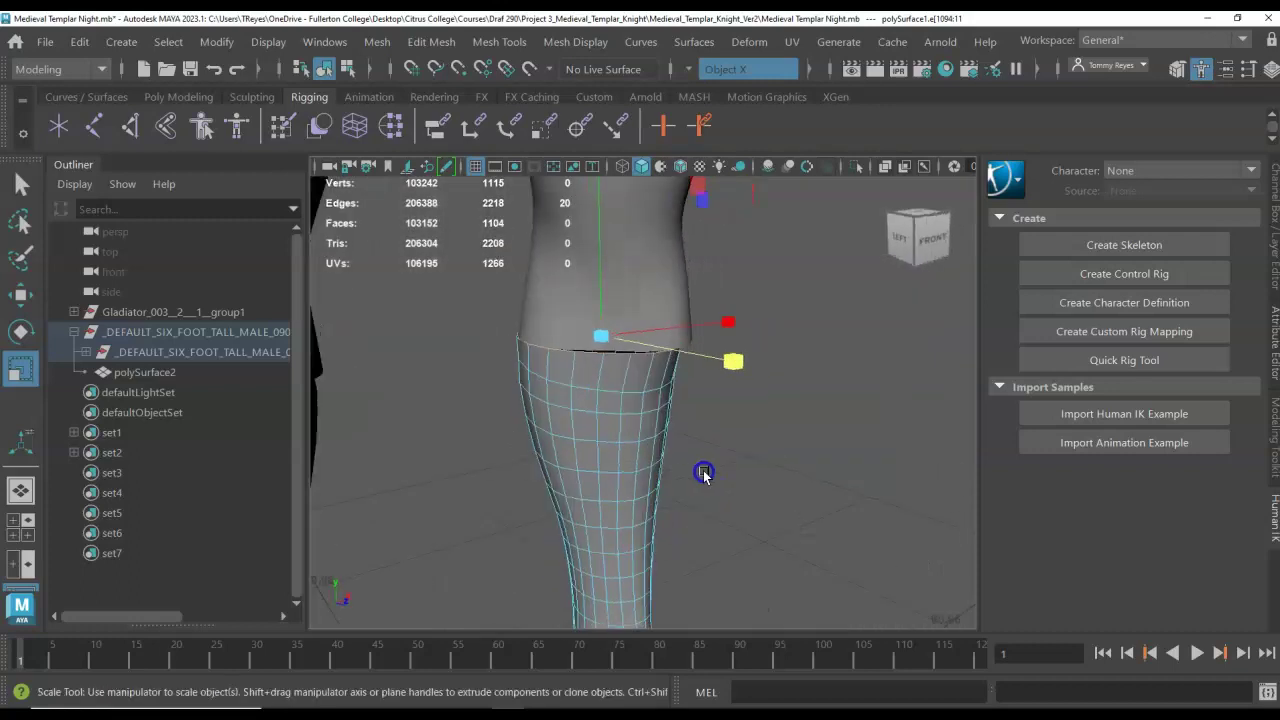
{"action": "scroll", "coordinate": [636, 400], "scroll_direction": "up", "scroll_amount": 2}
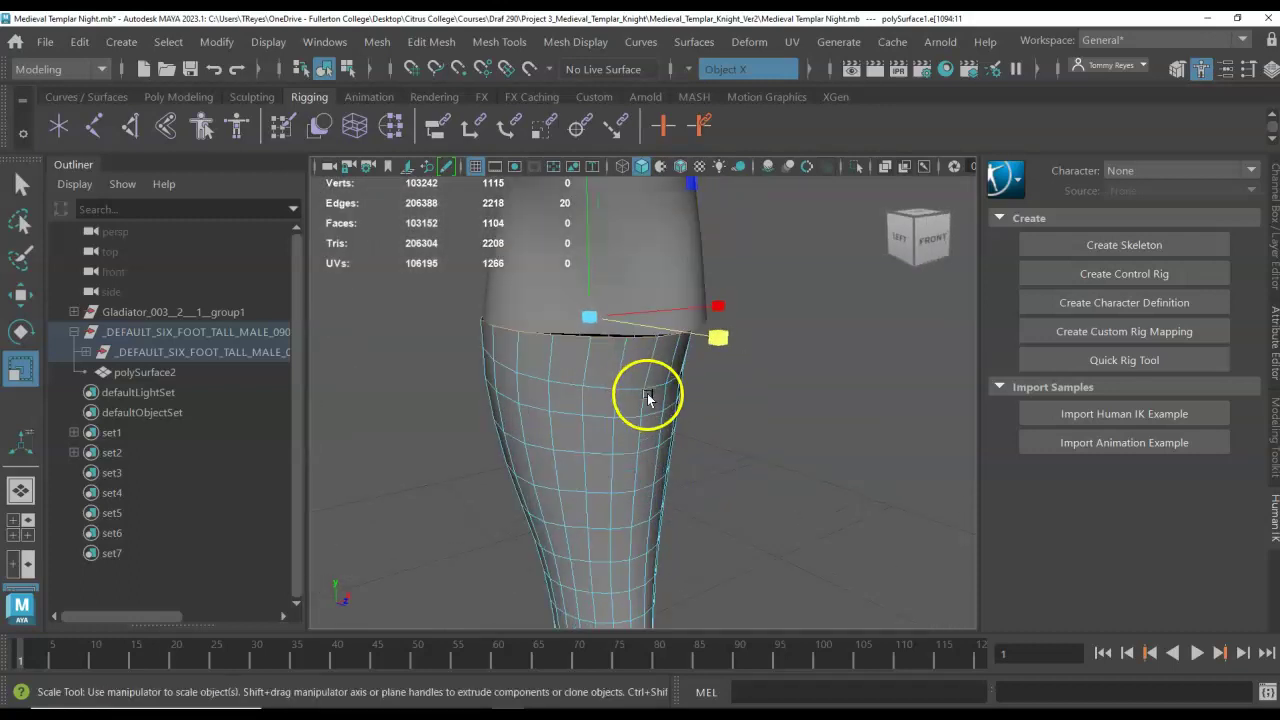
{"action": "left_click", "coordinate": [589, 265]}
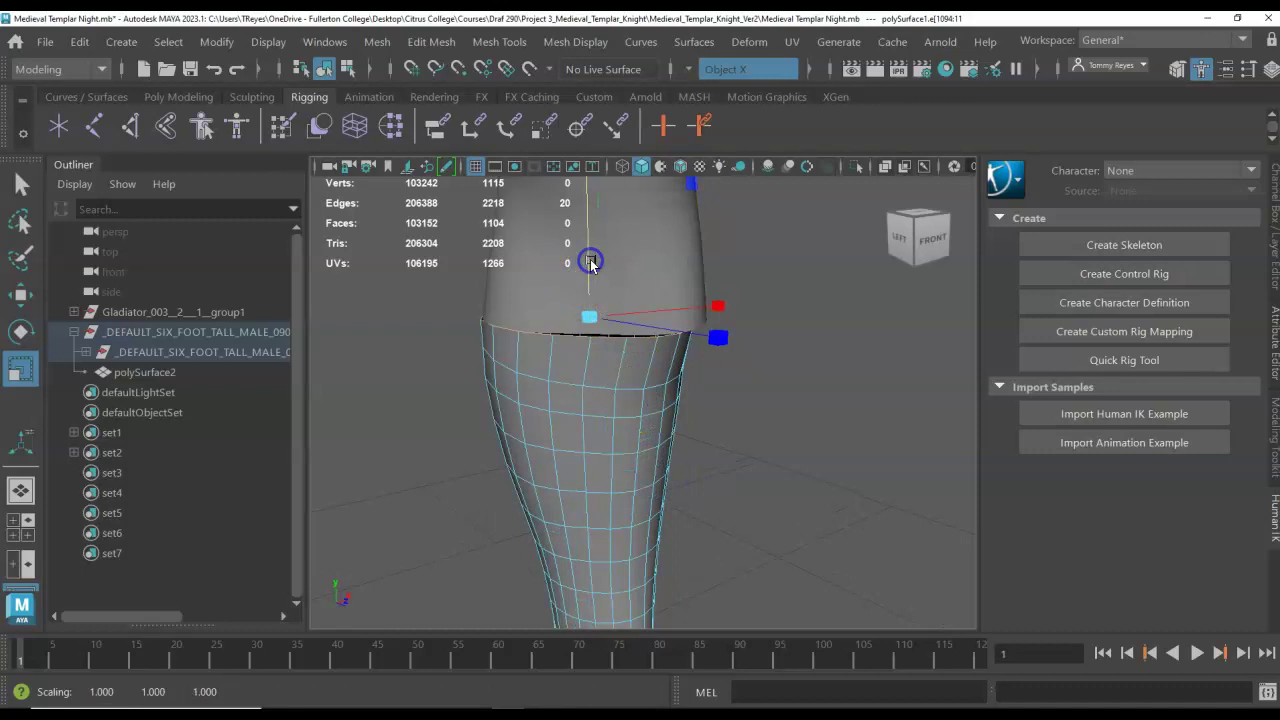
{"action": "left_click", "coordinate": [588, 263]}
{"action": "left_click_drag", "start_coordinate": [588, 265], "coordinate": [586, 251]}
{"action": "key", "text": "w"}
{"action": "left_click_drag", "start_coordinate": [773, 496], "coordinate": [700, 490], "text": "alt"}
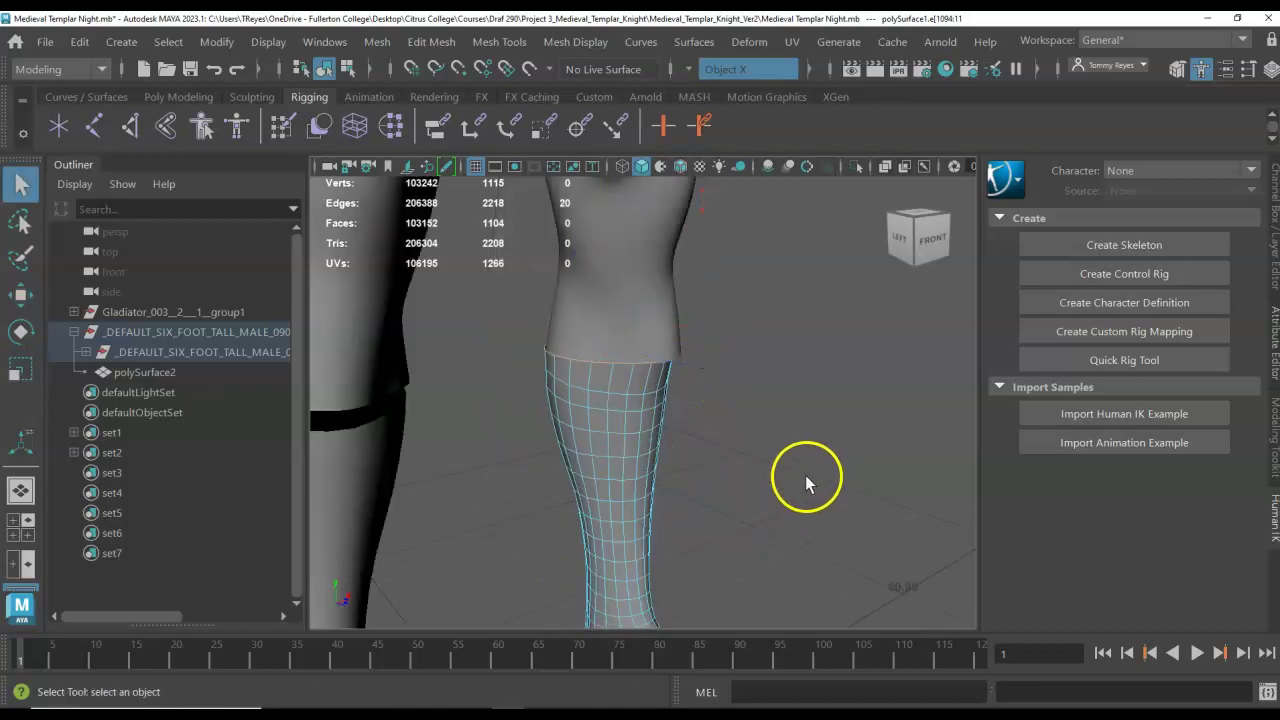
- Replace the right lower leg with a mirrored copy of the reshaped left lower leg
{"action": "left_click", "coordinate": [806, 475]}
{"action": "scroll", "coordinate": [731, 385], "scroll_direction": "down", "scroll_amount": 5}
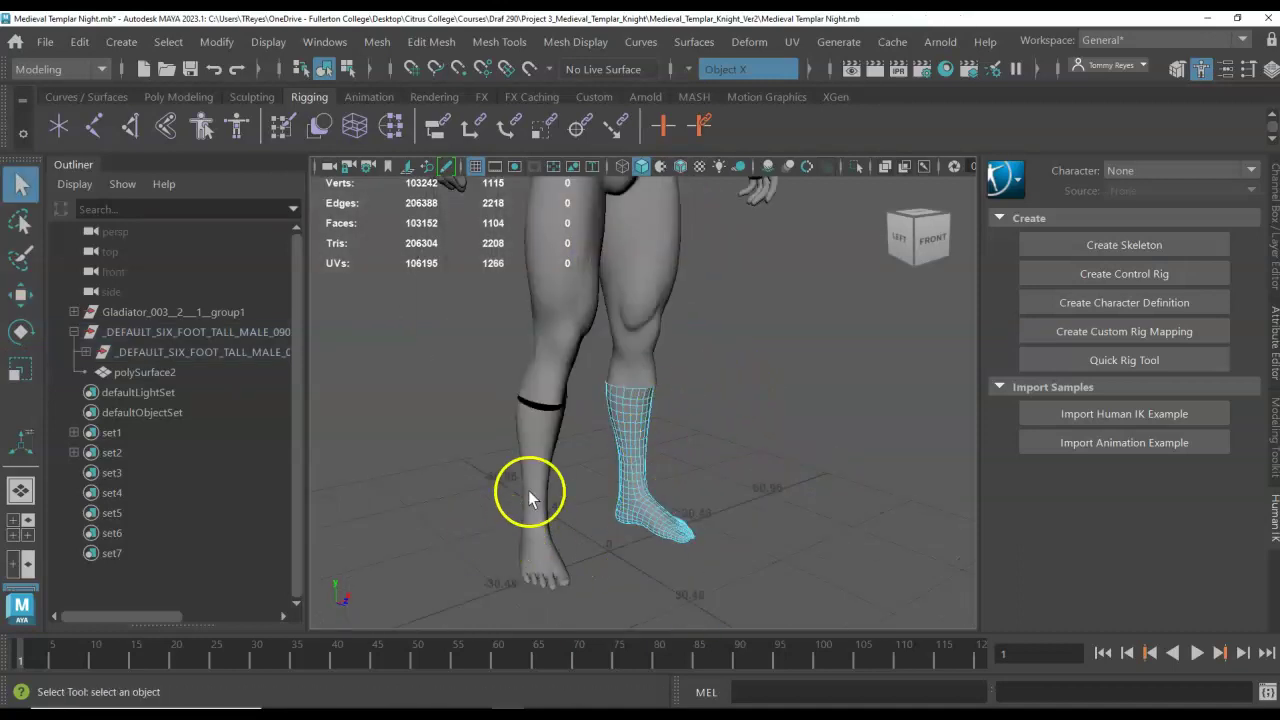
{"action": "key", "text": "ctrl+z"}
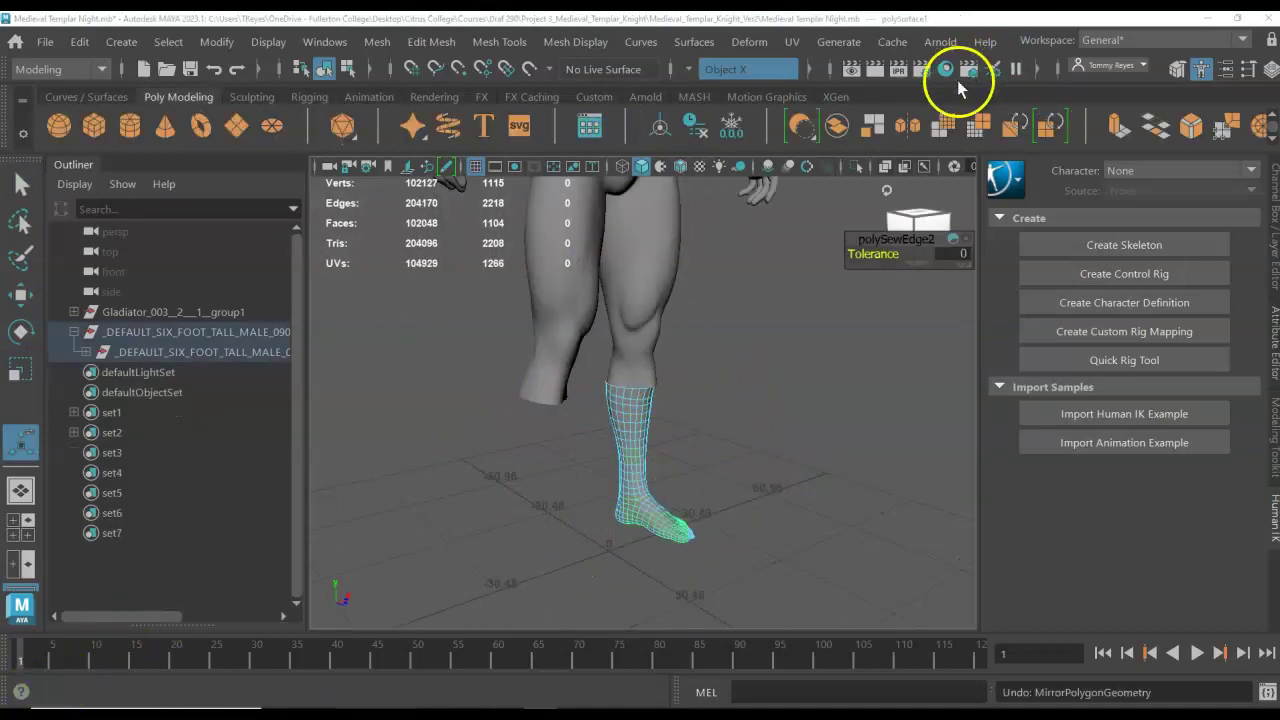
{"action": "left_click", "coordinate": [908, 126]}
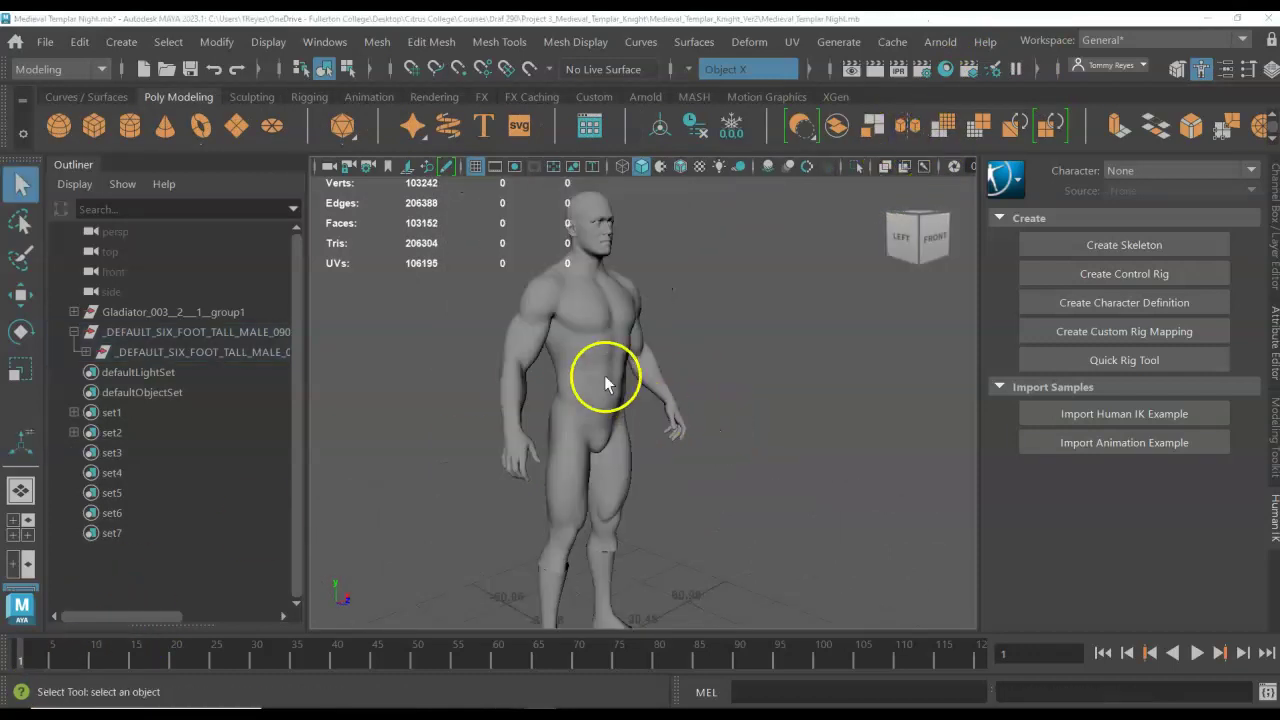
- Make the gladiator body the live surface and set symmetry to Object X
{"action": "left_click", "coordinate": [587, 362]}
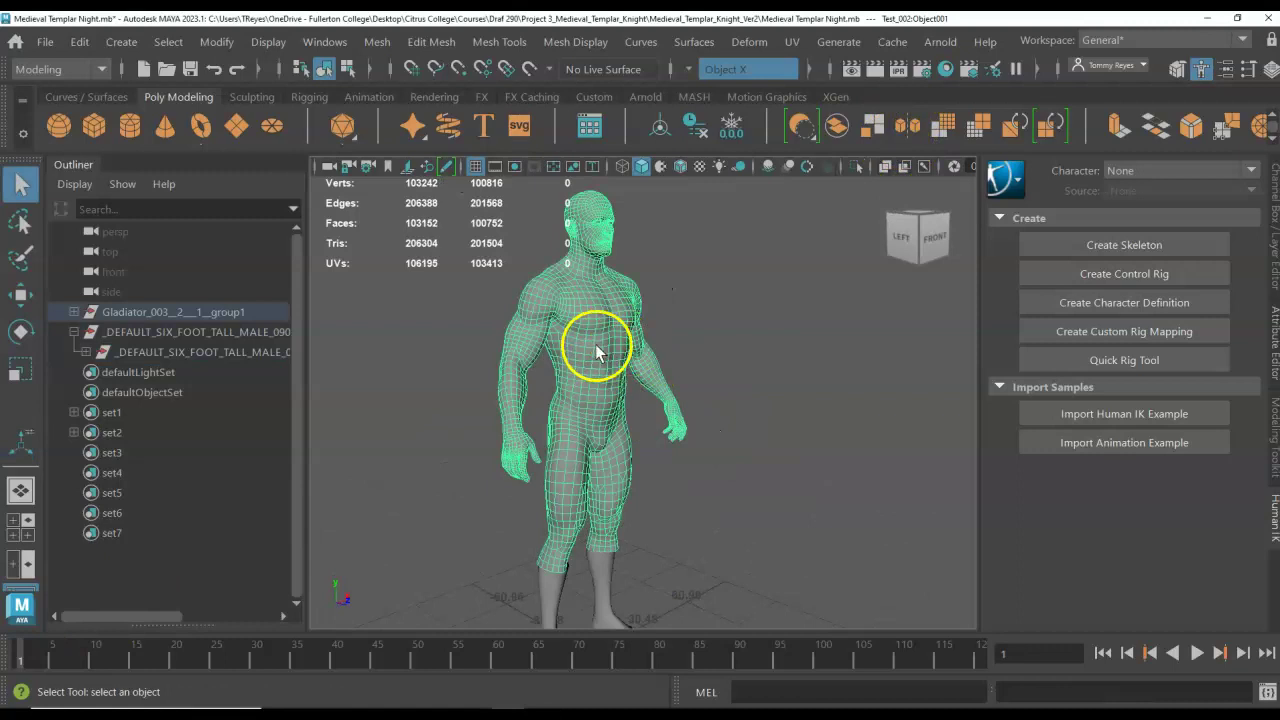
{"action": "left_click", "coordinate": [531, 70]}
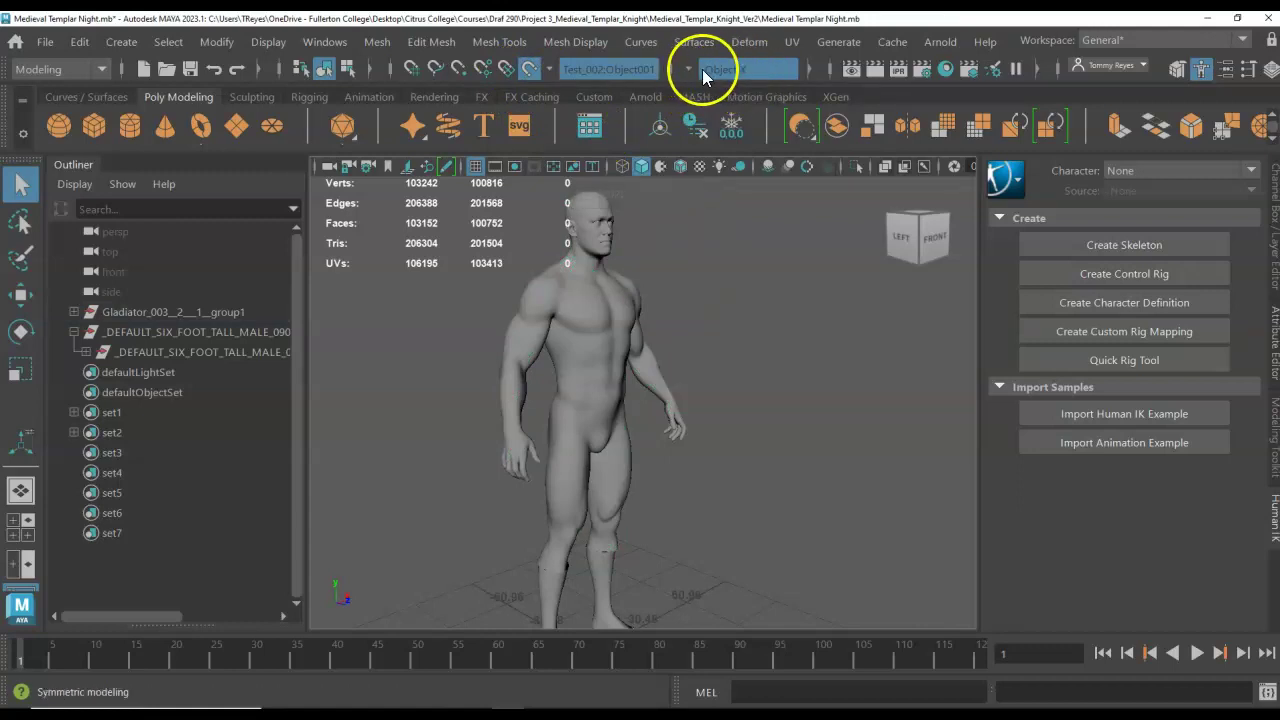
{"action": "left_click", "coordinate": [689, 68]}
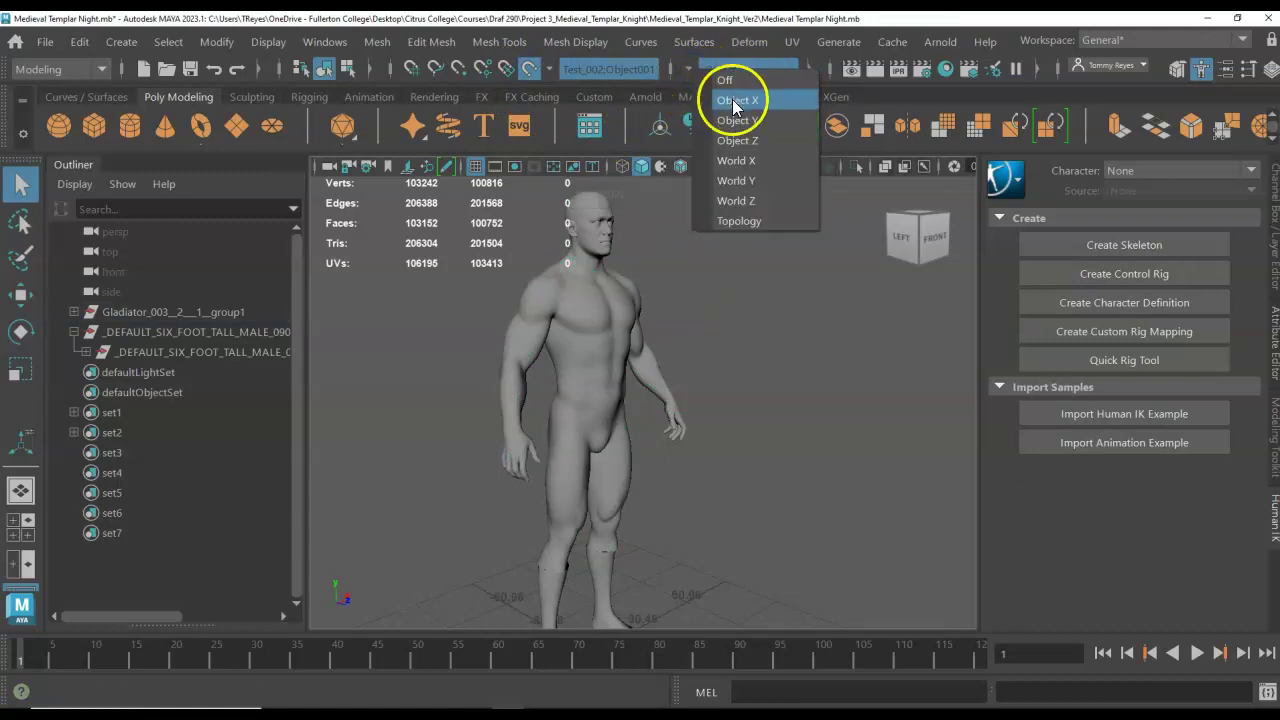
{"action": "left_click", "coordinate": [736, 101]}
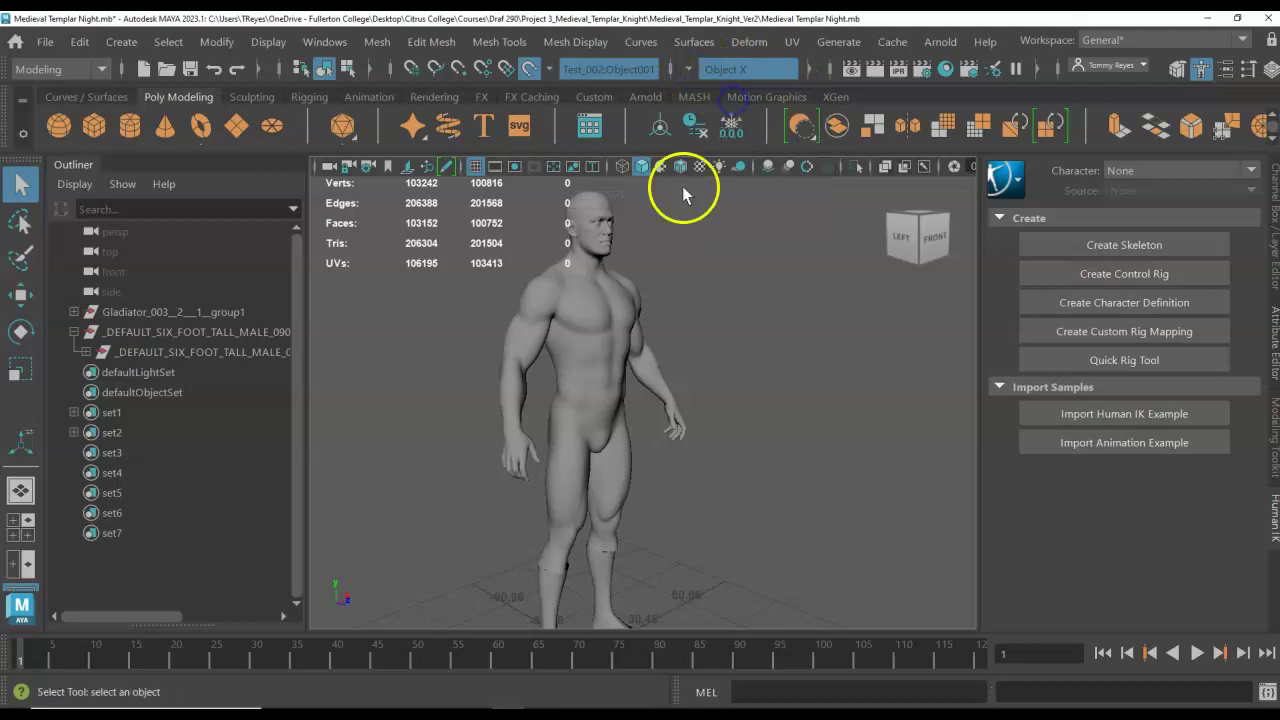
- Activate the Quad Draw tool and frame the gladiator's torso from the front
{"action": "right_click", "coordinate": [603, 317], "text": "shift"}
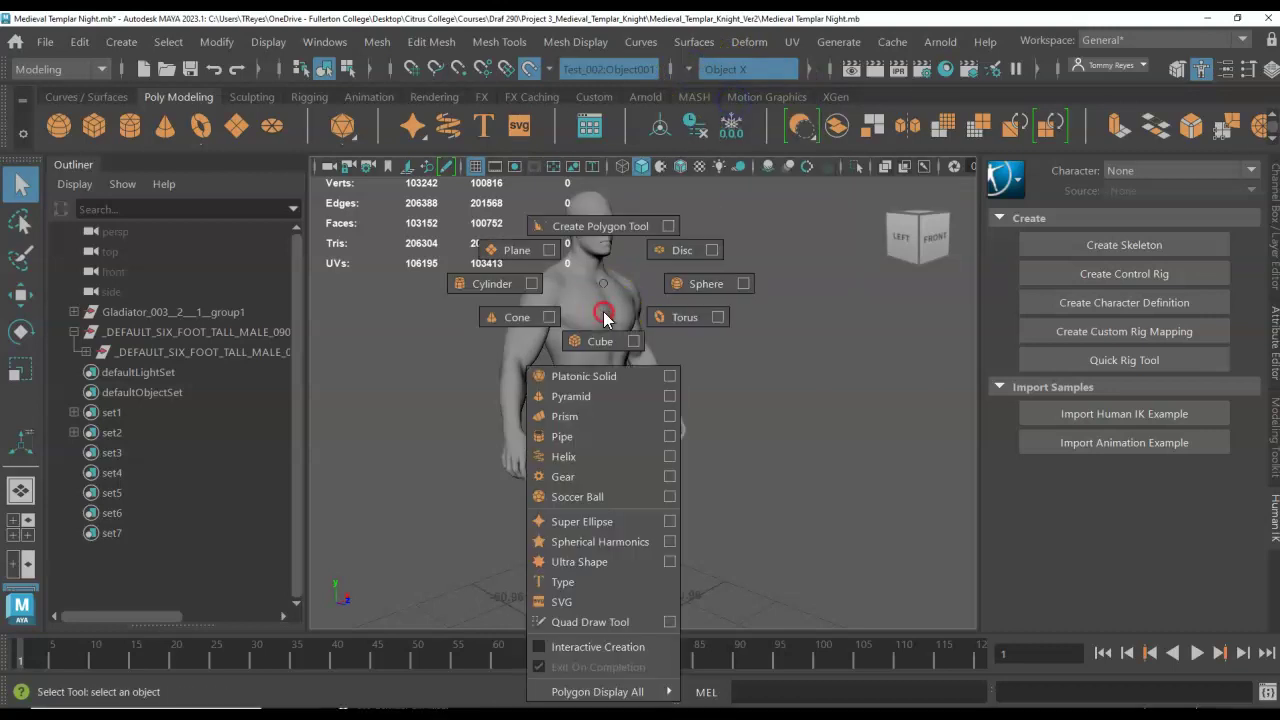
{"action": "left_click", "coordinate": [621, 625]}
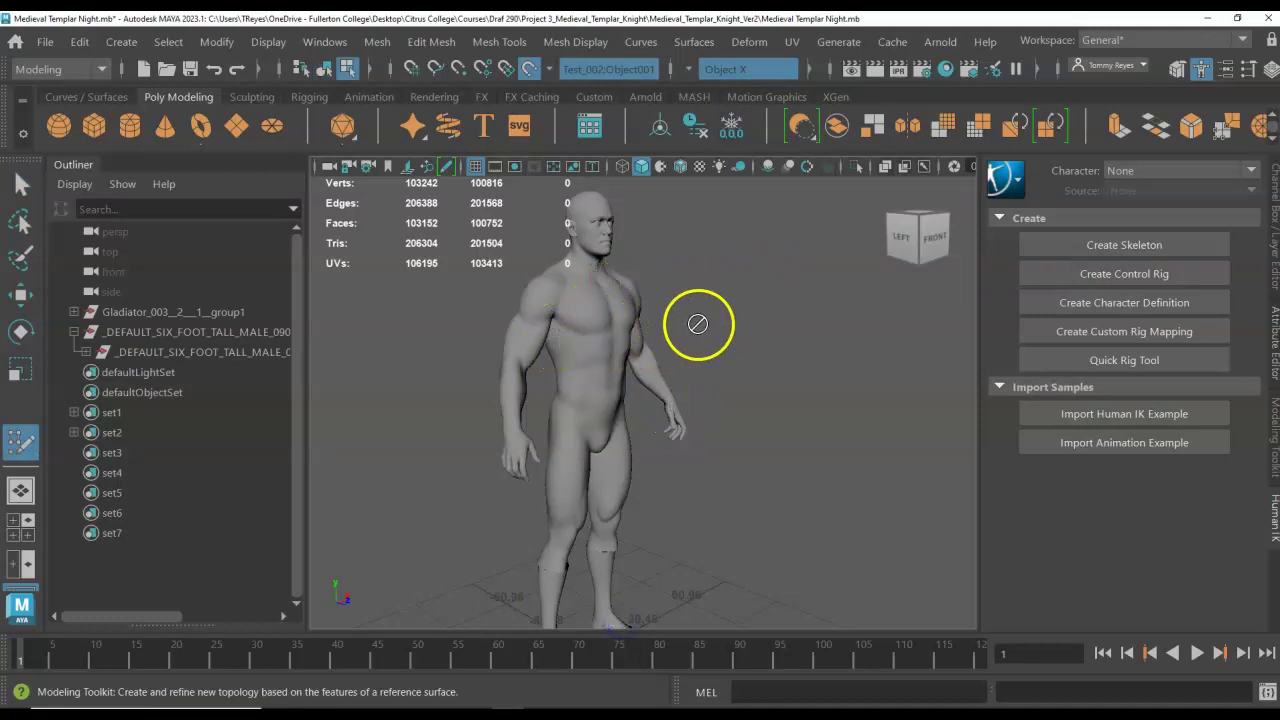
{"action": "left_click_drag", "start_coordinate": [720, 314], "coordinate": [661, 324], "text": "alt"}
{"action": "scroll", "coordinate": [485, 305], "scroll_direction": "up", "scroll_amount": 5}
{"action": "middle_click_drag", "start_coordinate": [503, 289], "coordinate": [704, 358], "text": "alt"}
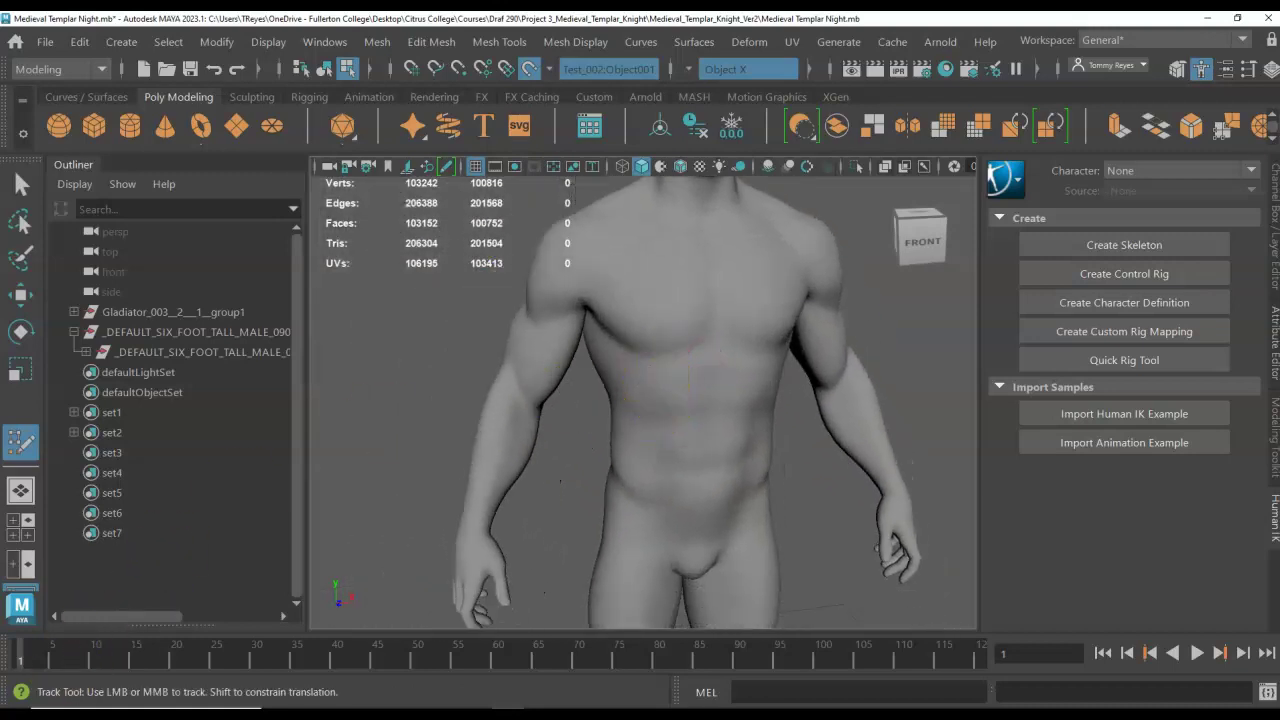
- Switch to the Medieval Templar Knight PDF in Adobe Acrobat to examine the armor reference photos
{"action": "key", "text": "alt+Tab"}
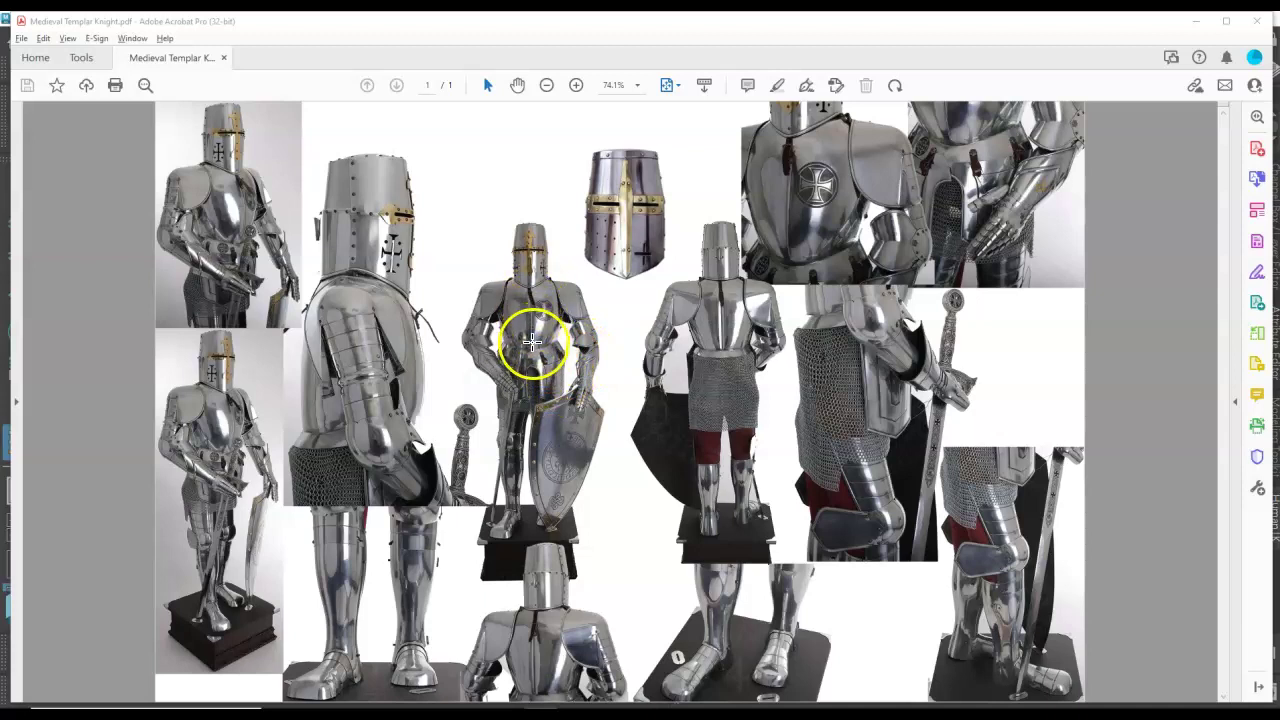
- Examine the helmet, shoulder plates and breastplate in the reference photos at 150% zoom
{"action": "left_click", "coordinate": [577, 87]}
{"action": "left_click", "coordinate": [578, 88]}
{"action": "scroll", "coordinate": [577, 365], "scroll_direction": "down", "scroll_amount": 3}
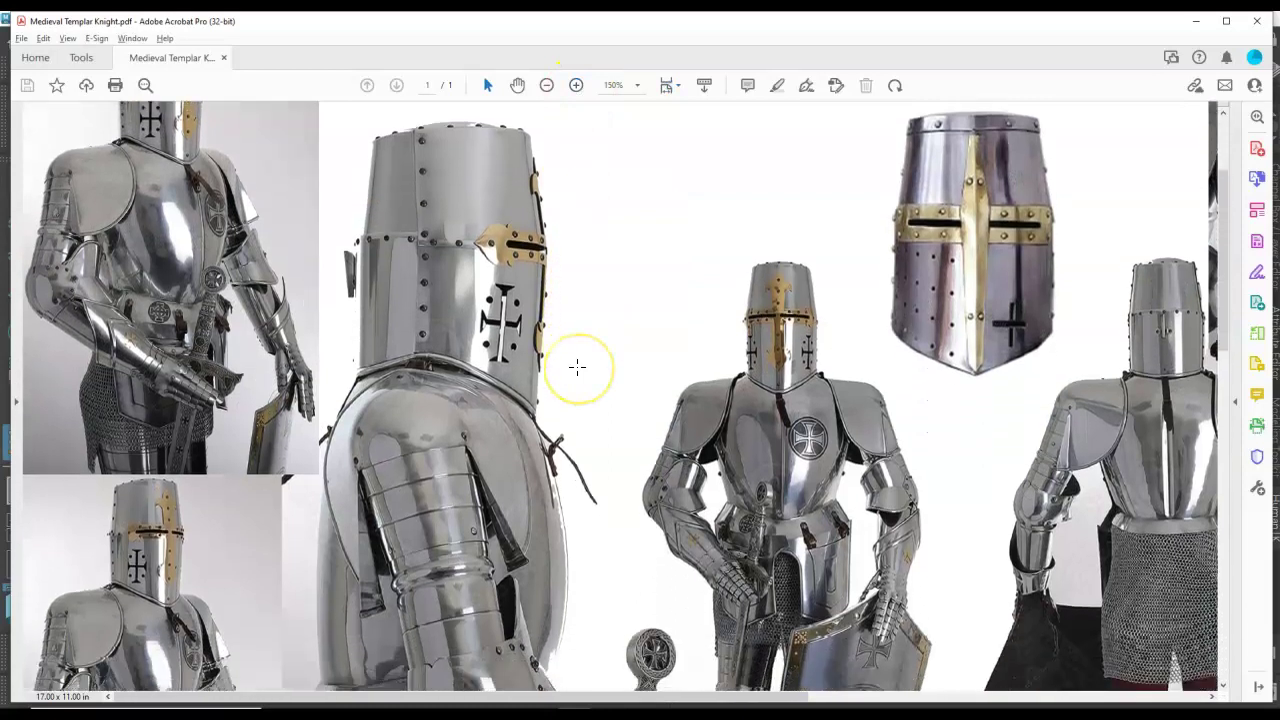
{"action": "scroll", "coordinate": [577, 367], "scroll_direction": "down", "scroll_amount": 3}
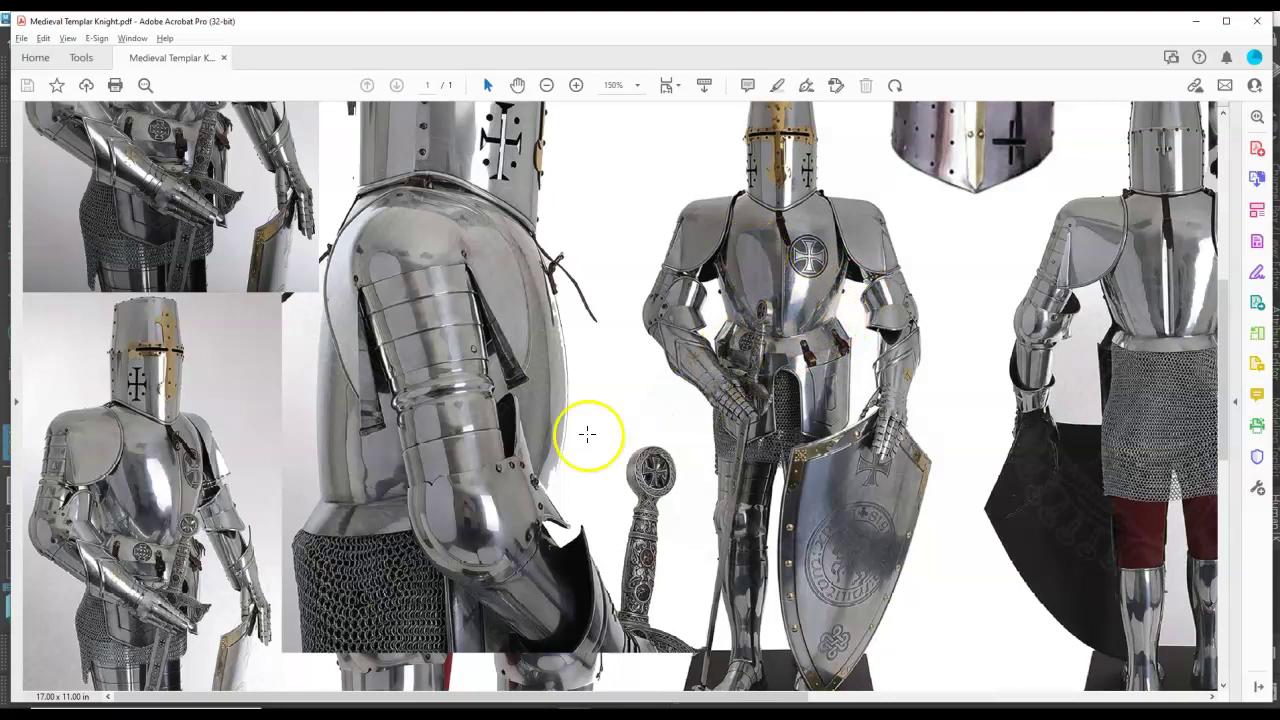
{"action": "scroll", "coordinate": [360, 434], "scroll_direction": "down", "scroll_amount": 3}
{"action": "scroll", "coordinate": [460, 440], "scroll_direction": "up", "scroll_amount": 3}
{"action": "scroll", "coordinate": [538, 453], "scroll_direction": "up", "scroll_amount": 3}
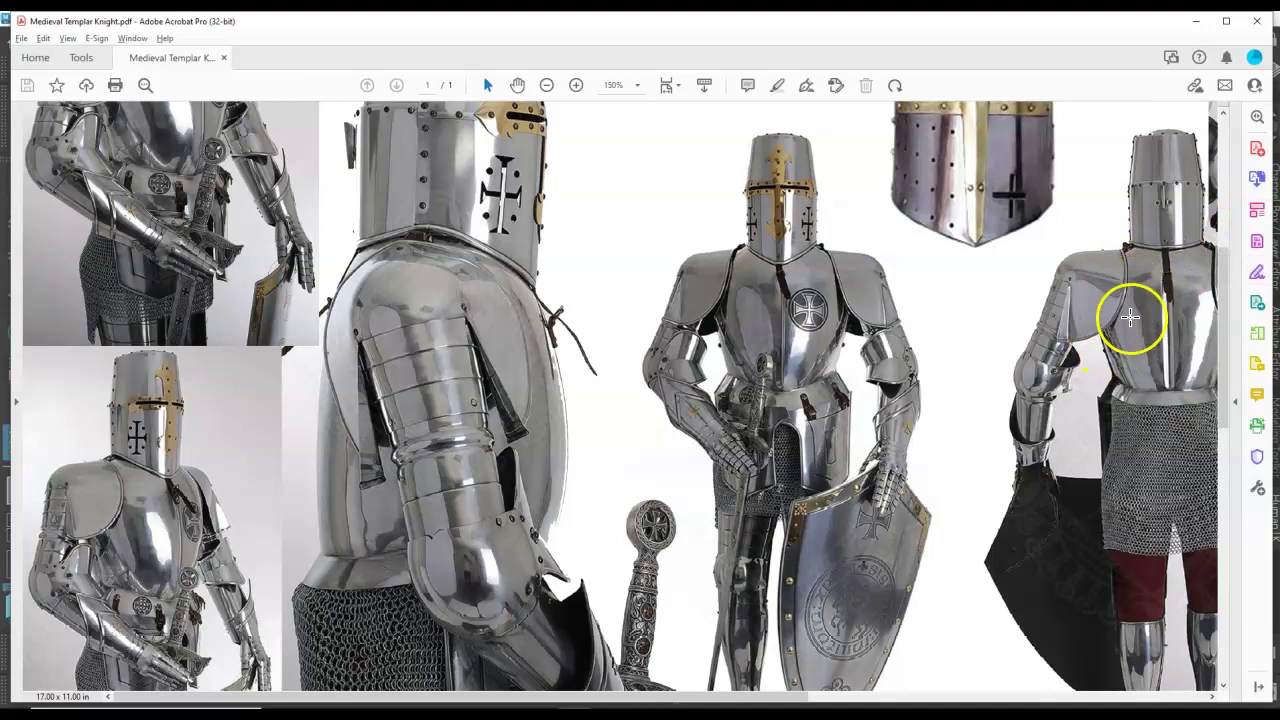
{"action": "scroll", "coordinate": [319, 446], "scroll_direction": "up", "scroll_amount": 4}
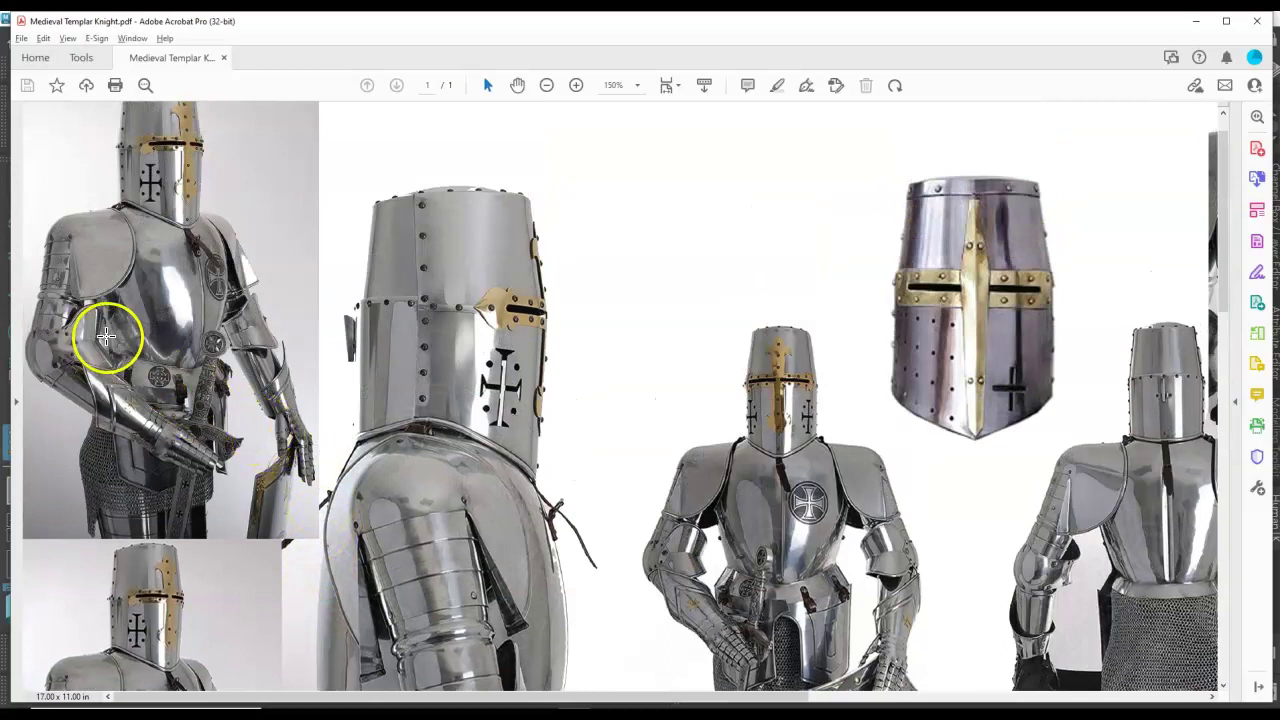
- Examine the three-quarter photo of the knight at 400% zoom, from the neckline and shoulder plates down to the chainmail skirt
{"action": "left_click", "coordinate": [576, 85]}
{"action": "left_click", "coordinate": [576, 85]}
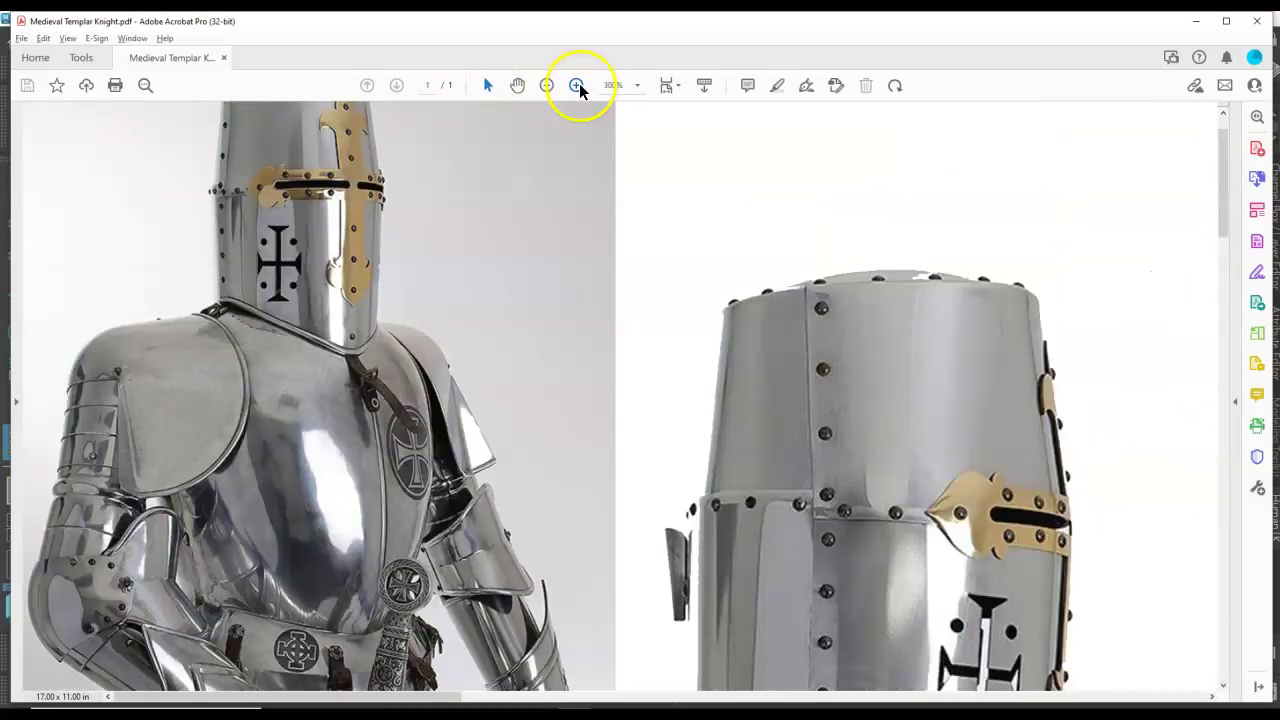
{"action": "left_click", "coordinate": [576, 85]}
{"action": "scroll", "coordinate": [363, 447], "scroll_direction": "down", "scroll_amount": 3}
{"action": "scroll", "coordinate": [360, 445], "scroll_direction": "down", "scroll_amount": 1}
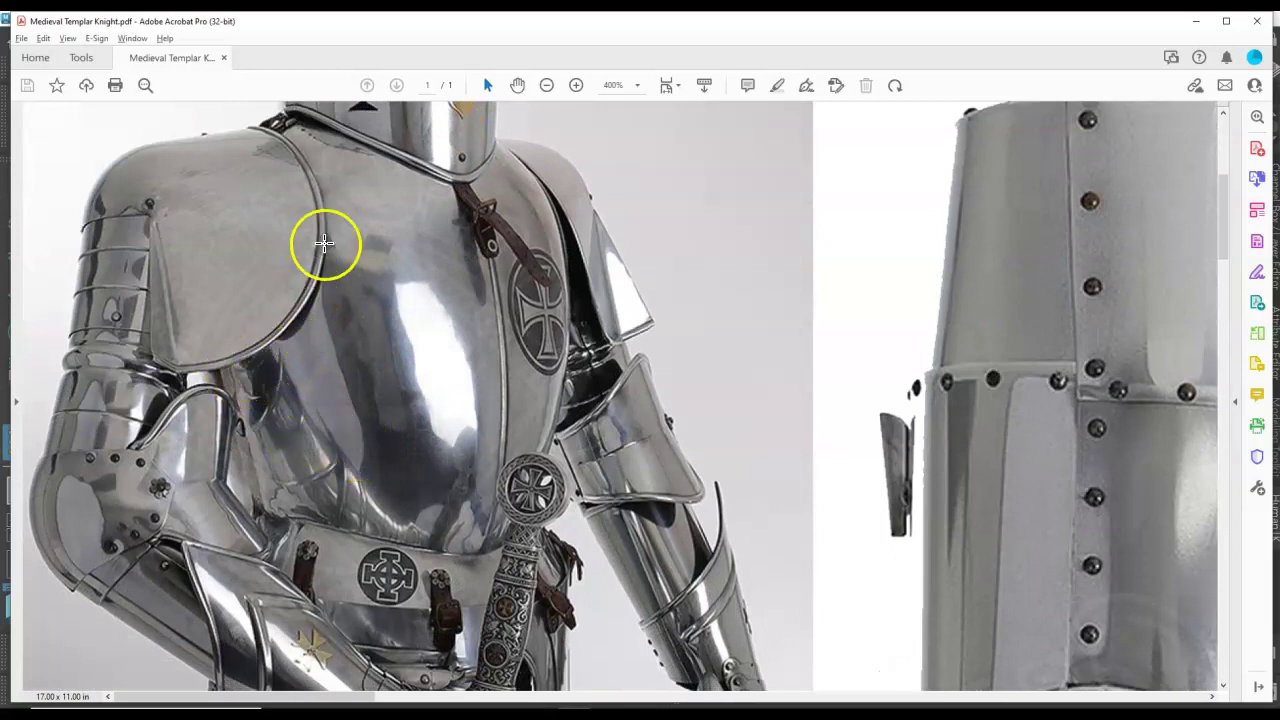
{"action": "scroll", "coordinate": [427, 333], "scroll_direction": "down", "scroll_amount": 3}
{"action": "scroll", "coordinate": [429, 332], "scroll_direction": "down", "scroll_amount": 7}
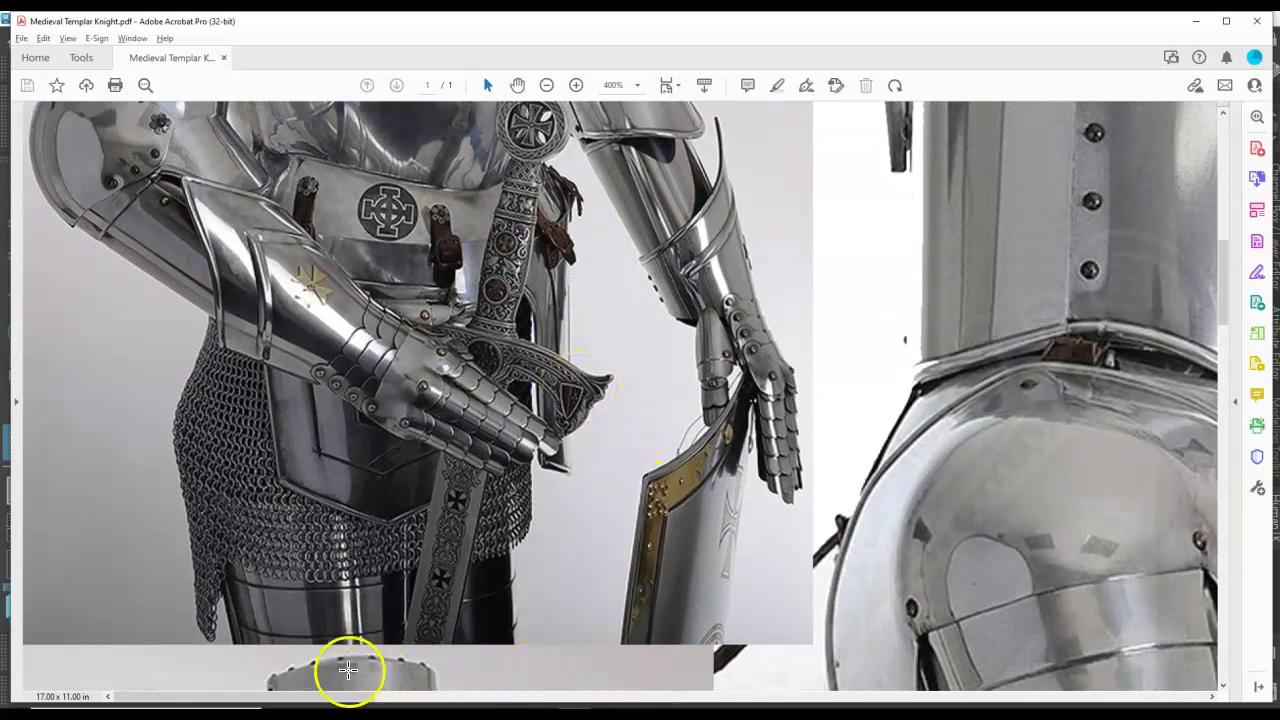
- Examine the close-up of the breastplate's neckline, centre ridge, cross emblem and waist flange, and return to Maya
{"action": "left_click_drag", "start_coordinate": [272, 702], "coordinate": [886, 666]}
{"action": "scroll", "coordinate": [875, 645], "scroll_direction": "up", "scroll_amount": 3}
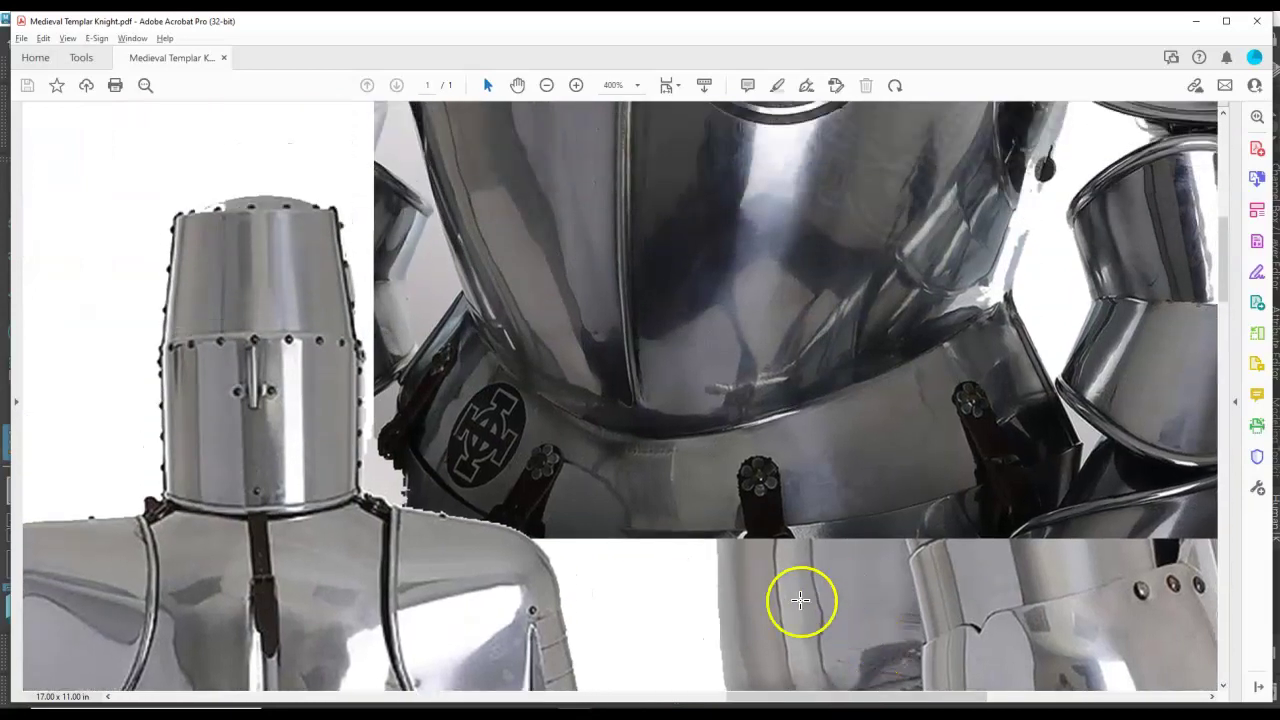
{"action": "scroll", "coordinate": [642, 428], "scroll_direction": "up", "scroll_amount": 1}
{"action": "scroll", "coordinate": [642, 428], "scroll_direction": "up", "scroll_amount": 10}
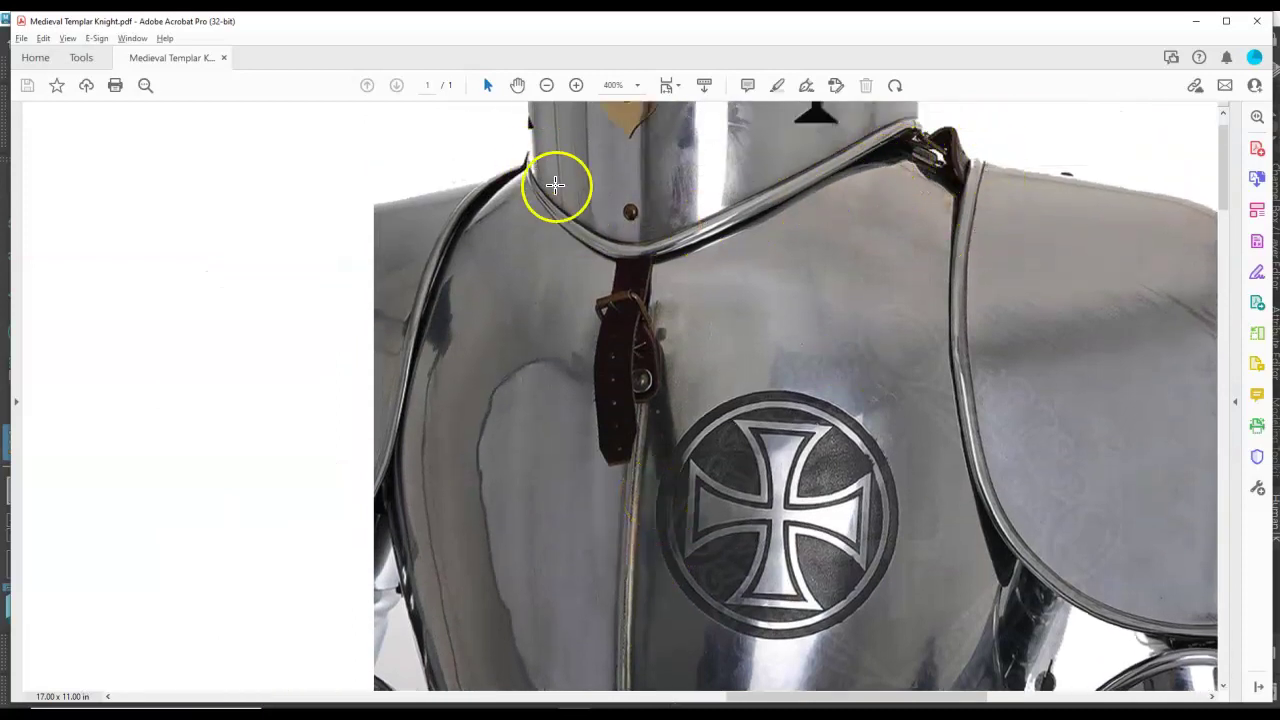
{"action": "scroll", "coordinate": [723, 334], "scroll_direction": "down", "scroll_amount": 6}
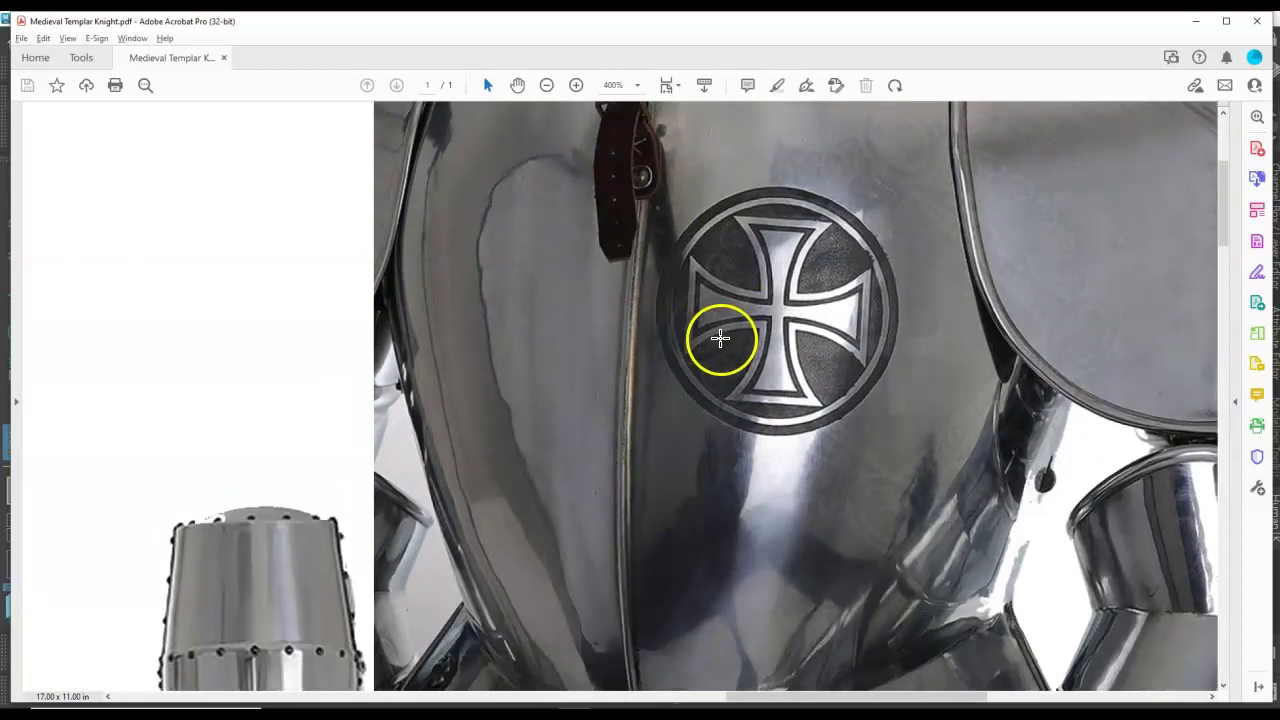
{"action": "scroll", "coordinate": [720, 338], "scroll_direction": "down", "scroll_amount": 2}
{"action": "key", "text": "alt+Tab"}
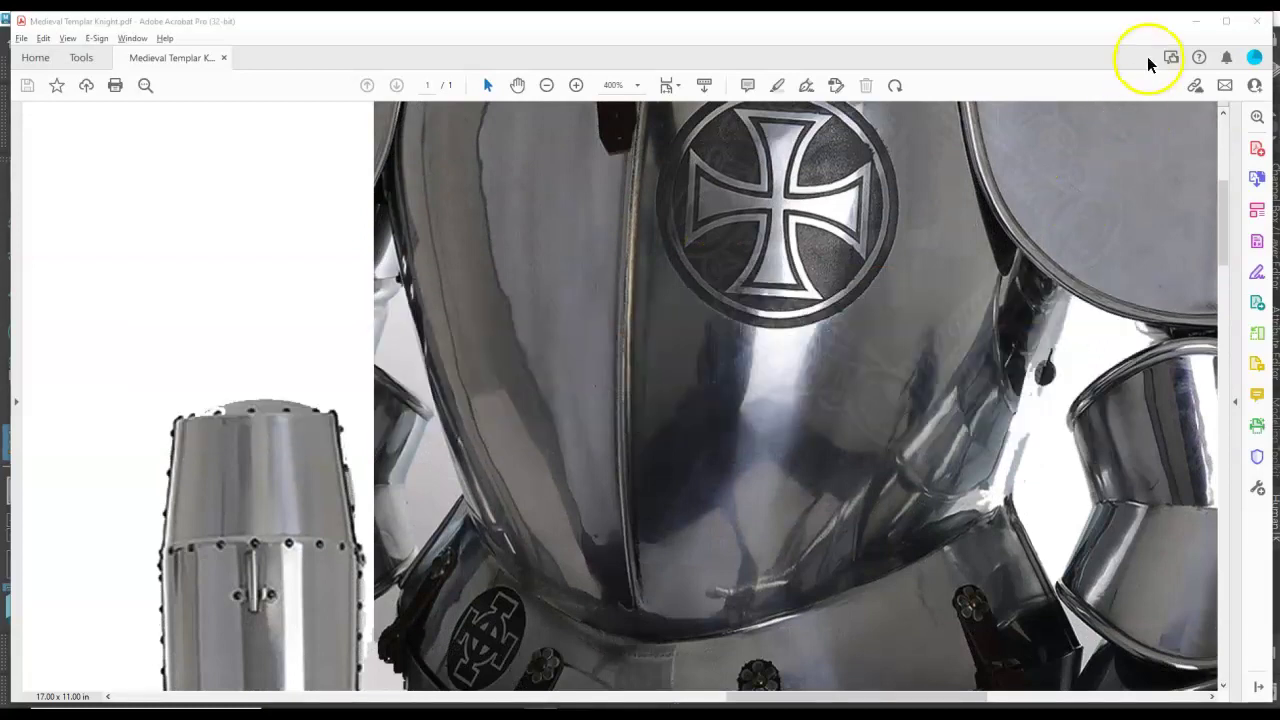
{"action": "key", "text": "alt+Tab"}
{"action": "key", "text": "alt+Tab"}
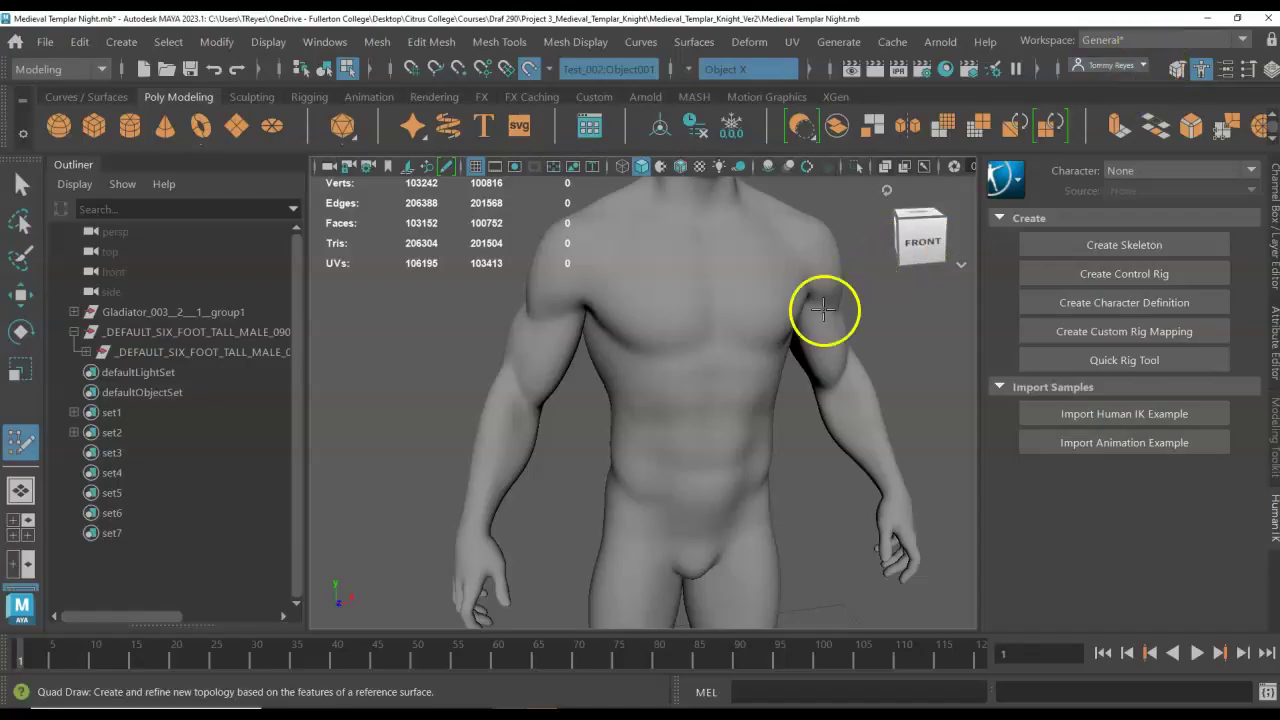
- Draw a mirrored pair of quads on the body at the front base of the neck
{"action": "scroll", "coordinate": [700, 300], "scroll_direction": "up", "scroll_amount": 2}
{"action": "scroll", "coordinate": [724, 345], "scroll_direction": "down", "scroll_amount": 2}
{"action": "middle_click_drag", "start_coordinate": [745, 270], "coordinate": [750, 392], "text": "alt"}
{"action": "scroll", "coordinate": [750, 392], "scroll_direction": "up", "scroll_amount": 3}
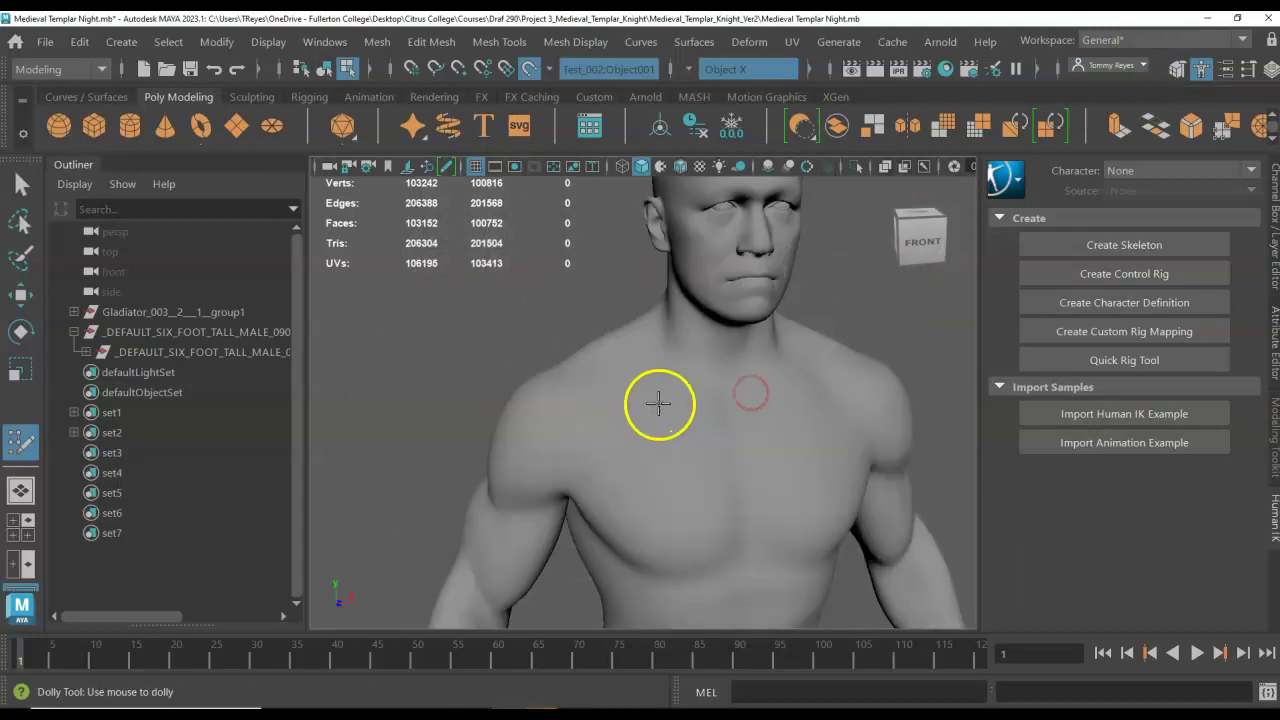
{"action": "left_click", "coordinate": [699, 364], "text": "shift"}
{"action": "left_click", "coordinate": [758, 362], "text": "shift"}
{"action": "scroll", "coordinate": [732, 373], "scroll_direction": "up", "scroll_amount": 2}
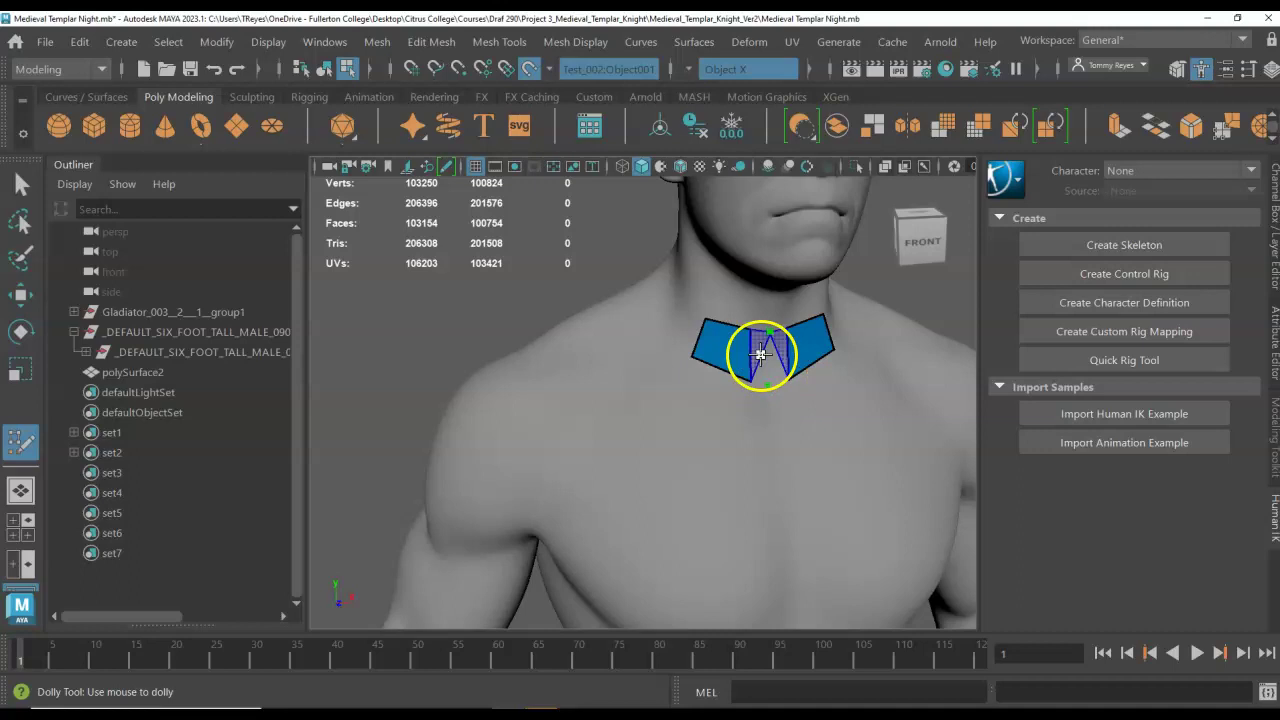
- Fill the gap between the two front neck quads and weld the new faces together along the body's centreline
{"action": "scroll", "coordinate": [760, 356], "scroll_direction": "up", "scroll_amount": 5}
{"action": "scroll", "coordinate": [709, 376], "scroll_direction": "down", "scroll_amount": 3}
{"action": "middle_click_drag", "start_coordinate": [760, 358], "coordinate": [586, 408], "text": "alt"}
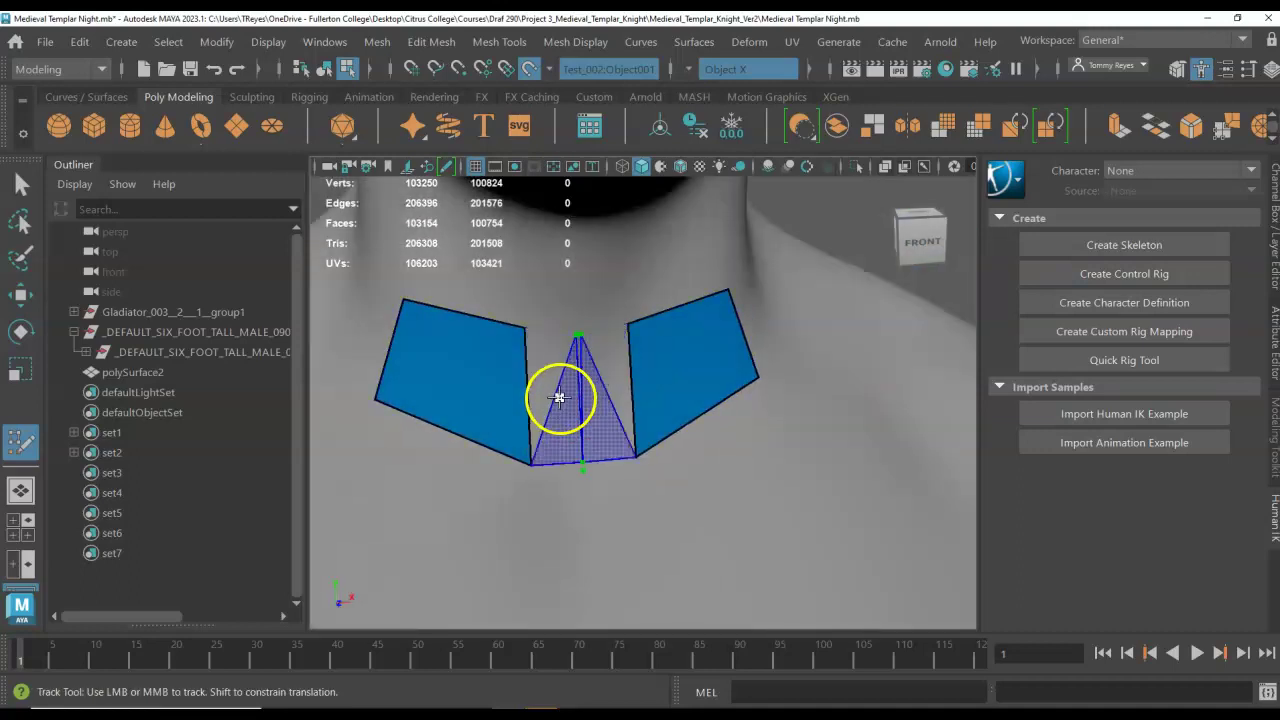
{"action": "left_click", "coordinate": [554, 395], "text": "shift"}
{"action": "right_click_drag", "start_coordinate": [560, 354], "coordinate": [493, 300], "text": "alt"}
{"action": "middle_click_drag", "start_coordinate": [577, 391], "coordinate": [663, 469], "text": "alt"}
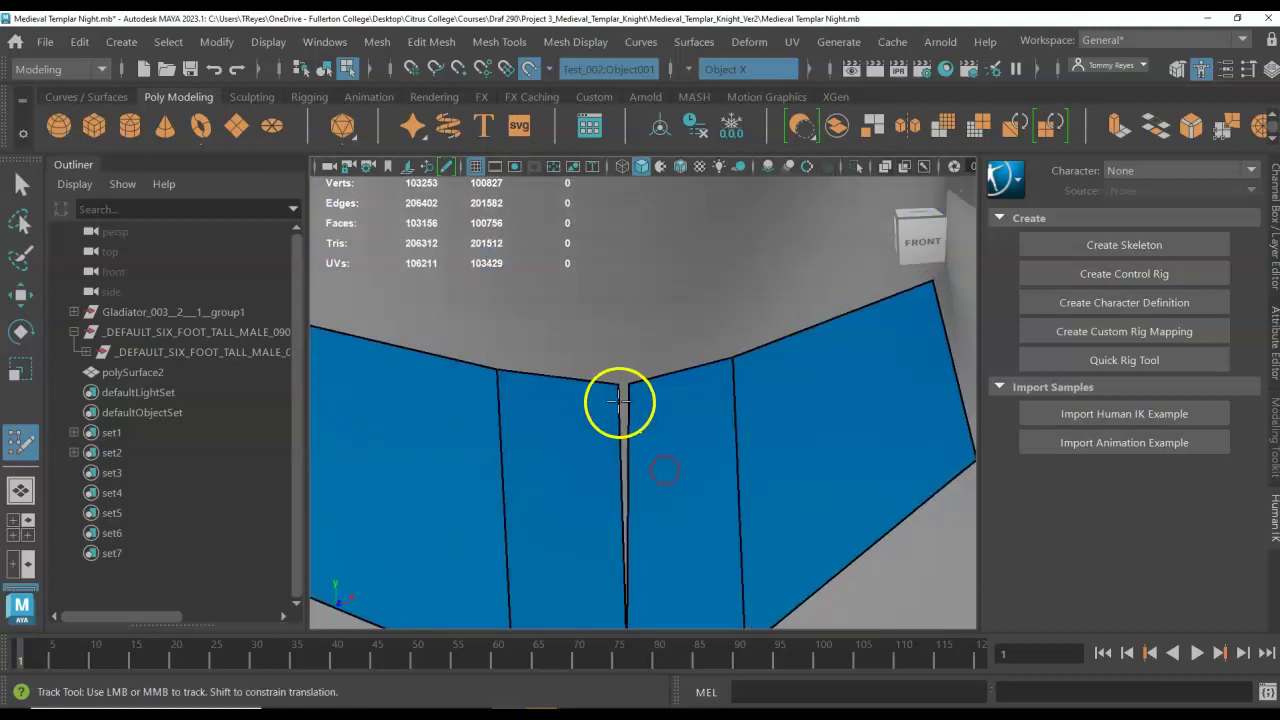
{"action": "middle_click_drag", "start_coordinate": [621, 384], "coordinate": [626, 380], "text": "alt"}
{"action": "right_click_drag", "start_coordinate": [626, 380], "coordinate": [641, 518], "text": "alt"}
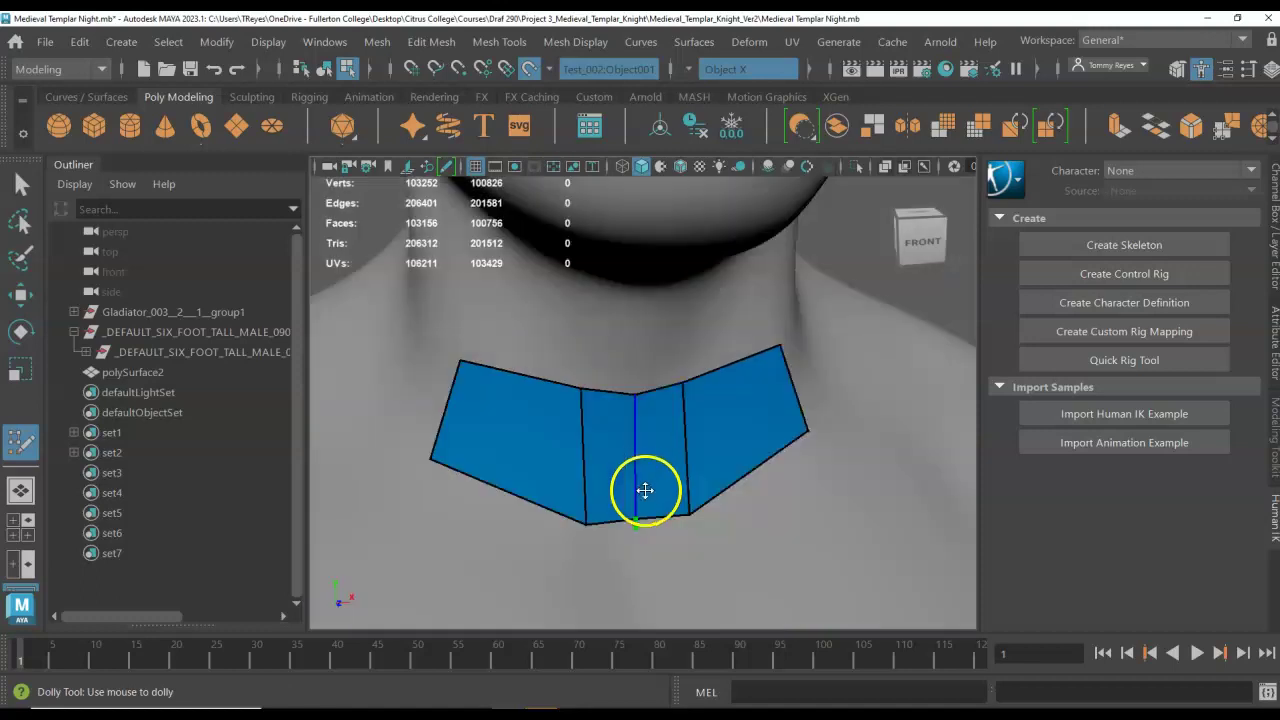
- Extend the neck strip with two more mirrored quads around the side of the neck
{"action": "middle_click_drag", "start_coordinate": [637, 504], "coordinate": [800, 512], "text": "alt"}
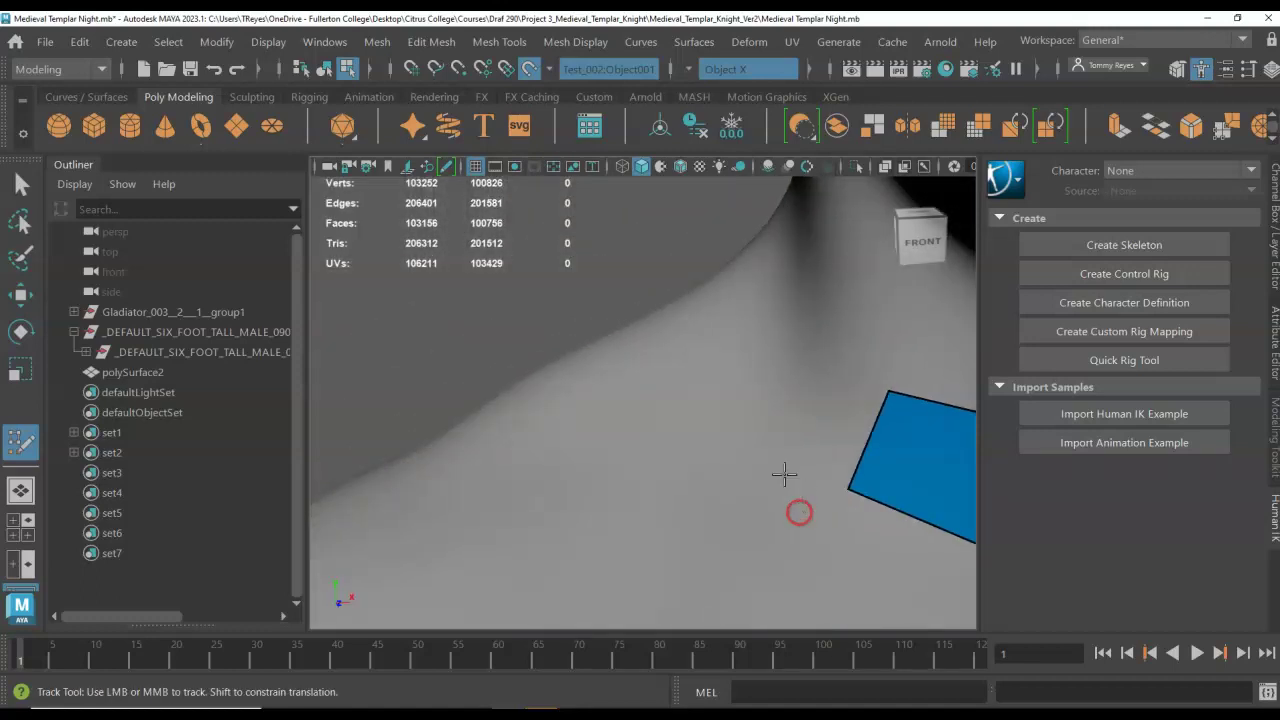
{"action": "left_click", "coordinate": [740, 429]}
{"action": "left_click", "coordinate": [820, 419], "text": "shift"}
{"action": "left_click", "coordinate": [727, 290]}
{"action": "left_click", "coordinate": [749, 337], "text": "shift"}
{"action": "left_click_drag", "start_coordinate": [639, 366], "coordinate": [709, 394], "text": "alt"}
{"action": "right_click_drag", "start_coordinate": [709, 394], "coordinate": [457, 423], "text": "alt"}
{"action": "left_click_drag", "start_coordinate": [651, 460], "coordinate": [743, 457], "text": "alt"}
{"action": "right_click_drag", "start_coordinate": [806, 343], "coordinate": [851, 323], "text": "alt"}
{"action": "middle_click_drag", "start_coordinate": [851, 323], "coordinate": [645, 444], "text": "alt"}
{"action": "mouse_move", "coordinate": [645, 444]}
{"action": "right_mouse_down", "text": "alt"}
{"action": "mouse_move", "coordinate": [663, 423]}
{"action": "mouse_move", "coordinate": [654, 430]}
{"action": "right_mouse_up", "text": "alt"}
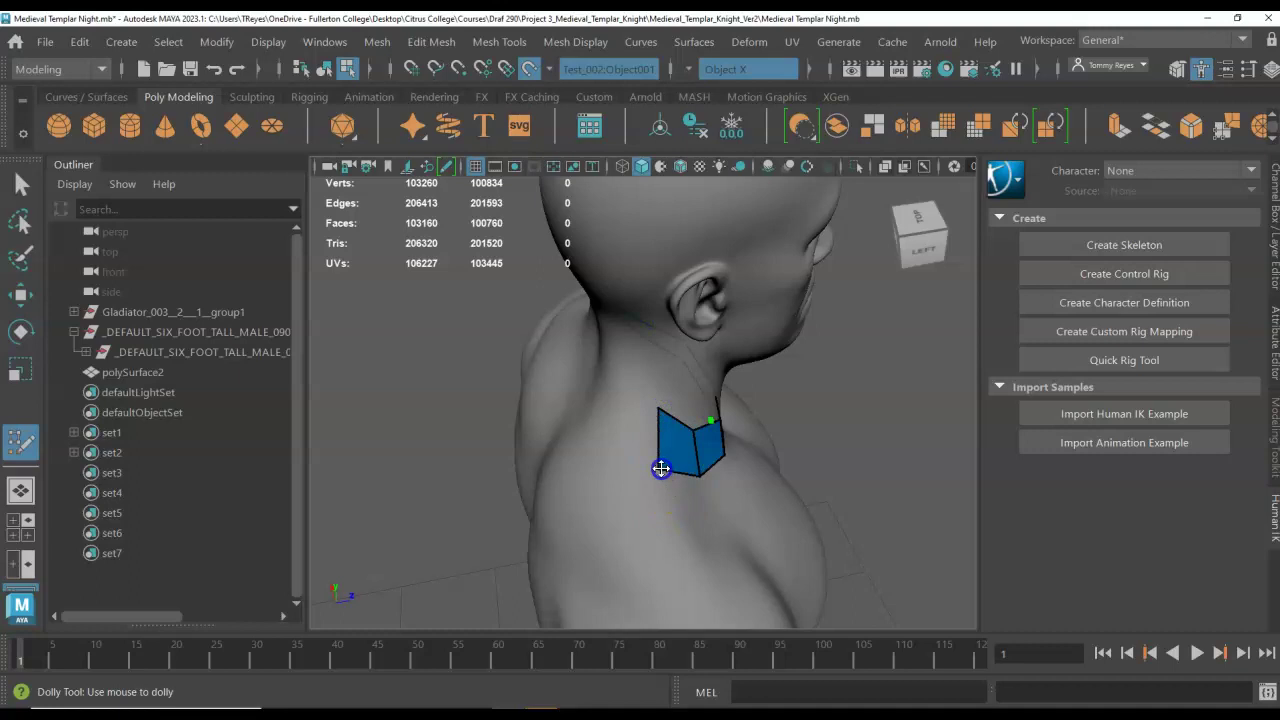
- Continue the neck strip around the back of the neck and close the ring at the rear centreline
{"action": "left_click_drag", "start_coordinate": [698, 468], "coordinate": [669, 461], "text": "alt"}
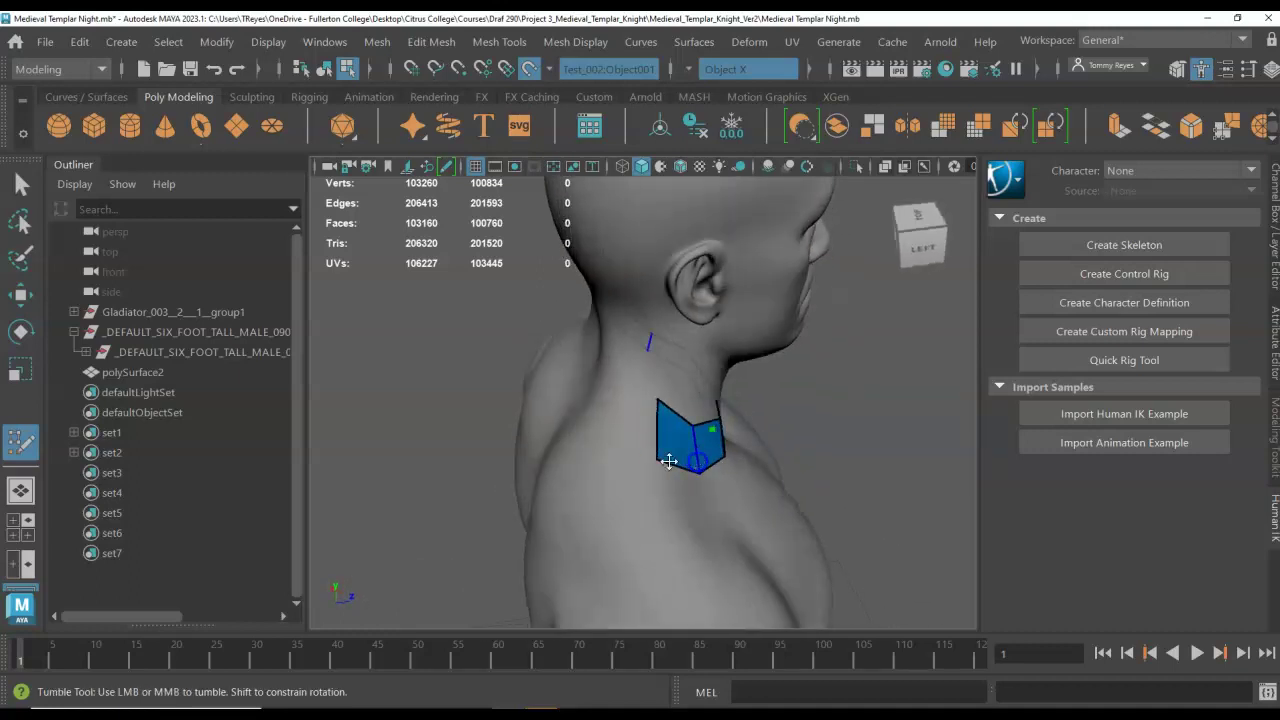
{"action": "left_click_drag", "start_coordinate": [594, 413], "coordinate": [636, 436], "text": "alt"}
{"action": "left_click", "coordinate": [618, 379]}
{"action": "left_click", "coordinate": [643, 420], "text": "shift"}
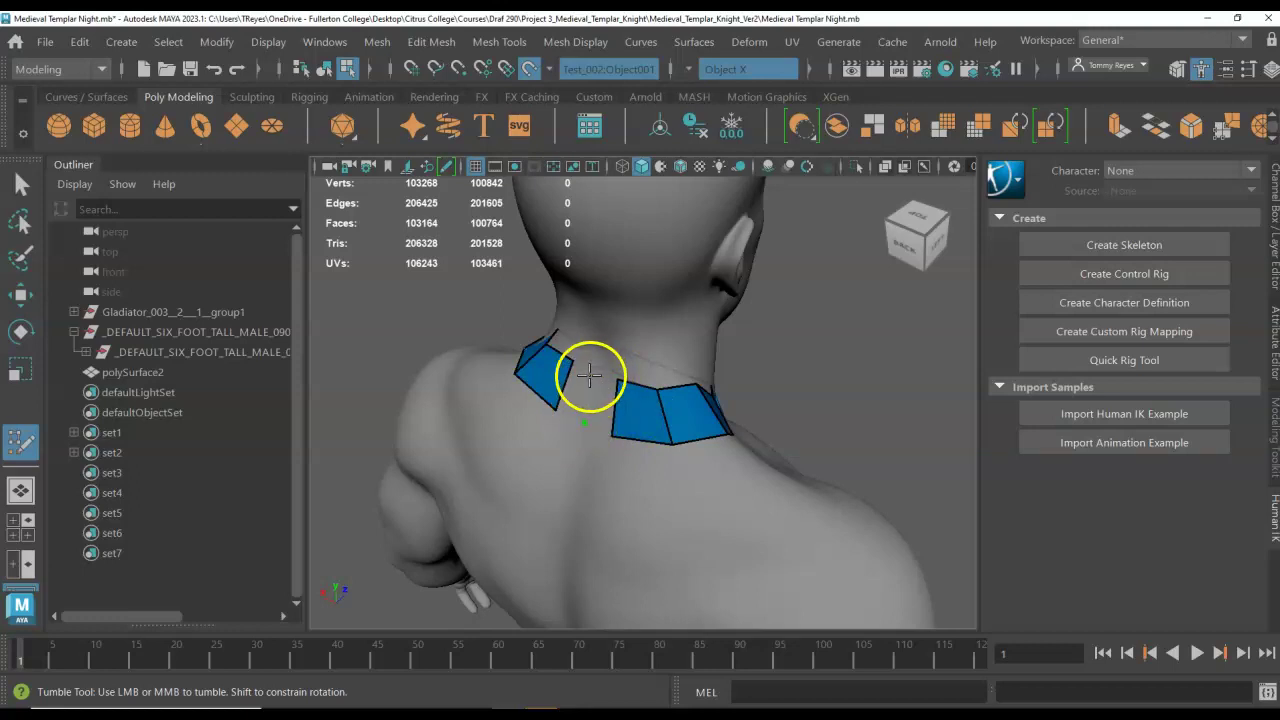
{"action": "scroll", "coordinate": [592, 425], "scroll_direction": "up", "scroll_amount": 8}
{"action": "left_click_drag", "start_coordinate": [467, 423], "coordinate": [600, 400], "text": "alt"}
{"action": "scroll", "coordinate": [554, 429], "scroll_direction": "down", "scroll_amount": 8}
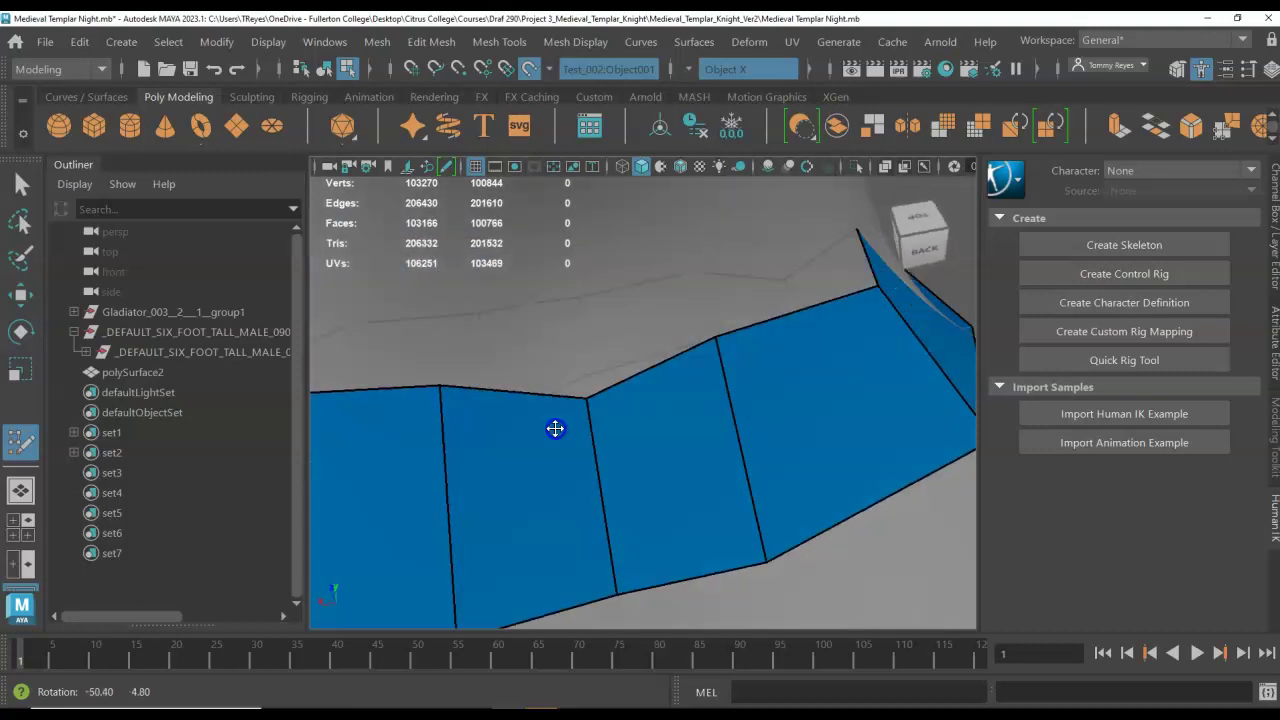
{"action": "left_click_drag", "start_coordinate": [654, 466], "coordinate": [414, 454], "text": "alt"}
{"action": "scroll", "coordinate": [583, 375], "scroll_direction": "down", "scroll_amount": 2}
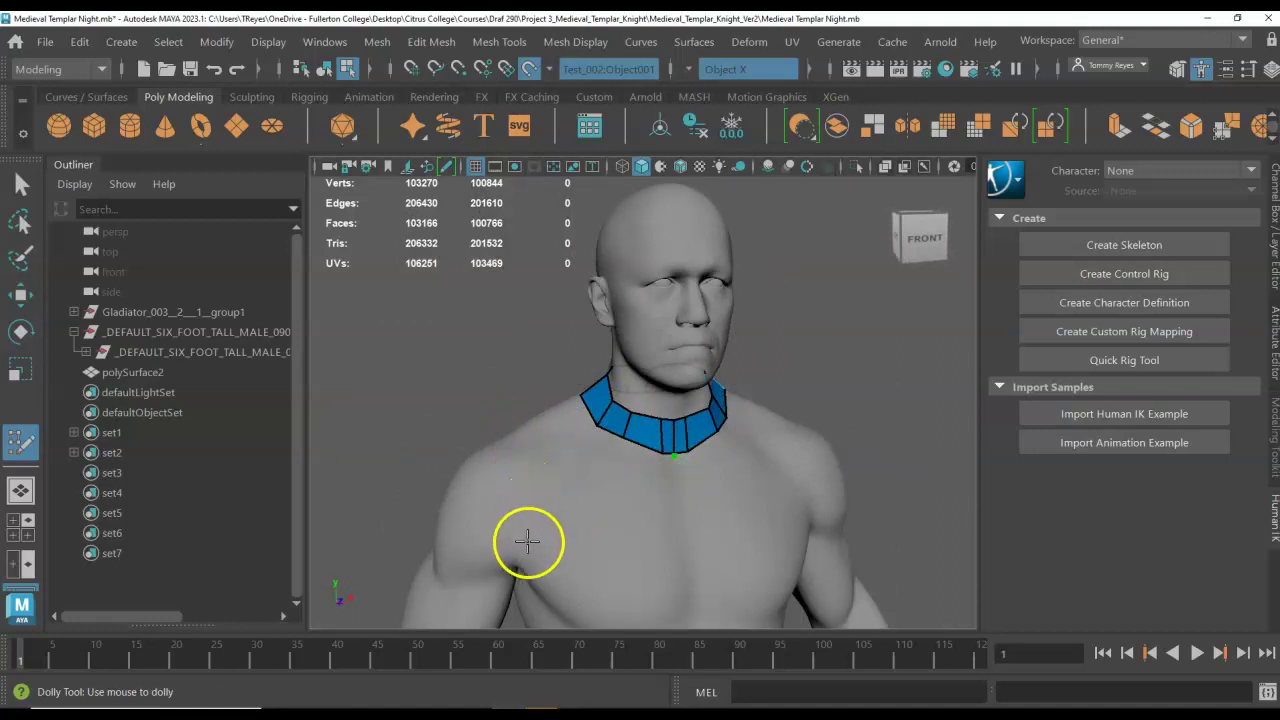
- Undo the whole quad strip around the neck
{"action": "middle_click_drag", "start_coordinate": [600, 511], "coordinate": [626, 389], "text": "alt"}
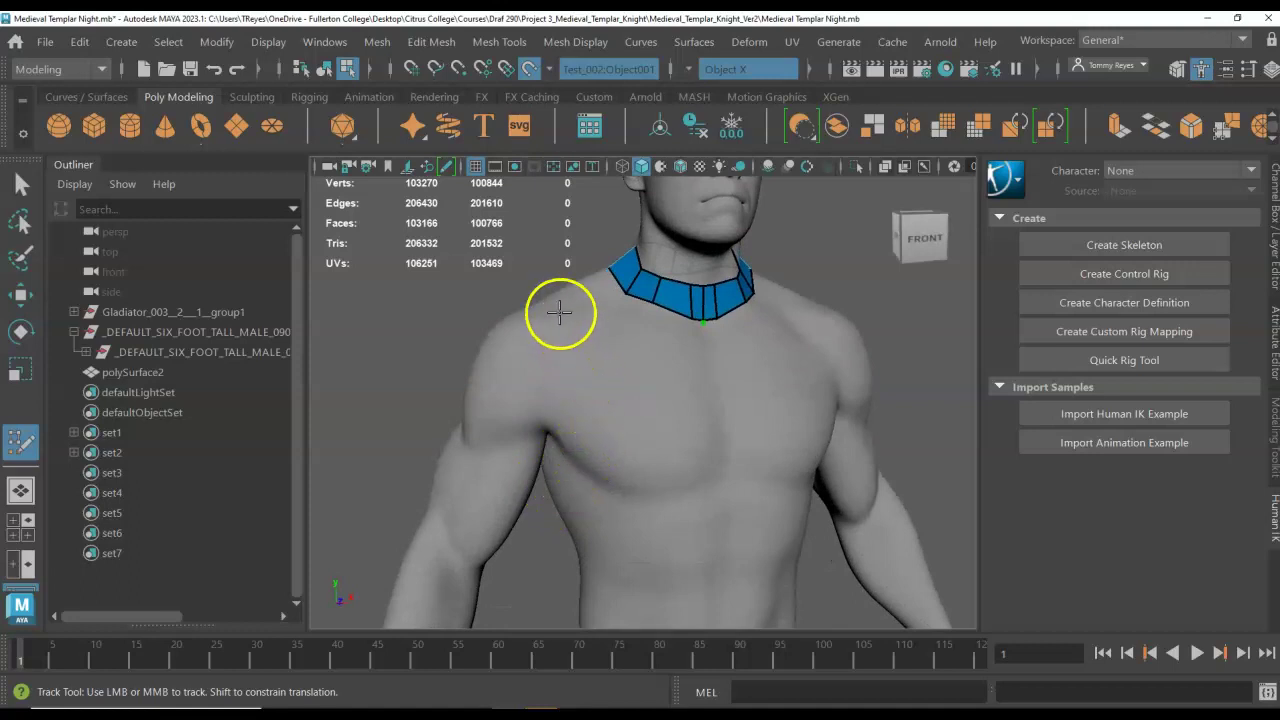
{"action": "mouse_move", "coordinate": [688, 397]}
{"action": "middle_mouse_down", "text": "alt"}
{"action": "mouse_move", "coordinate": [666, 434]}
{"action": "mouse_move", "coordinate": [661, 493]}
{"action": "middle_mouse_up", "text": "alt"}
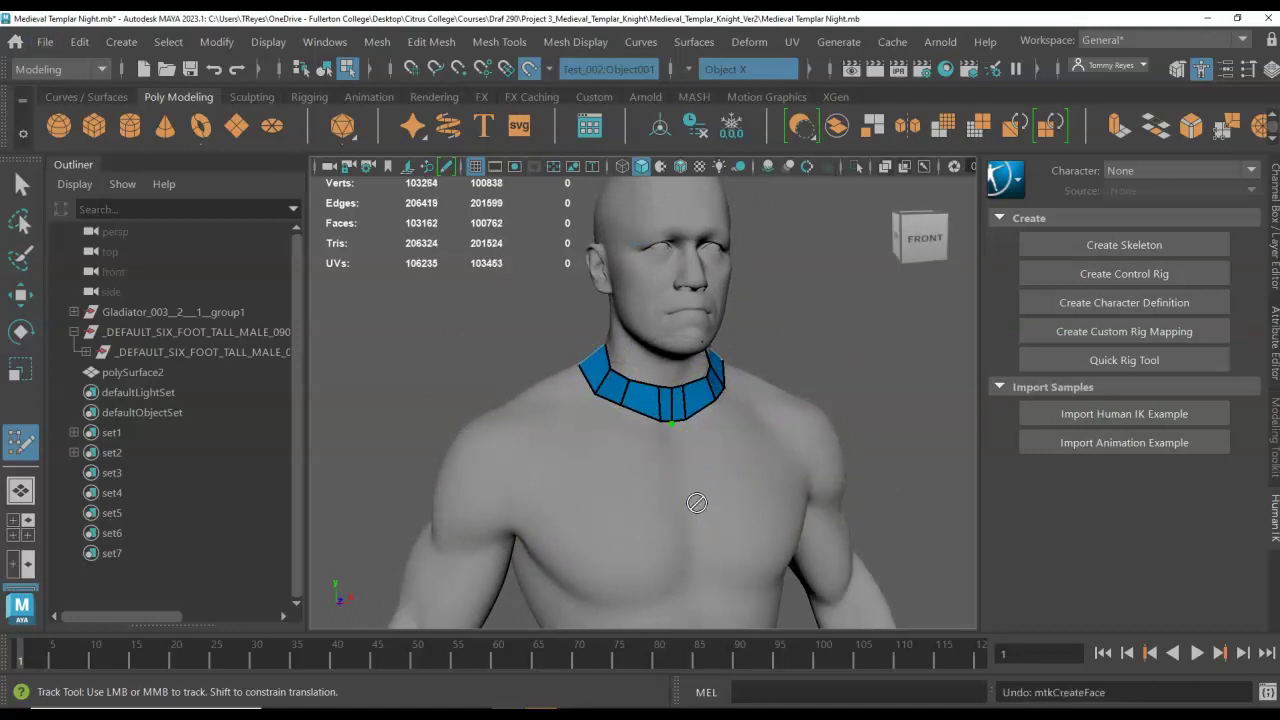
{"action": "key", "text": "ctrl+z"}
{"action": "key", "text": "ctrl+z"}
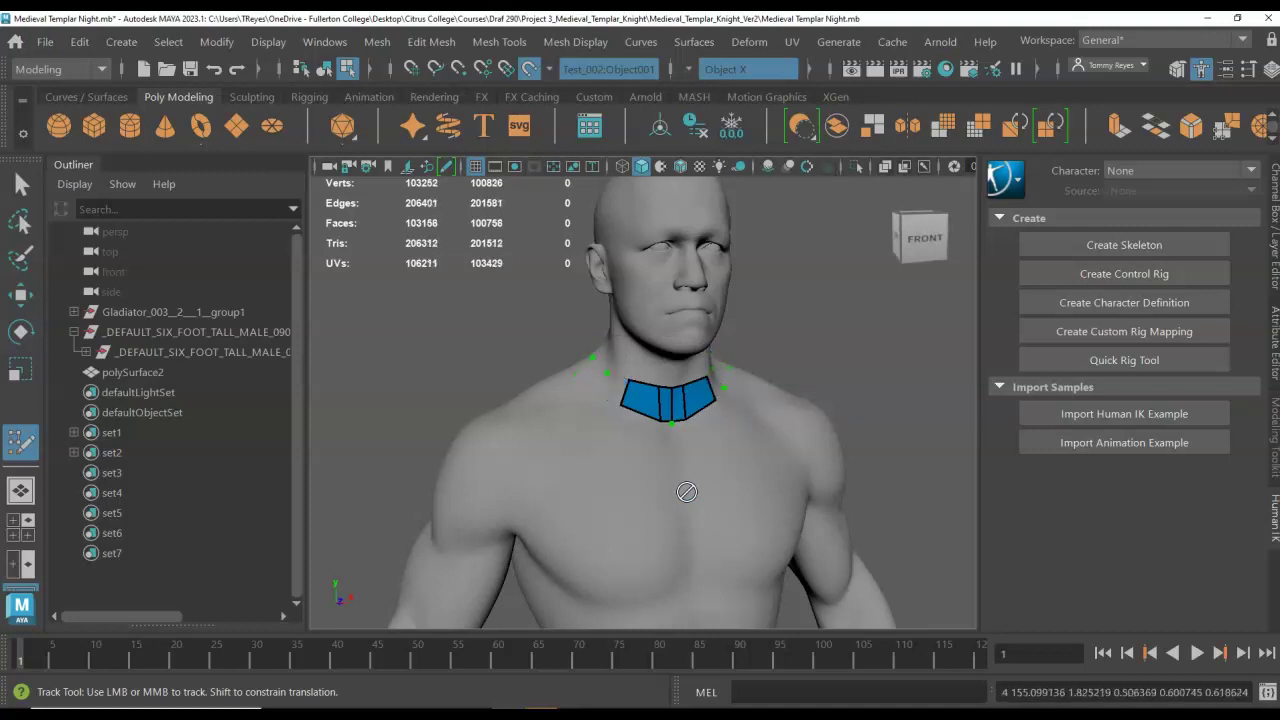
{"action": "key", "text": "ctrl+z"}
{"action": "key", "text": "ctrl+z"}
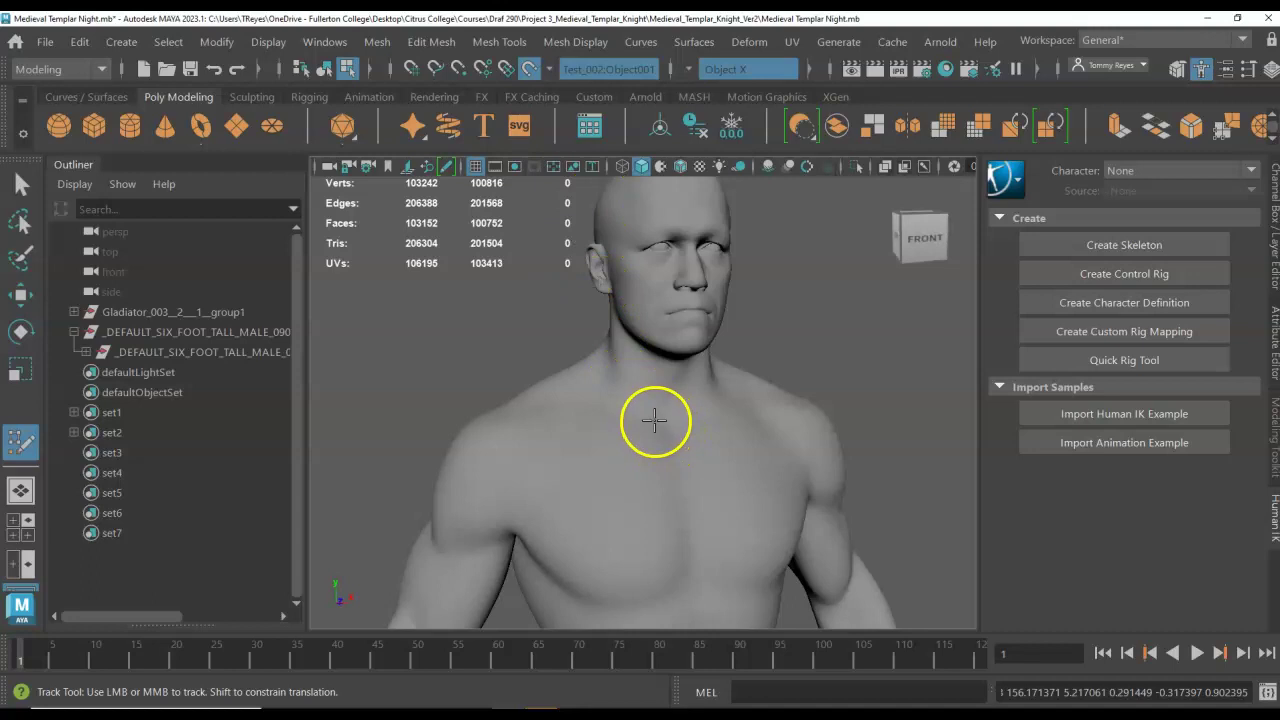
- Draw a mirrored pair of quads lower on the upper chest and bridge them with faces welded at the centreline
{"action": "left_click", "coordinate": [661, 419]}
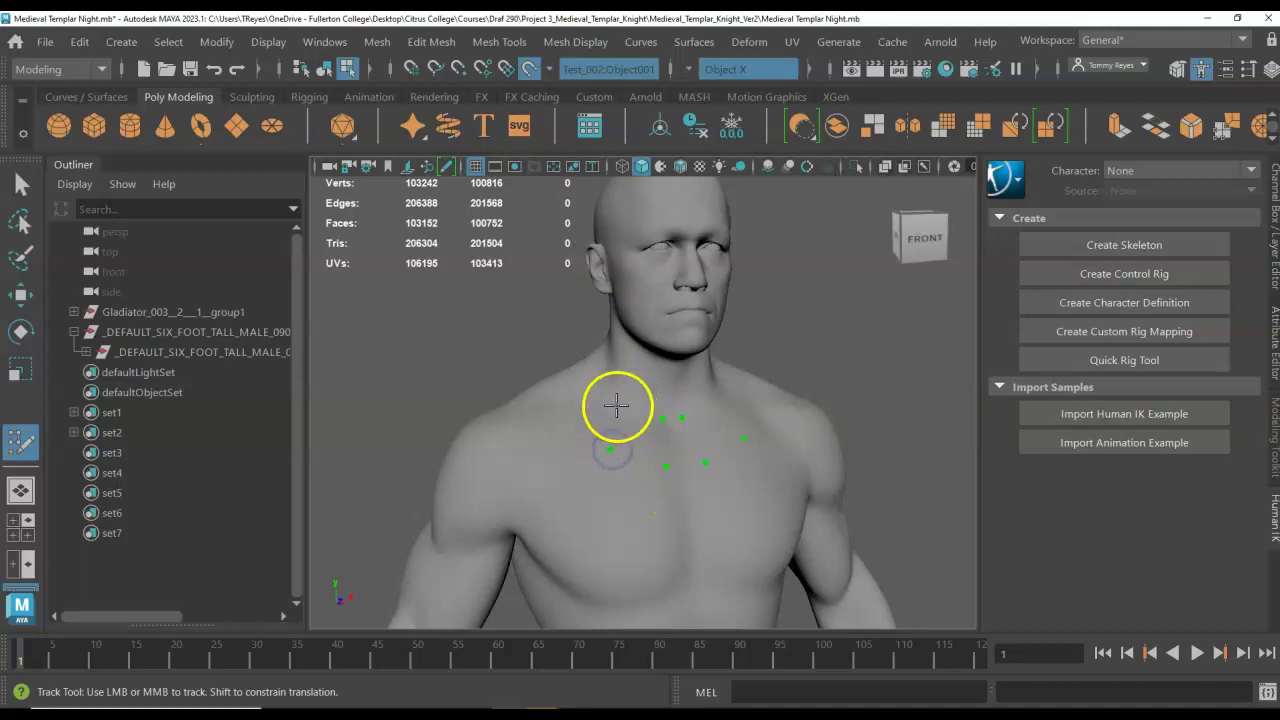
{"action": "left_click", "coordinate": [628, 441], "text": "shift"}
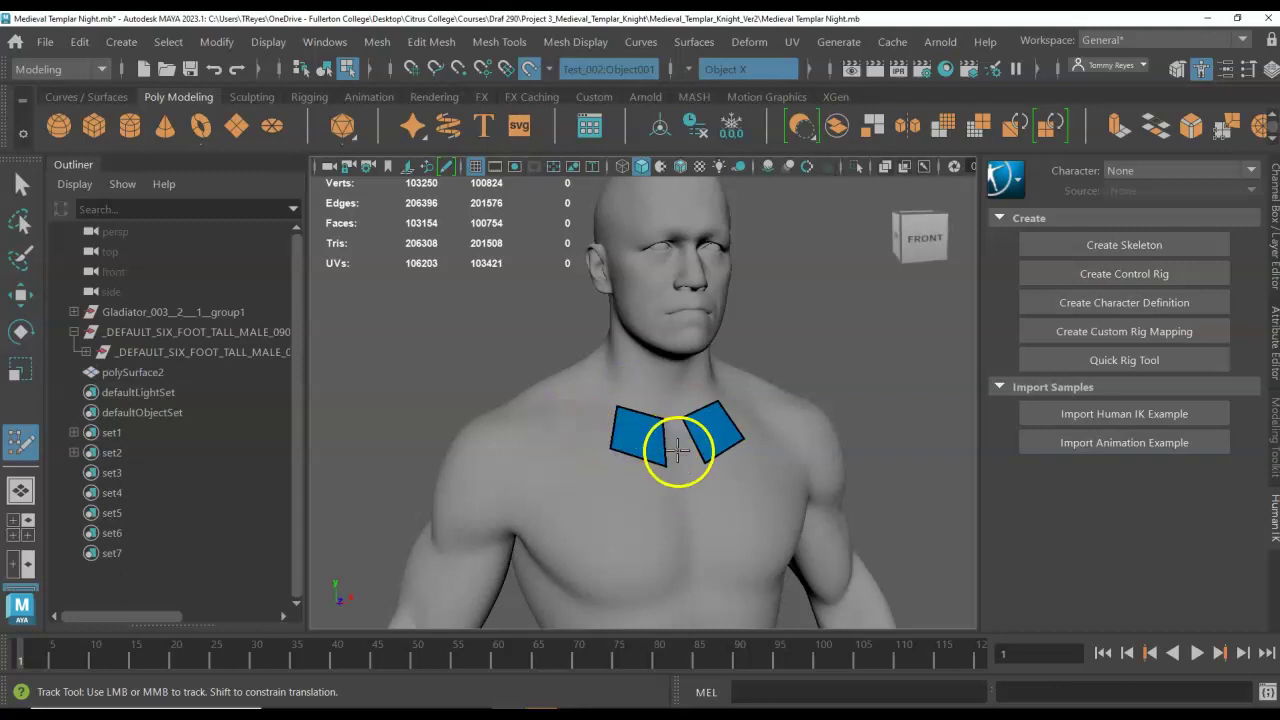
{"action": "scroll", "coordinate": [675, 424], "scroll_direction": "up", "scroll_amount": 3}
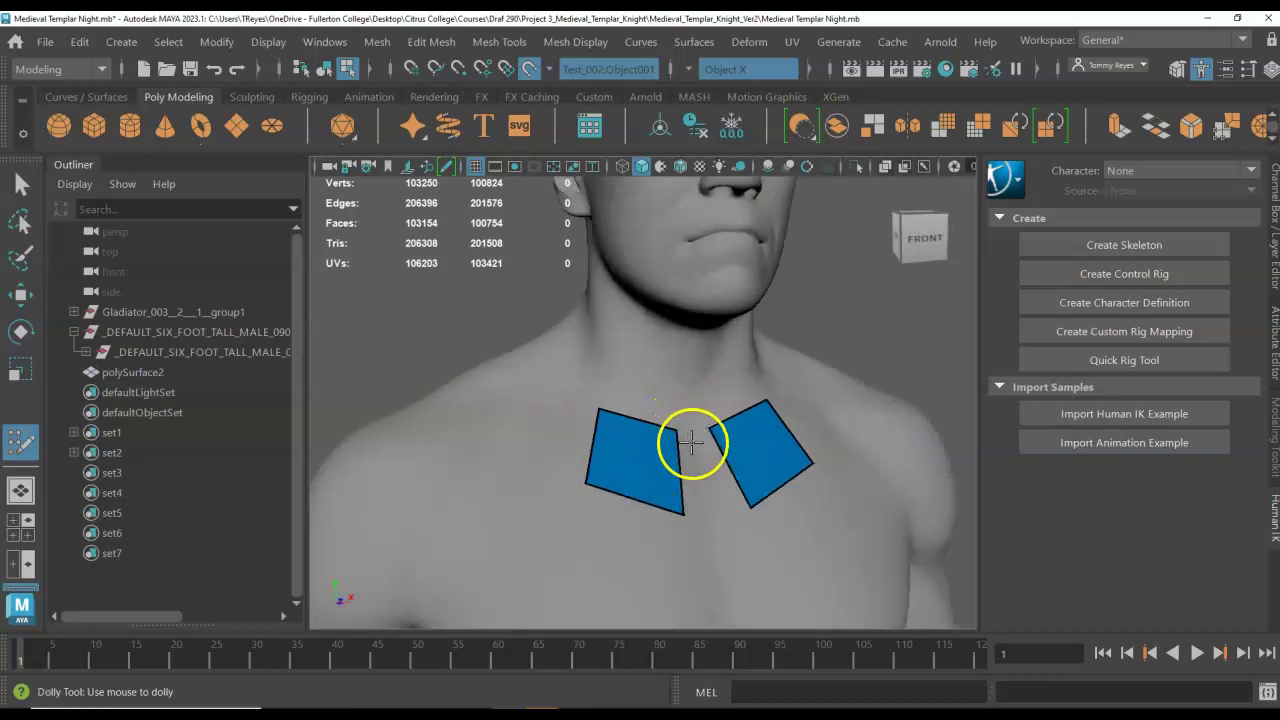
{"action": "left_click", "coordinate": [705, 509]}
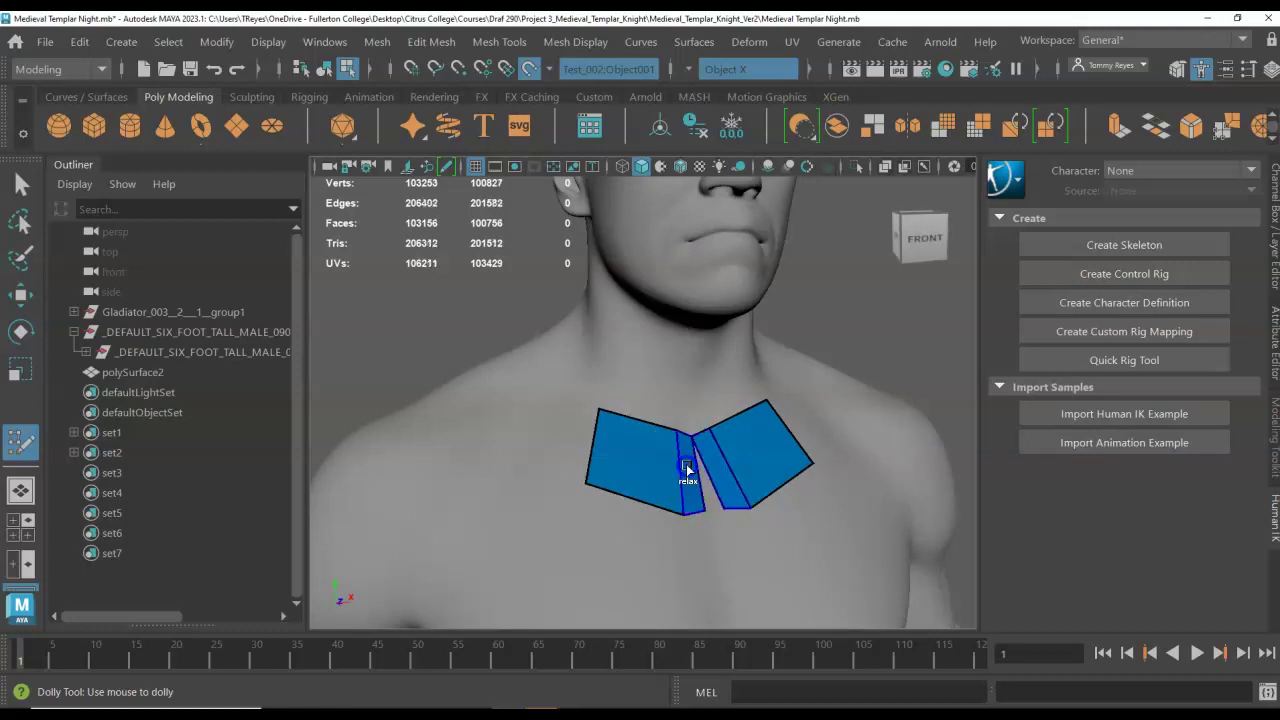
{"action": "scroll", "coordinate": [700, 495], "scroll_direction": "up", "scroll_amount": 3}
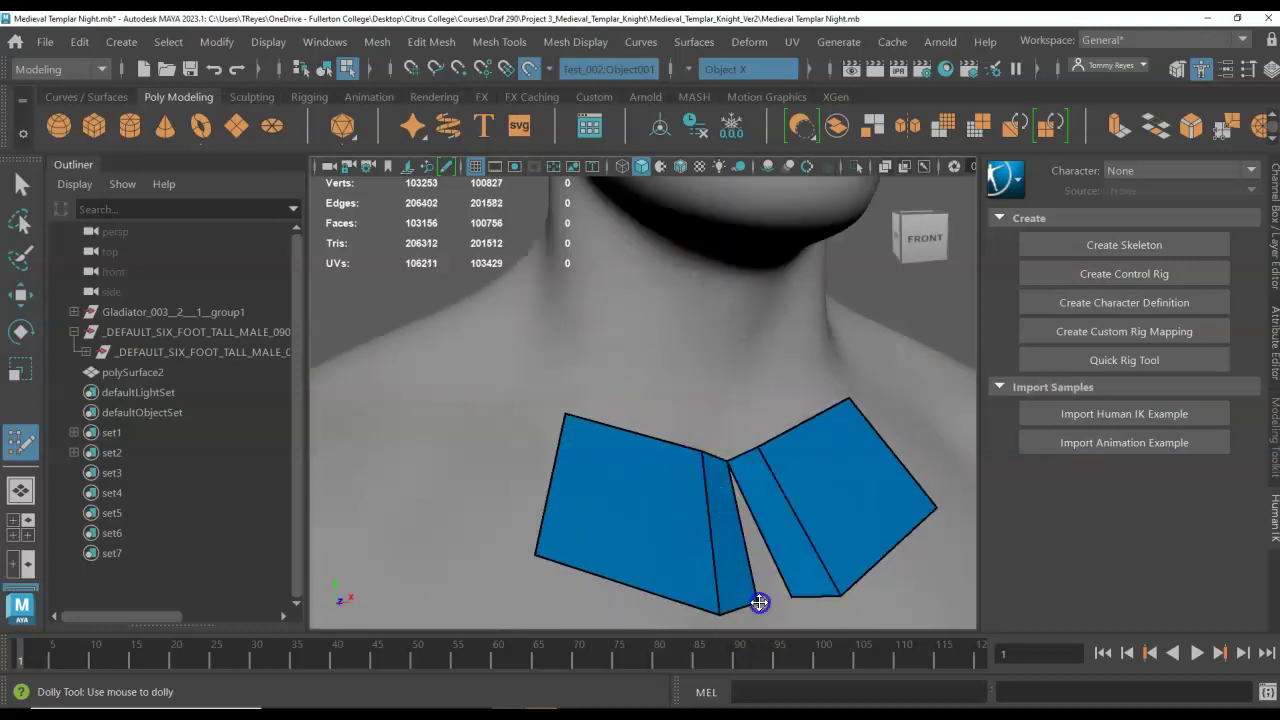
{"action": "left_click_drag", "start_coordinate": [761, 602], "coordinate": [778, 603]}
{"action": "scroll", "coordinate": [754, 480], "scroll_direction": "down", "scroll_amount": 4}
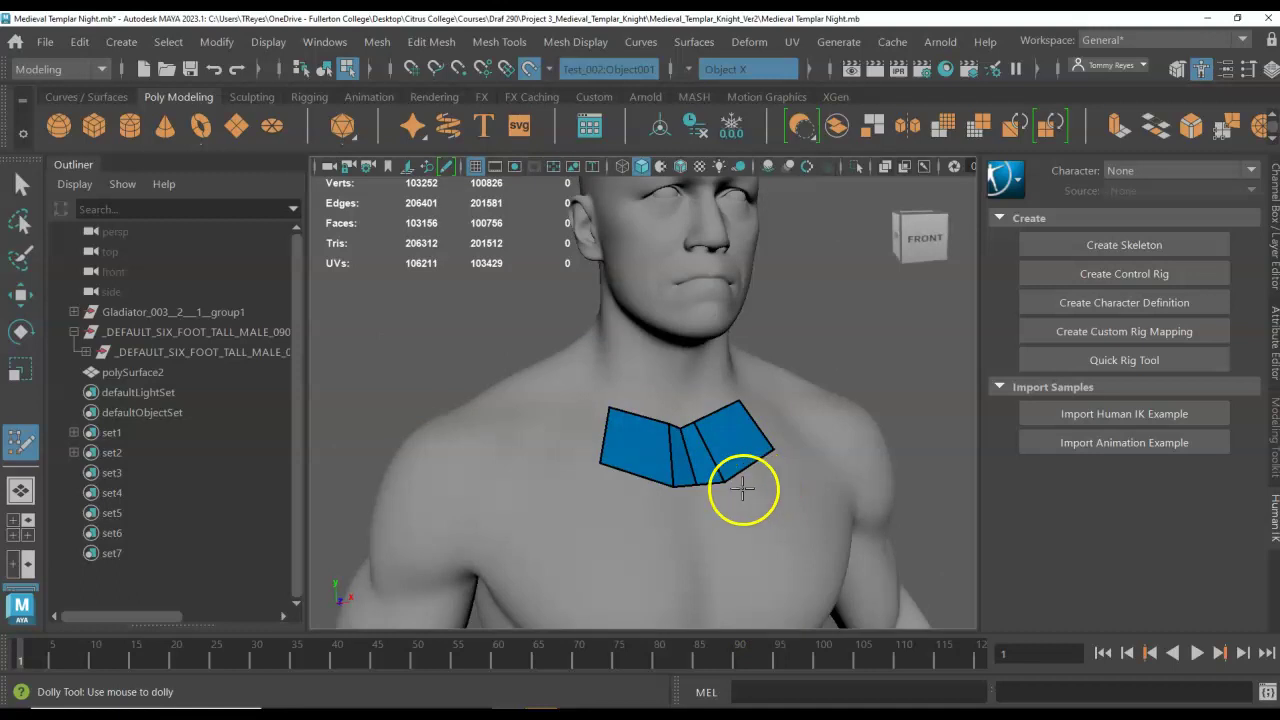
- Extend the neckline strip from the upper chest over the shoulder to the upper back with three mirrored quads
{"action": "left_click", "coordinate": [562, 389]}
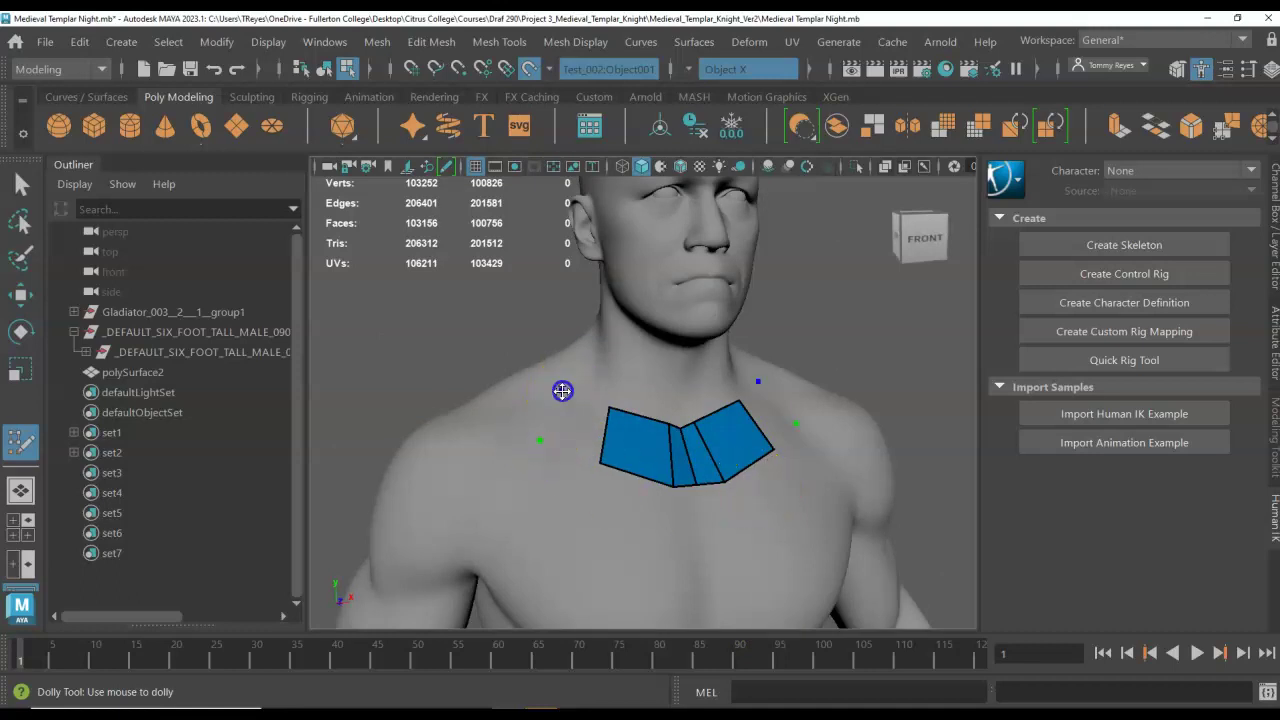
{"action": "left_click", "coordinate": [577, 429], "text": "shift"}
{"action": "left_click_drag", "start_coordinate": [528, 414], "coordinate": [654, 443], "text": "alt"}
{"action": "left_click", "coordinate": [612, 430]}
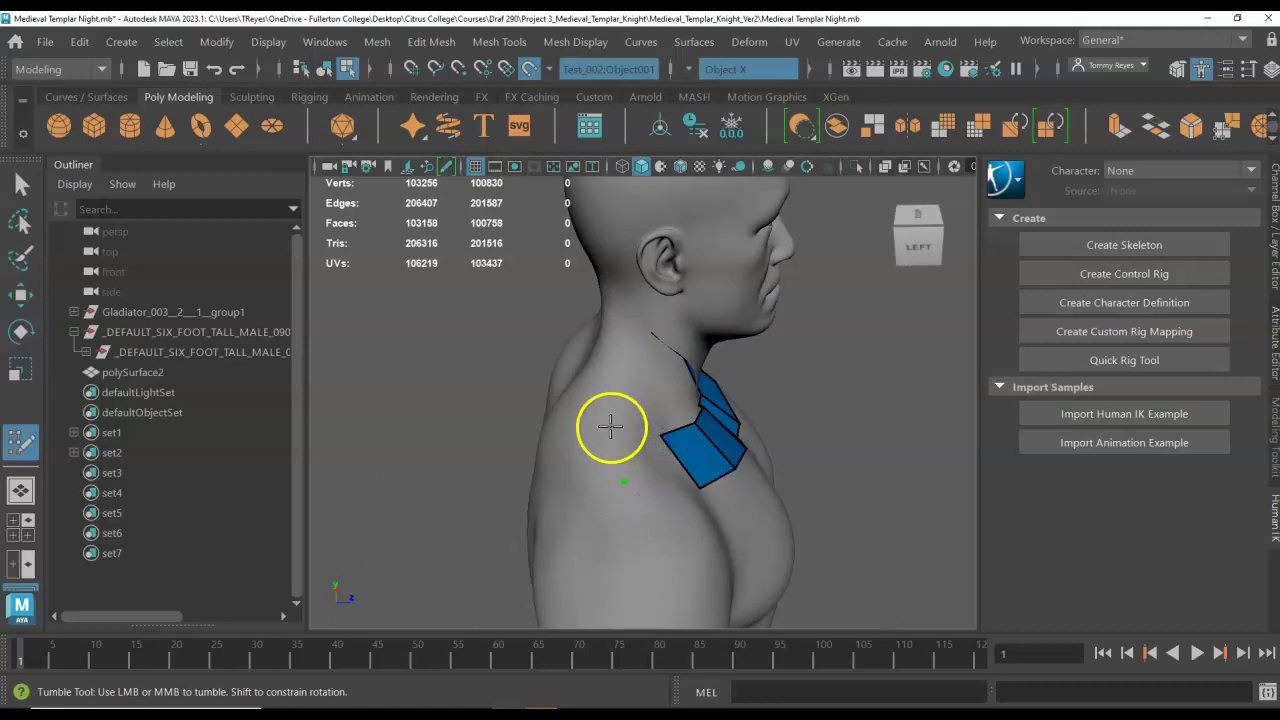
{"action": "left_click_drag", "start_coordinate": [566, 469], "coordinate": [614, 467], "text": "alt"}
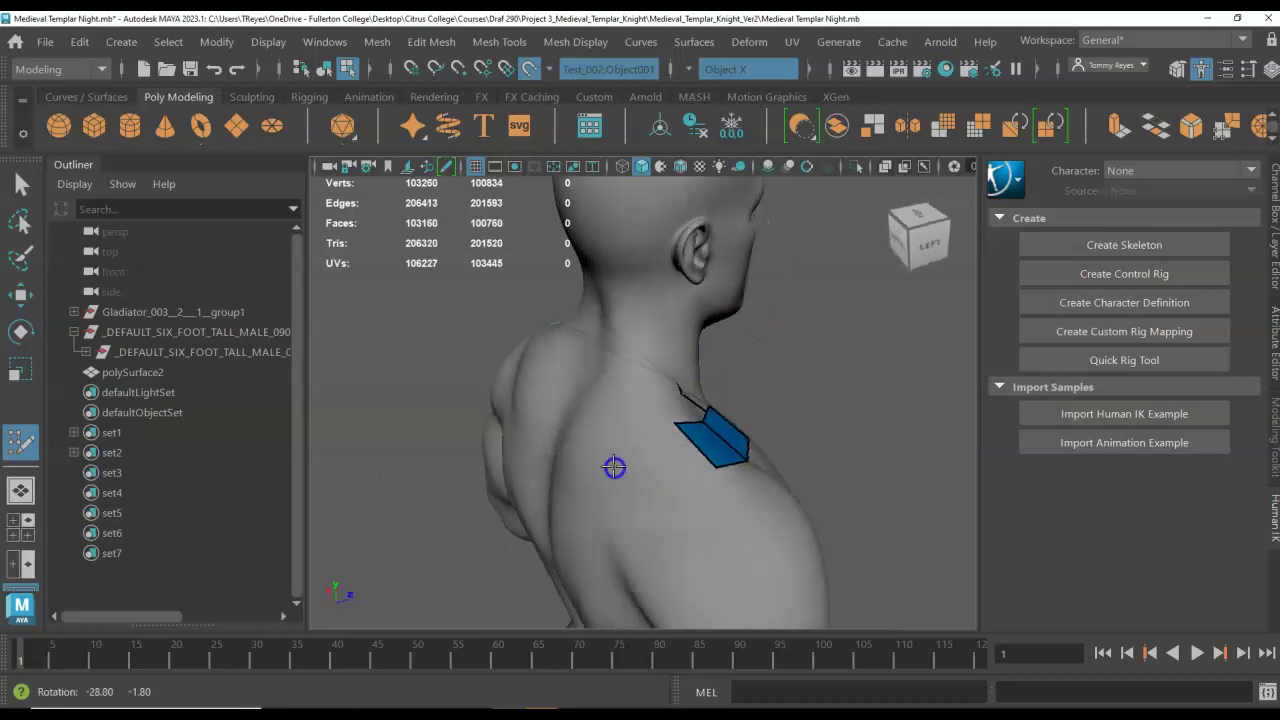
{"action": "left_click", "coordinate": [619, 422]}
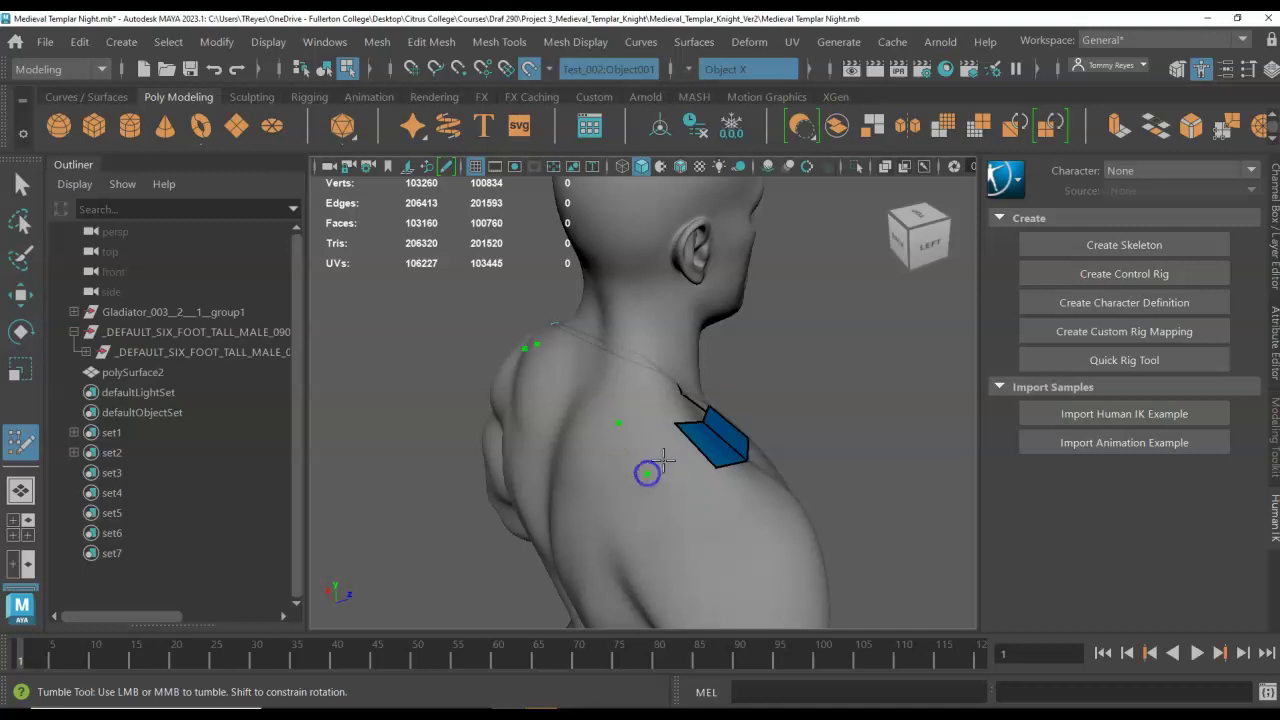
{"action": "left_click", "coordinate": [667, 456], "text": "shift"}
- Continue the neckline strip across the upper back and bridge both sides with faces at the rear centreline
{"action": "mouse_move", "coordinate": [669, 454]}
{"action": "left_mouse_down", "text": "alt"}
{"action": "mouse_move", "coordinate": [629, 457]}
{"action": "mouse_move", "coordinate": [651, 451]}
{"action": "left_mouse_up", "text": "alt"}
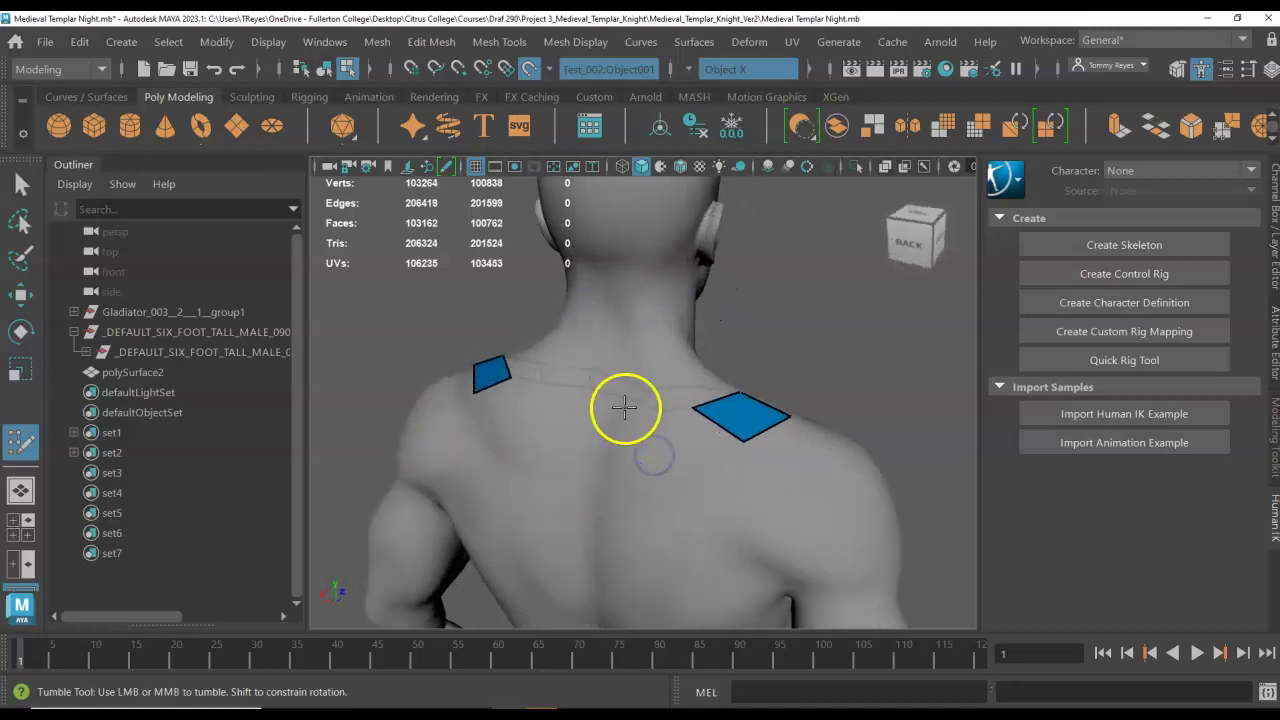
{"action": "left_click", "coordinate": [651, 460]}
{"action": "left_click", "coordinate": [676, 436], "text": "shift"}
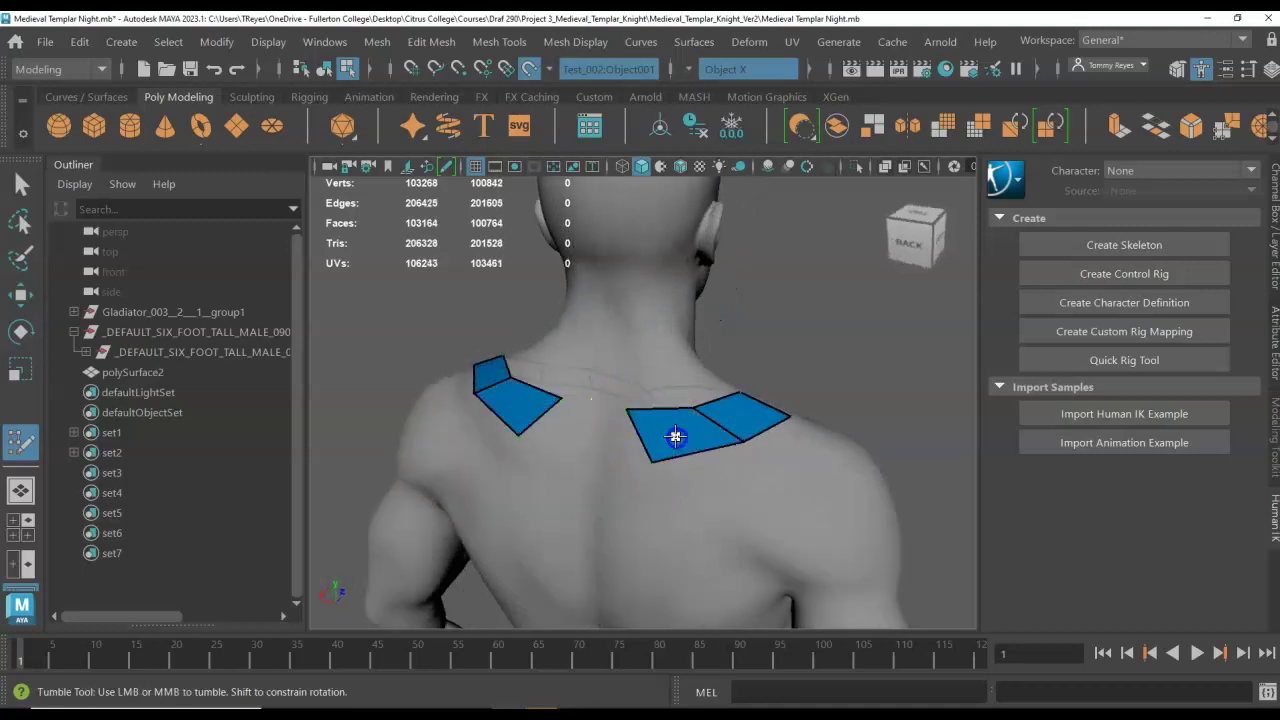
{"action": "left_click", "coordinate": [598, 425], "text": "shift"}
{"action": "scroll", "coordinate": [603, 457], "scroll_direction": "up", "scroll_amount": 5}
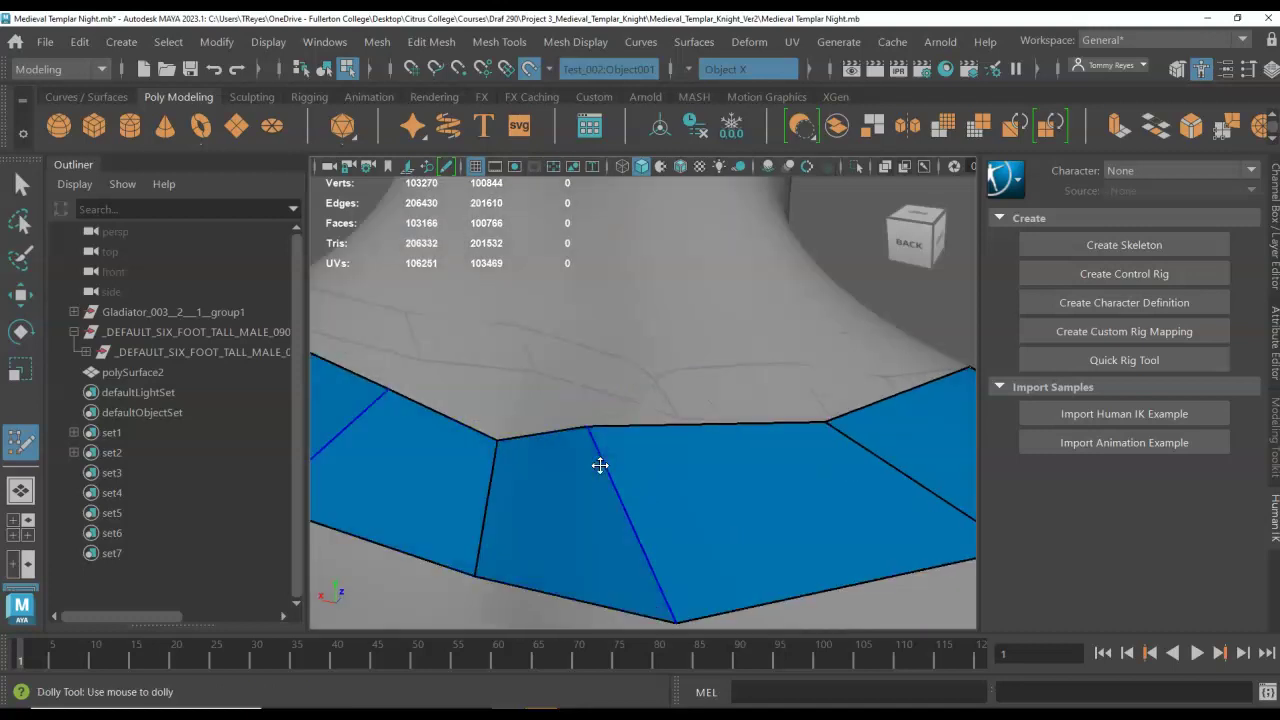
- Add mirrored quads below the neckline strip at the front, running from the shoulder across the chest toward the armpit
{"action": "scroll", "coordinate": [585, 455], "scroll_direction": "down", "scroll_amount": 7}
{"action": "left_click_drag", "start_coordinate": [570, 447], "coordinate": [457, 454], "text": "alt"}
{"action": "scroll", "coordinate": [594, 434], "scroll_direction": "up", "scroll_amount": 5}
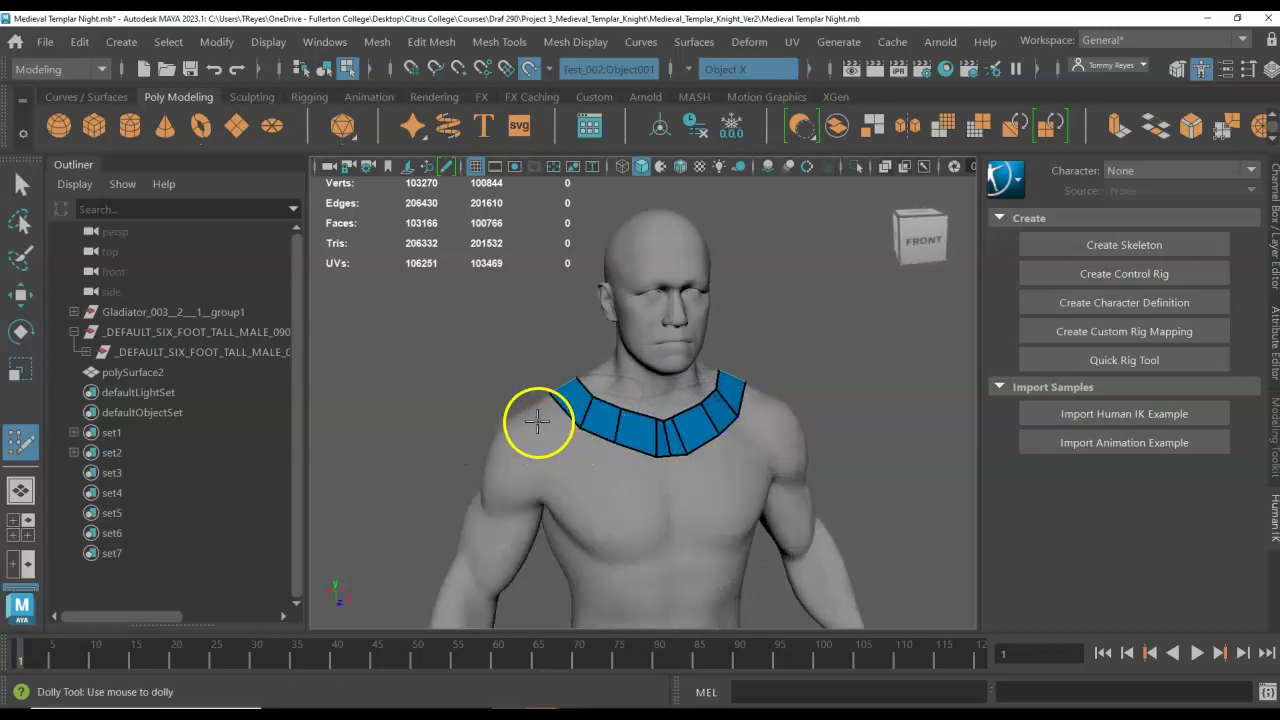
{"action": "left_click", "coordinate": [554, 421], "text": "shift"}
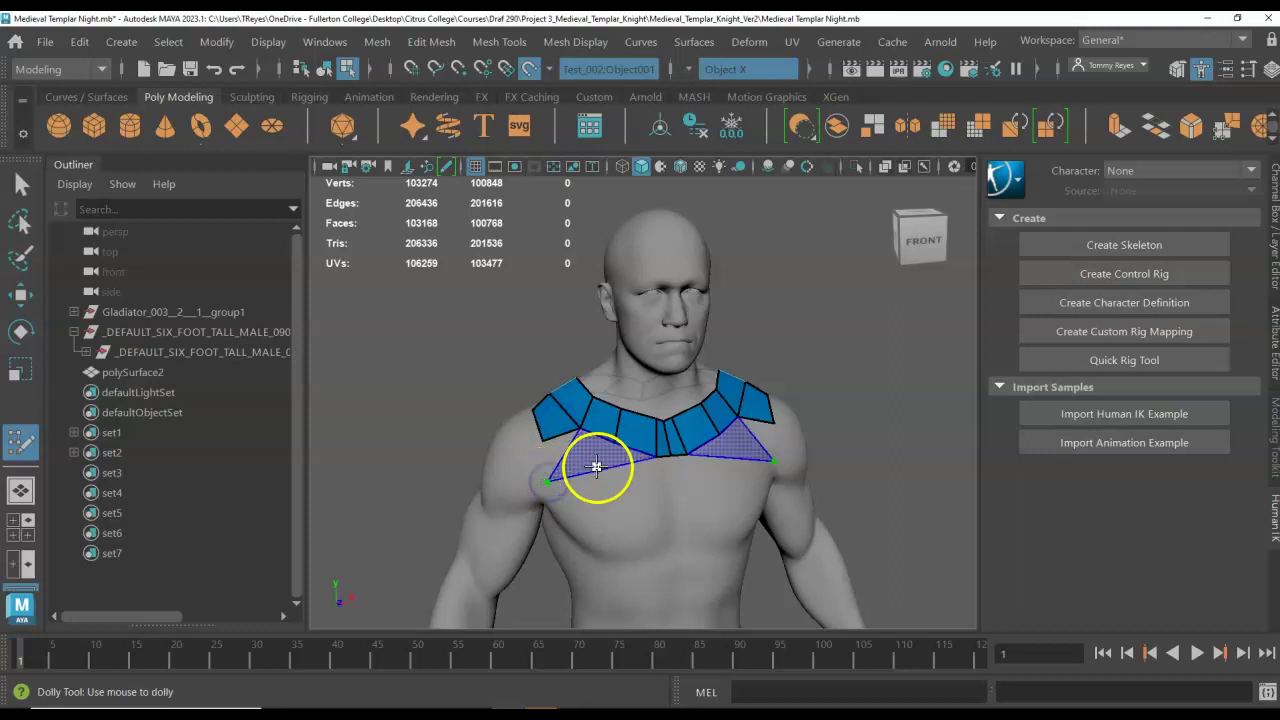
{"action": "left_click", "coordinate": [572, 462], "text": "shift"}
{"action": "middle_click_drag", "start_coordinate": [564, 495], "coordinate": [557, 428], "text": "alt"}
{"action": "scroll", "coordinate": [558, 427], "scroll_direction": "up", "scroll_amount": 5}
{"action": "middle_click_drag", "start_coordinate": [505, 491], "coordinate": [571, 394], "text": "alt"}
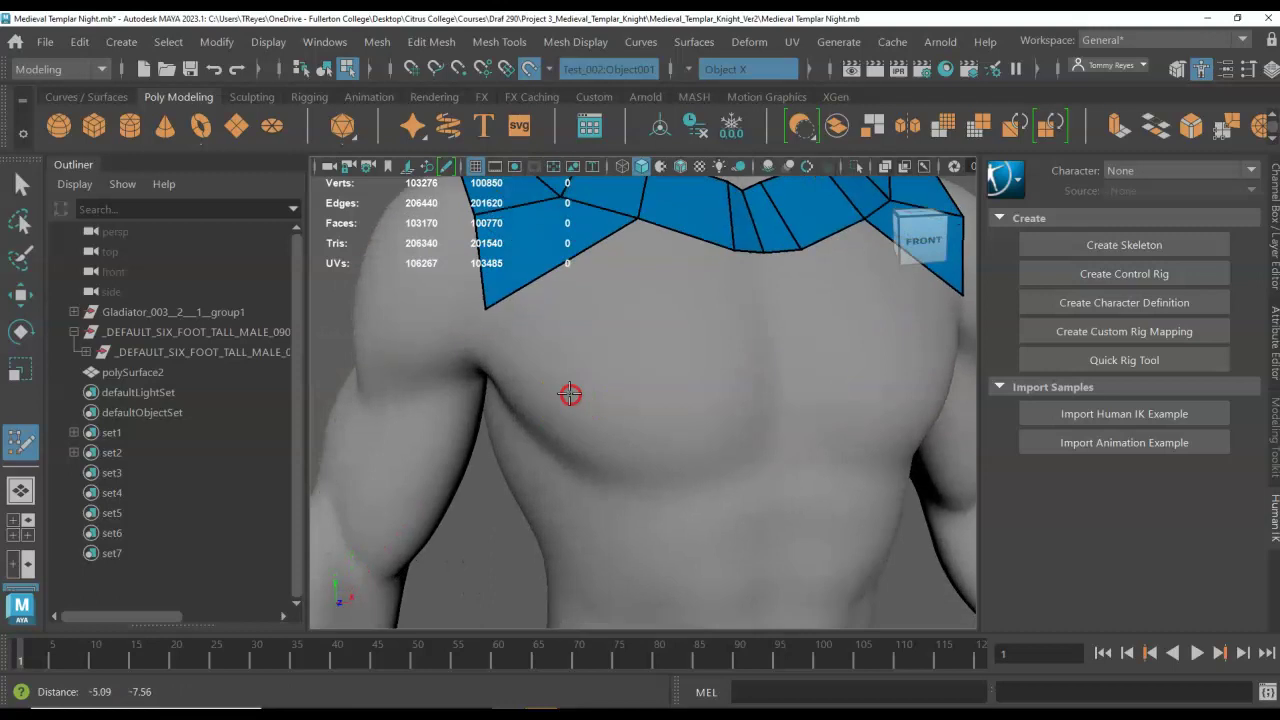
{"action": "left_click", "coordinate": [519, 410]}
{"action": "left_click", "coordinate": [560, 350], "text": "shift"}
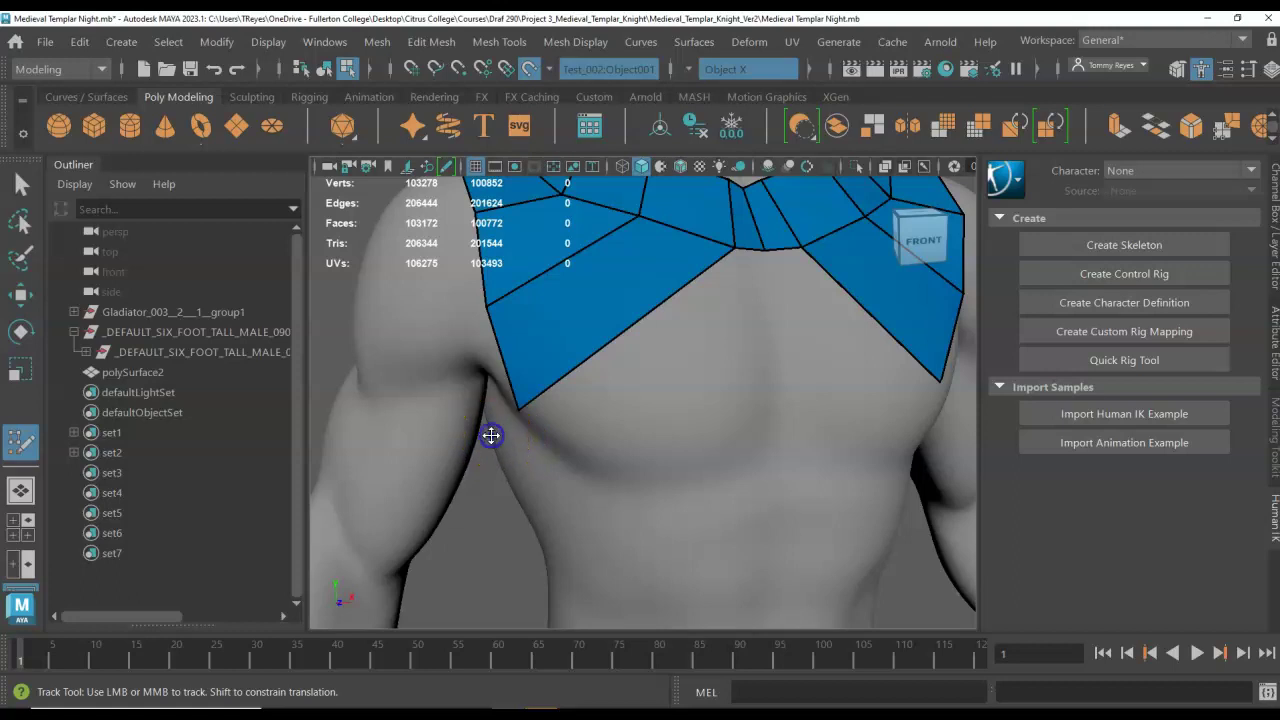
- Draw a mirrored quad on the side of the ribcage just below the armpit, joined to the chest quads' lower corner
{"action": "left_click", "coordinate": [491, 436]}
{"action": "left_click_drag", "start_coordinate": [540, 512], "coordinate": [631, 438], "text": "alt"}
{"action": "mouse_move", "coordinate": [540, 468]}
{"action": "left_mouse_down", "text": "alt"}
{"action": "mouse_move", "coordinate": [634, 429]}
{"action": "mouse_move", "coordinate": [659, 454]}
{"action": "left_mouse_up", "text": "alt"}
{"action": "left_click", "coordinate": [549, 473]}
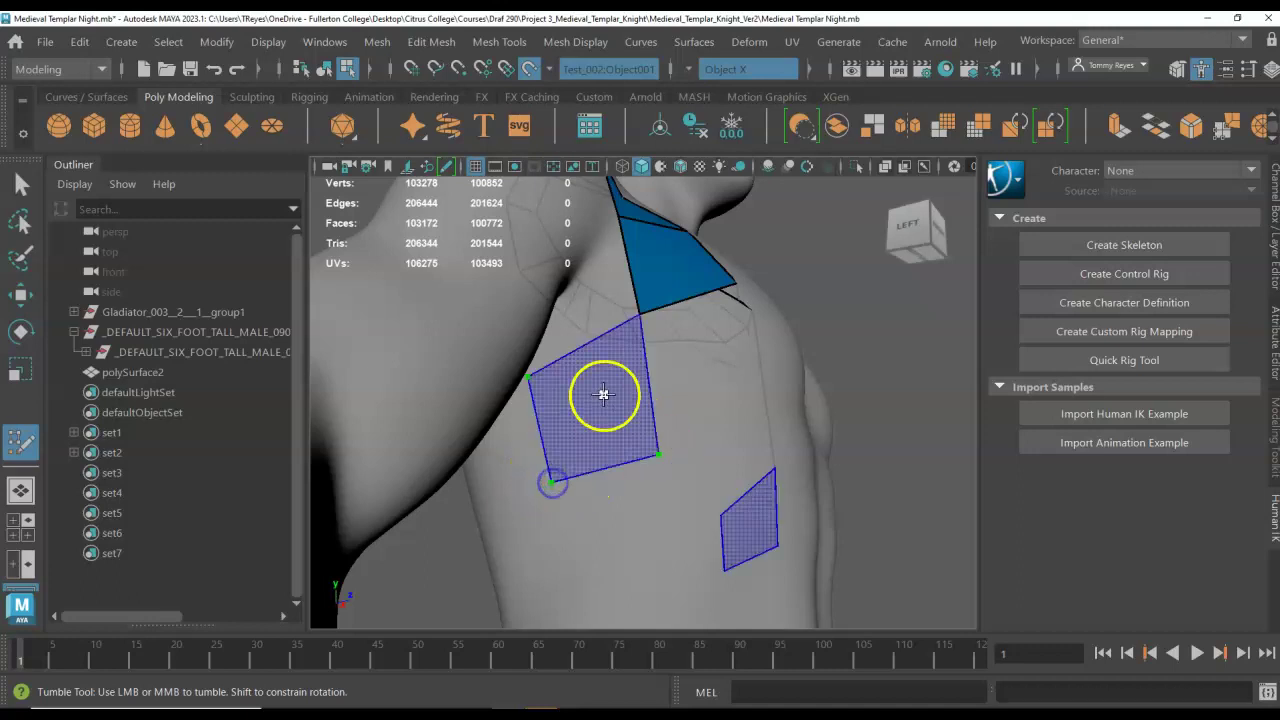
{"action": "left_click", "coordinate": [604, 394], "text": "shift"}
- Extend the underarm quad toward the back with one mirrored quad, repositioning its points behind the armpit
{"action": "left_click", "coordinate": [712, 378]}
{"action": "mouse_move", "coordinate": [712, 378]}
{"action": "left_mouse_down", "text": "alt"}
{"action": "mouse_move", "coordinate": [663, 383]}
{"action": "mouse_move", "coordinate": [643, 403]}
{"action": "mouse_move", "coordinate": [720, 391]}
{"action": "left_mouse_up", "text": "alt"}
{"action": "left_click", "coordinate": [646, 302]}
{"action": "left_click", "coordinate": [627, 404]}
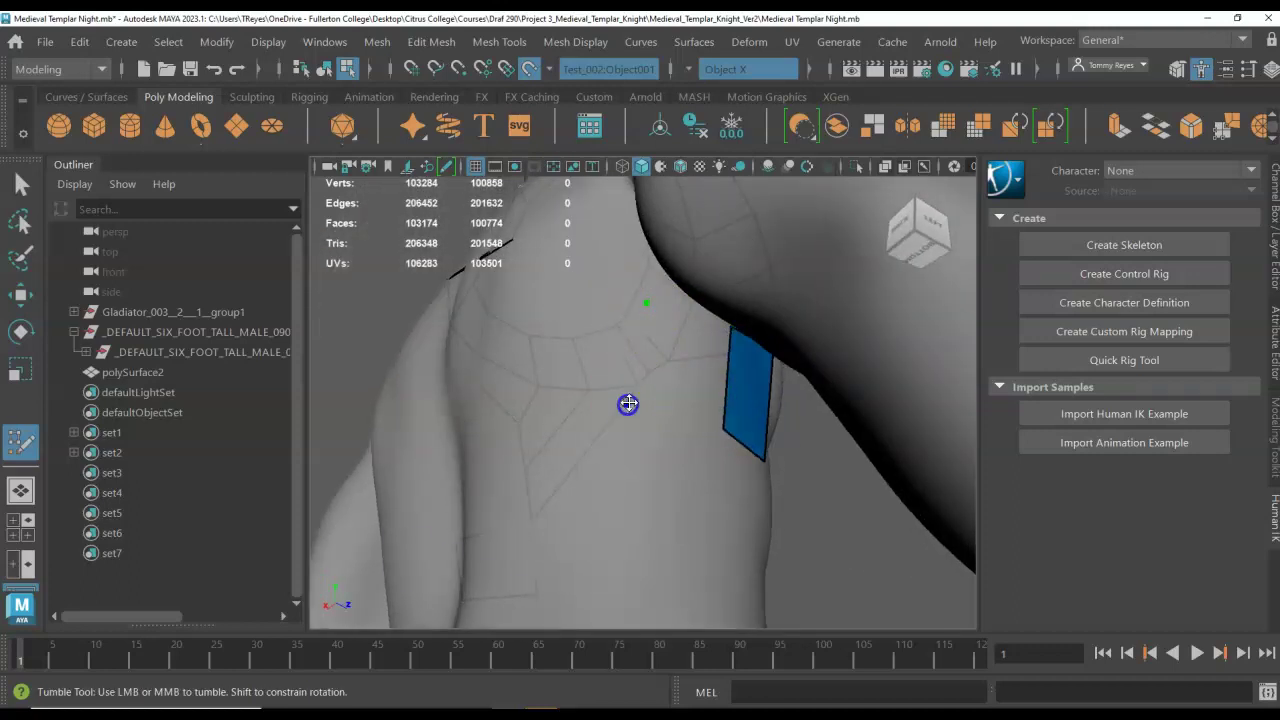
{"action": "left_click", "coordinate": [673, 356], "text": "shift"}
{"action": "key", "text": "ctrl+z"}
{"action": "left_click_drag", "start_coordinate": [672, 356], "coordinate": [646, 366]}
{"action": "left_click", "coordinate": [633, 282], "text": "shift"}
- Continue the underarm band onto the back with two more mirrored quads heading toward the spine
{"action": "left_click_drag", "start_coordinate": [595, 294], "coordinate": [666, 340], "text": "alt"}
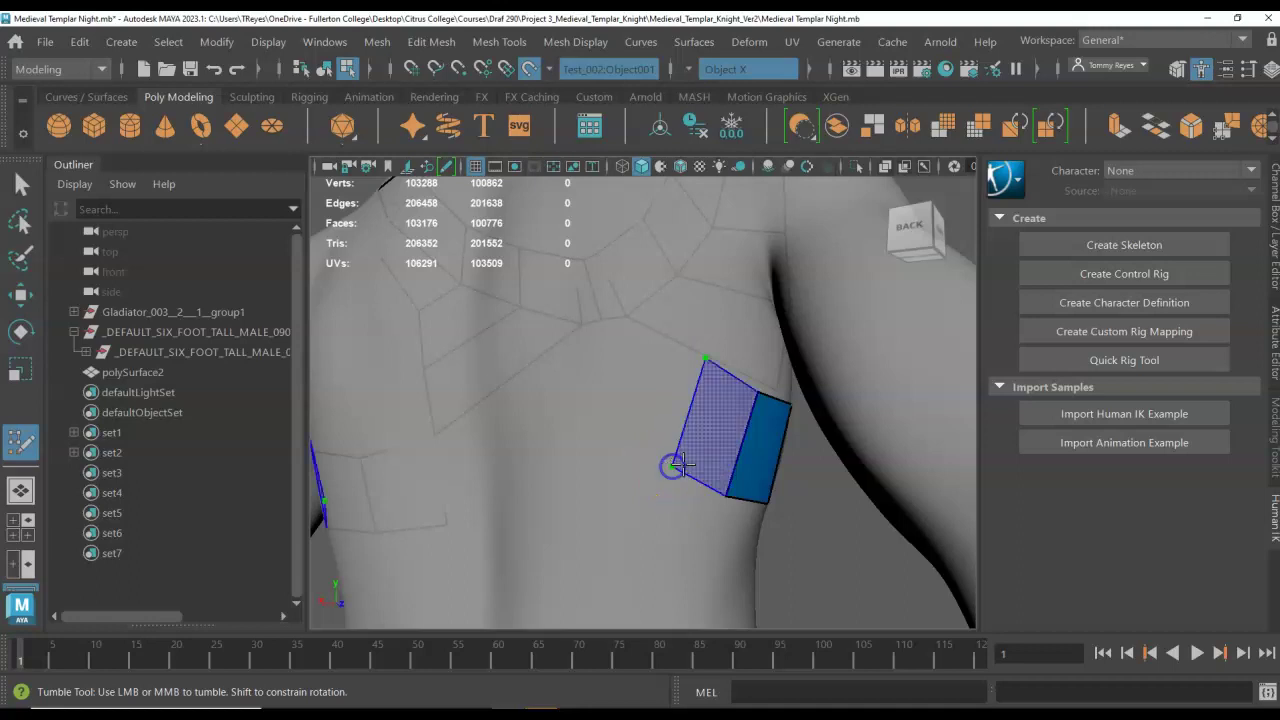
{"action": "left_click", "coordinate": [710, 447], "text": "shift"}
{"action": "middle_click_drag", "start_coordinate": [723, 400], "coordinate": [700, 482], "text": "alt"}
{"action": "left_click", "coordinate": [612, 473]}
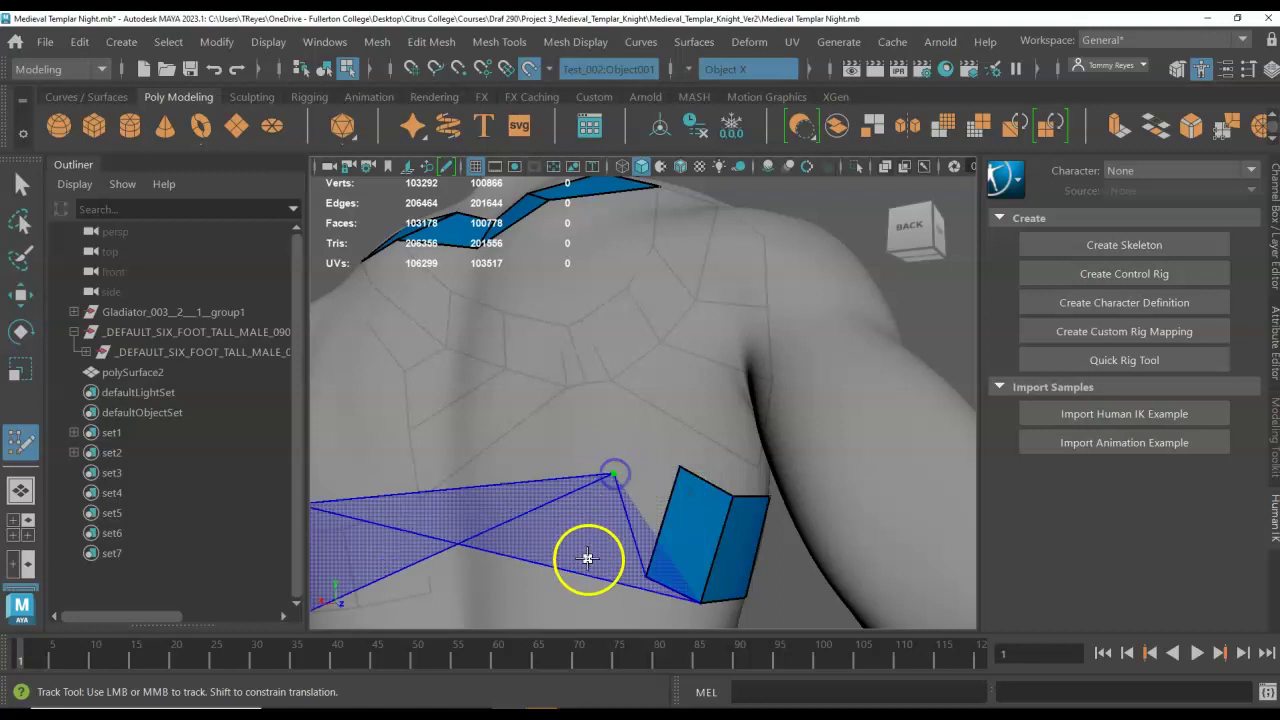
{"action": "left_click", "coordinate": [637, 517], "text": "shift"}
- Stack two rows of two mirrored quads above the back band, building up behind the armhole
{"action": "left_click", "coordinate": [700, 378]}
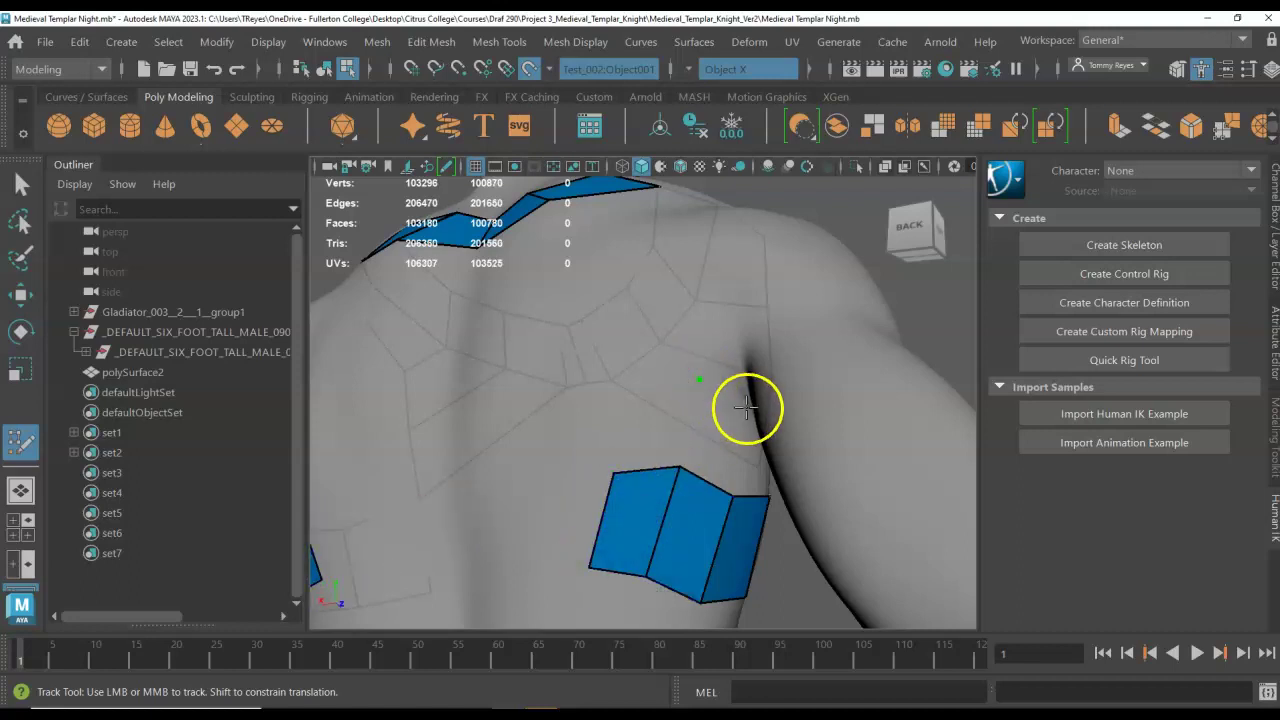
{"action": "left_click", "coordinate": [724, 432], "text": "shift"}
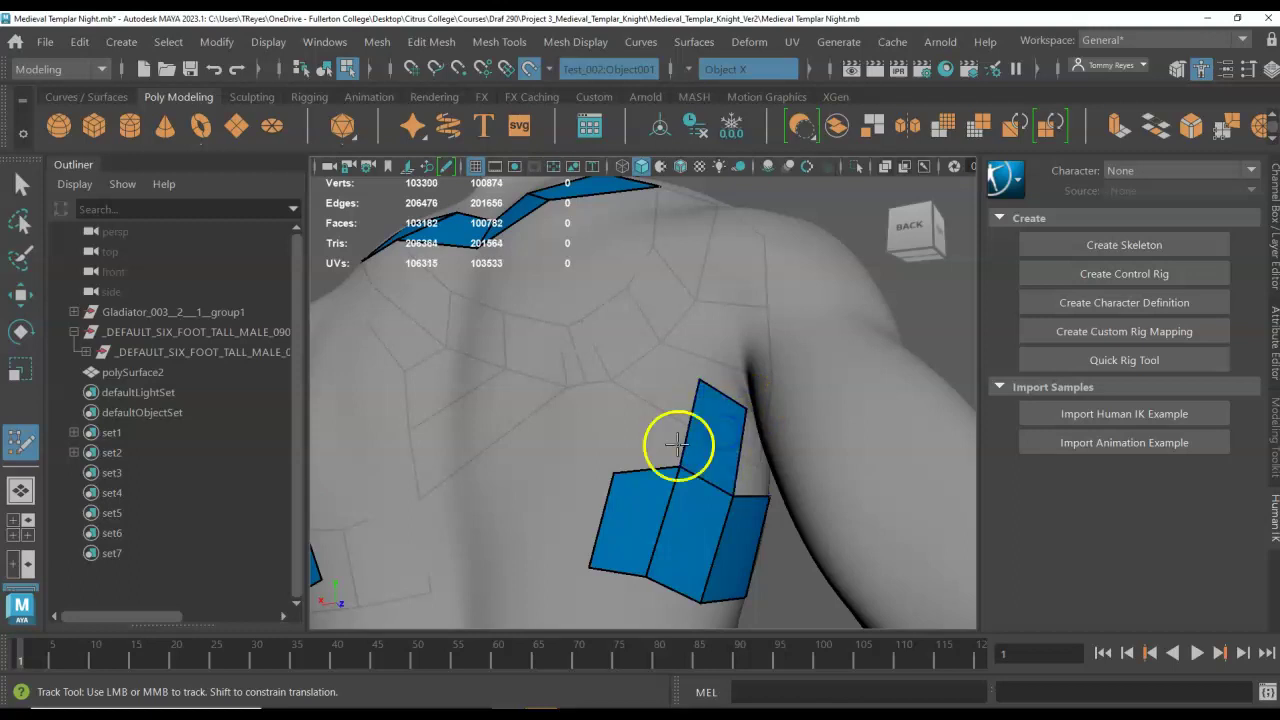
{"action": "left_click", "coordinate": [620, 374]}
{"action": "left_click", "coordinate": [660, 423], "text": "shift"}
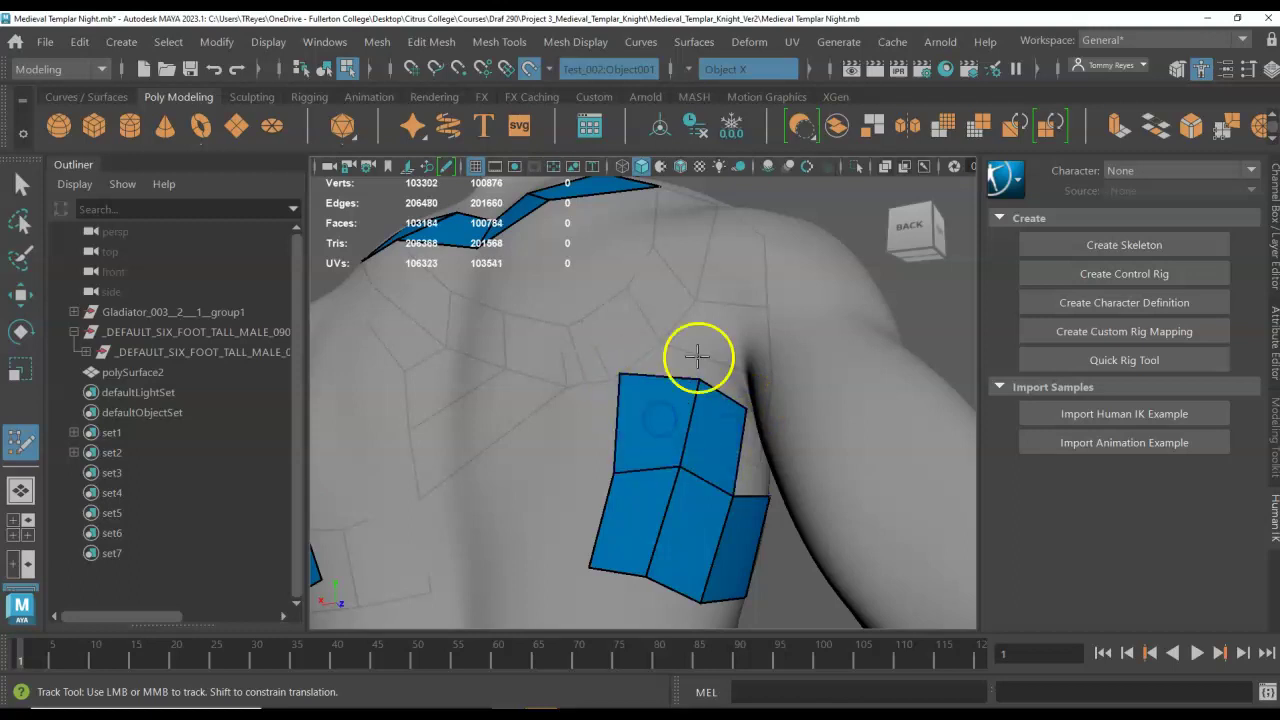
{"action": "middle_click_drag", "start_coordinate": [697, 357], "coordinate": [662, 461], "text": "alt"}
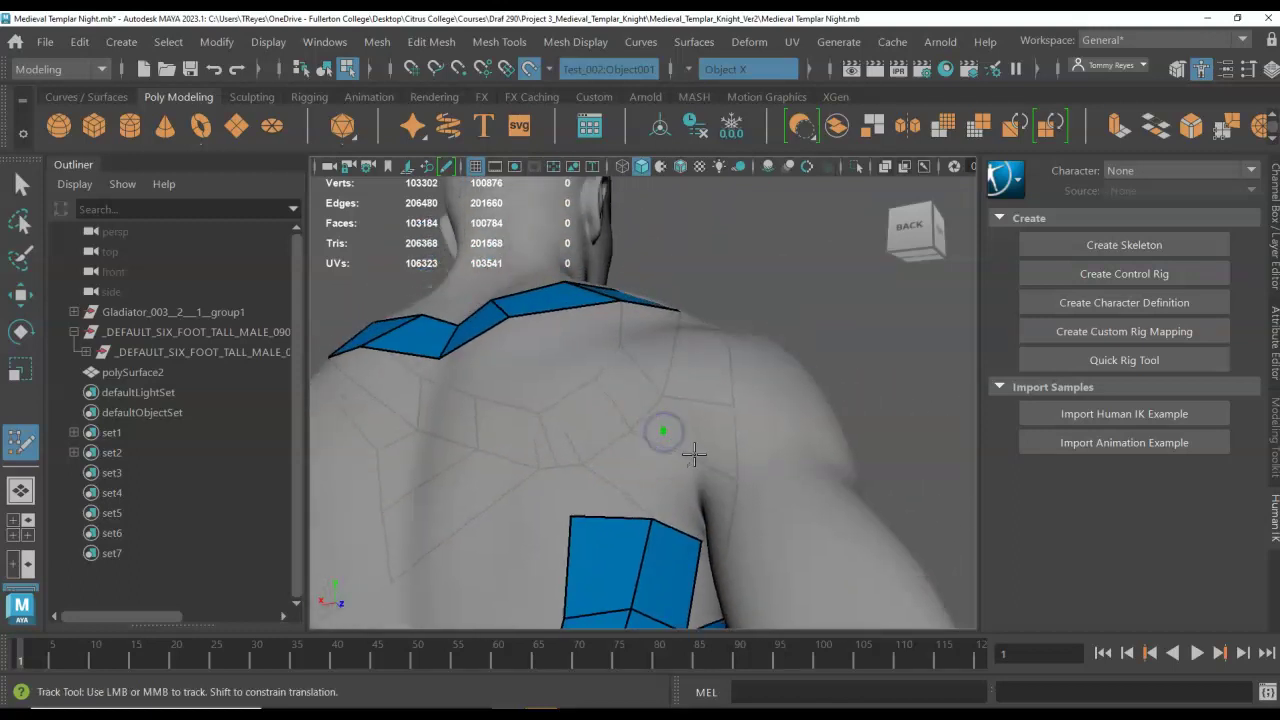
{"action": "left_click", "coordinate": [685, 462], "text": "shift"}
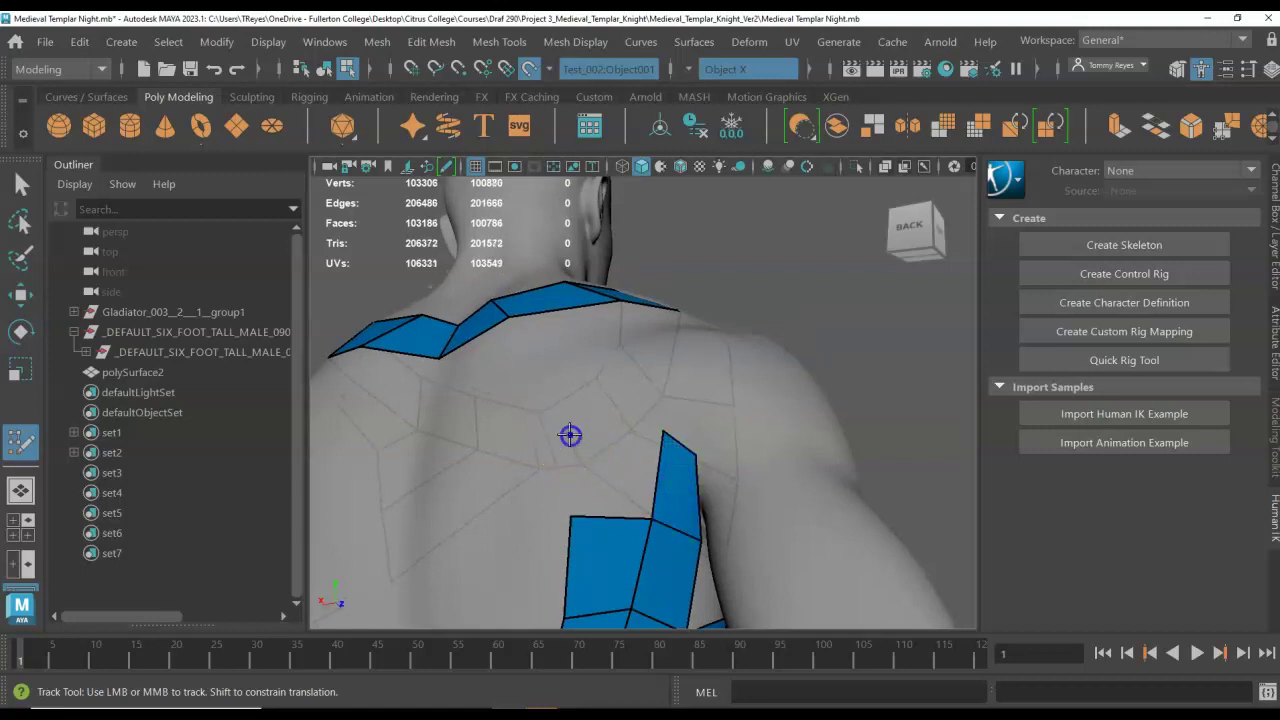
{"action": "left_click", "coordinate": [600, 462], "text": "shift"}
- Carry the back quads up over the shoulder blade and fill faces joining them to the neckline strip and shoulder
{"action": "left_click_drag", "start_coordinate": [726, 394], "coordinate": [668, 448], "text": "alt"}
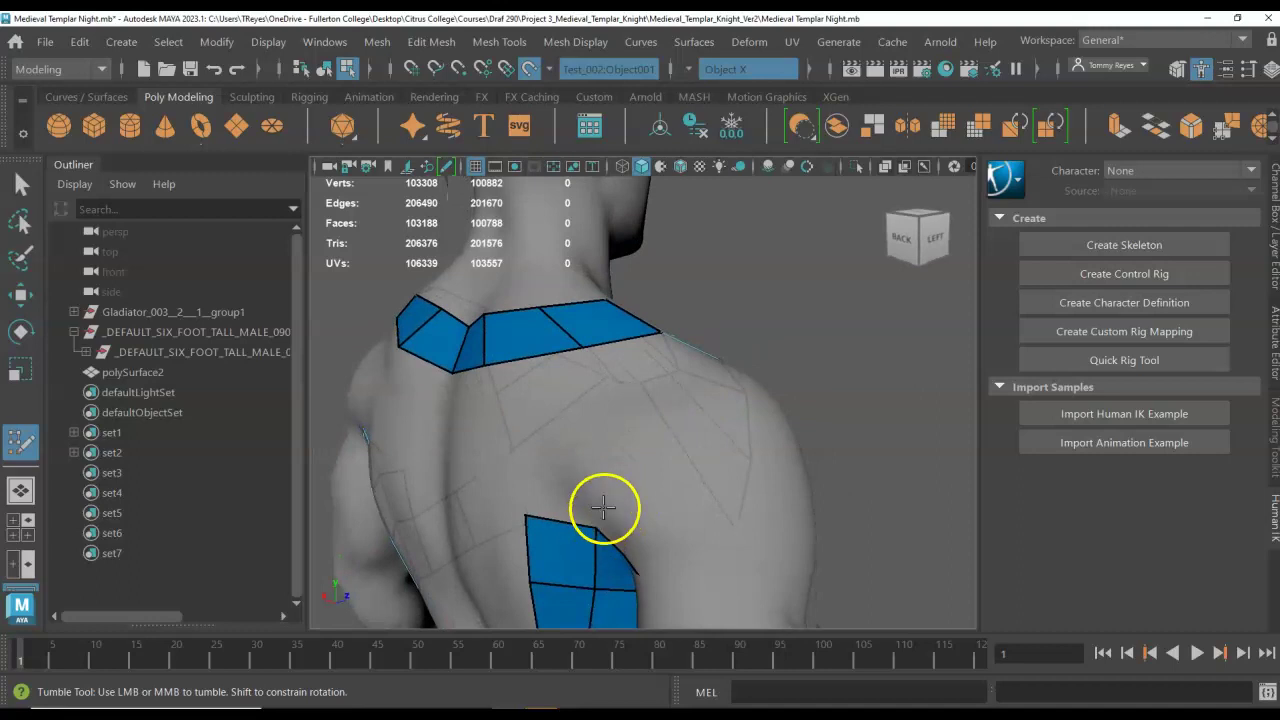
{"action": "left_click", "coordinate": [610, 475]}
{"action": "left_click", "coordinate": [535, 461]}
{"action": "left_click", "coordinate": [568, 485], "text": "shift"}
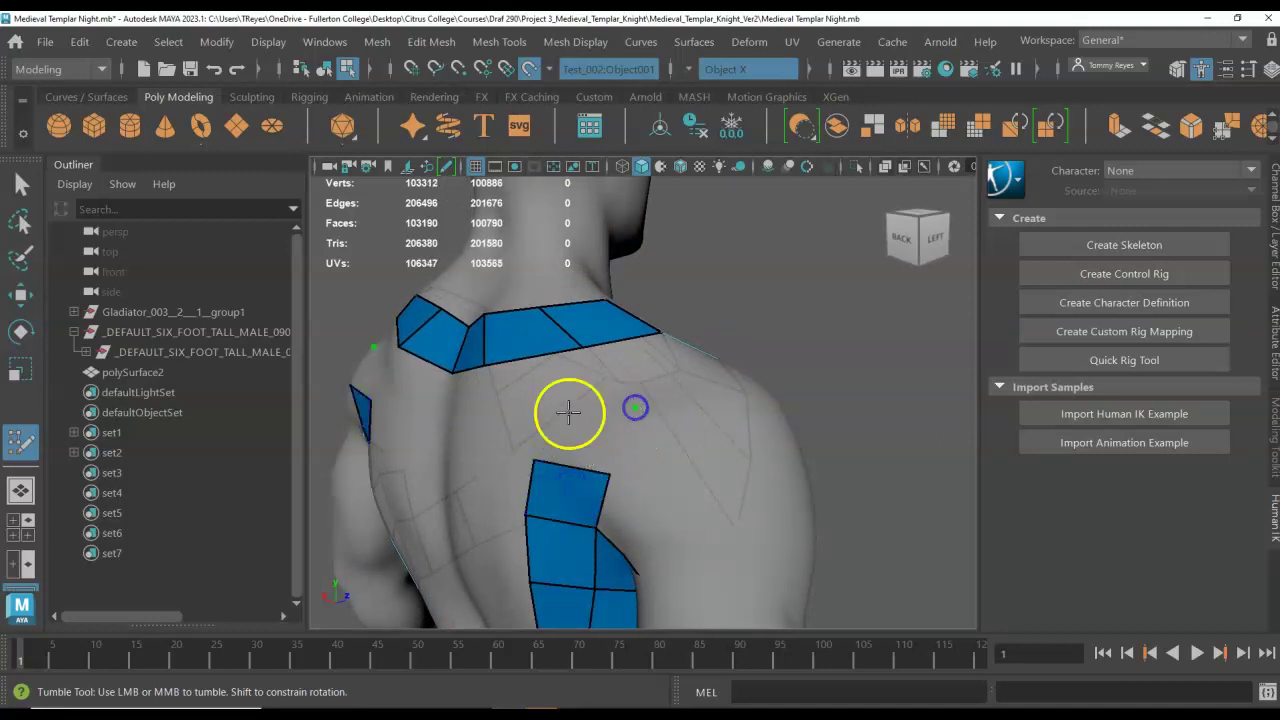
{"action": "left_click", "coordinate": [594, 443], "text": "shift"}
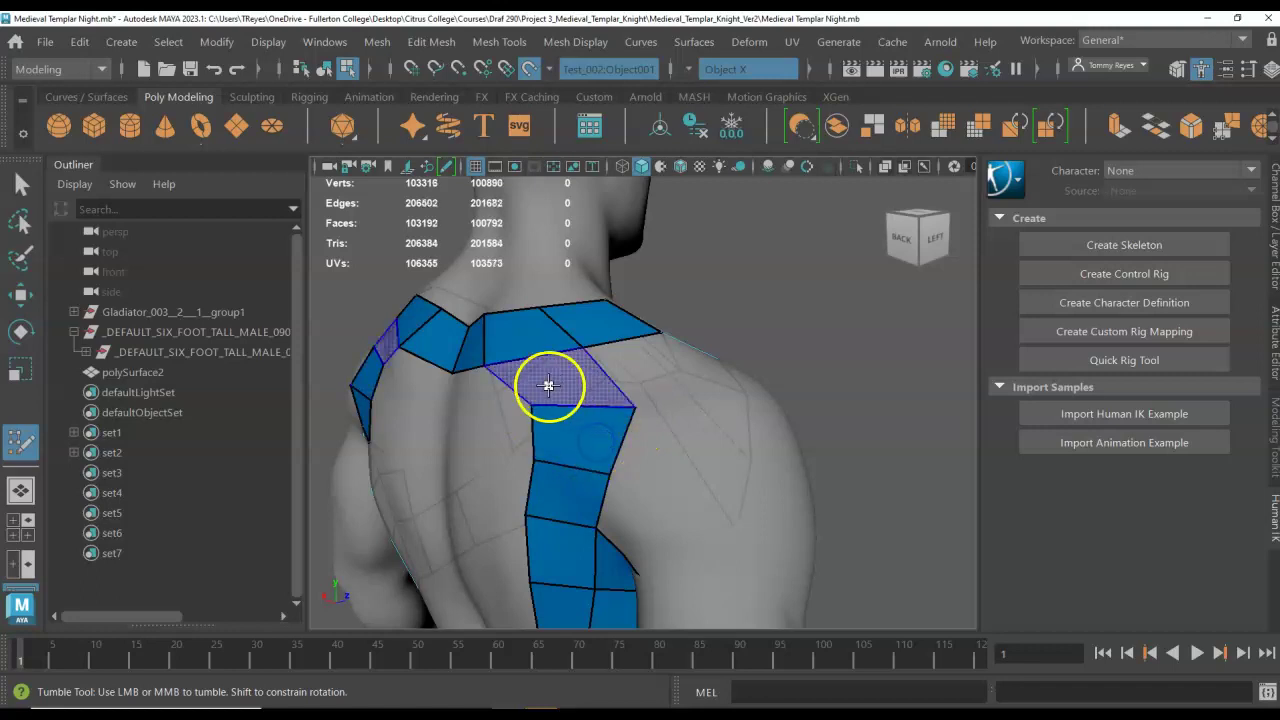
{"action": "left_click", "coordinate": [548, 385], "text": "shift"}
{"action": "mouse_move", "coordinate": [549, 380]}
{"action": "left_mouse_down", "text": "alt"}
{"action": "mouse_move", "coordinate": [683, 403]}
{"action": "mouse_move", "coordinate": [640, 409]}
{"action": "left_mouse_up", "text": "alt"}
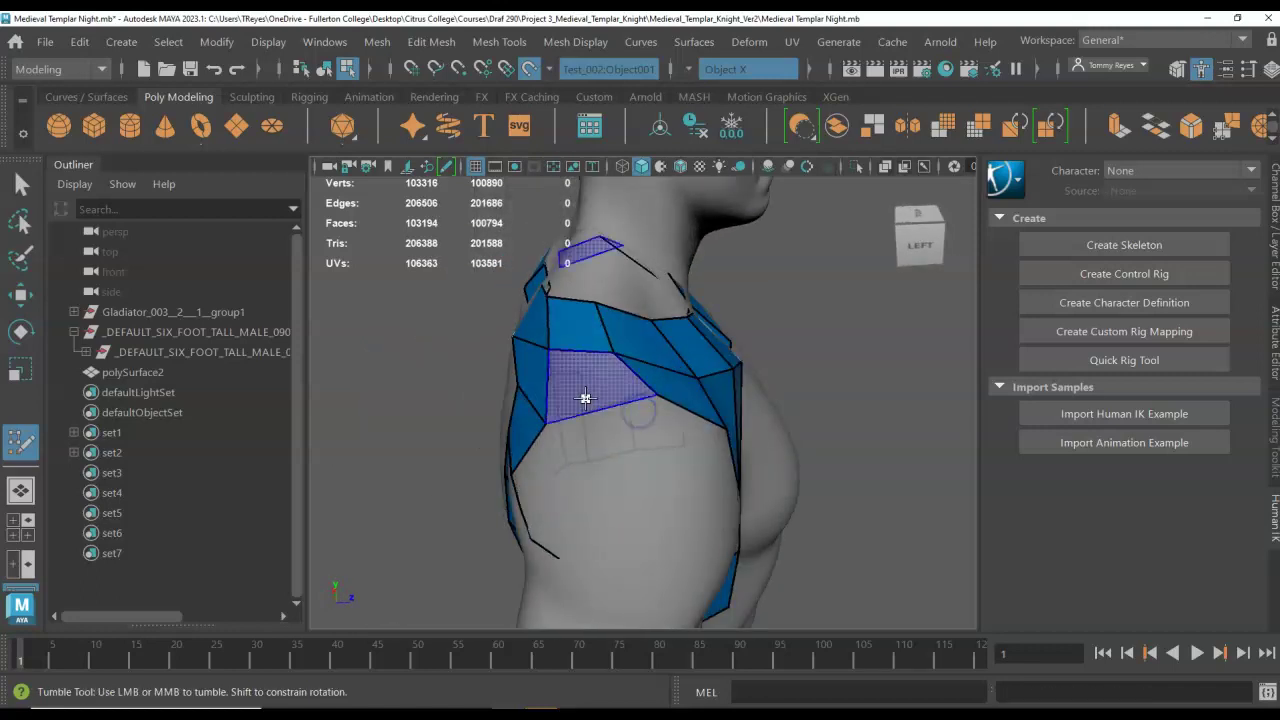
{"action": "left_click", "coordinate": [585, 398], "text": "shift"}
- Fill the front armhole gap between the chest quads and the underarm quad with a mirrored face
{"action": "mouse_move", "coordinate": [594, 480]}
{"action": "left_mouse_down", "text": "alt"}
{"action": "mouse_move", "coordinate": [657, 434]}
{"action": "mouse_move", "coordinate": [468, 434]}
{"action": "mouse_move", "coordinate": [517, 406]}
{"action": "mouse_move", "coordinate": [543, 434]}
{"action": "mouse_move", "coordinate": [534, 423]}
{"action": "mouse_move", "coordinate": [697, 460]}
{"action": "mouse_move", "coordinate": [639, 518]}
{"action": "left_mouse_up", "text": "alt"}
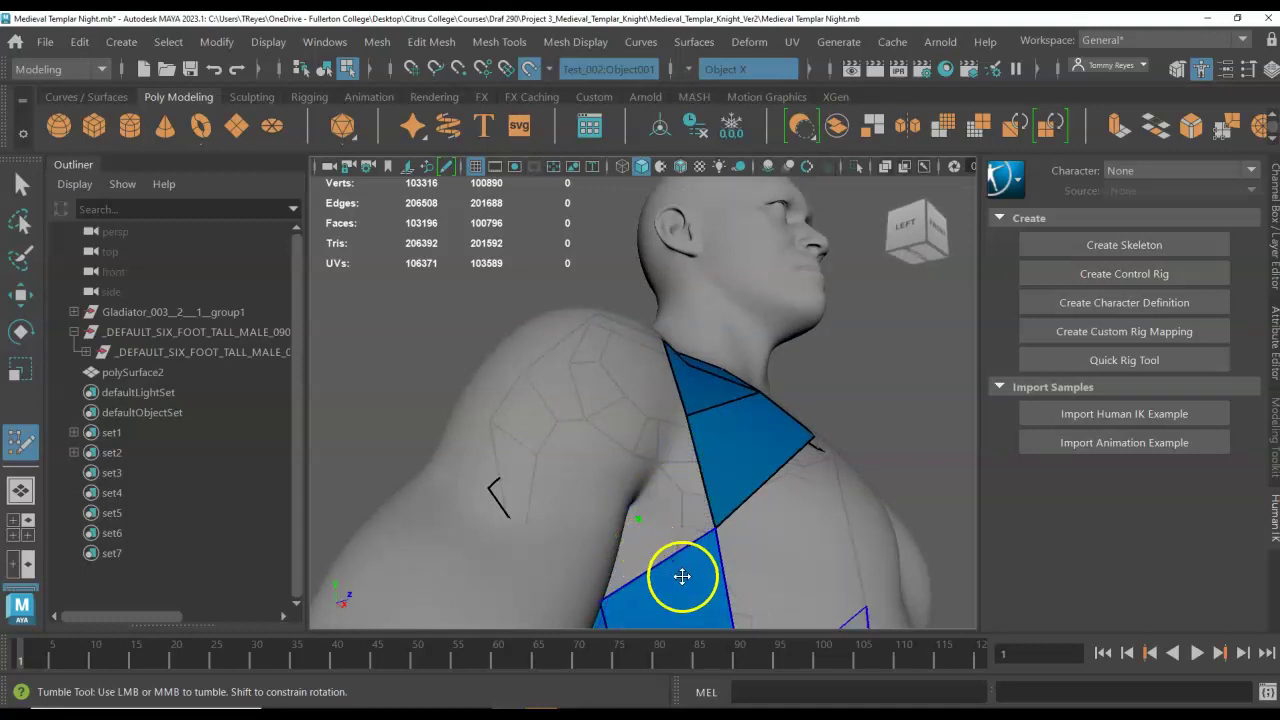
{"action": "left_click_drag", "start_coordinate": [680, 577], "coordinate": [620, 569], "text": "alt"}
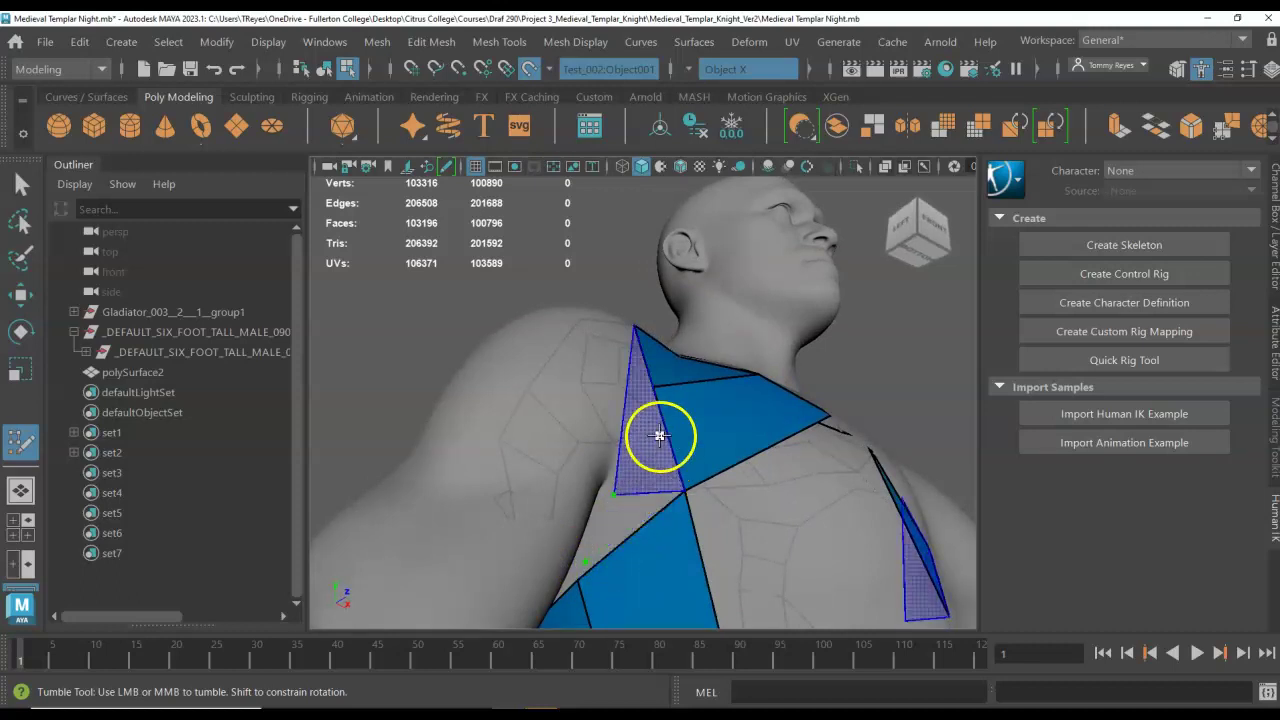
{"action": "key", "text": "ctrl+z"}
{"action": "left_click", "coordinate": [623, 531]}
{"action": "left_click", "coordinate": [651, 476], "text": "shift"}
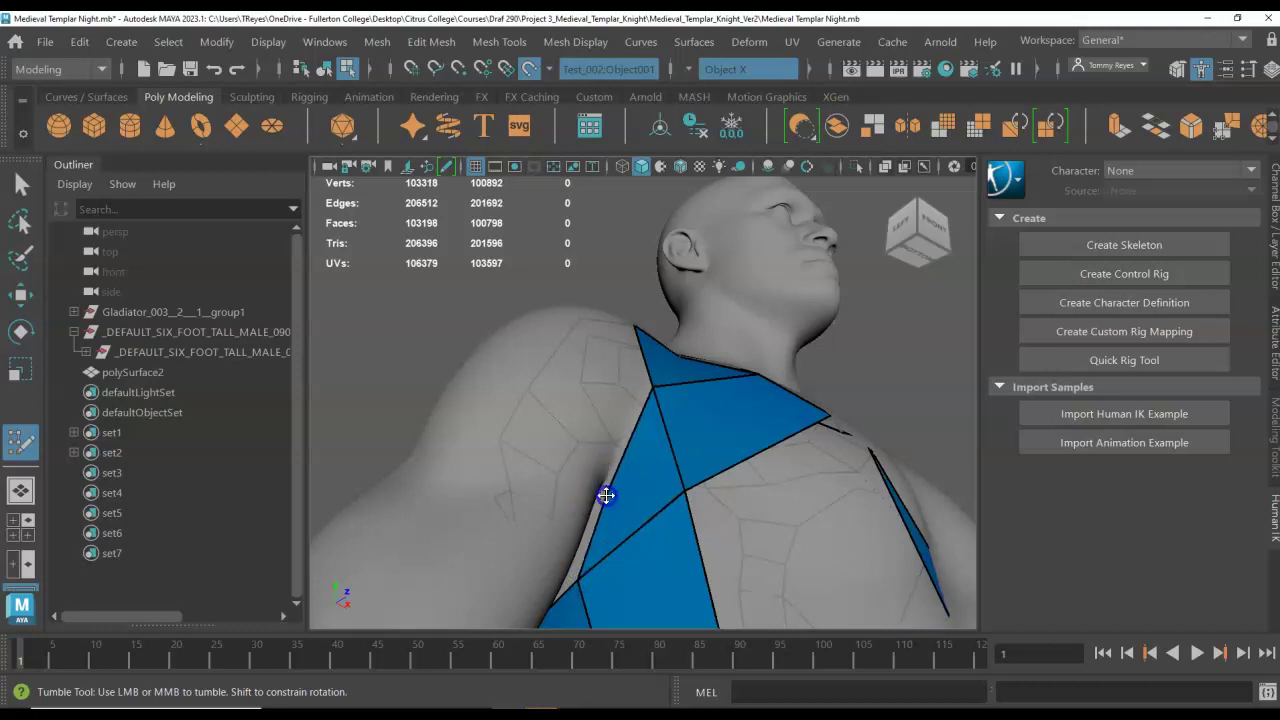
{"action": "mouse_move", "coordinate": [606, 495]}
{"action": "left_mouse_down", "text": "alt"}
{"action": "mouse_move", "coordinate": [580, 491]}
{"action": "mouse_move", "coordinate": [646, 520]}
{"action": "mouse_move", "coordinate": [706, 500]}
{"action": "mouse_move", "coordinate": [634, 543]}
{"action": "left_mouse_up", "text": "alt"}
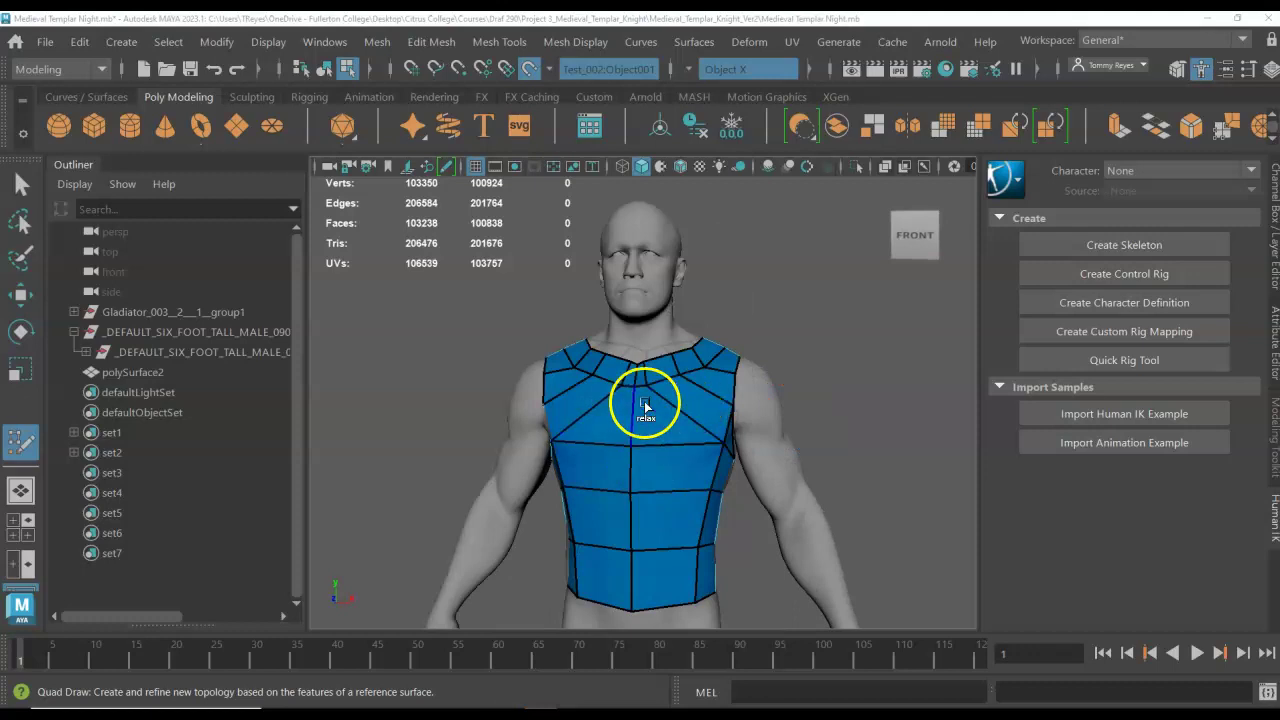
- Relax the Quad Draw topology across the breastplate's chest, sides and back to even out the edge flow
{"action": "left_click", "coordinate": [644, 380], "text": "shift"}
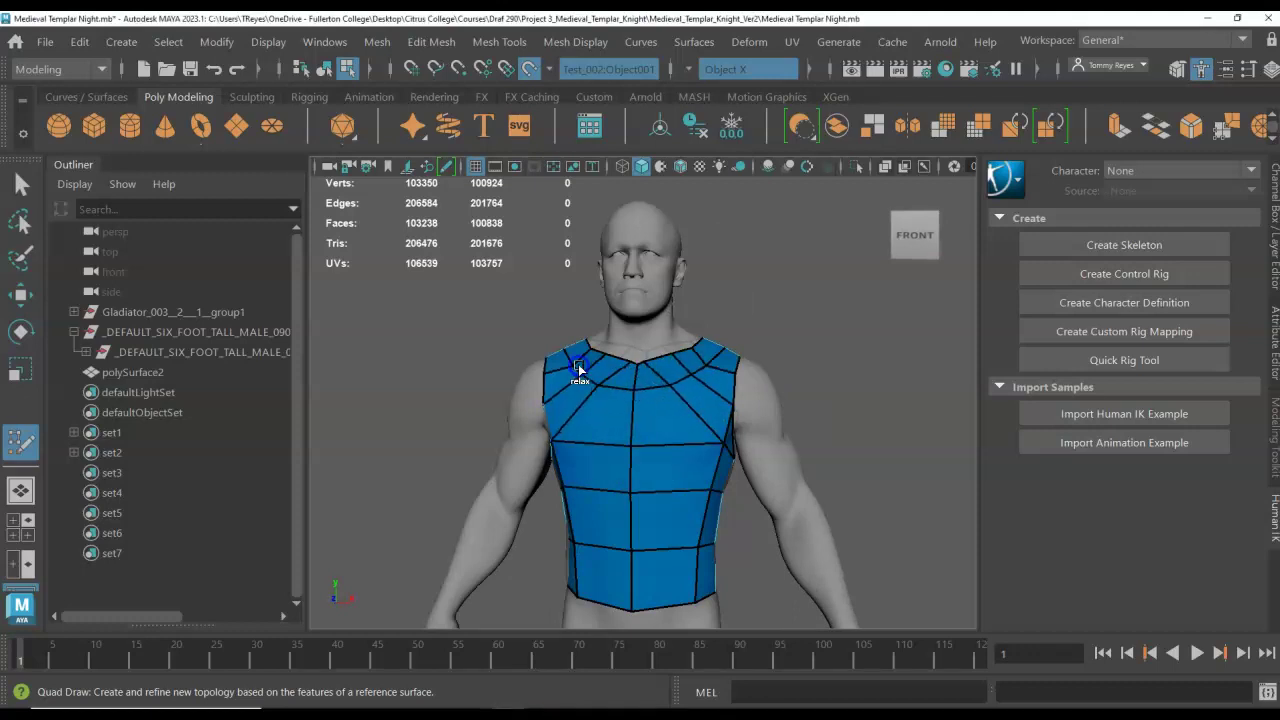
{"action": "mouse_move", "coordinate": [581, 375]}
{"action": "left_mouse_down", "text": "shift"}
{"action": "mouse_move", "coordinate": [655, 448]}
{"action": "mouse_move", "coordinate": [680, 510]}
{"action": "mouse_move", "coordinate": [617, 491]}
{"action": "mouse_move", "coordinate": [714, 450]}
{"action": "left_mouse_up", "text": "shift"}
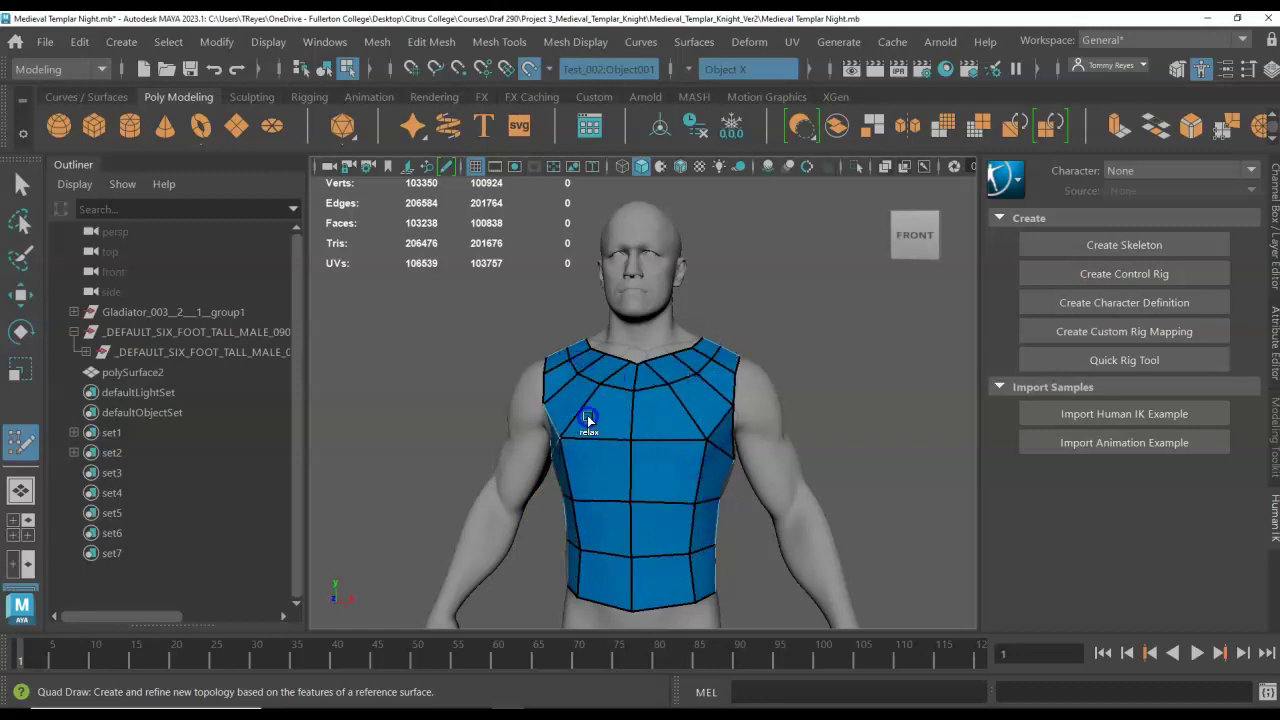
{"action": "key", "text": "space"}
{"action": "mouse_move", "coordinate": [591, 512]}
{"action": "left_mouse_down"}
{"action": "mouse_move", "coordinate": [653, 491]}
{"action": "mouse_move", "coordinate": [600, 529]}
{"action": "mouse_move", "coordinate": [588, 518]}
{"action": "mouse_move", "coordinate": [600, 497]}
{"action": "mouse_move", "coordinate": [731, 460]}
{"action": "mouse_move", "coordinate": [803, 466]}
{"action": "mouse_move", "coordinate": [772, 430]}
{"action": "left_mouse_up"}
{"action": "left_click", "coordinate": [709, 380], "text": "shift"}
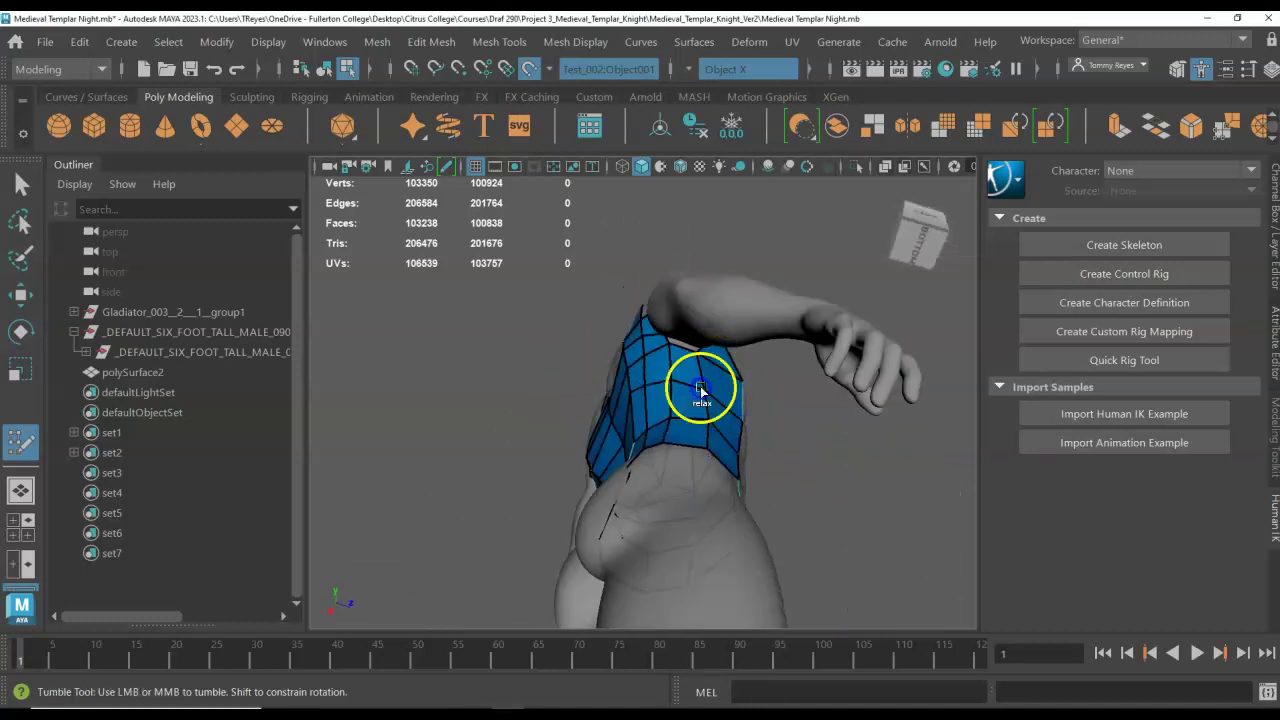
{"action": "left_click_drag", "start_coordinate": [636, 394], "coordinate": [757, 466], "text": "alt"}
{"action": "left_click", "coordinate": [674, 364], "text": "shift"}
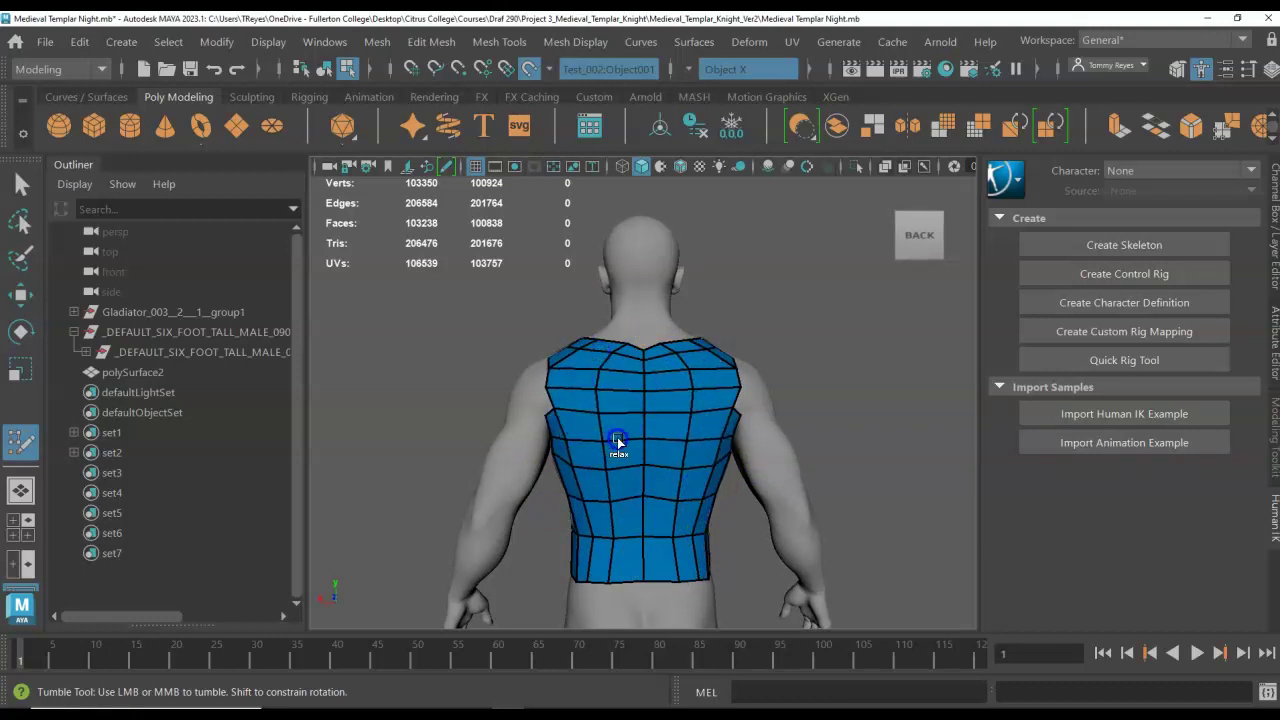
- Examine the breastplate's topology around the back neckline, the front and the lower waist edge
{"action": "scroll", "coordinate": [649, 365], "scroll_direction": "up", "scroll_amount": 3}
{"action": "mouse_move", "coordinate": [666, 320]}
{"action": "left_mouse_down", "text": "alt"}
{"action": "mouse_move", "coordinate": [686, 361]}
{"action": "mouse_move", "coordinate": [677, 380]}
{"action": "mouse_move", "coordinate": [670, 366]}
{"action": "left_mouse_up", "text": "alt"}
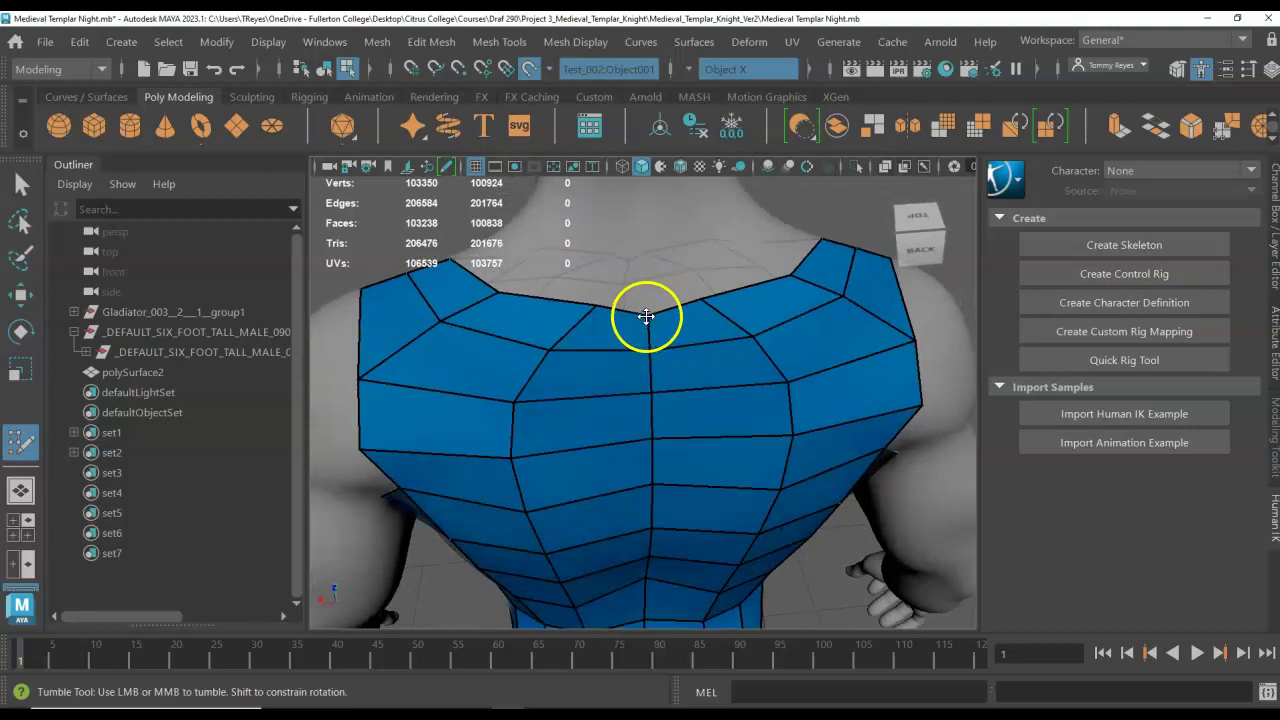
{"action": "scroll", "coordinate": [657, 338], "scroll_direction": "down", "scroll_amount": 5}
{"action": "left_click_drag", "start_coordinate": [626, 463], "coordinate": [909, 401], "text": "alt"}
{"action": "scroll", "coordinate": [808, 336], "scroll_direction": "down", "scroll_amount": 5}
{"action": "scroll", "coordinate": [683, 500], "scroll_direction": "down", "scroll_amount": 1}
{"action": "scroll", "coordinate": [661, 504], "scroll_direction": "up", "scroll_amount": 1}
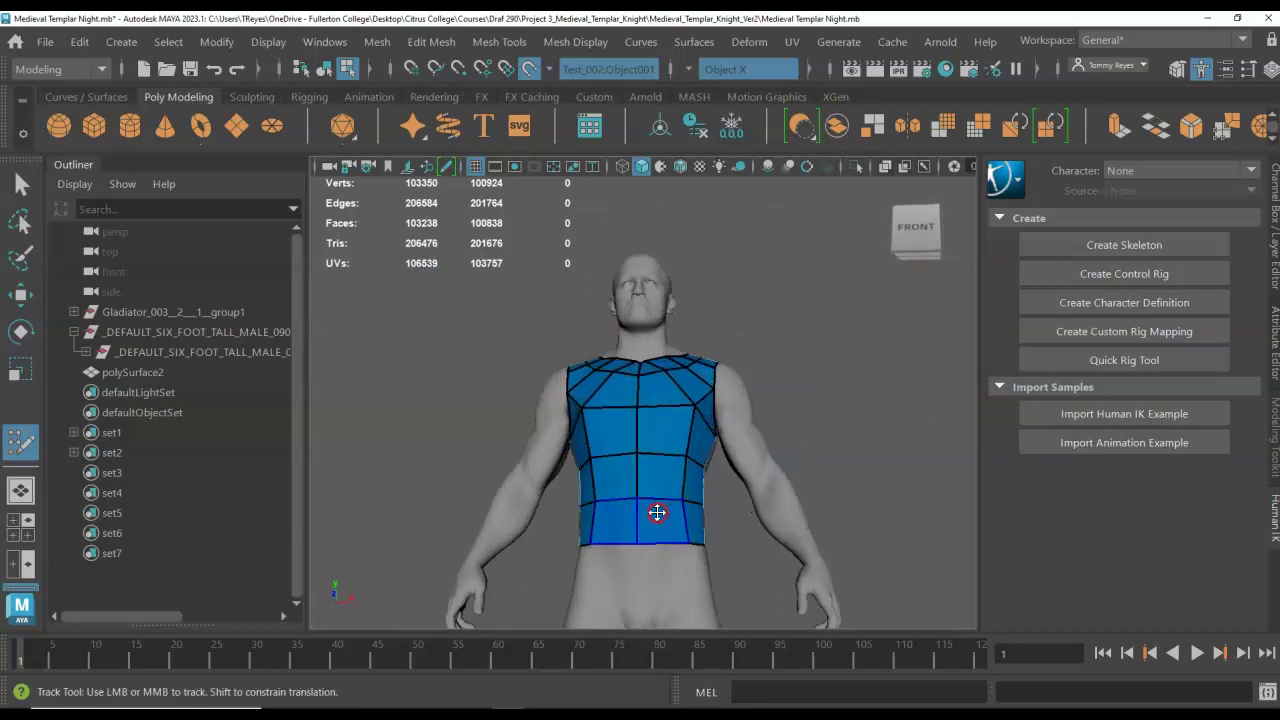
{"action": "middle_click_drag", "start_coordinate": [658, 508], "coordinate": [733, 347], "text": "alt"}
{"action": "scroll", "coordinate": [736, 346], "scroll_direction": "up", "scroll_amount": 2}
{"action": "scroll", "coordinate": [763, 389], "scroll_direction": "down", "scroll_amount": 5}
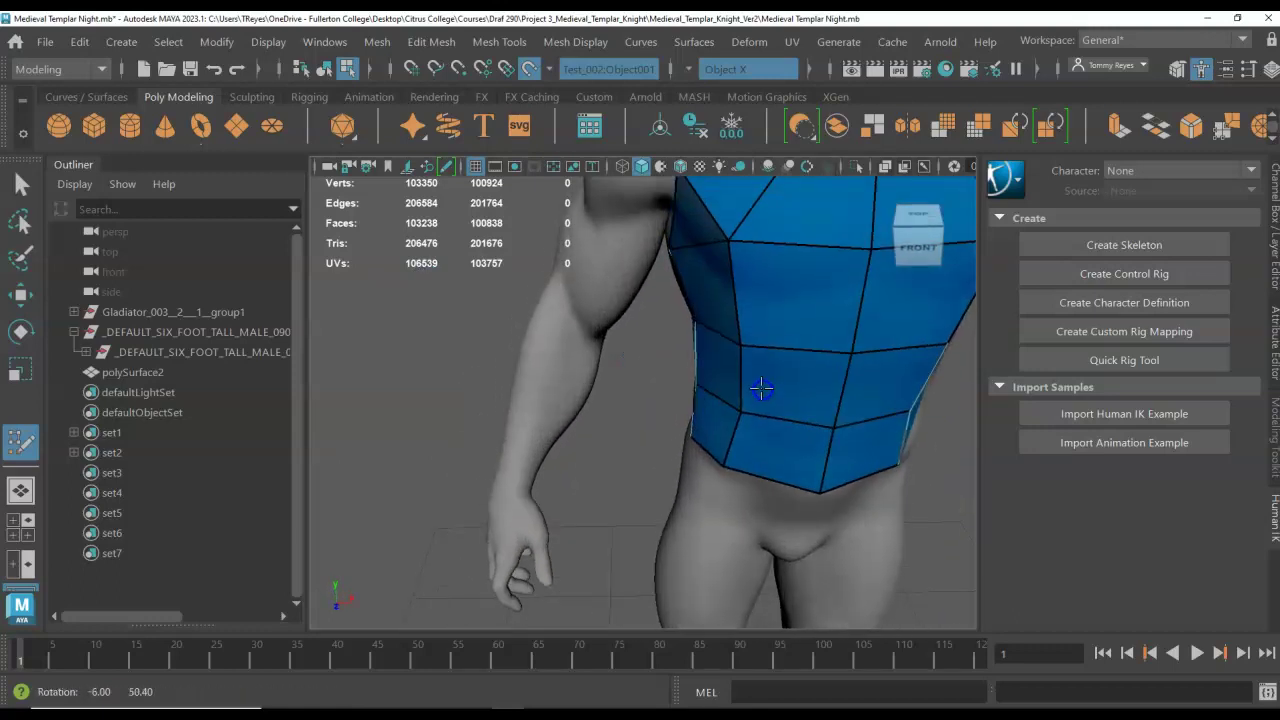
- Insert one edge loop just inside the breastplate's neckline and another just inside the front armholes and across the lower chest
{"action": "scroll", "coordinate": [744, 325], "scroll_direction": "down", "scroll_amount": 1}
{"action": "middle_click_drag", "start_coordinate": [744, 325], "coordinate": [580, 360], "text": "alt"}
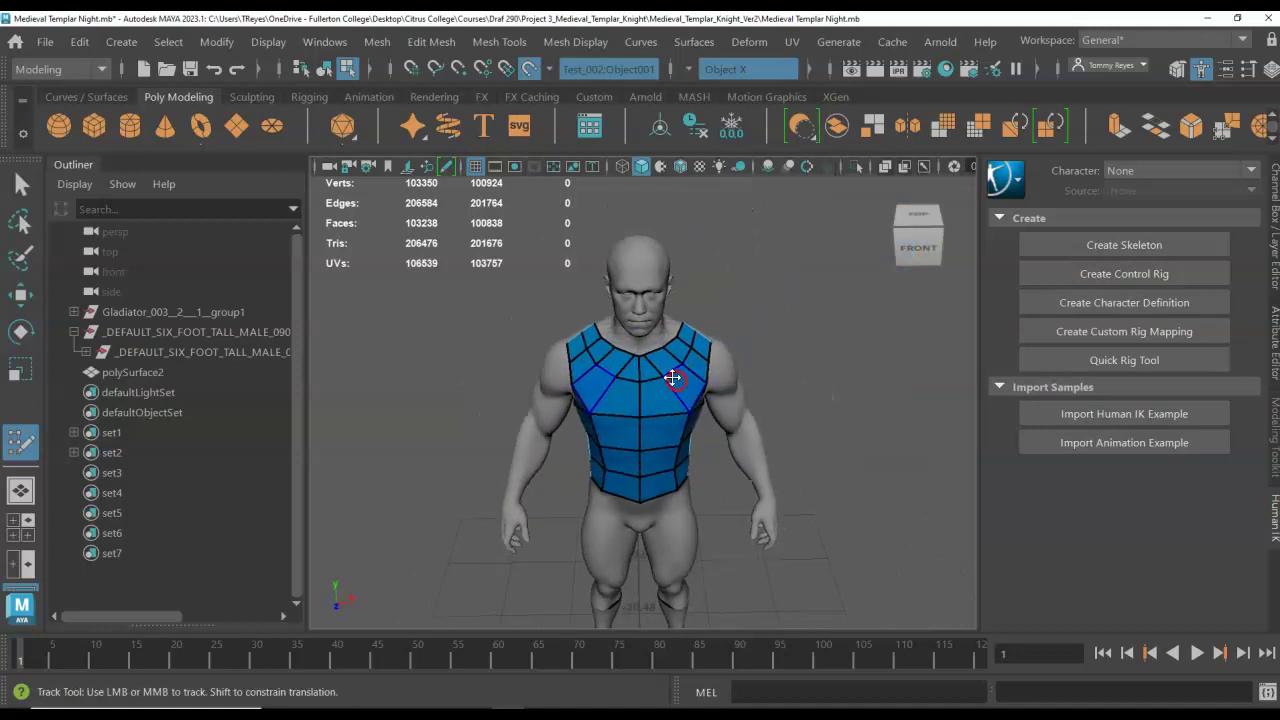
{"action": "scroll", "coordinate": [614, 357], "scroll_direction": "up", "scroll_amount": 5}
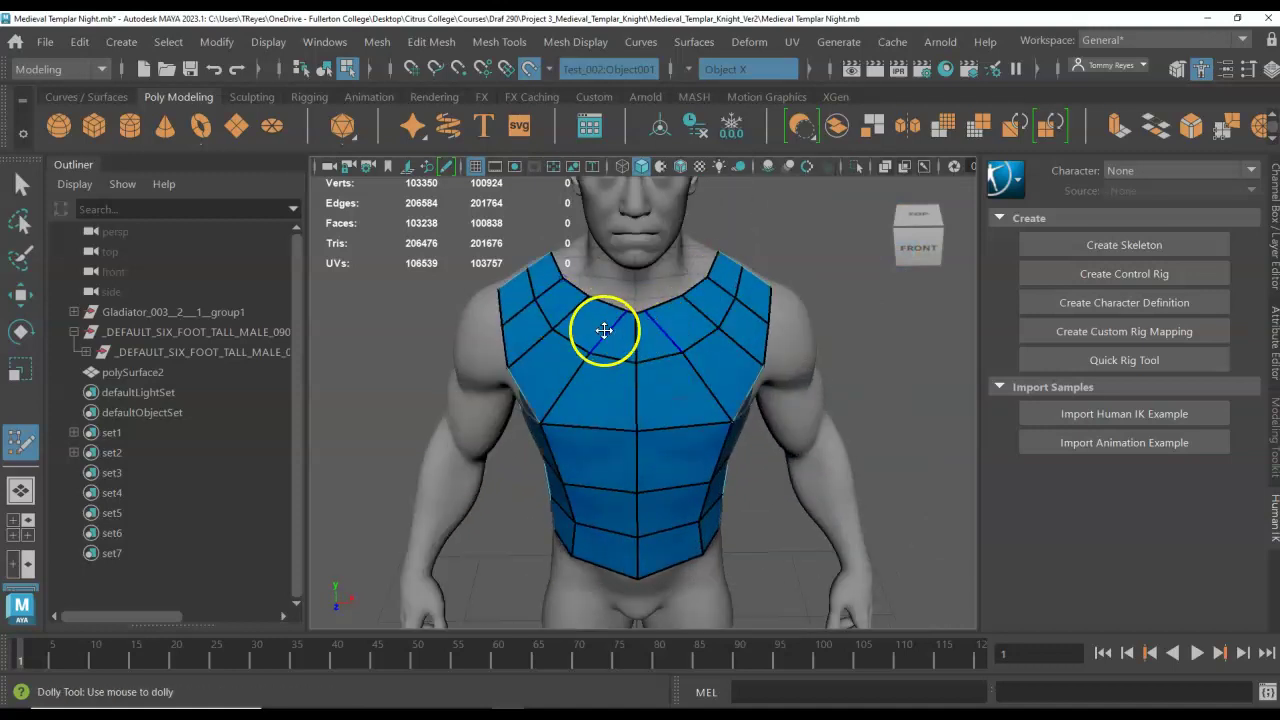
{"action": "scroll", "coordinate": [605, 321], "scroll_direction": "up", "scroll_amount": 2}
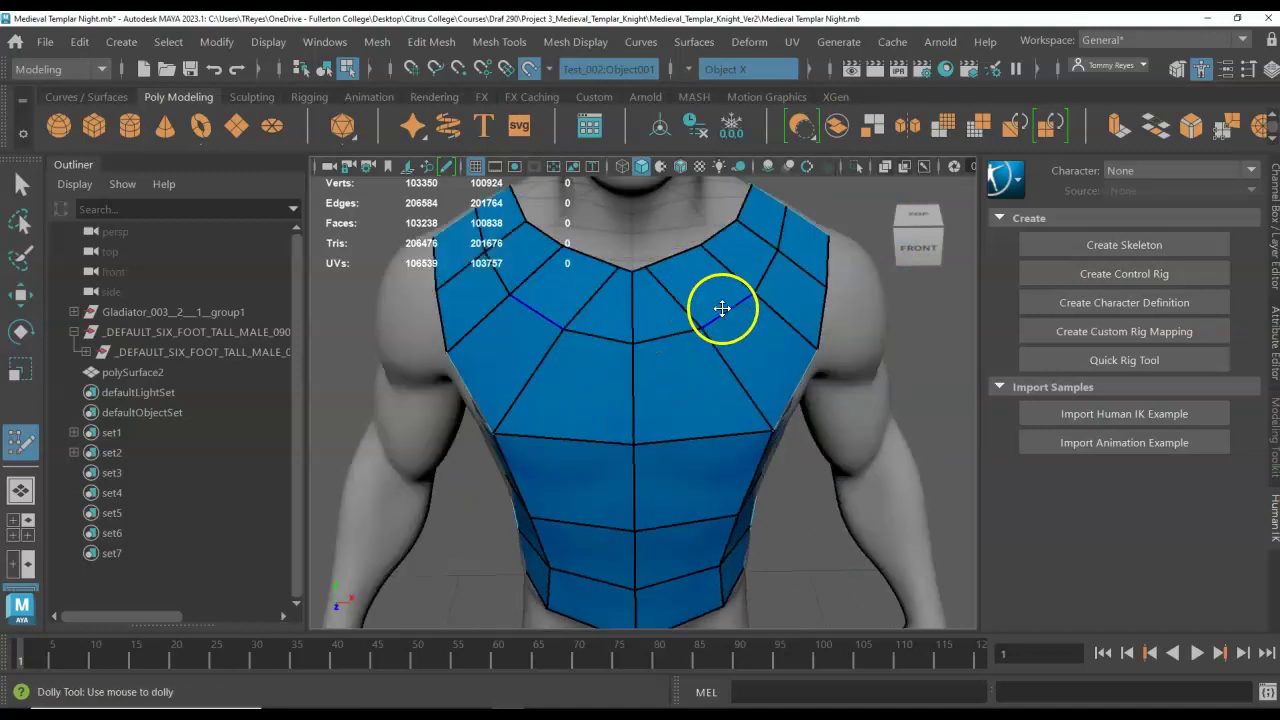
{"action": "right_click", "coordinate": [642, 296], "text": "shift"}
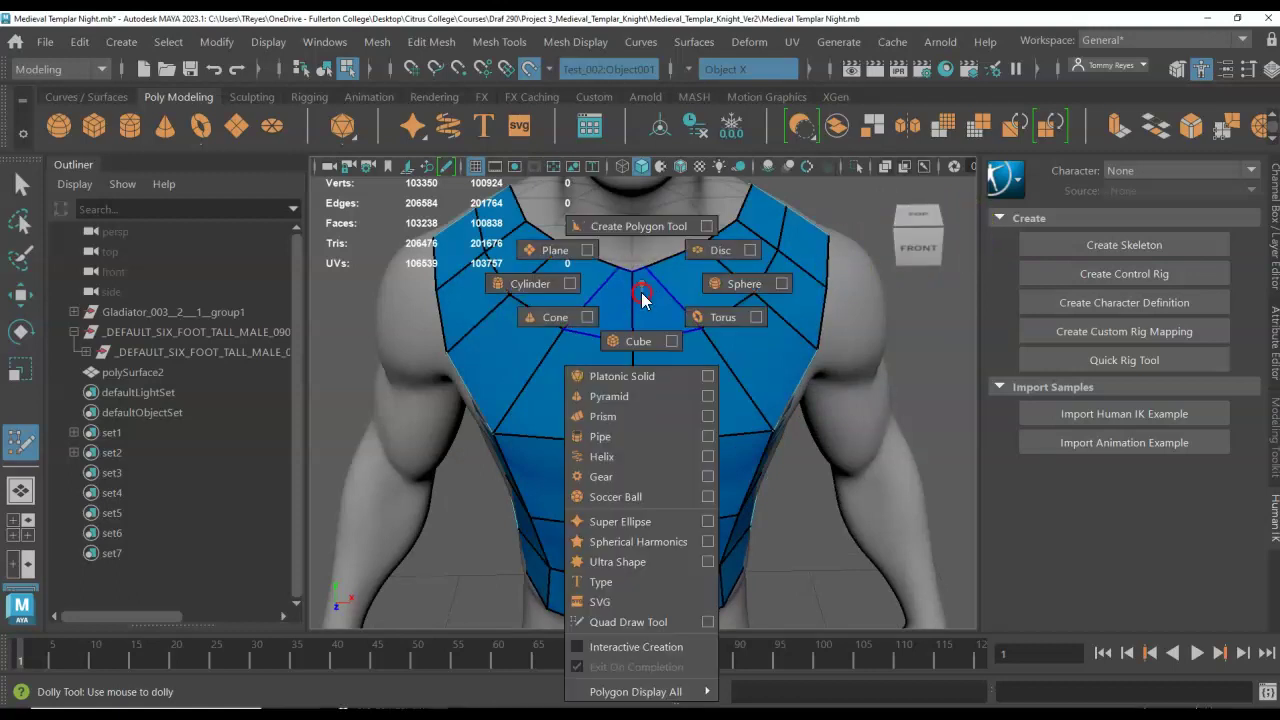
{"action": "left_click", "coordinate": [628, 622]}
{"action": "right_click", "coordinate": [642, 292]}
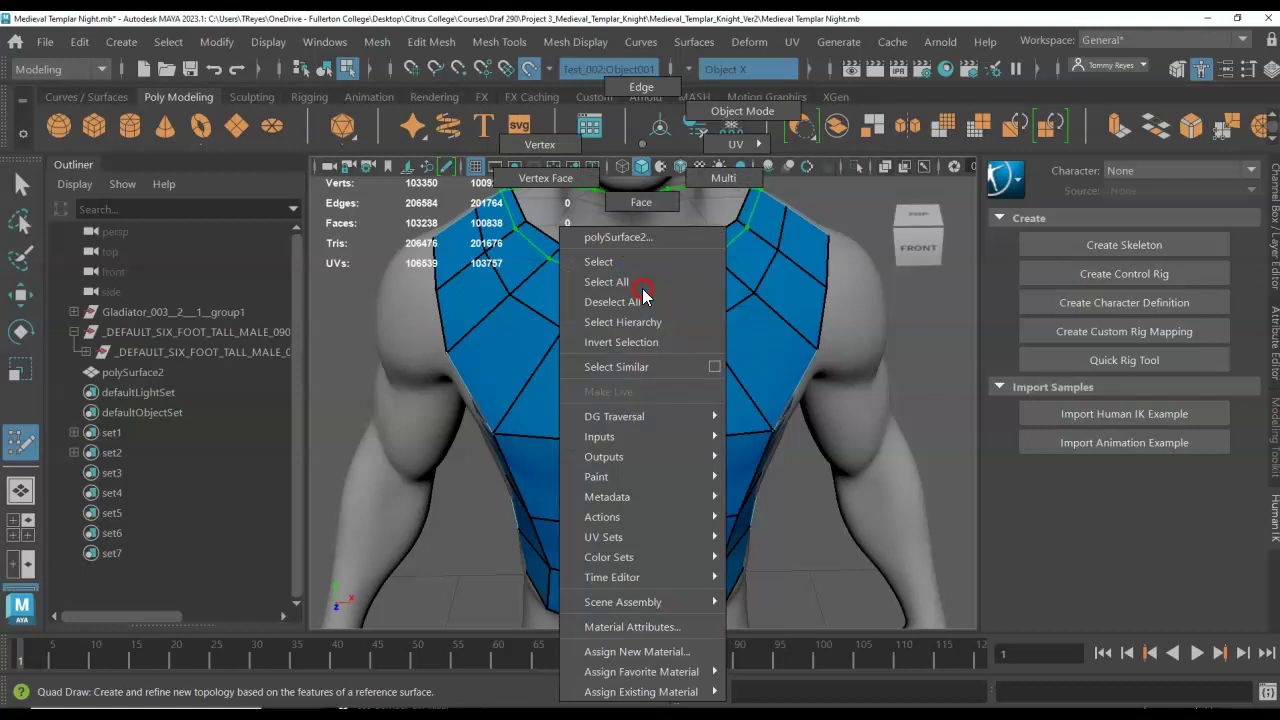
{"action": "left_click", "coordinate": [776, 270]}
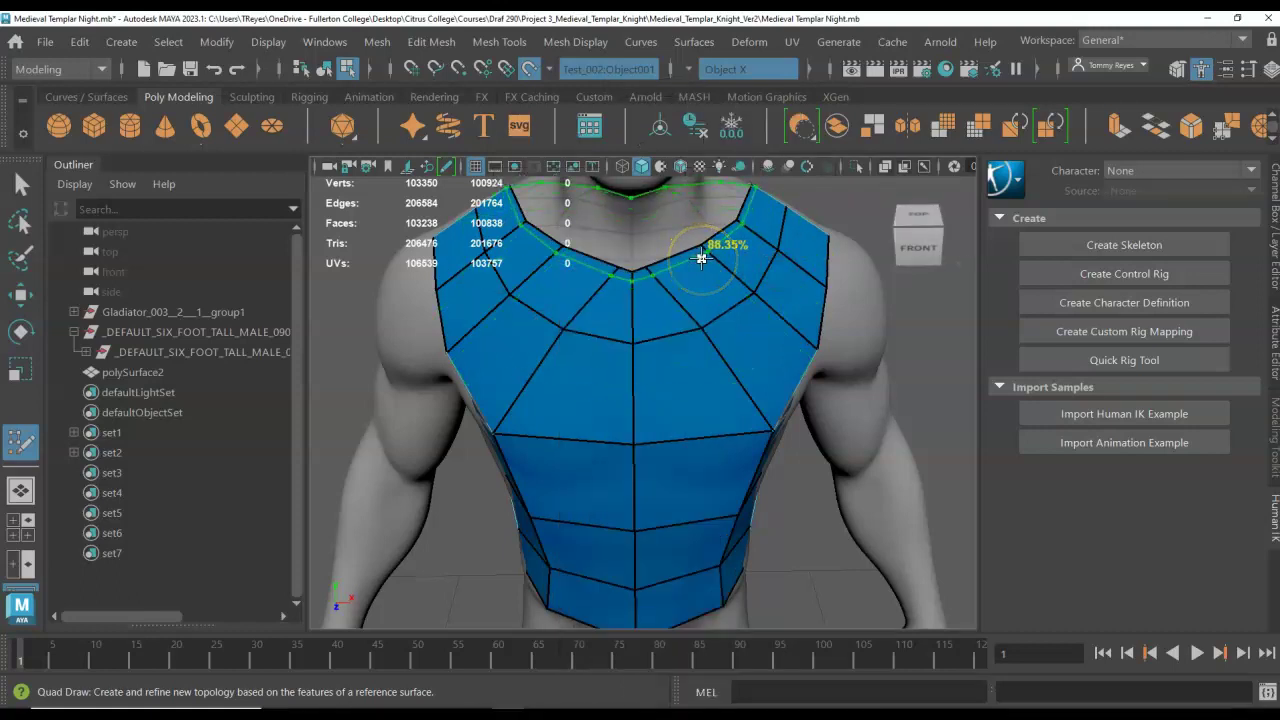
{"action": "left_click_drag", "start_coordinate": [729, 312], "coordinate": [718, 323], "text": "ctrl"}
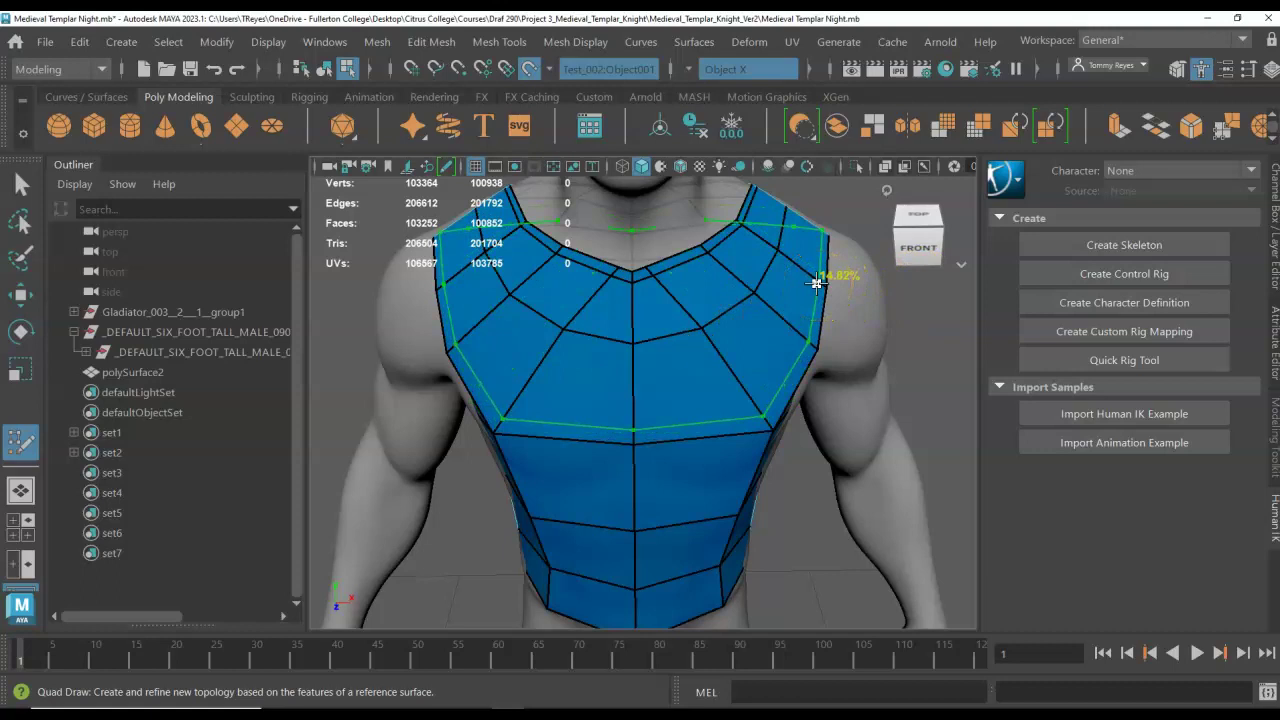
{"action": "left_click", "coordinate": [816, 283], "text": "ctrl"}
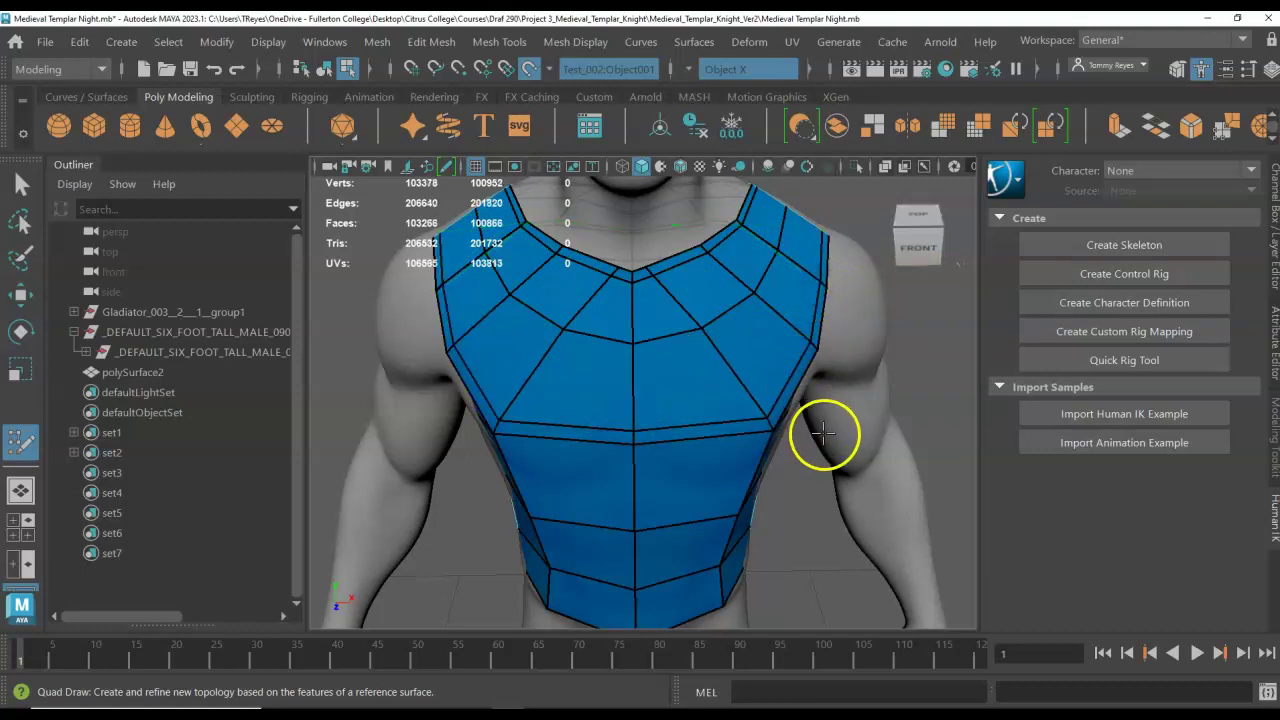
- Insert supporting edge loops on the back, close to the armhole's shoulder-blade corner and down the side of the torso
{"action": "left_click_drag", "start_coordinate": [829, 434], "coordinate": [757, 416], "text": "alt"}
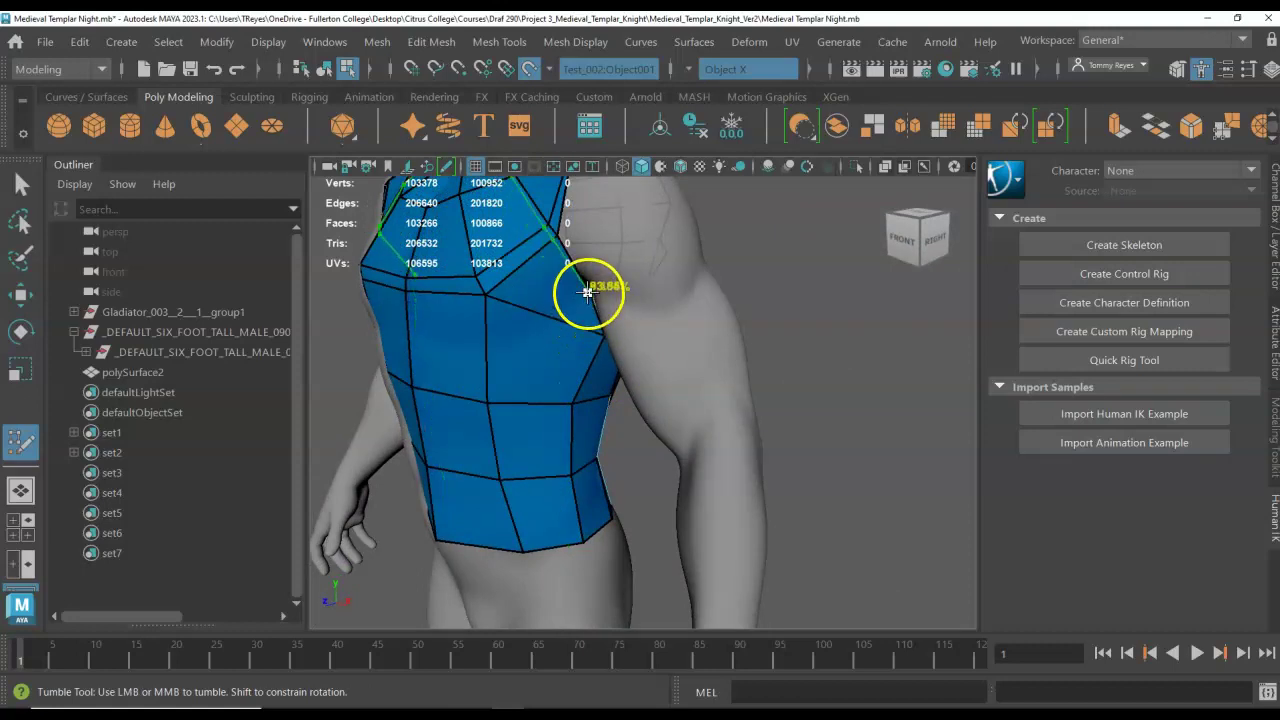
{"action": "mouse_move", "coordinate": [587, 292]}
{"action": "left_mouse_down", "text": "ctrl"}
{"action": "mouse_move", "coordinate": [591, 329]}
{"action": "mouse_move", "coordinate": [438, 350]}
{"action": "left_mouse_up", "text": "ctrl"}
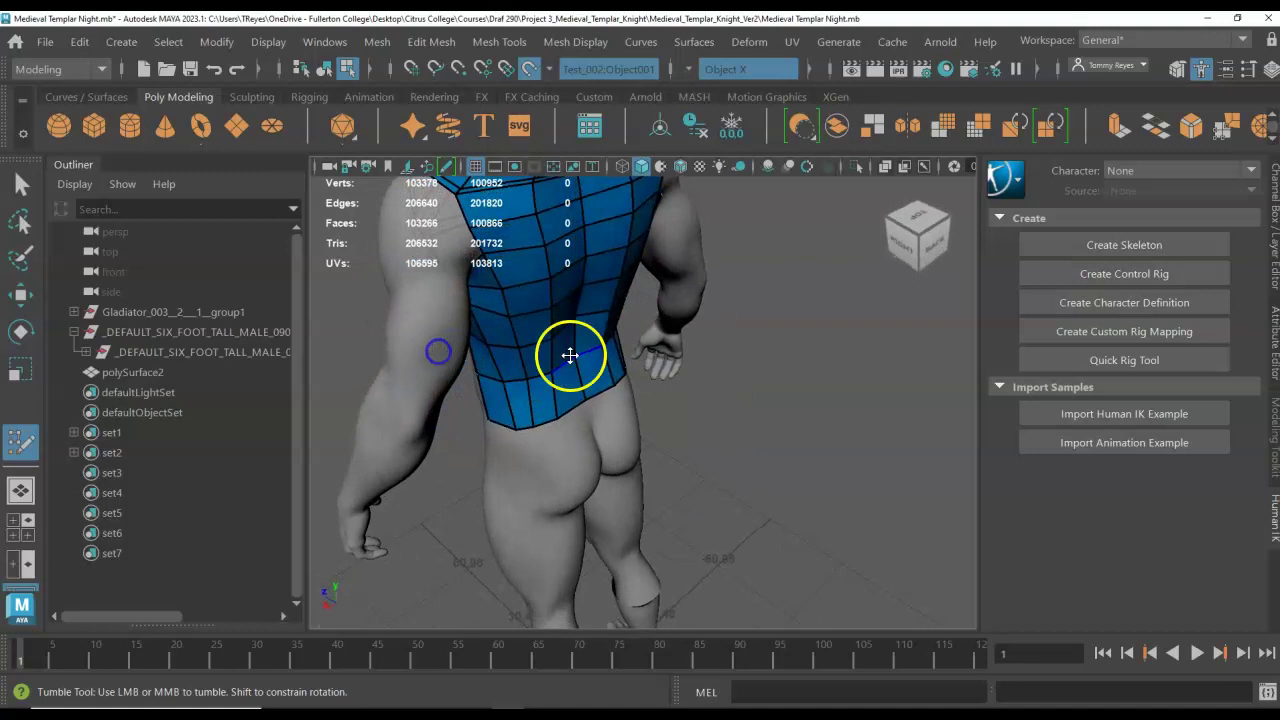
{"action": "mouse_move", "coordinate": [577, 343]}
{"action": "left_mouse_down", "text": "alt"}
{"action": "mouse_move", "coordinate": [614, 380]}
{"action": "mouse_move", "coordinate": [609, 423]}
{"action": "left_mouse_up", "text": "alt"}
{"action": "right_click_drag", "start_coordinate": [609, 423], "coordinate": [591, 406], "text": "alt"}
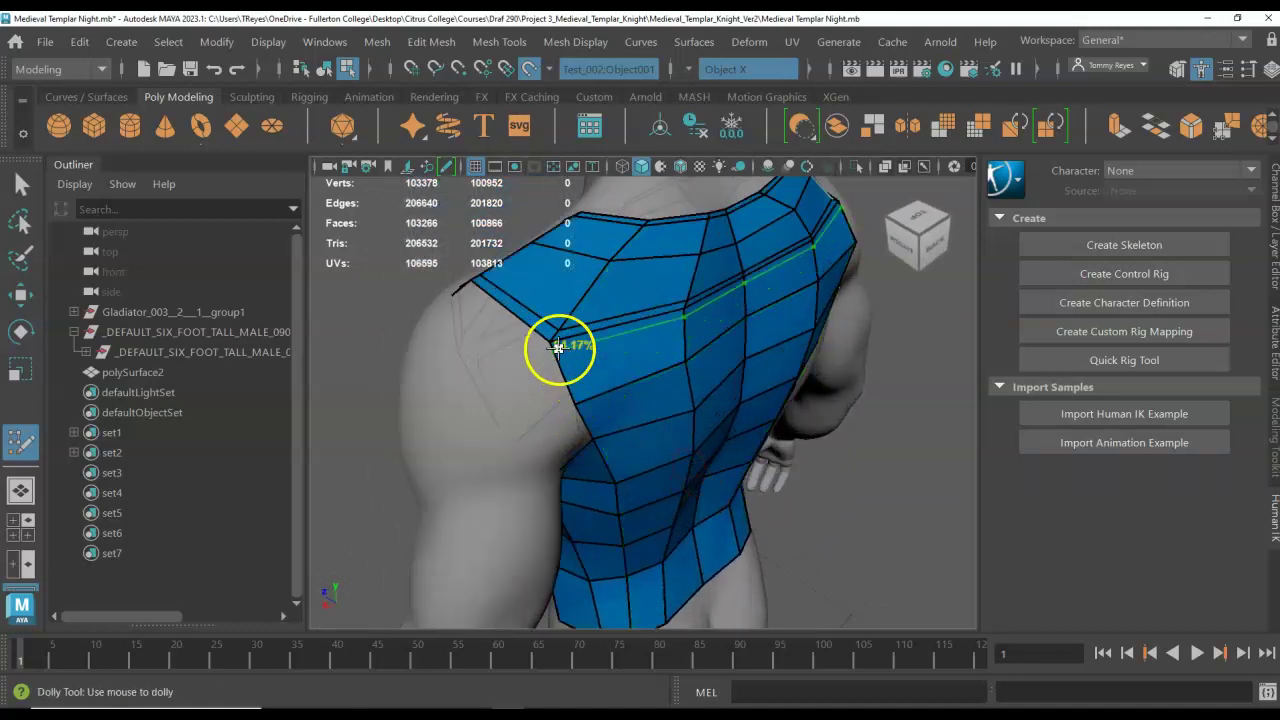
{"action": "scroll", "coordinate": [558, 349], "scroll_direction": "up", "scroll_amount": 5}
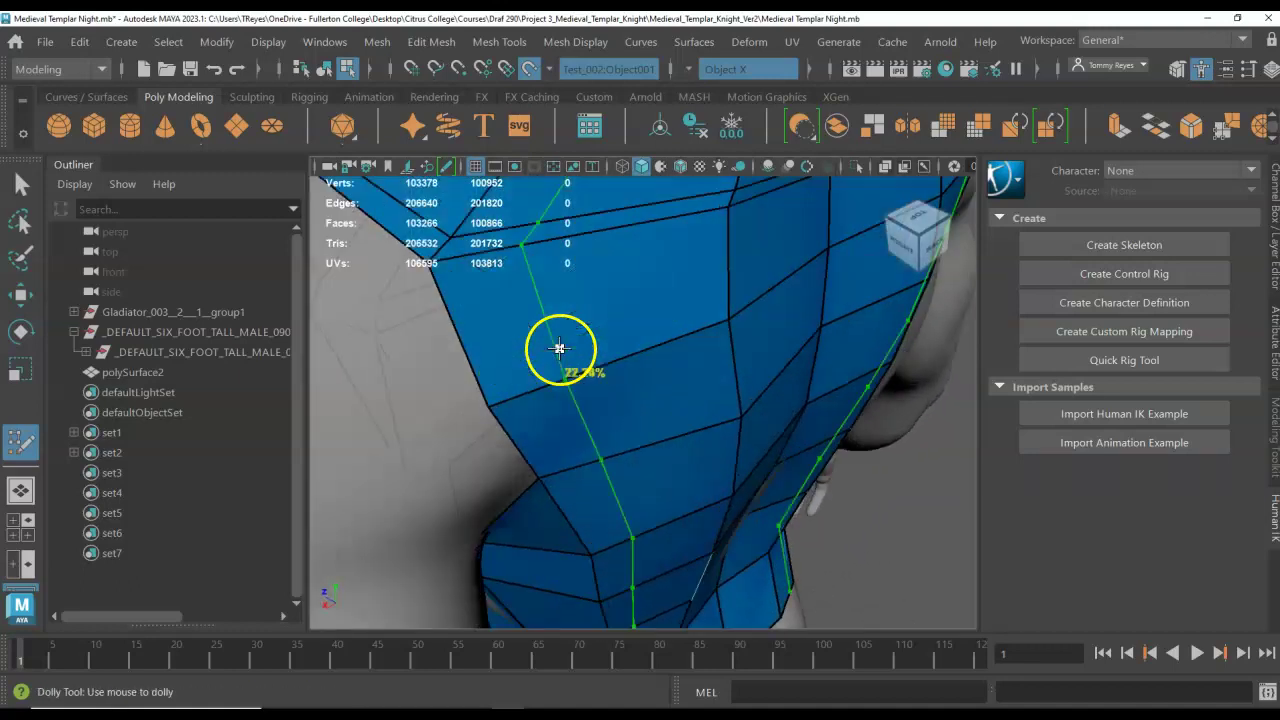
{"action": "left_click", "coordinate": [453, 263], "text": "ctrl"}
{"action": "scroll", "coordinate": [620, 263], "scroll_direction": "down", "scroll_amount": 5}
{"action": "left_click_drag", "start_coordinate": [643, 383], "coordinate": [652, 320], "text": "alt"}
{"action": "left_click_drag", "start_coordinate": [614, 249], "coordinate": [623, 251], "text": "ctrl"}
- Insert two more edge loops beside the armhole in the underarm area of the breastplate
{"action": "left_click_drag", "start_coordinate": [623, 251], "coordinate": [639, 285], "text": "alt"}
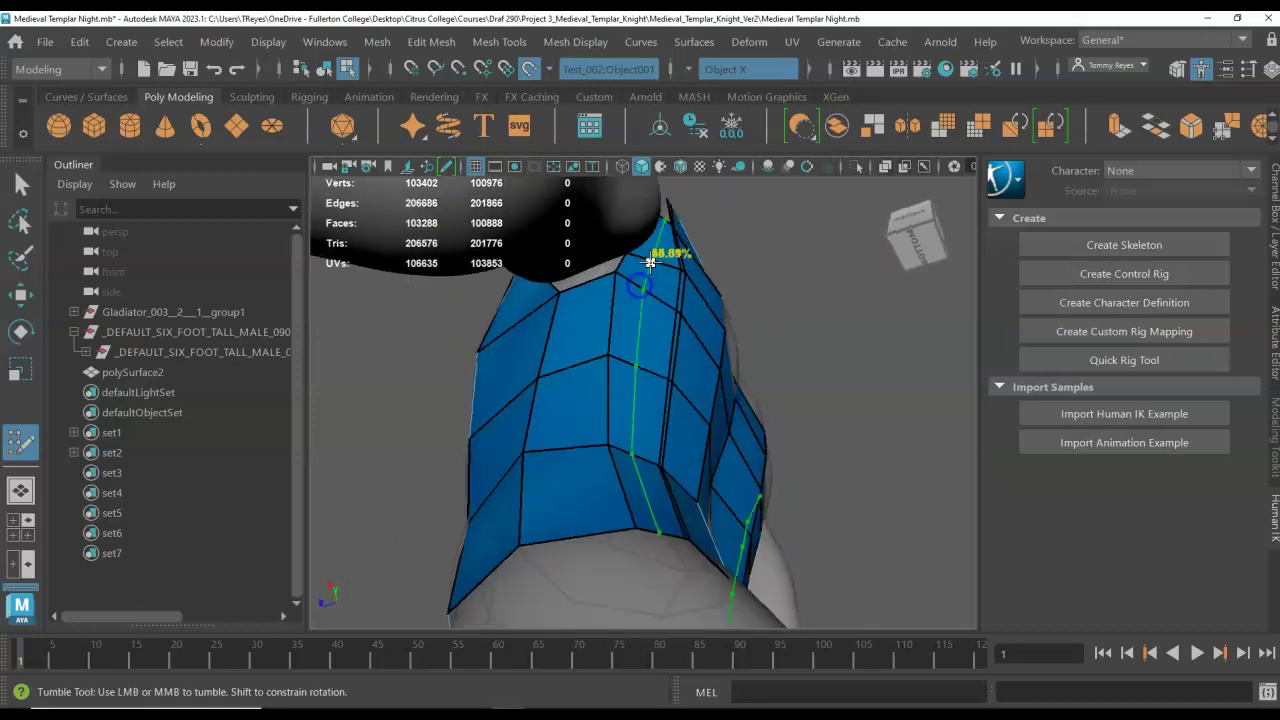
{"action": "left_click", "coordinate": [630, 262], "text": "ctrl"}
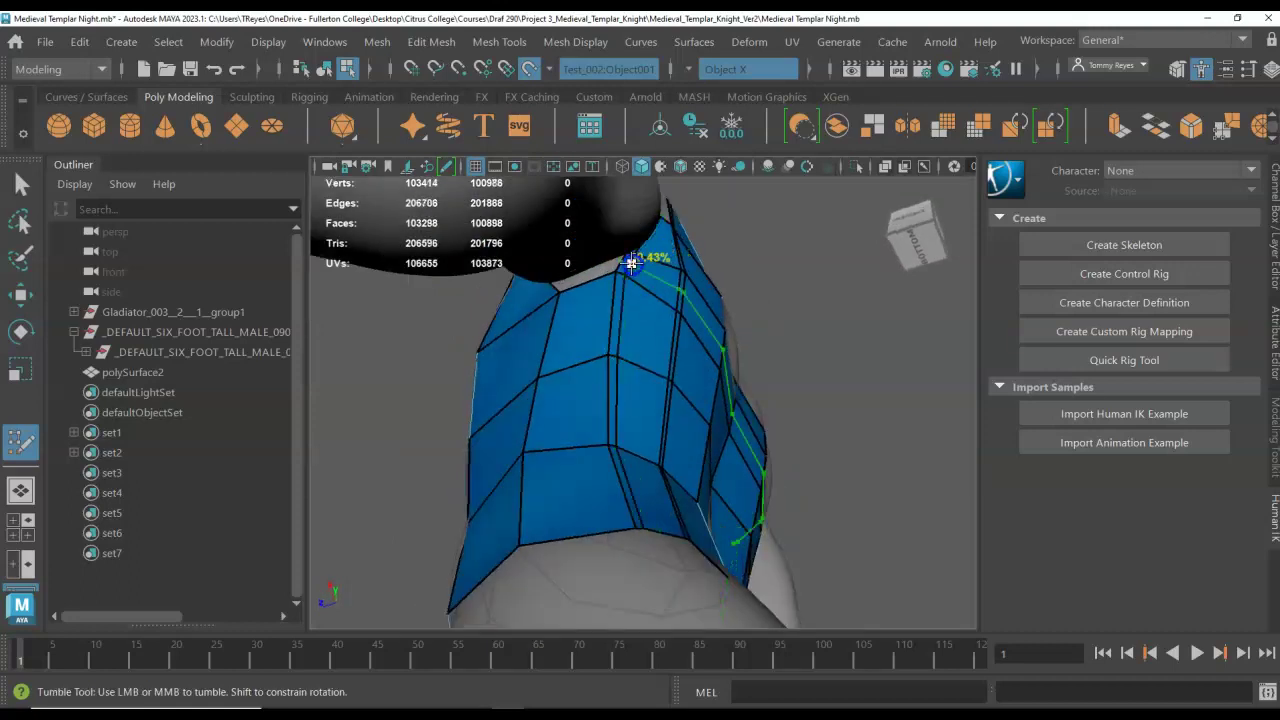
{"action": "left_click", "coordinate": [559, 297], "text": "ctrl"}
{"action": "left_click_drag", "start_coordinate": [560, 296], "coordinate": [634, 360], "text": "ctrl"}
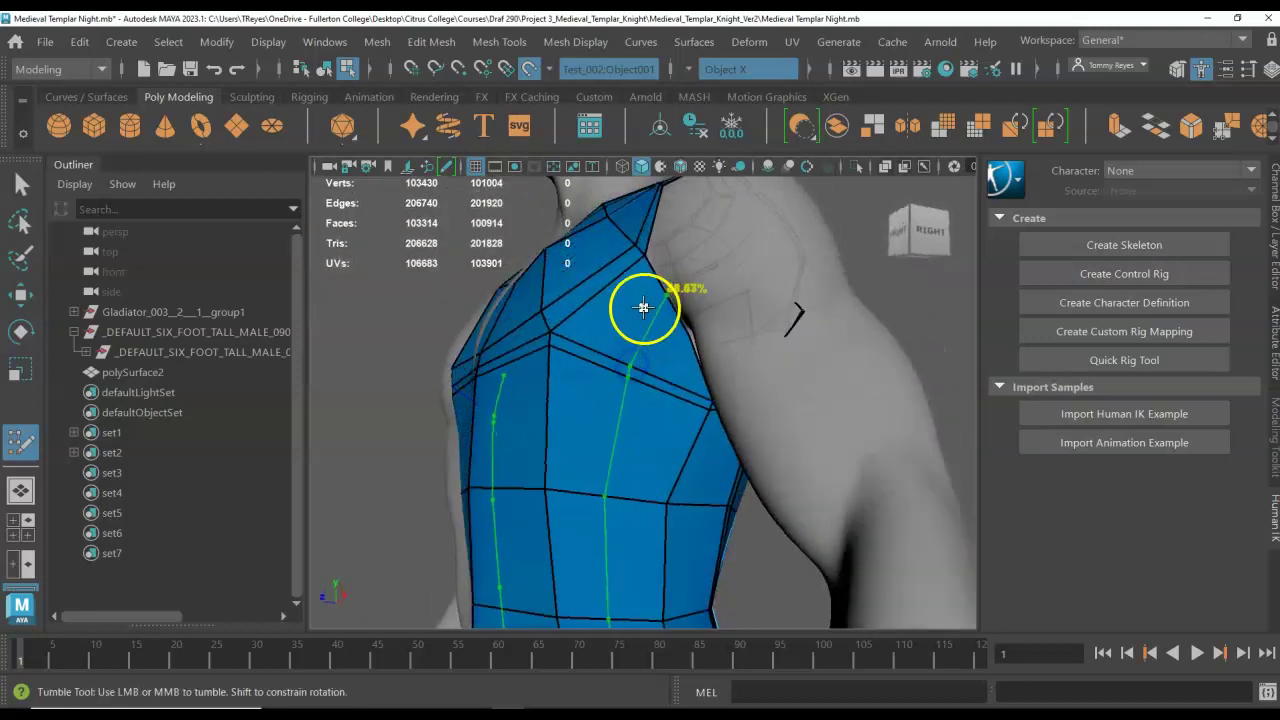
- Insert a horizontal edge loop around the waist through the lowest row of quads
{"action": "mouse_move", "coordinate": [646, 305]}
{"action": "left_mouse_down", "text": "ctrl"}
{"action": "mouse_move", "coordinate": [656, 292]}
{"action": "mouse_move", "coordinate": [636, 268]}
{"action": "mouse_move", "coordinate": [643, 306]}
{"action": "mouse_move", "coordinate": [706, 397]}
{"action": "mouse_move", "coordinate": [677, 354]}
{"action": "mouse_move", "coordinate": [657, 389]}
{"action": "mouse_move", "coordinate": [755, 392]}
{"action": "mouse_move", "coordinate": [817, 363]}
{"action": "mouse_move", "coordinate": [820, 400]}
{"action": "left_mouse_up", "text": "ctrl"}
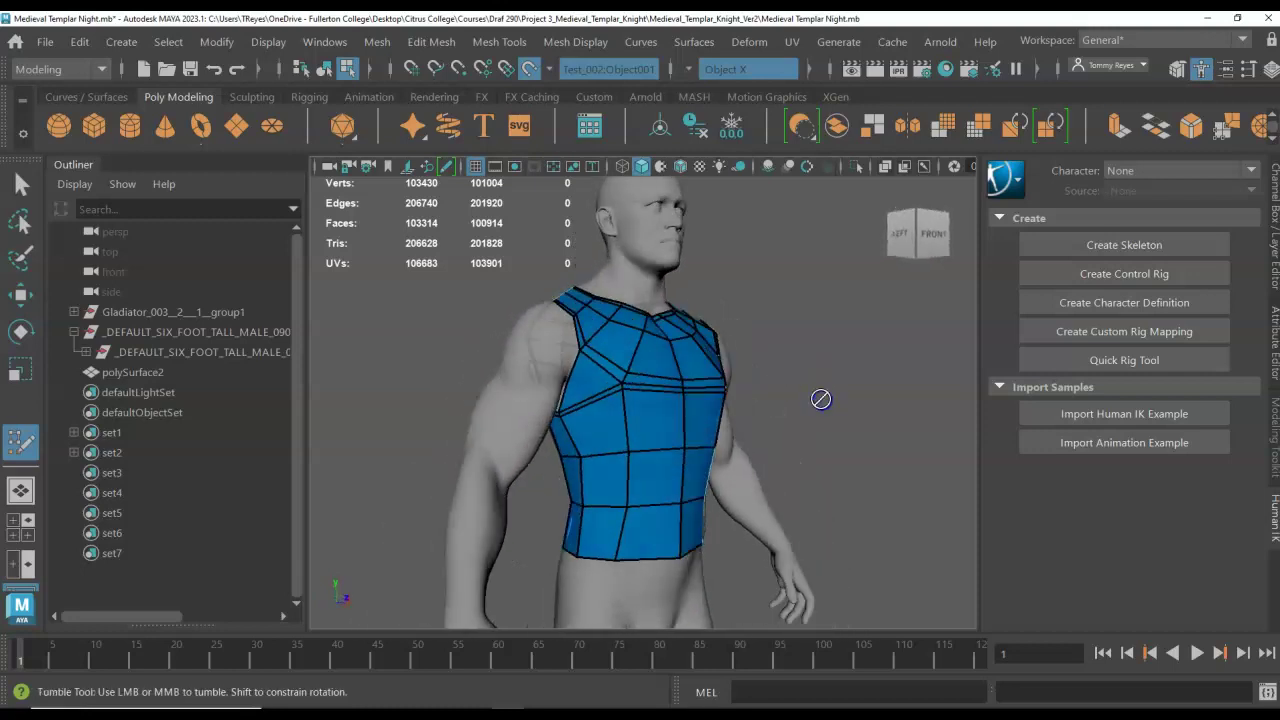
{"action": "left_click", "coordinate": [640, 534], "text": "ctrl"}
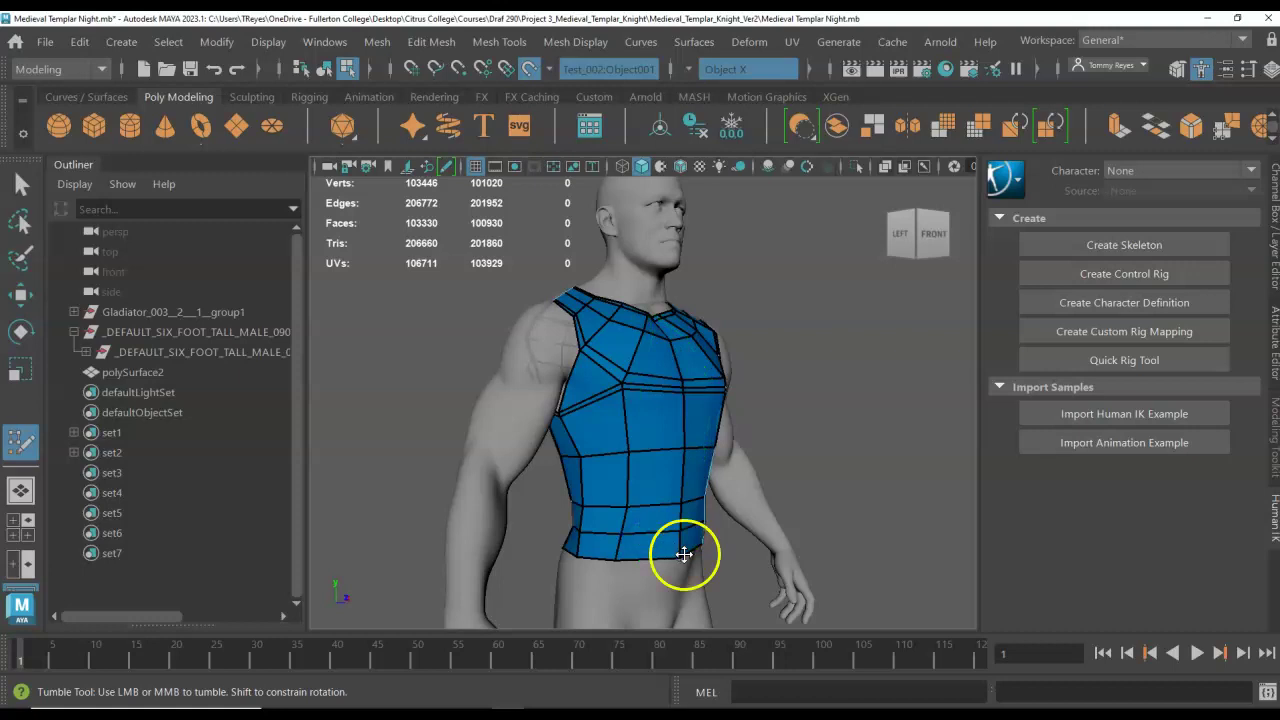
{"action": "left_click_drag", "start_coordinate": [686, 551], "coordinate": [700, 523], "text": "alt"}
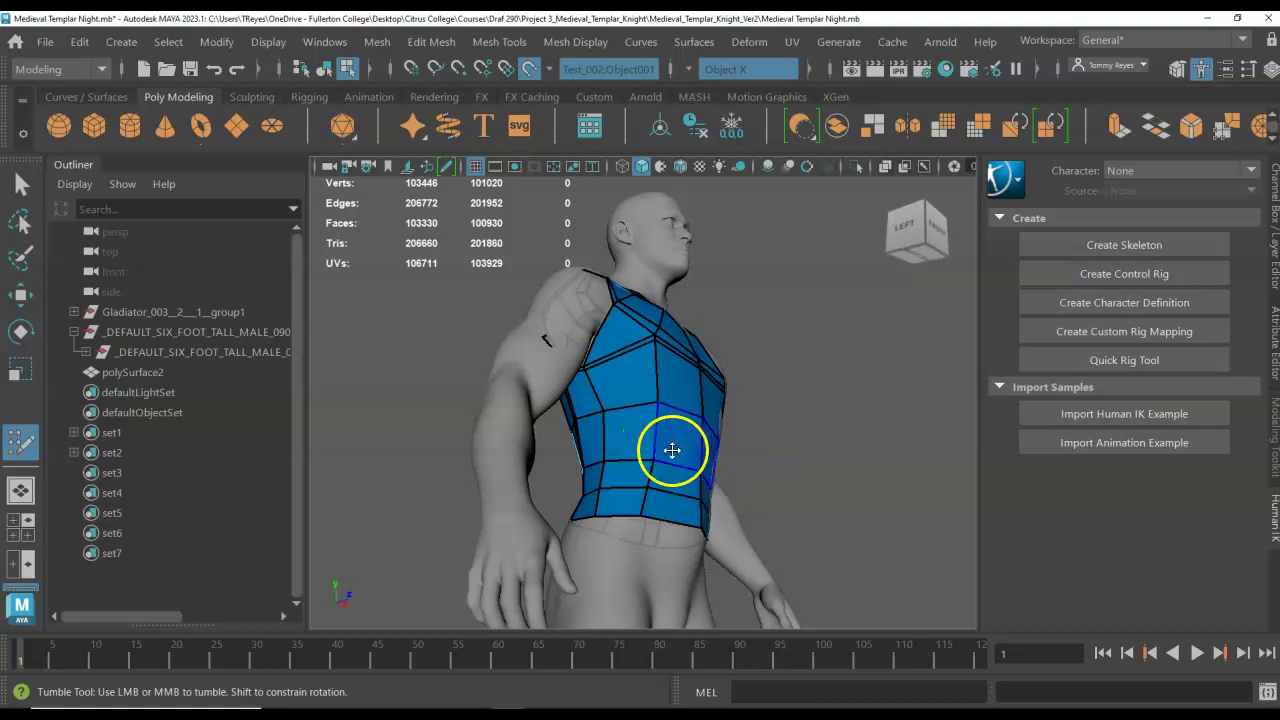
{"action": "right_click", "coordinate": [658, 512]}
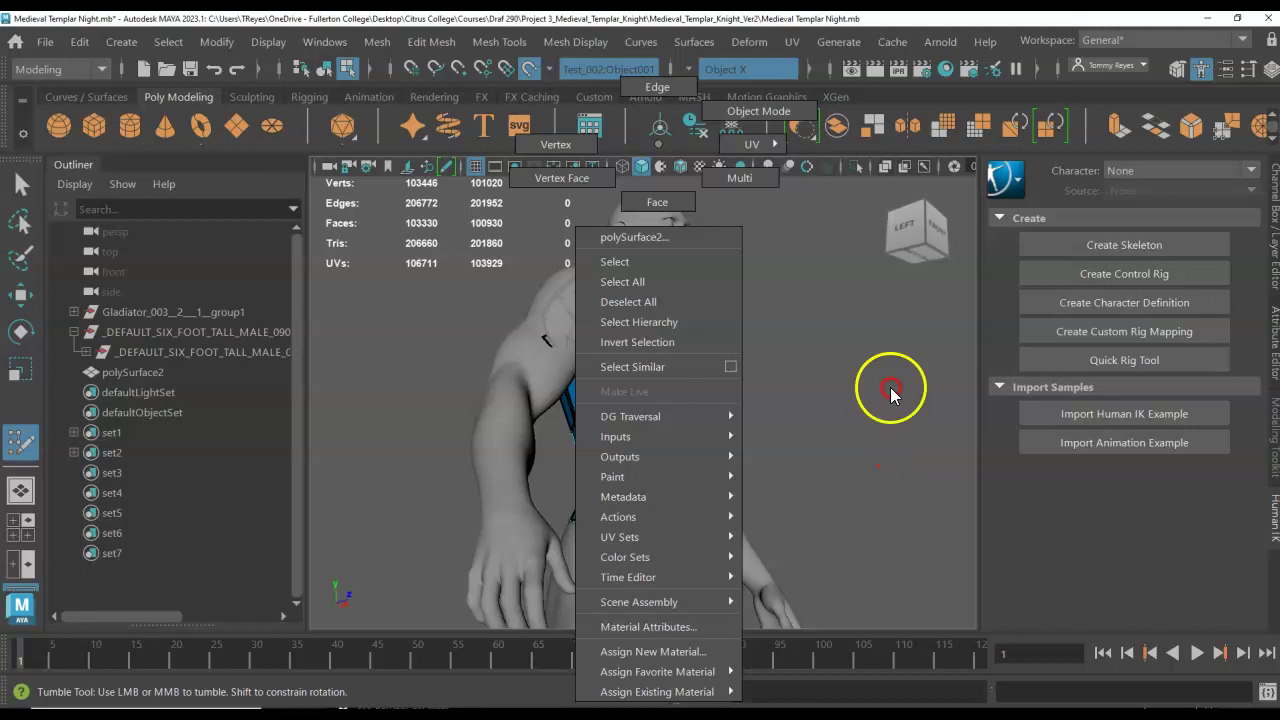
{"action": "left_click", "coordinate": [542, 141]}
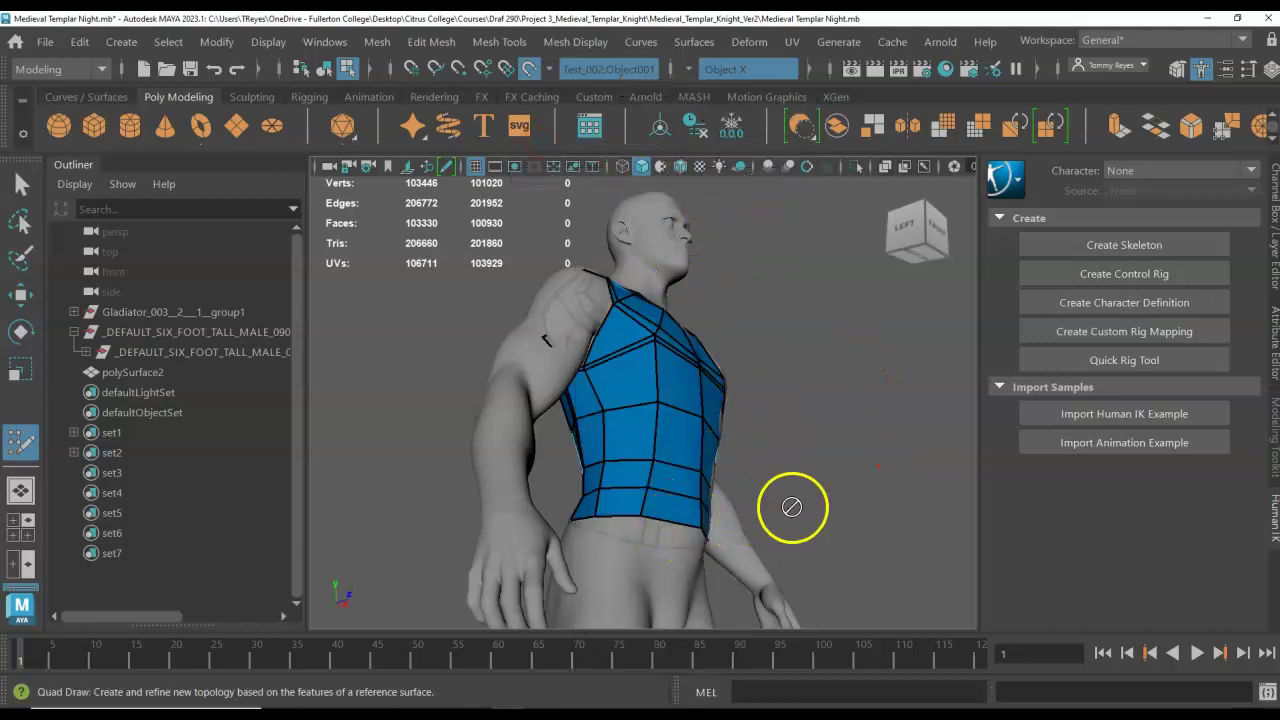
- Try to edit the front centre vertex of the breastplate's lower edge with the Move and Scale tools
{"action": "left_click_drag", "start_coordinate": [791, 506], "coordinate": [730, 497], "text": "alt"}
{"action": "left_click", "coordinate": [543, 551], "text": "ctrl"}
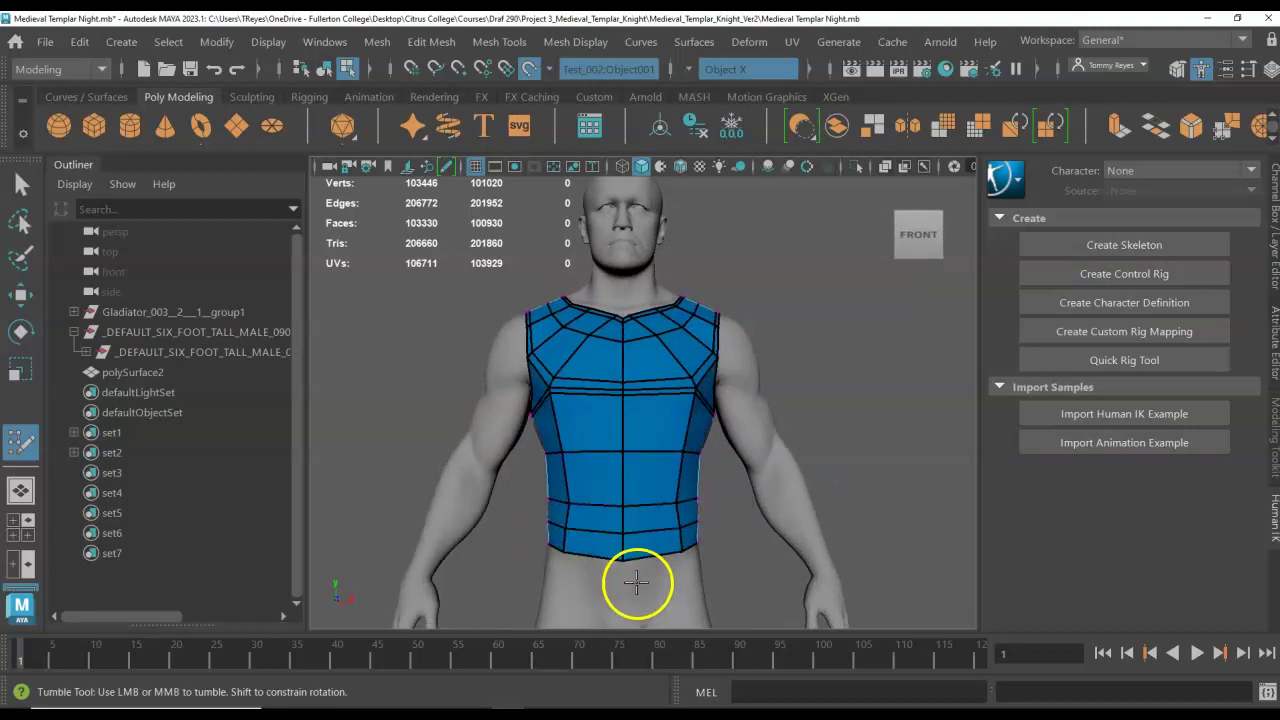
{"action": "left_click_drag", "start_coordinate": [620, 580], "coordinate": [730, 559], "text": "alt"}
{"action": "scroll", "coordinate": [730, 559], "scroll_direction": "up", "scroll_amount": 5}
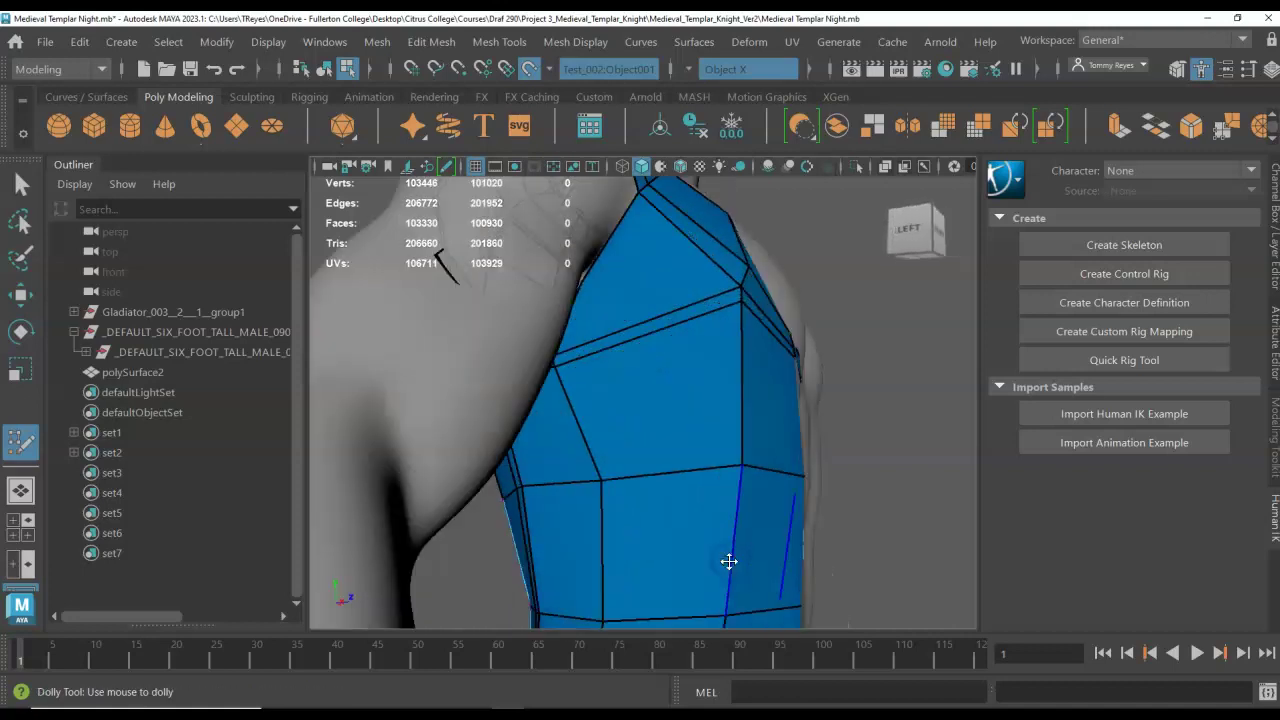
{"action": "middle_click_drag", "start_coordinate": [740, 574], "coordinate": [627, 420], "text": "alt"}
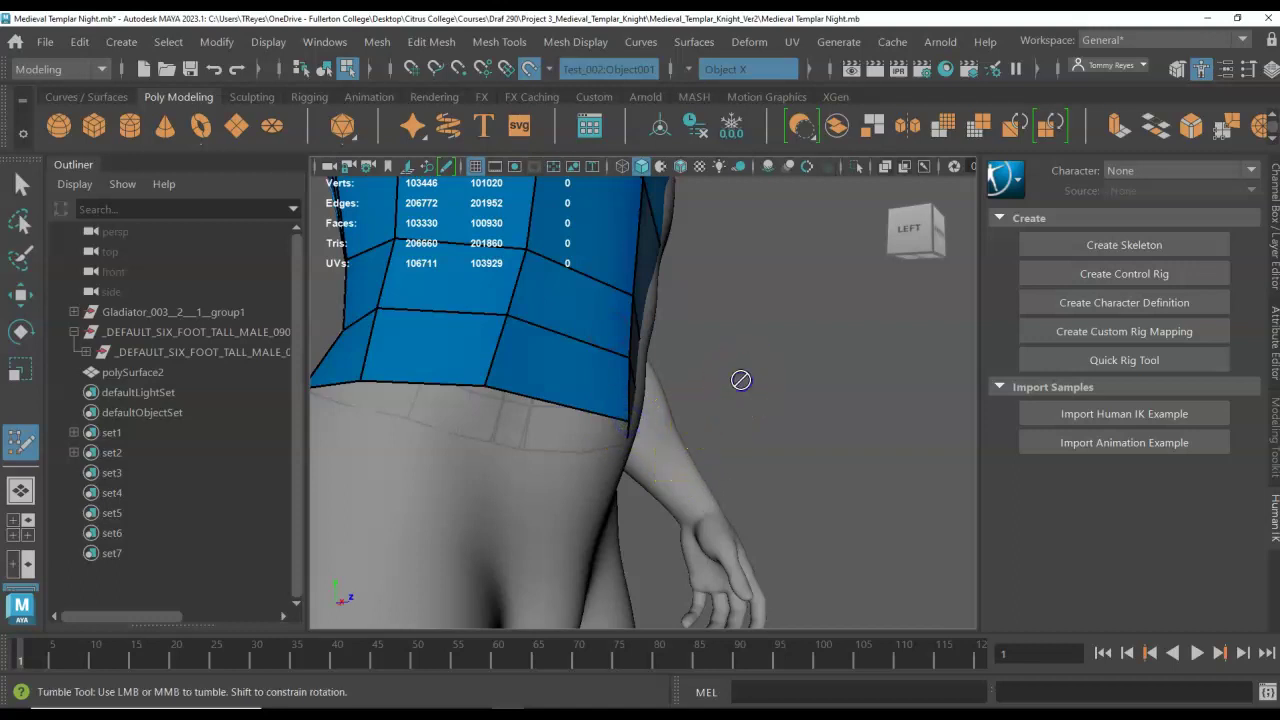
{"action": "mouse_move", "coordinate": [740, 380]}
{"action": "left_mouse_down", "text": "alt"}
{"action": "mouse_move", "coordinate": [720, 409]}
{"action": "mouse_move", "coordinate": [563, 471]}
{"action": "mouse_move", "coordinate": [547, 487]}
{"action": "mouse_move", "coordinate": [562, 477]}
{"action": "mouse_move", "coordinate": [583, 526]}
{"action": "left_mouse_up", "text": "alt"}
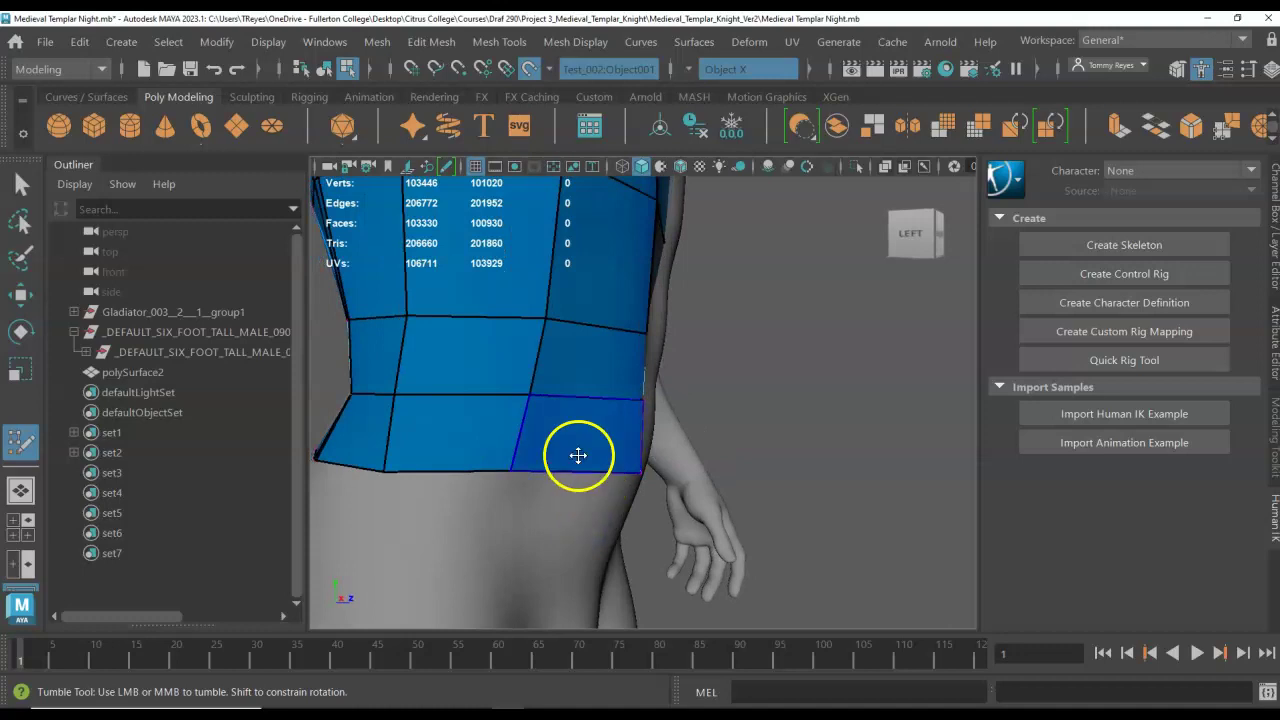
{"action": "mouse_move", "coordinate": [577, 454]}
{"action": "right_mouse_down"}
{"action": "mouse_move", "coordinate": [584, 462]}
{"action": "mouse_move", "coordinate": [565, 195]}
{"action": "mouse_move", "coordinate": [496, 142]}
{"action": "right_mouse_up"}
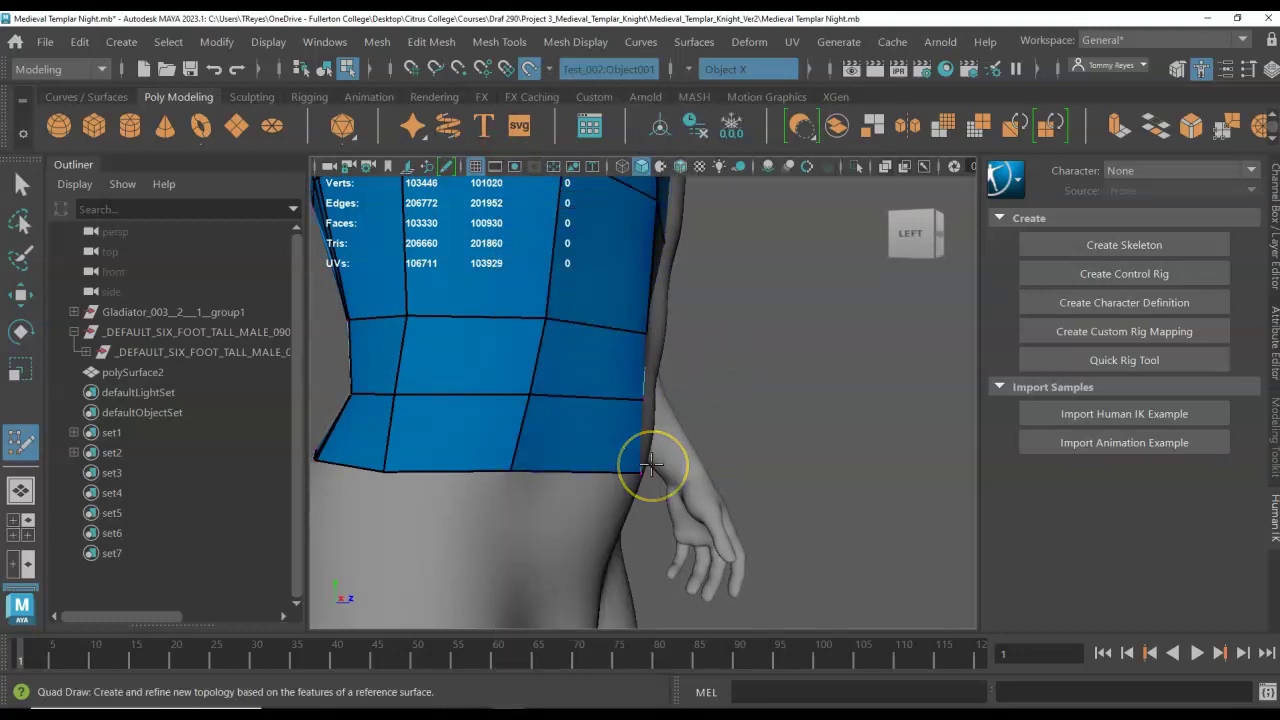
{"action": "key", "text": "w"}
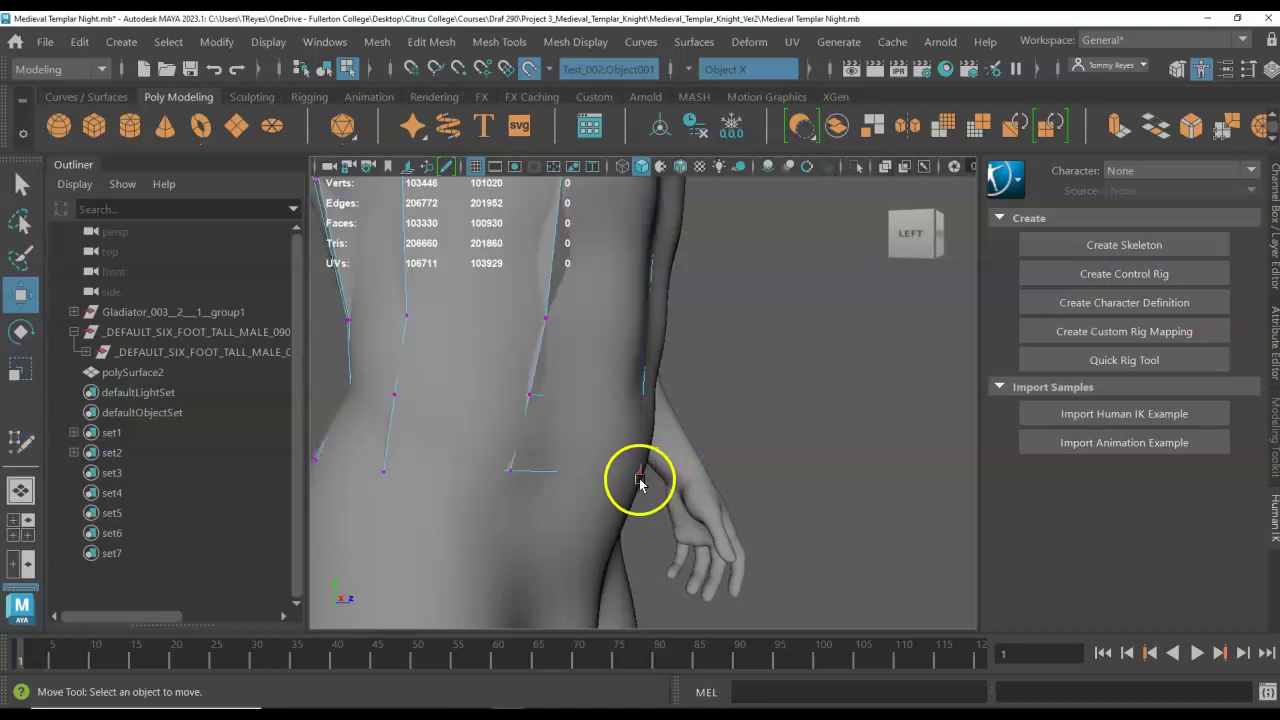
{"action": "key", "text": "r"}
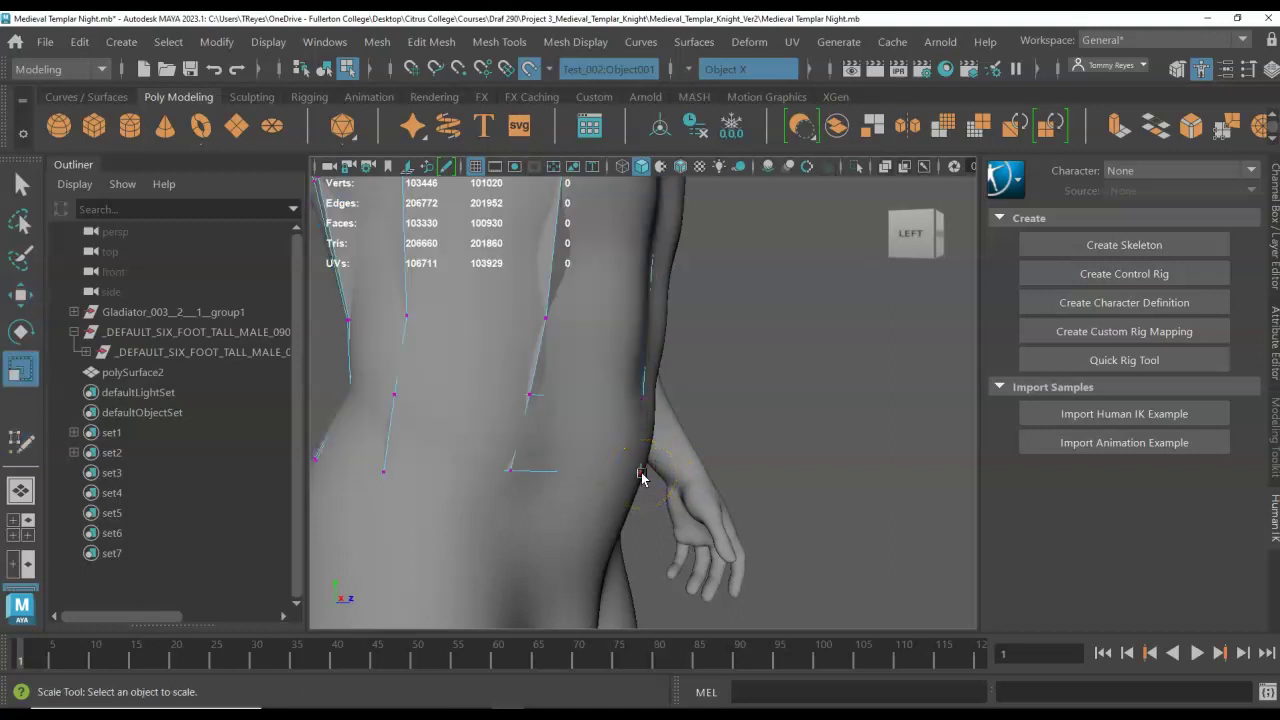
{"action": "scroll", "coordinate": [643, 478], "scroll_direction": "down", "scroll_amount": 3}
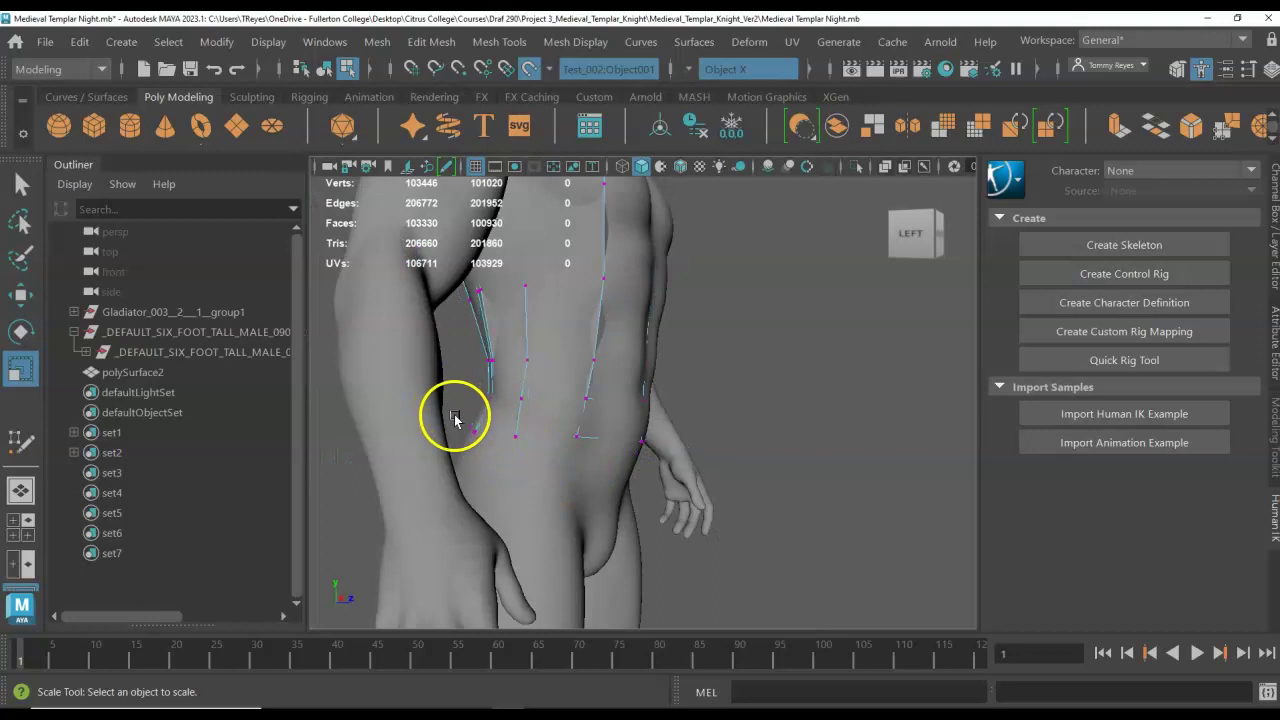
- Slide the front centre vertex of the breastplate's lower edge slightly downward with Quad Draw
{"action": "left_click_drag", "start_coordinate": [663, 469], "coordinate": [663, 467]}
{"action": "left_click_drag", "start_coordinate": [729, 437], "coordinate": [723, 440]}
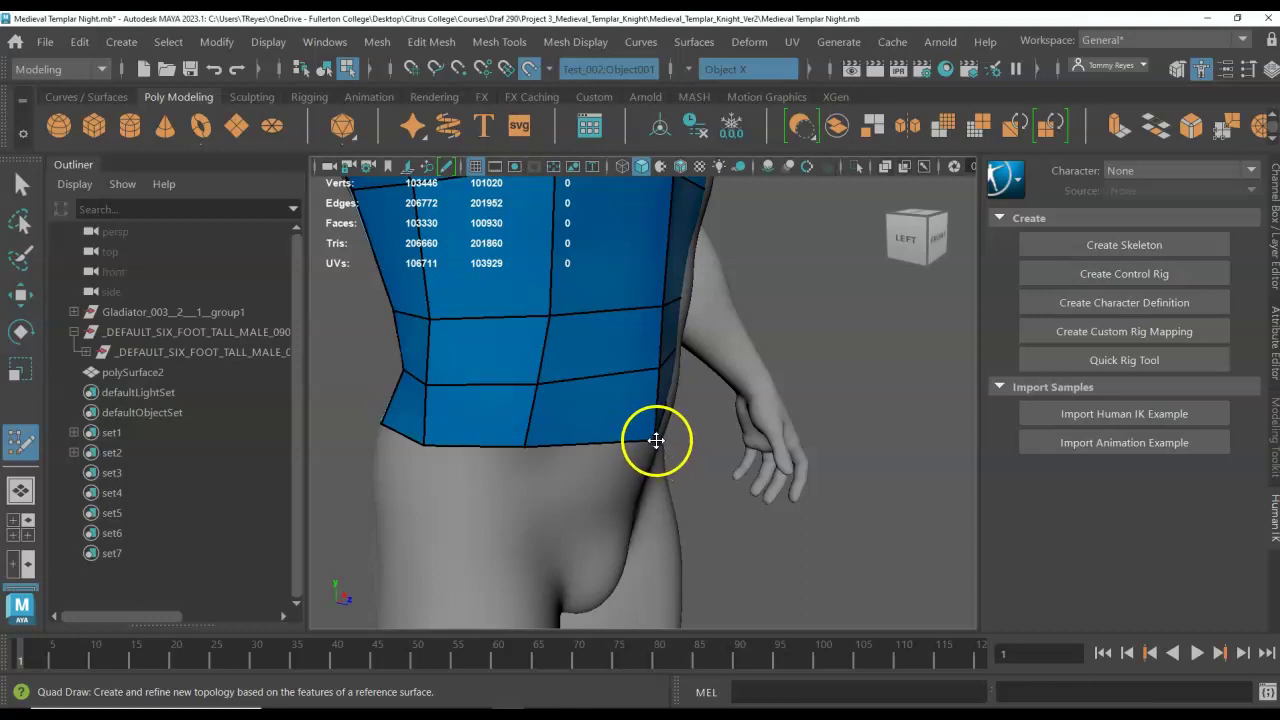
{"action": "left_click_drag", "start_coordinate": [656, 440], "coordinate": [652, 461]}
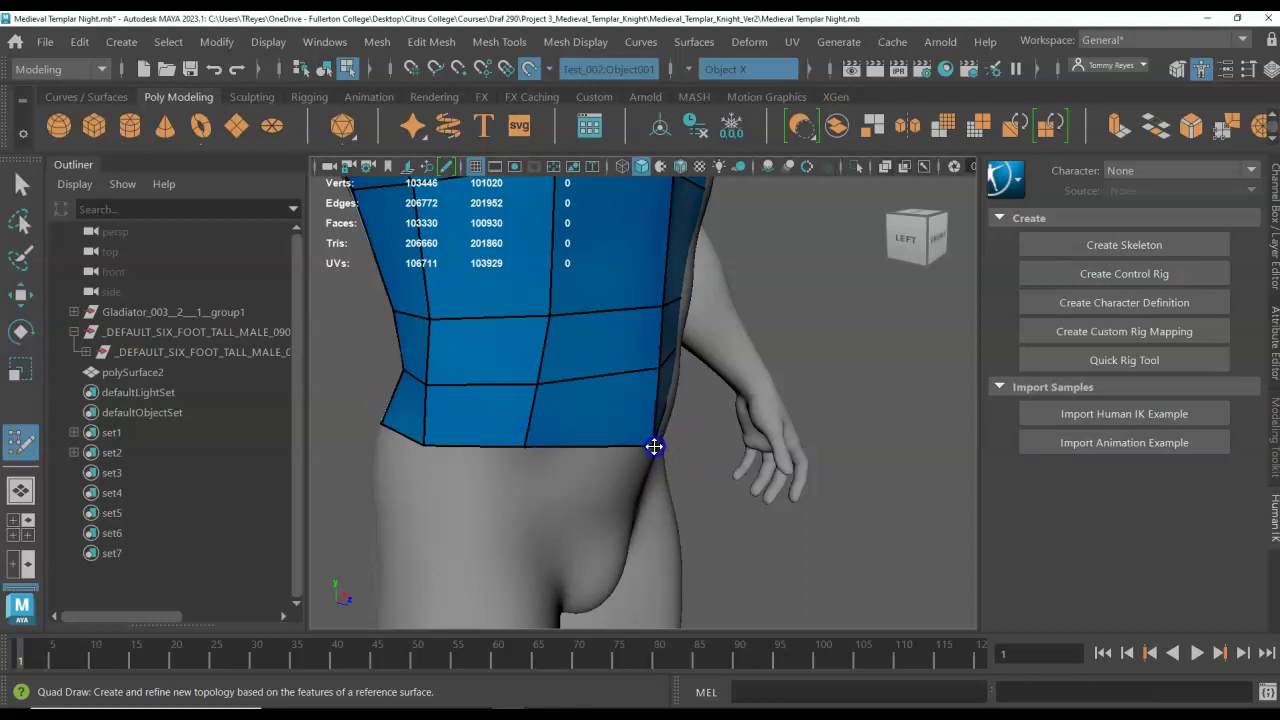
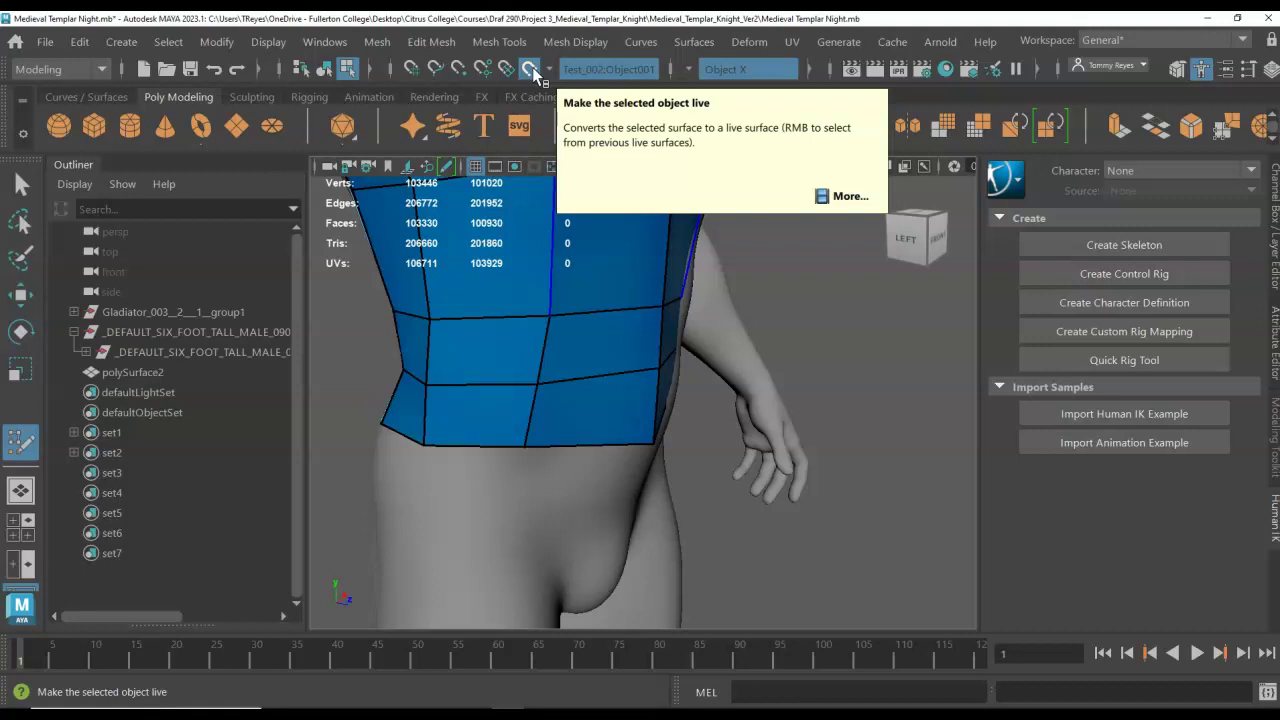
- Turn off the live surface and pull the front and side vertices of the breastplate's lower edge outward from the body with Quad Draw
{"action": "left_click", "coordinate": [532, 67]}
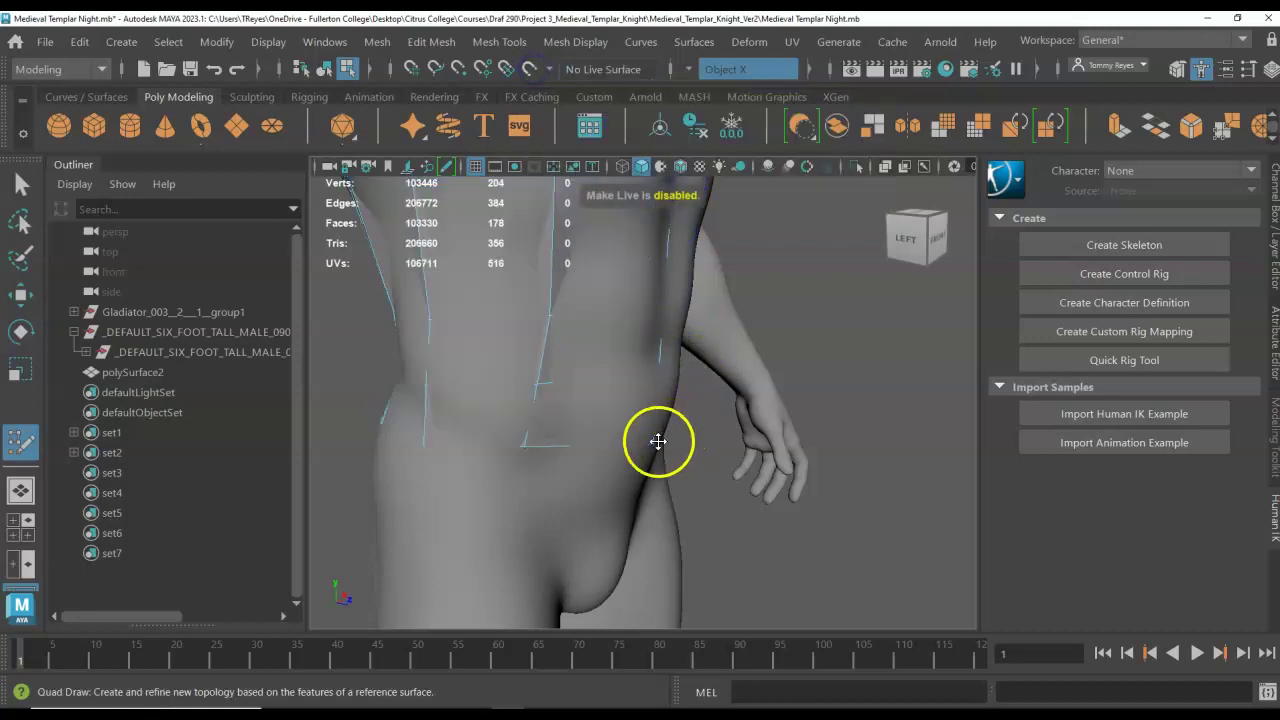
{"action": "left_click_drag", "start_coordinate": [656, 445], "coordinate": [672, 450]}
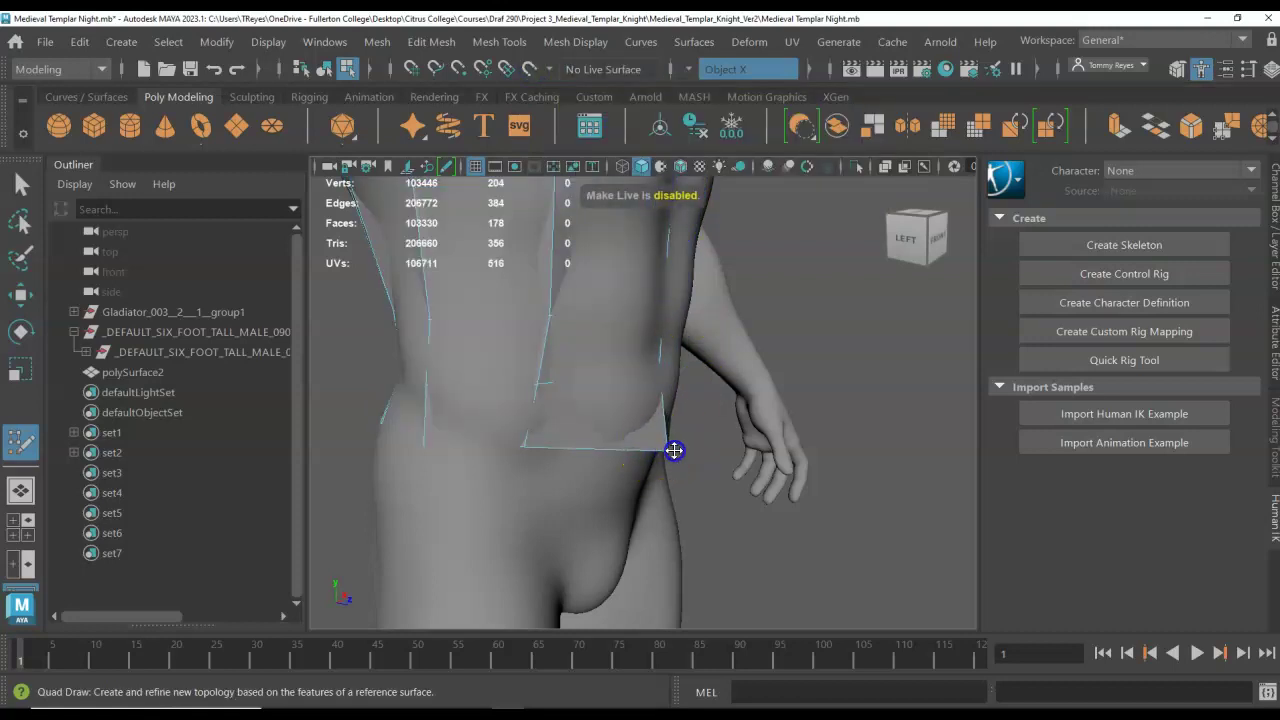
{"action": "left_click_drag", "start_coordinate": [709, 494], "coordinate": [535, 492], "text": "alt"}
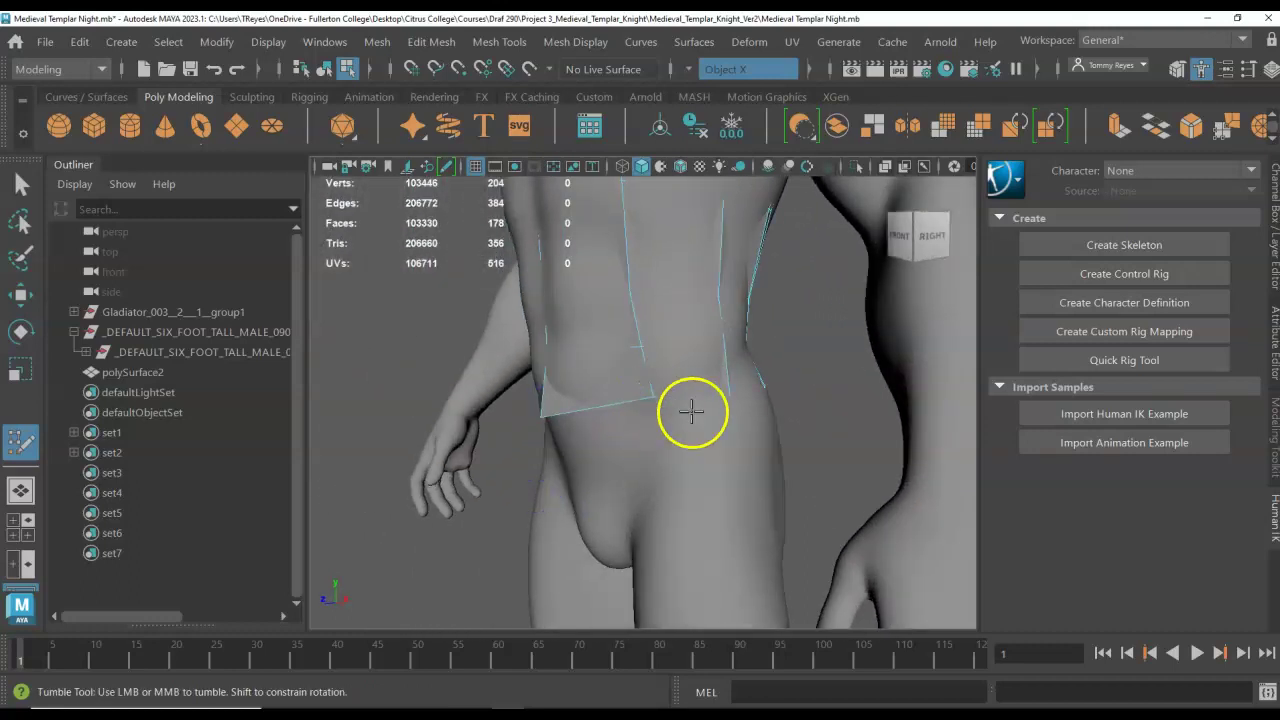
{"action": "left_click_drag", "start_coordinate": [731, 423], "coordinate": [716, 494], "text": "alt"}
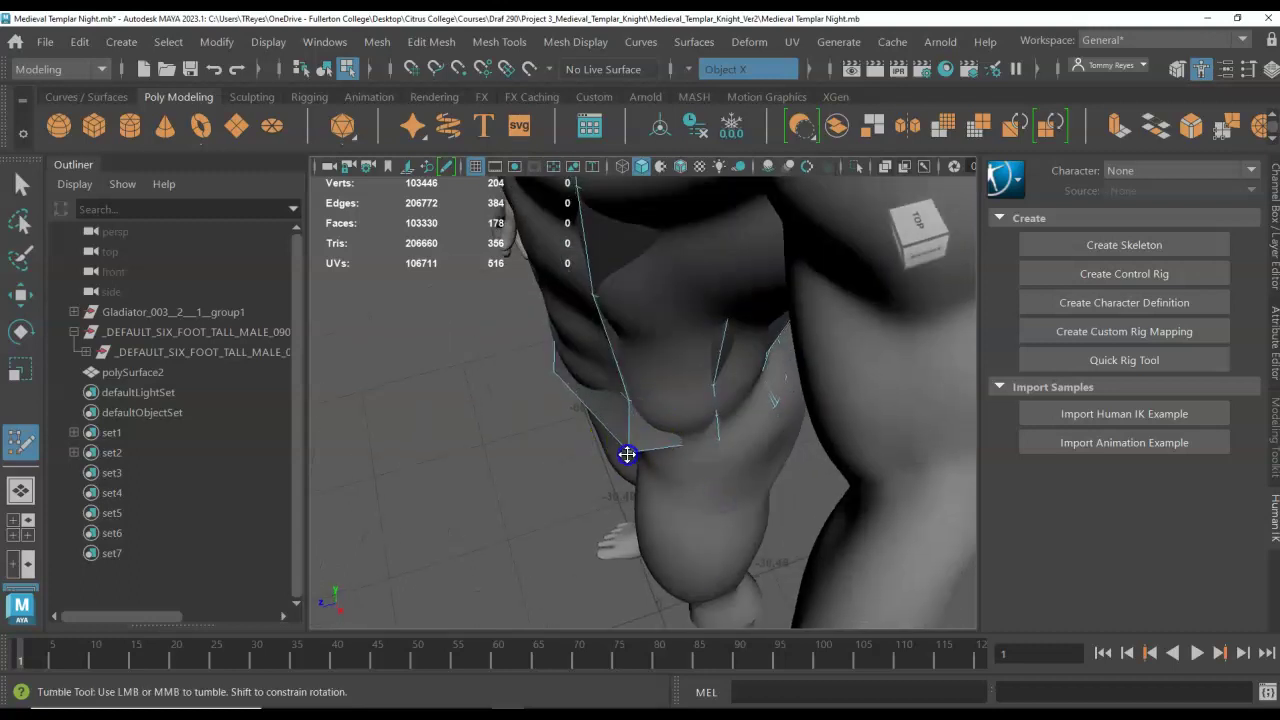
{"action": "left_click_drag", "start_coordinate": [552, 374], "coordinate": [544, 373]}
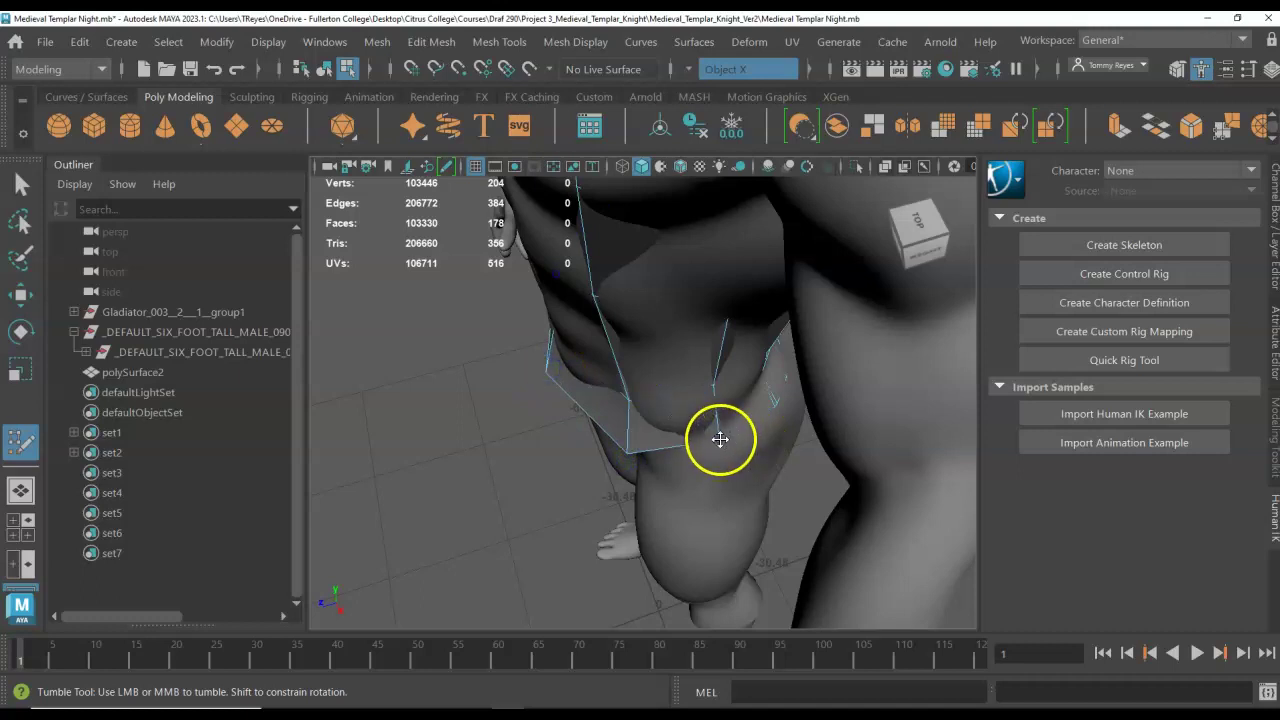
{"action": "left_click_drag", "start_coordinate": [720, 438], "coordinate": [724, 447]}
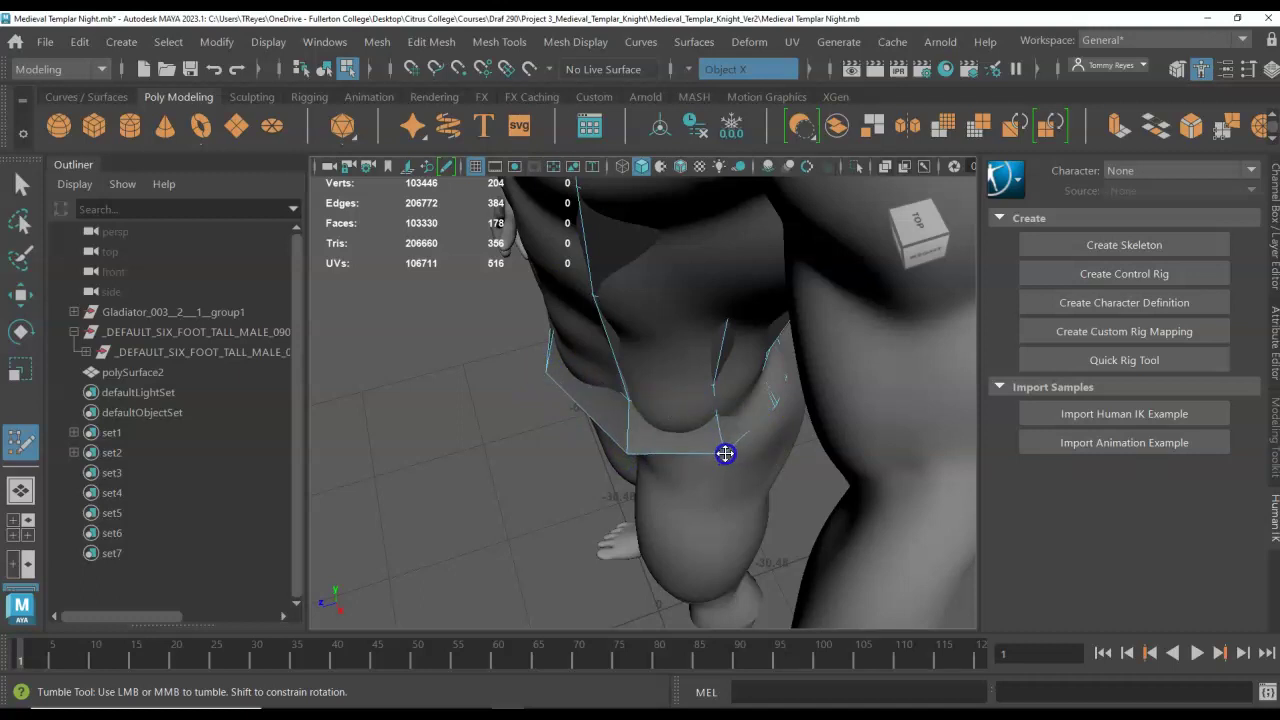
{"action": "mouse_move", "coordinate": [977, 449]}
{"action": "left_mouse_down"}
{"action": "mouse_move", "coordinate": [883, 457]}
{"action": "mouse_move", "coordinate": [984, 459]}
{"action": "left_mouse_up"}
- Flare the back and rear hip vertices of the breastplate's lower edge outward from the body
{"action": "left_click_drag", "start_coordinate": [794, 449], "coordinate": [654, 423], "text": "alt"}
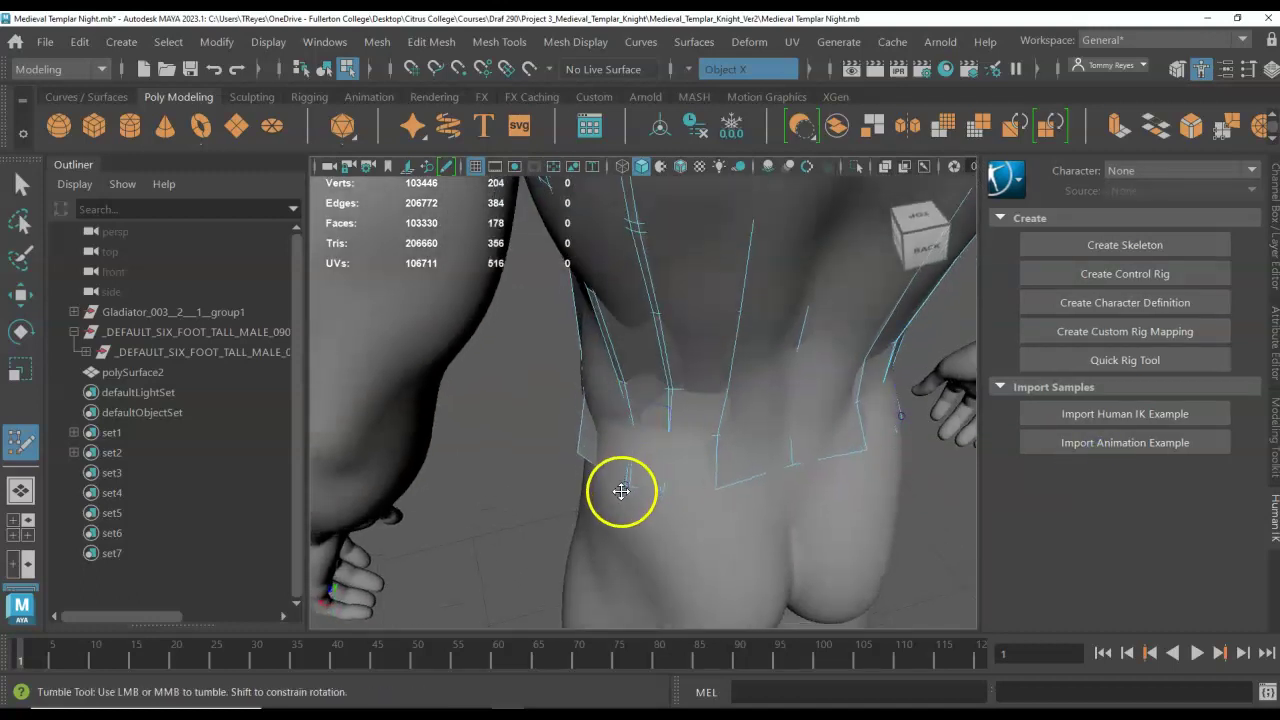
{"action": "left_click_drag", "start_coordinate": [623, 483], "coordinate": [613, 488], "text": "alt"}
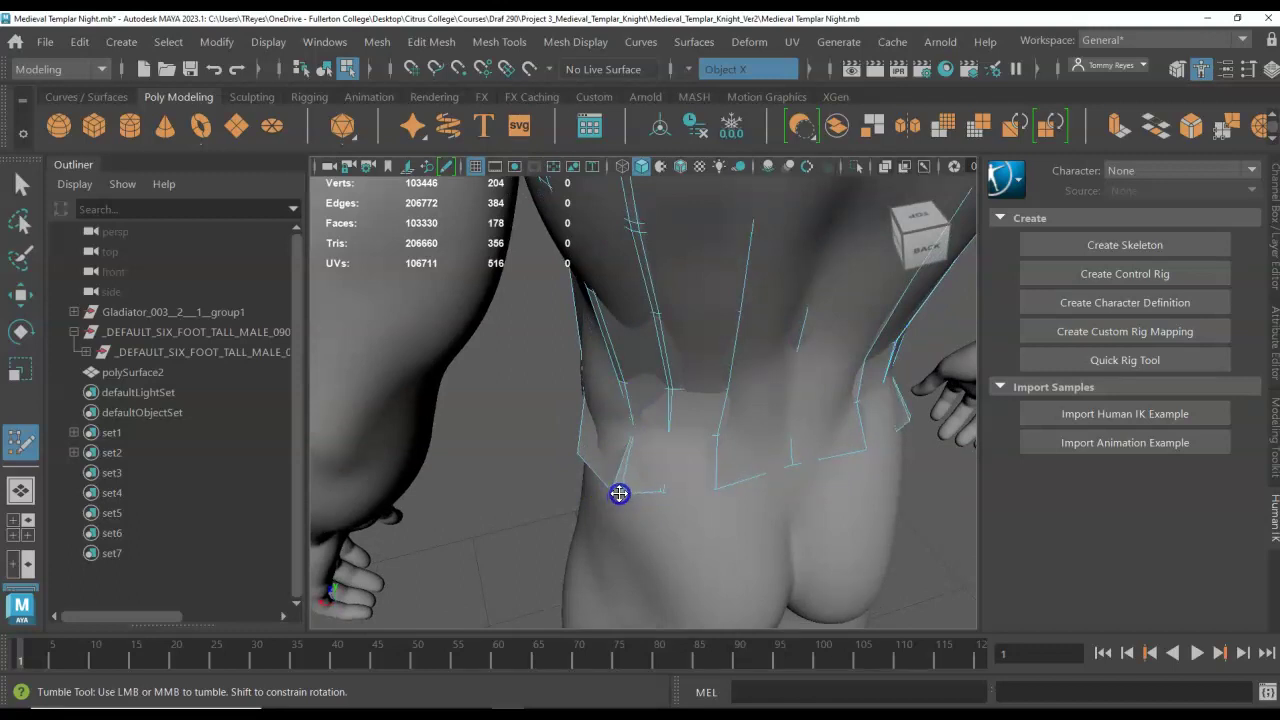
{"action": "left_click_drag", "start_coordinate": [620, 495], "coordinate": [651, 502], "text": "alt"}
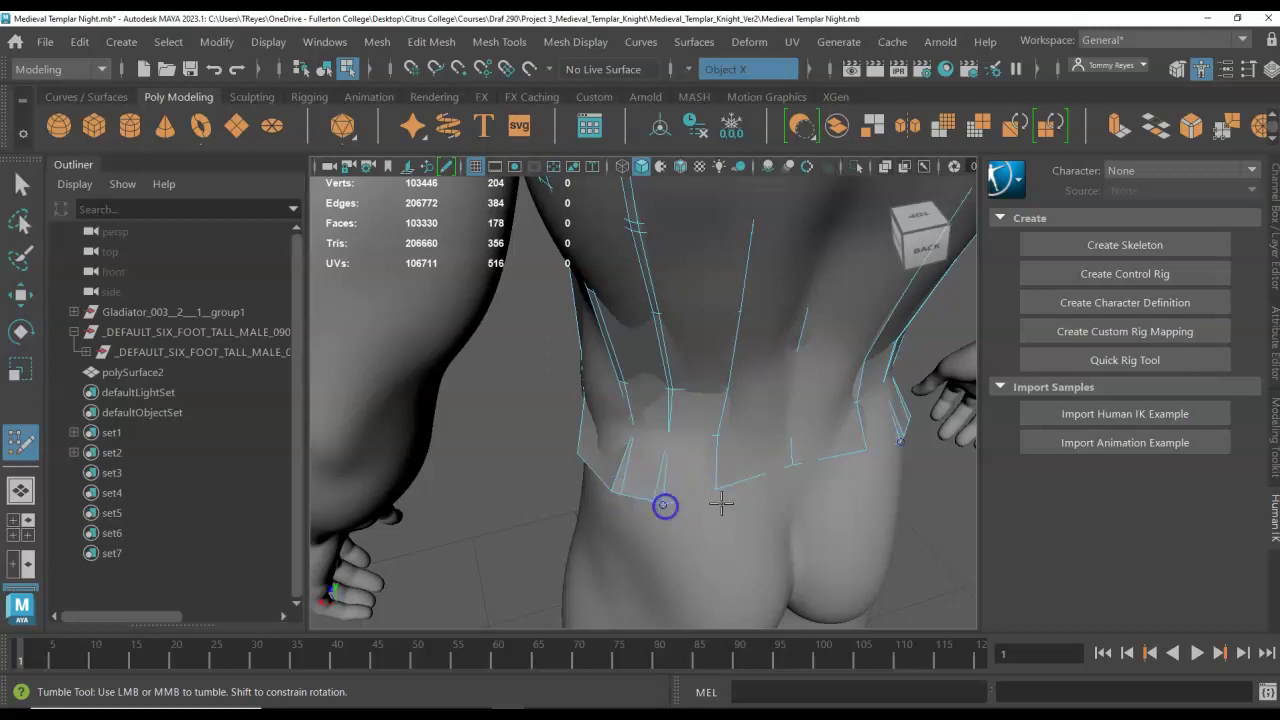
{"action": "left_click_drag", "start_coordinate": [719, 491], "coordinate": [666, 520]}
{"action": "left_click", "coordinate": [500, 457]}
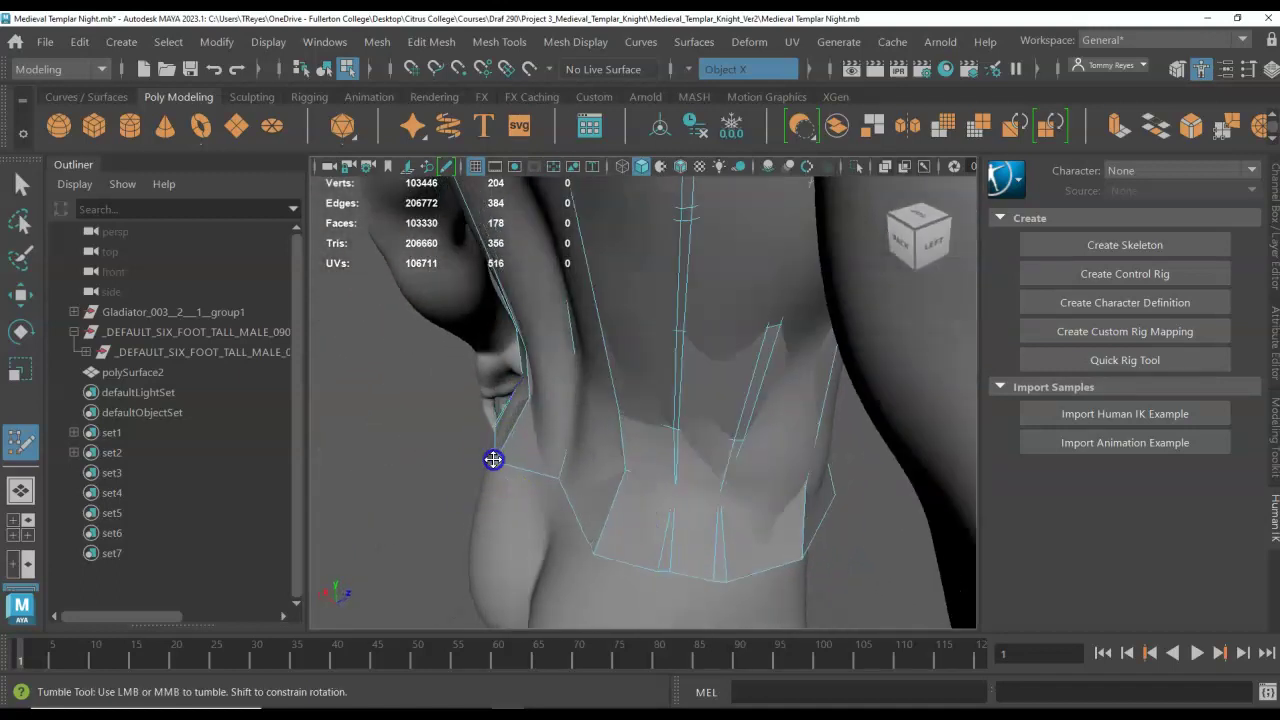
{"action": "left_click_drag", "start_coordinate": [559, 481], "coordinate": [589, 460]}
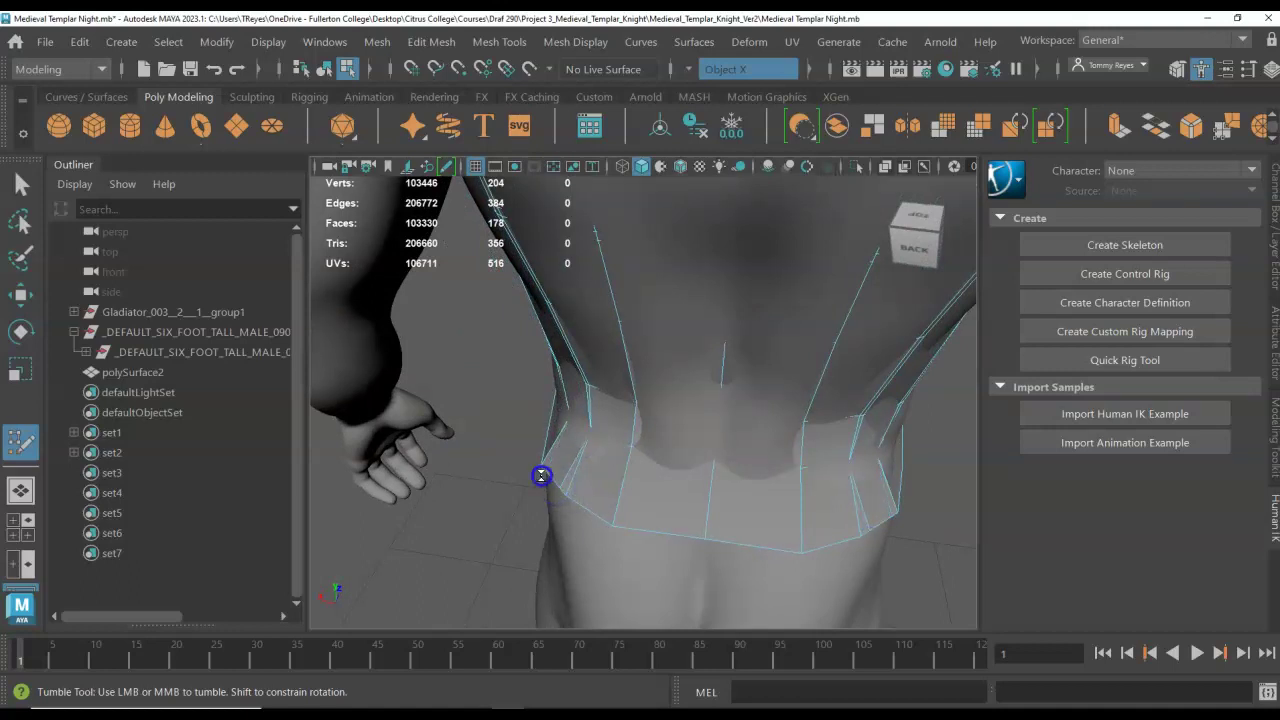
- Undo the last vertex move and adjust the closely spaced lower-edge vertices near the back hip for a smoother flare
{"action": "left_click_drag", "start_coordinate": [541, 476], "coordinate": [645, 485], "text": "alt"}
{"action": "key", "text": "ctrl+z"}
{"action": "scroll", "coordinate": [663, 497], "scroll_direction": "up", "scroll_amount": 2}
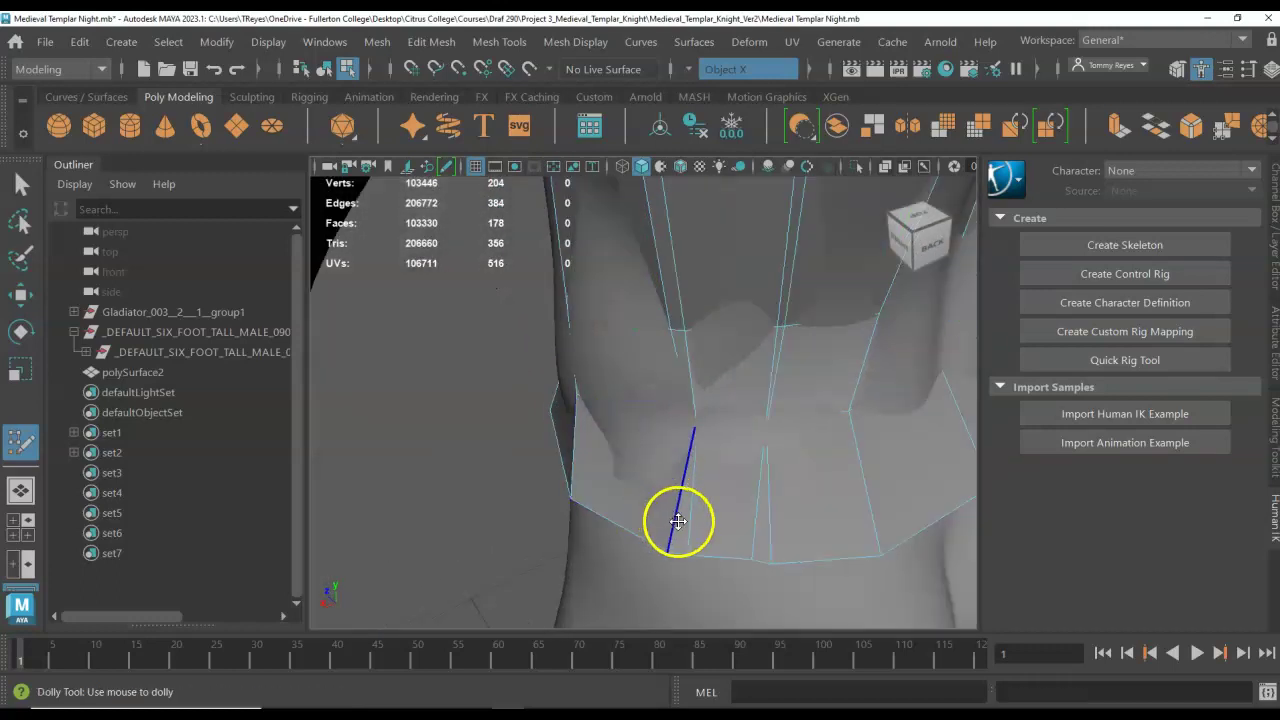
{"action": "left_click_drag", "start_coordinate": [722, 510], "coordinate": [689, 500], "text": "alt"}
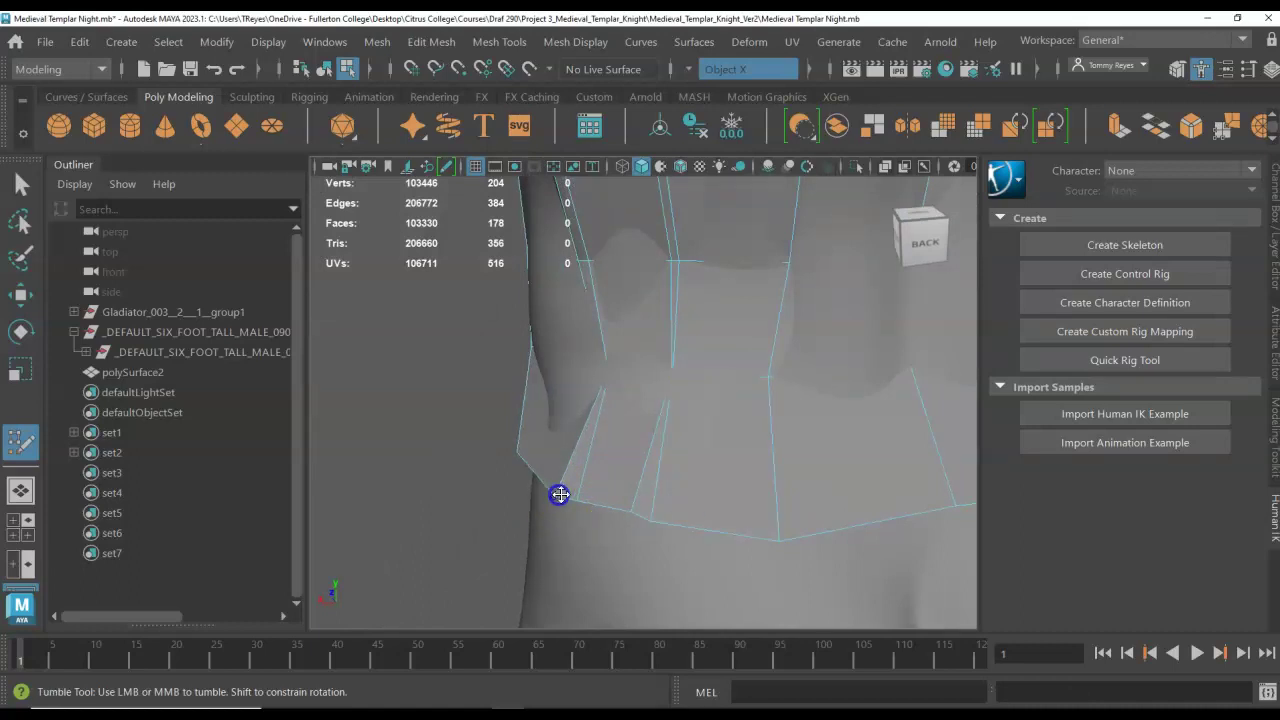
{"action": "left_click_drag", "start_coordinate": [570, 506], "coordinate": [627, 516]}
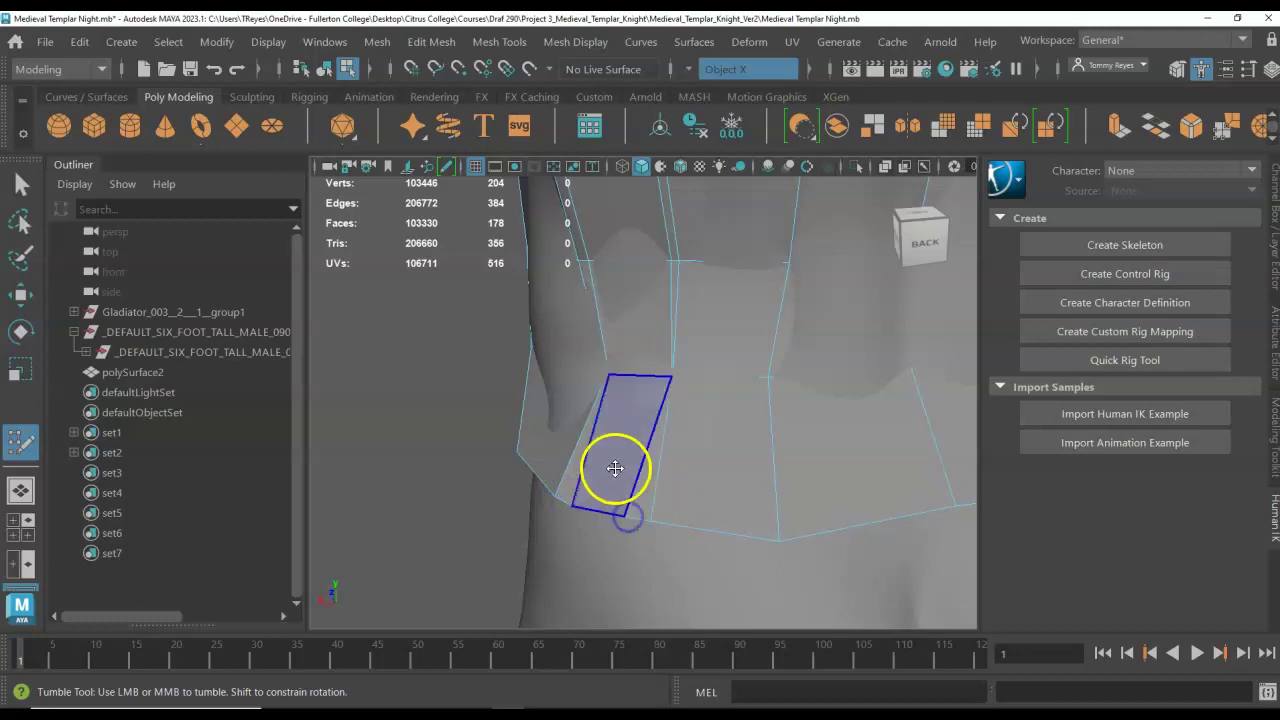
{"action": "left_click_drag", "start_coordinate": [614, 466], "coordinate": [848, 467], "text": "alt"}
{"action": "left_click_drag", "start_coordinate": [648, 483], "coordinate": [549, 463], "text": "alt"}
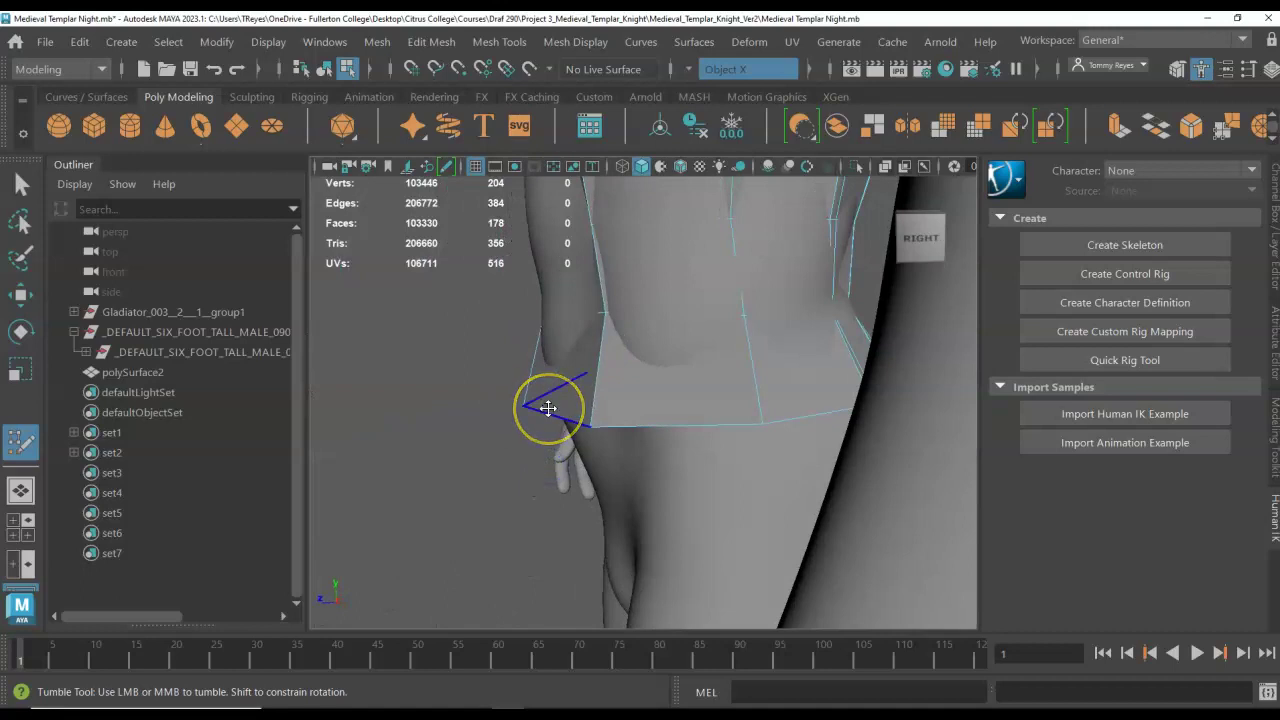
- Switch to Medieval Templar Knight.pdf in Acrobat and examine the breastplate's lower edge and centre ridge
{"action": "key", "text": "alt+Tab"}
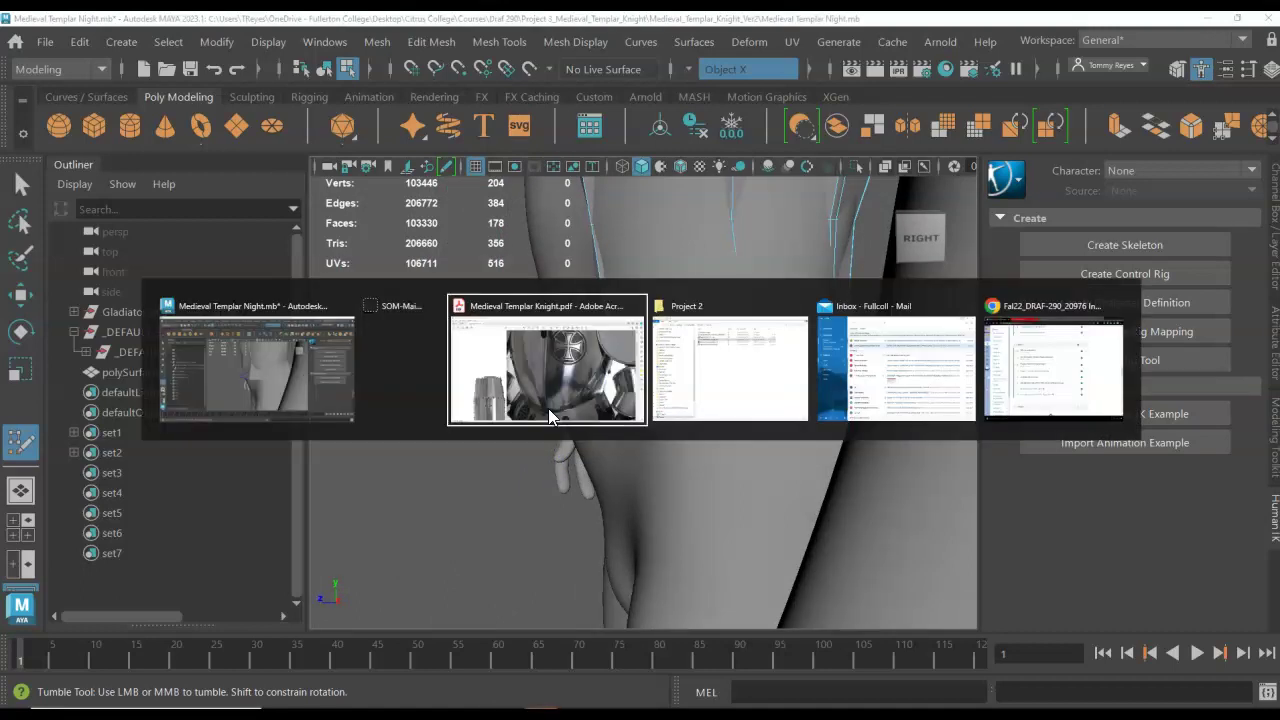
{"action": "left_click", "coordinate": [548, 408]}
{"action": "scroll", "coordinate": [689, 420], "scroll_direction": "down", "scroll_amount": 4}
{"action": "scroll", "coordinate": [689, 420], "scroll_direction": "down", "scroll_amount": 3}
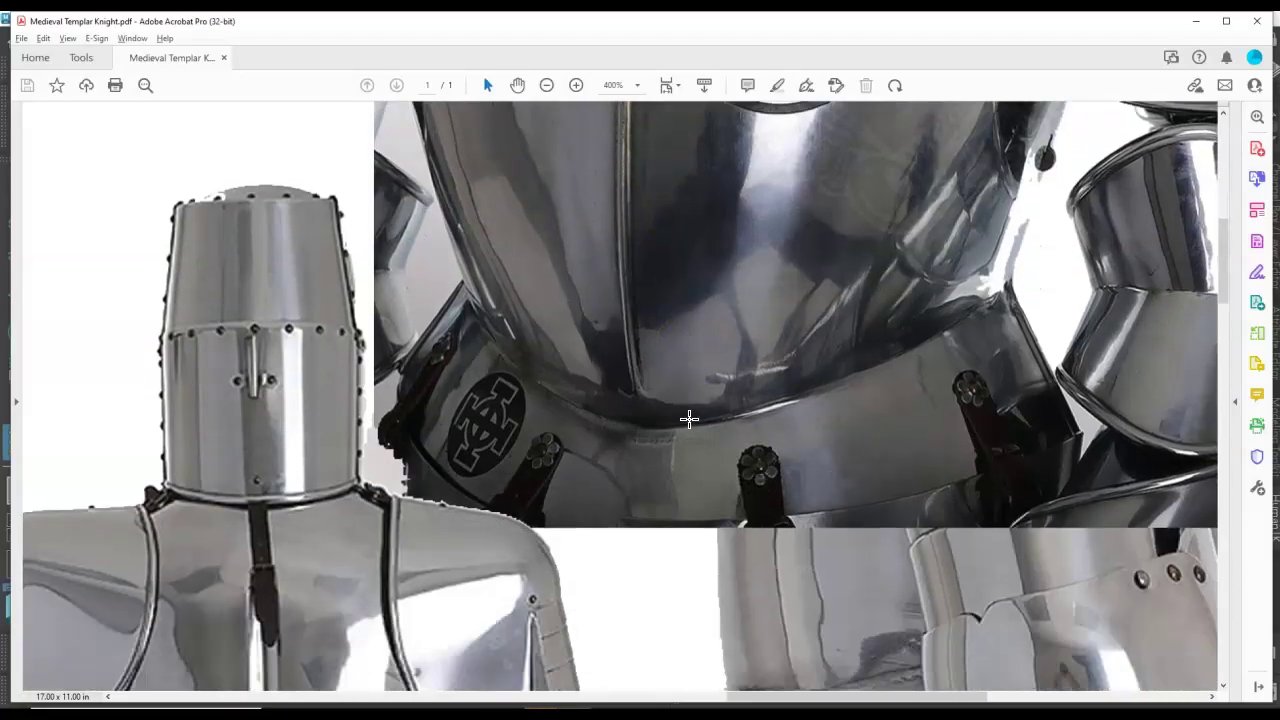
{"action": "scroll", "coordinate": [689, 420], "scroll_direction": "up", "scroll_amount": 4}
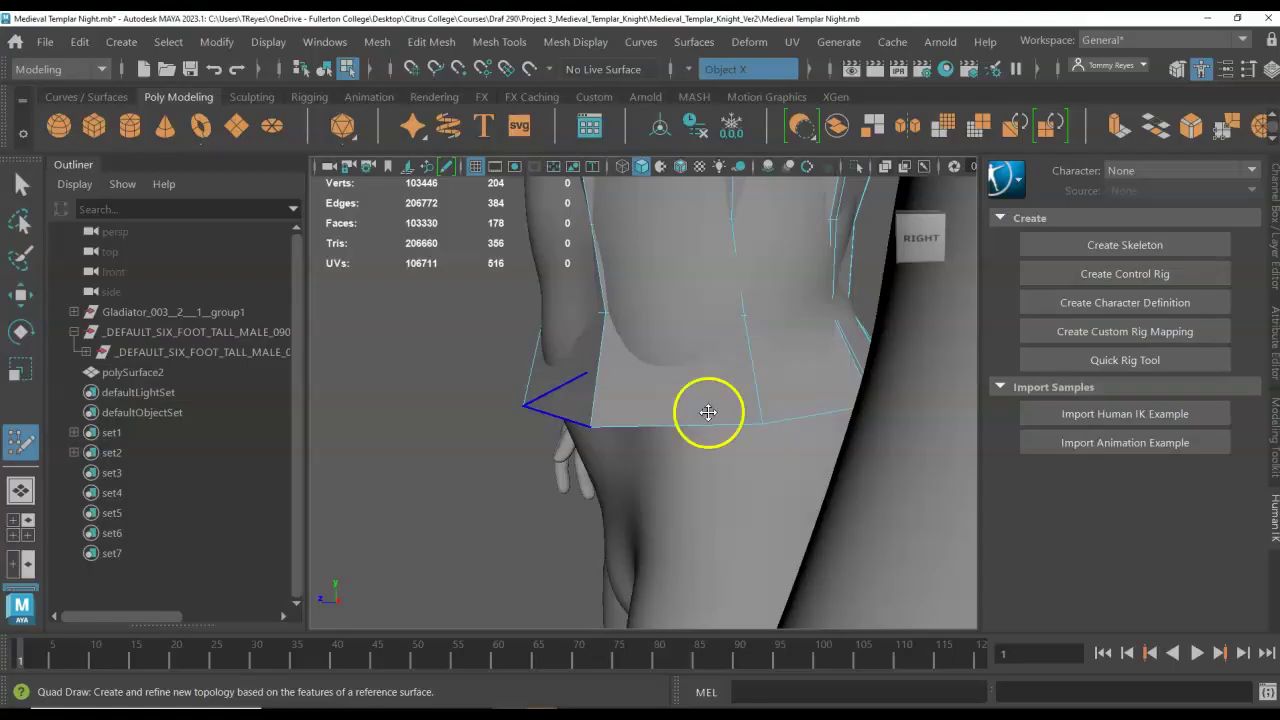
- In Maya, pull the front centre vertices over the abdomen forward to form the breastplate's central ridge
{"action": "left_click", "coordinate": [700, 398], "text": "shift"}
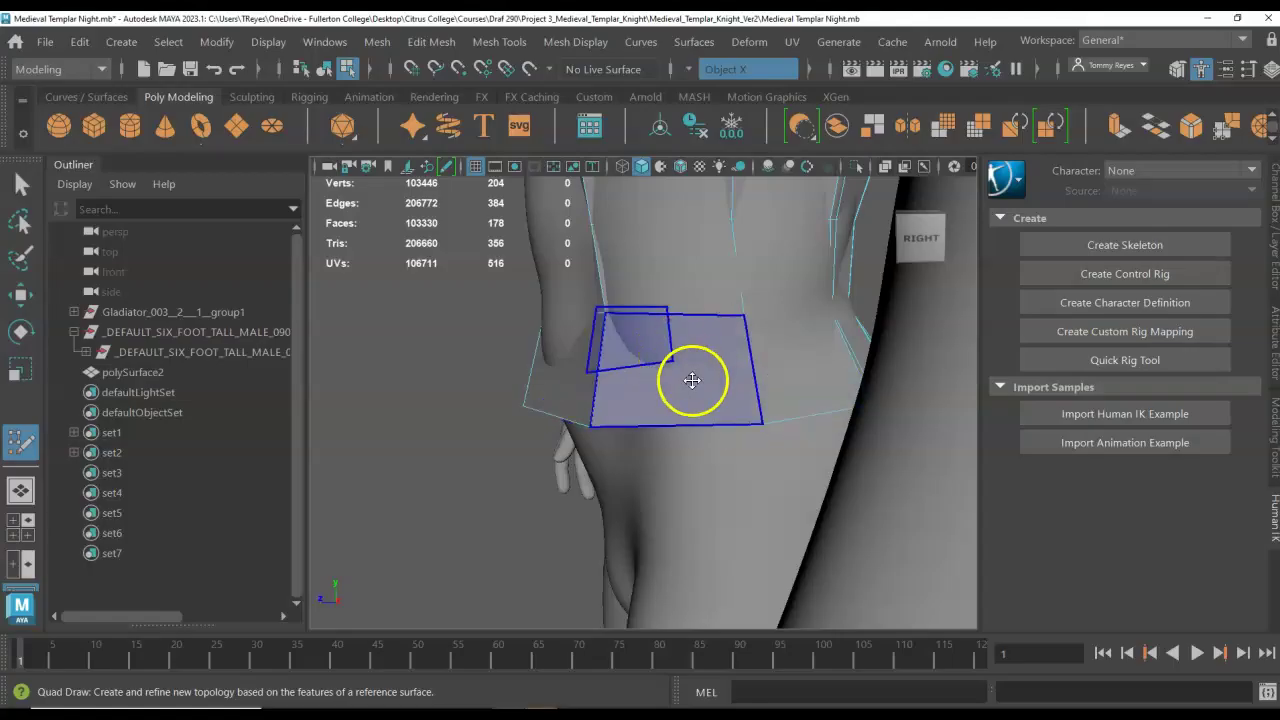
{"action": "left_click_drag", "start_coordinate": [692, 380], "coordinate": [680, 329], "text": "alt"}
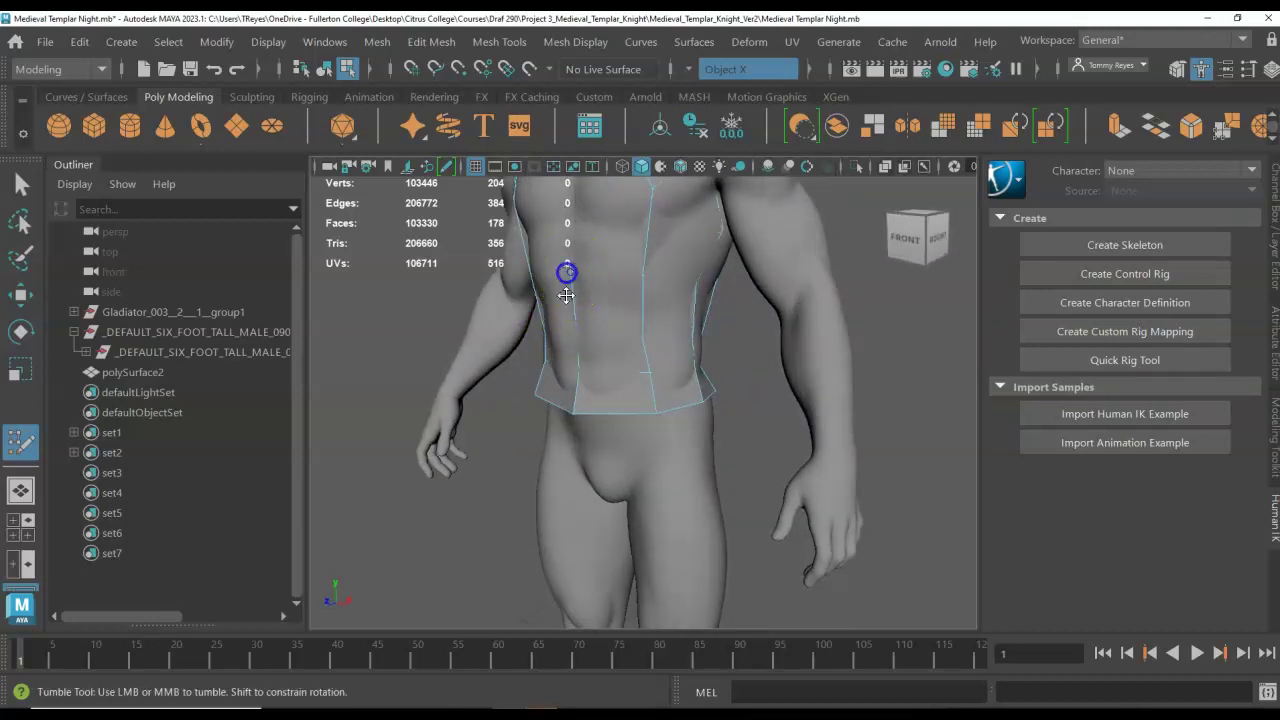
{"action": "left_click", "coordinate": [568, 339]}
{"action": "left_click_drag", "start_coordinate": [622, 313], "coordinate": [597, 335], "text": "alt"}
{"action": "middle_click_drag", "start_coordinate": [623, 311], "coordinate": [663, 429], "text": "alt"}
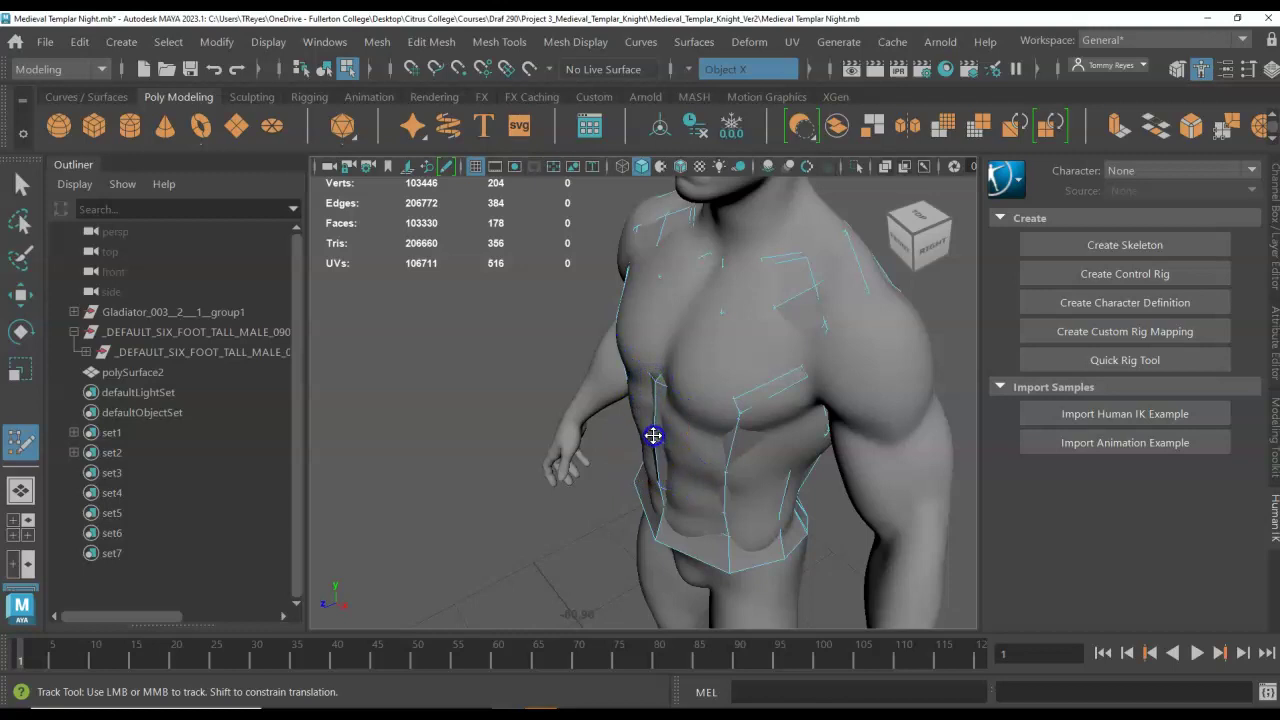
{"action": "scroll", "coordinate": [683, 508], "scroll_direction": "up", "scroll_amount": 5}
{"action": "middle_click_drag", "start_coordinate": [691, 529], "coordinate": [686, 491], "text": "alt"}
{"action": "scroll", "coordinate": [686, 491], "scroll_direction": "up", "scroll_amount": 2}
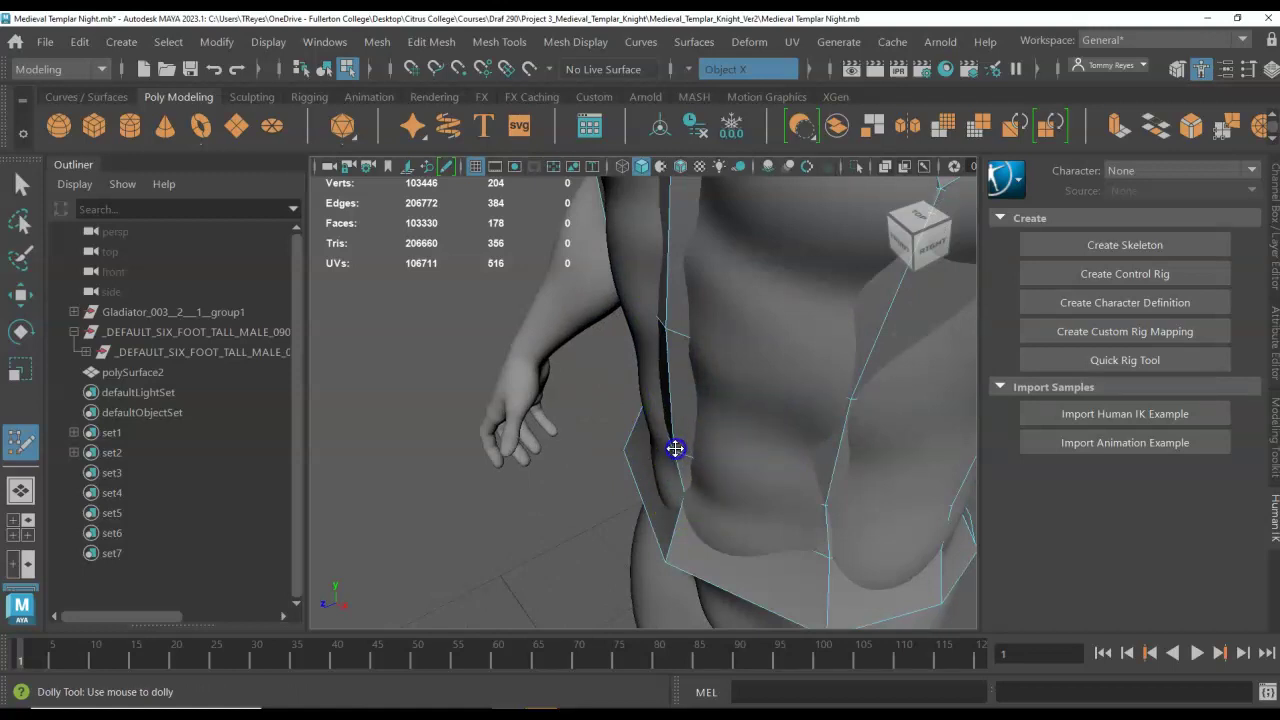
{"action": "left_click", "coordinate": [675, 448]}
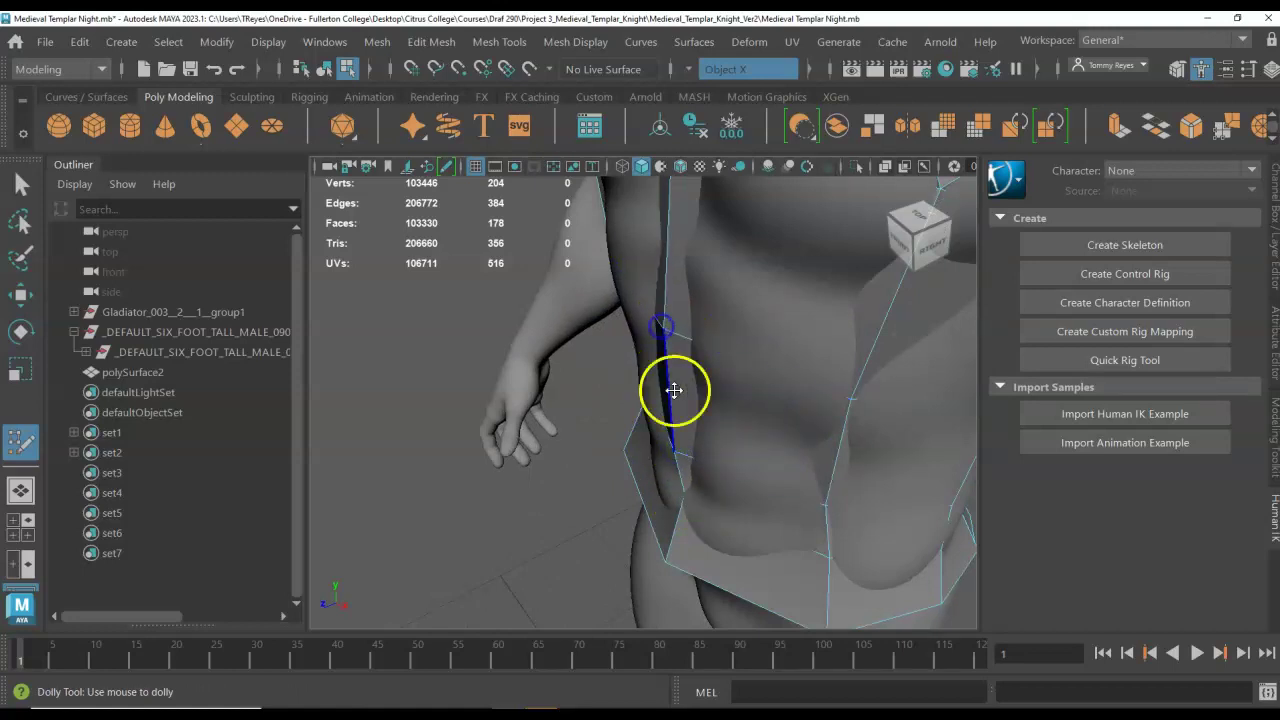
{"action": "scroll", "coordinate": [666, 394], "scroll_direction": "down", "scroll_amount": 2}
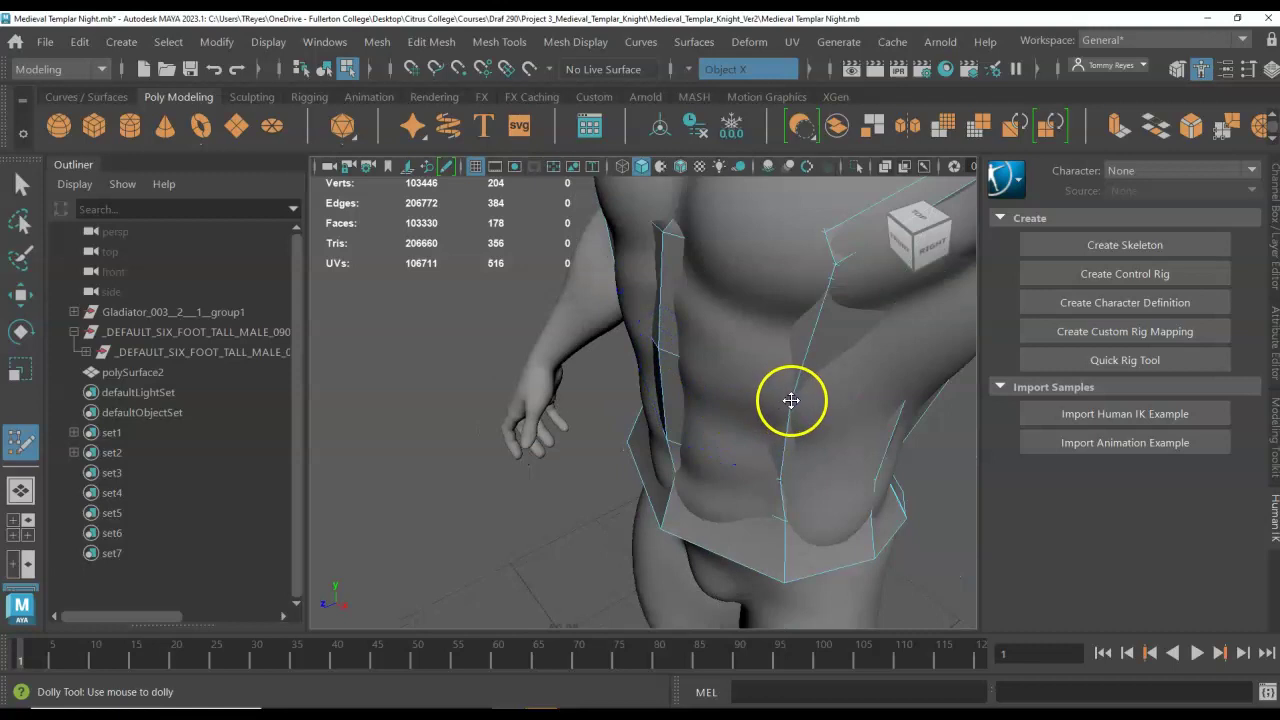
- Leave Quad Draw and select the breastplate mesh polySurface2 as an object instead of the body
{"action": "left_click_drag", "start_coordinate": [571, 434], "coordinate": [737, 397], "text": "alt"}
{"action": "right_click_drag", "start_coordinate": [737, 397], "coordinate": [679, 435], "text": "alt"}
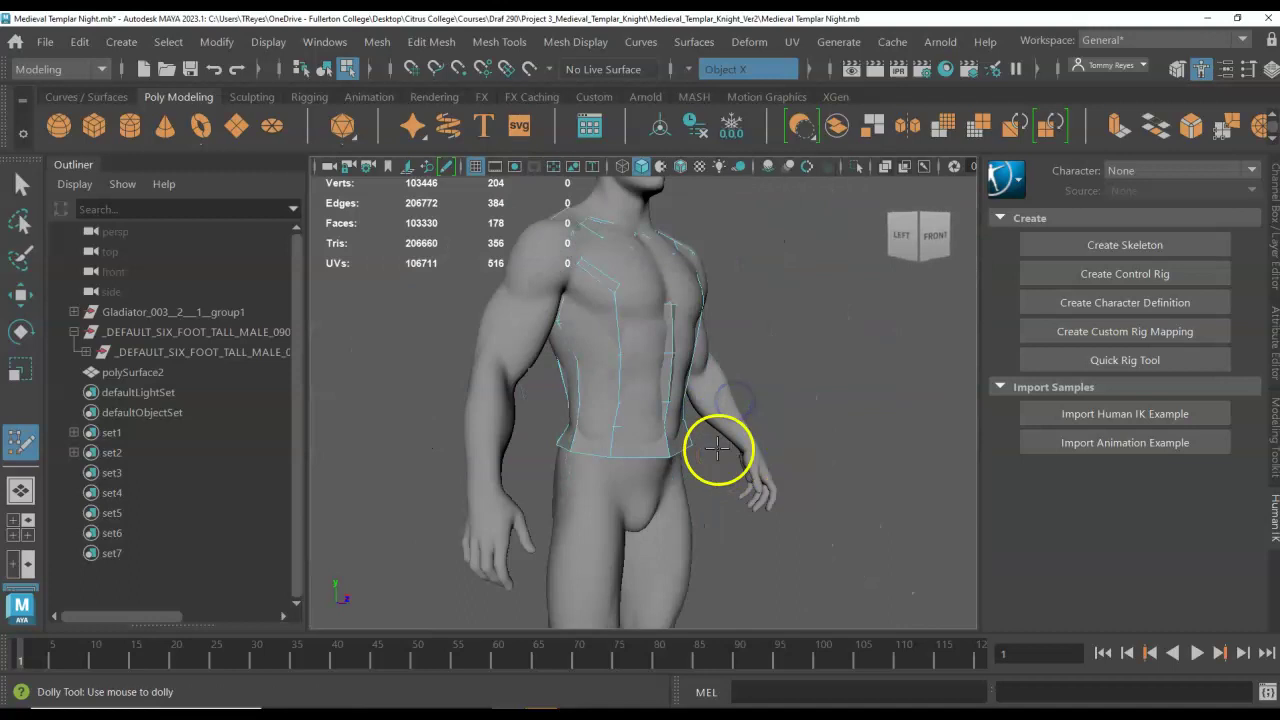
{"action": "left_click_drag", "start_coordinate": [679, 435], "coordinate": [617, 417], "text": "alt"}
{"action": "right_click", "coordinate": [645, 364]}
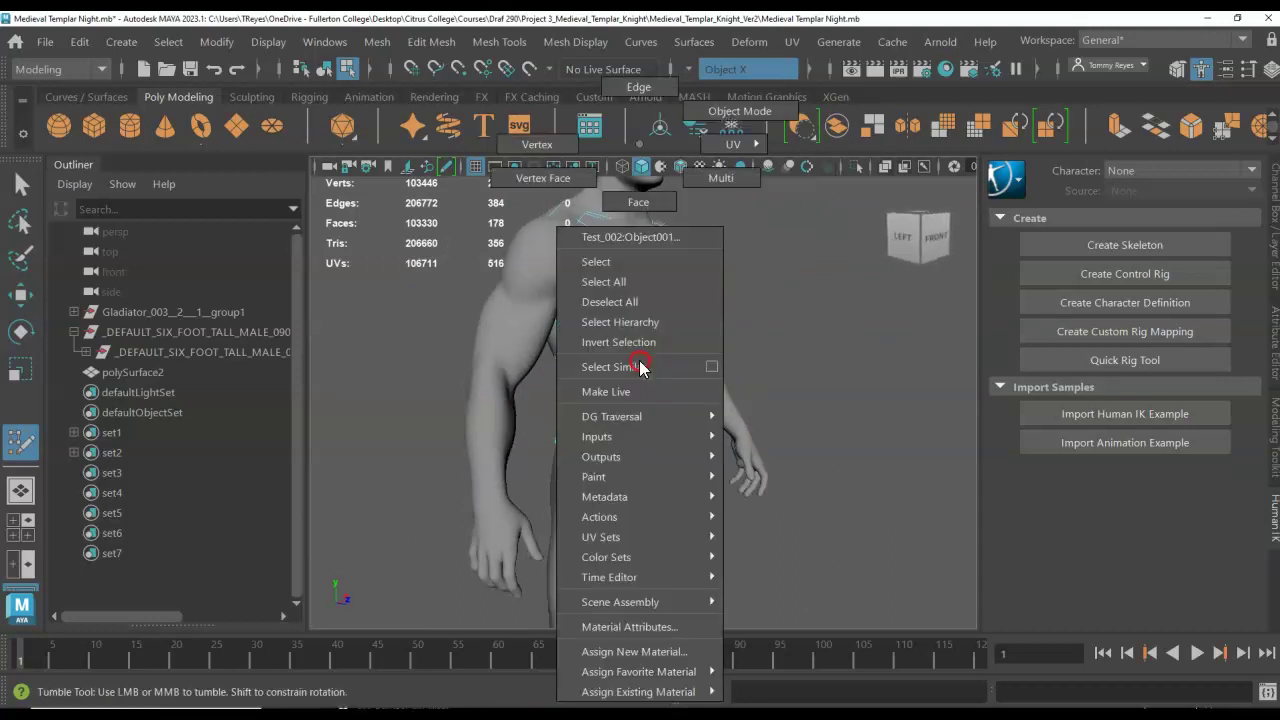
{"action": "left_click", "coordinate": [740, 111]}
{"action": "right_click_drag", "start_coordinate": [606, 371], "coordinate": [628, 375], "text": "alt"}
{"action": "right_click_drag", "start_coordinate": [630, 145], "coordinate": [622, 208]}
{"action": "middle_click_drag", "start_coordinate": [789, 292], "coordinate": [789, 292], "text": "alt"}
{"action": "key", "text": "q"}
{"action": "left_click", "coordinate": [774, 283]}
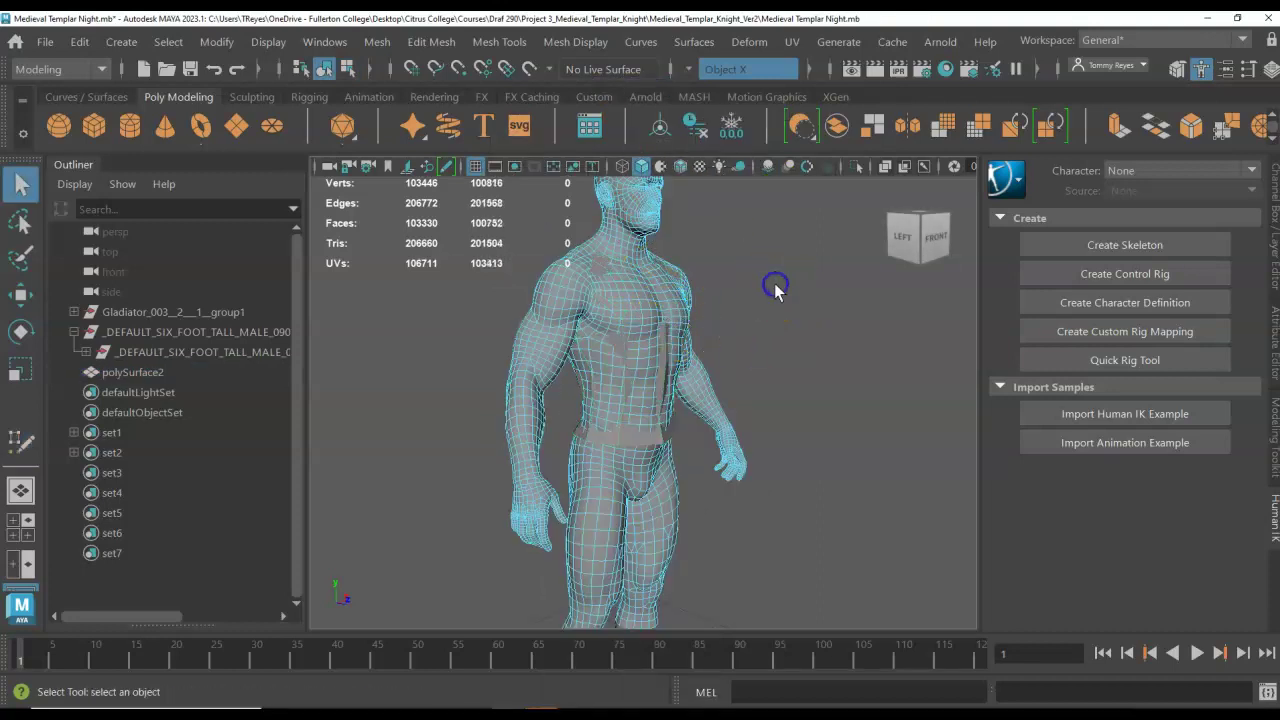
{"action": "left_click", "coordinate": [539, 252]}
{"action": "right_click_drag", "start_coordinate": [482, 296], "coordinate": [596, 120]}
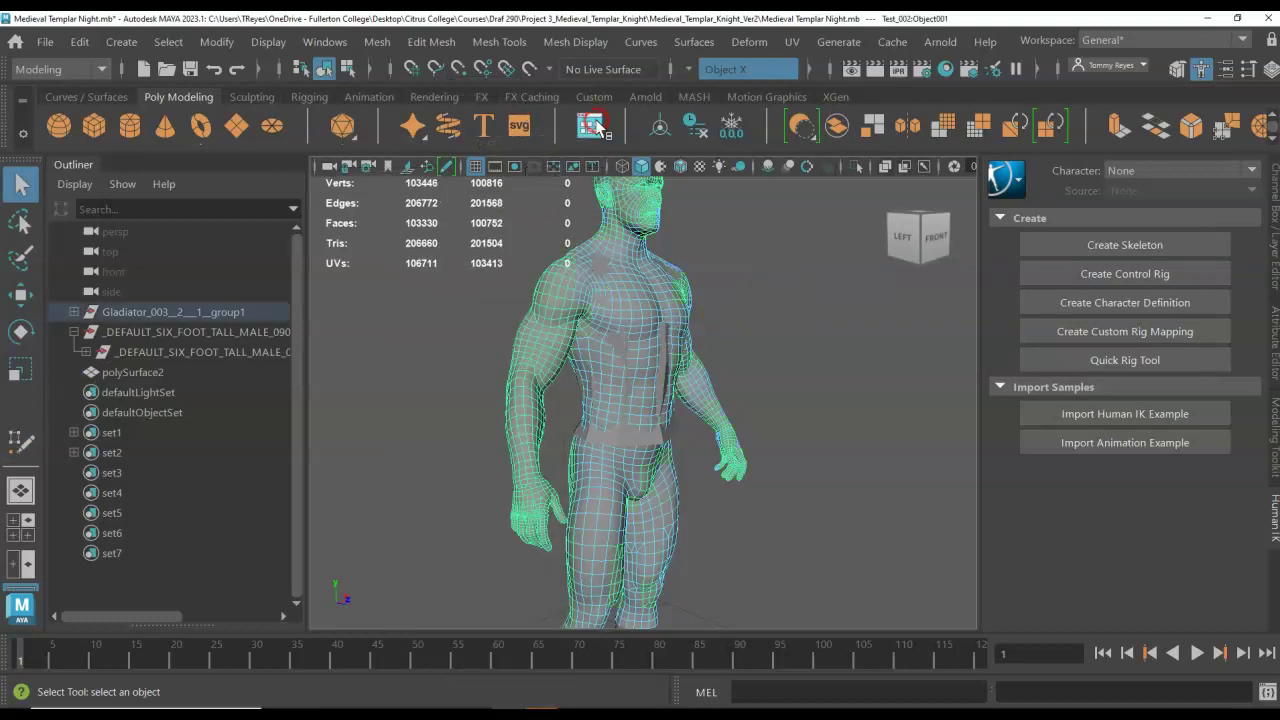
{"action": "left_click", "coordinate": [618, 430]}
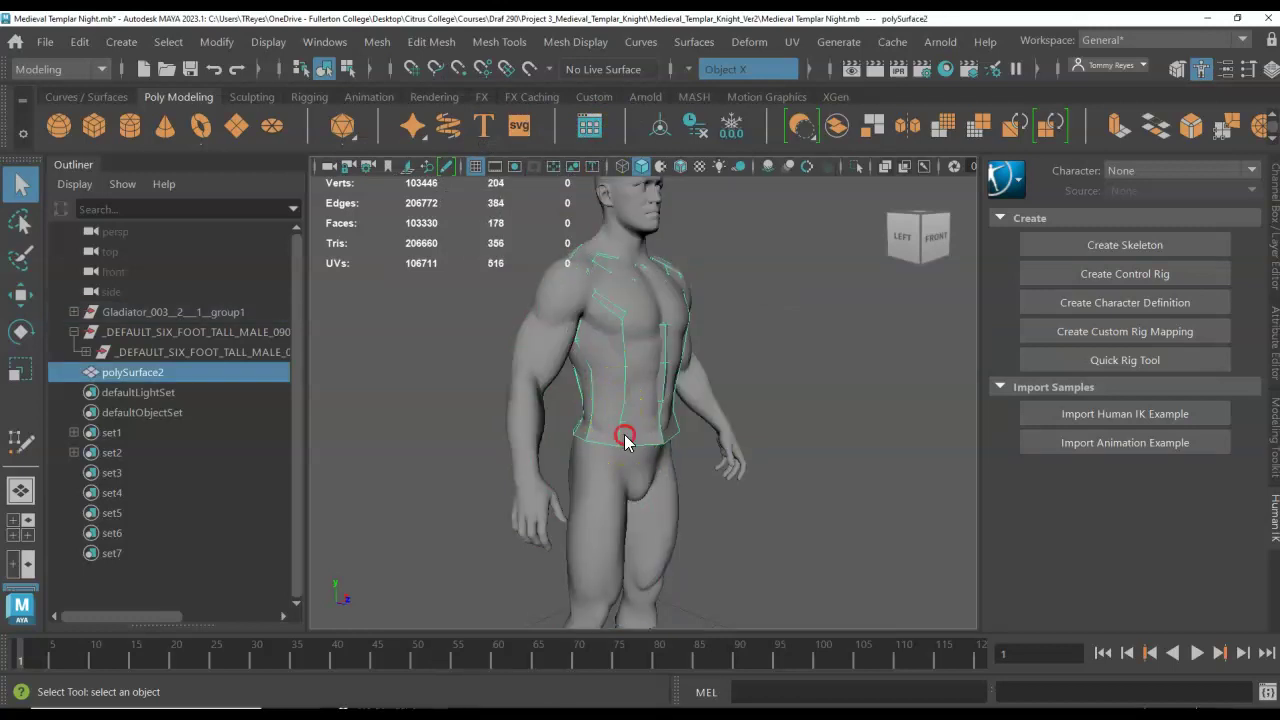
- Switch the breastplate to face selection and try the Extrude command
{"action": "right_click", "coordinate": [623, 439]}
{"action": "right_click_drag", "start_coordinate": [726, 313], "coordinate": [658, 163]}
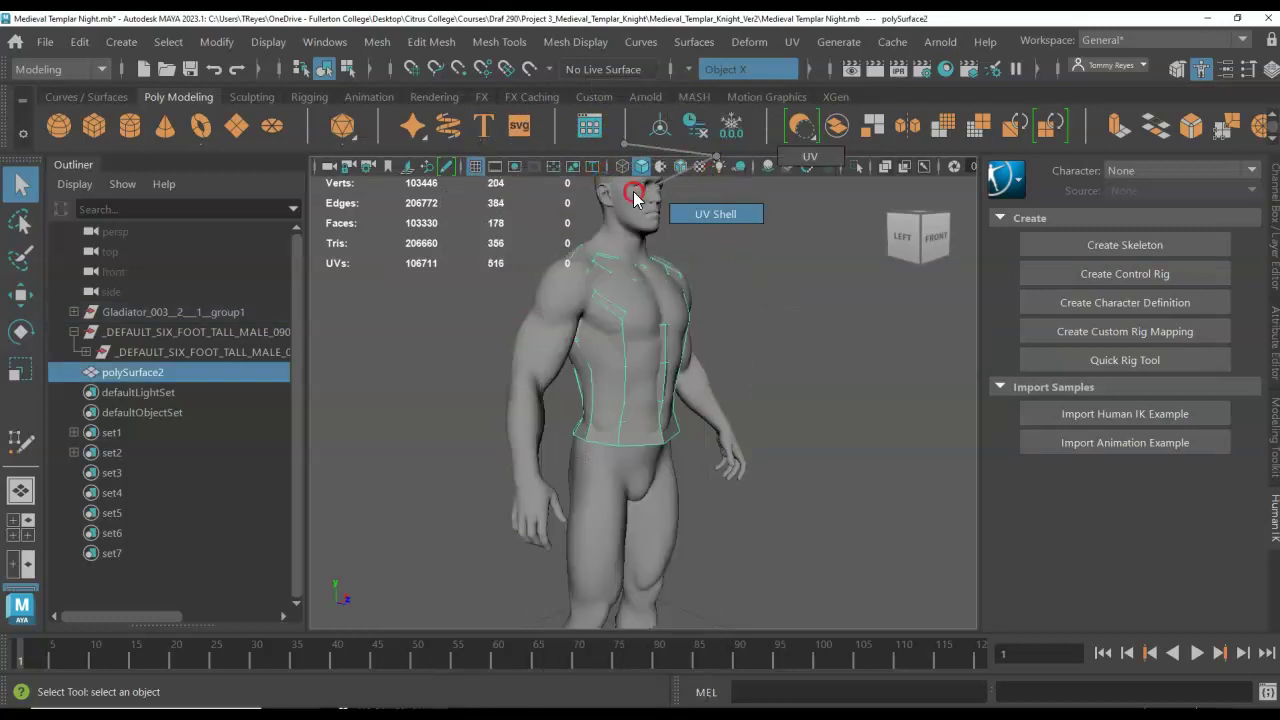
{"action": "left_click", "coordinate": [617, 409]}
{"action": "right_click", "coordinate": [636, 436]}
{"action": "right_click_drag", "start_coordinate": [638, 440], "coordinate": [650, 210]}
{"action": "left_click", "coordinate": [649, 435]}
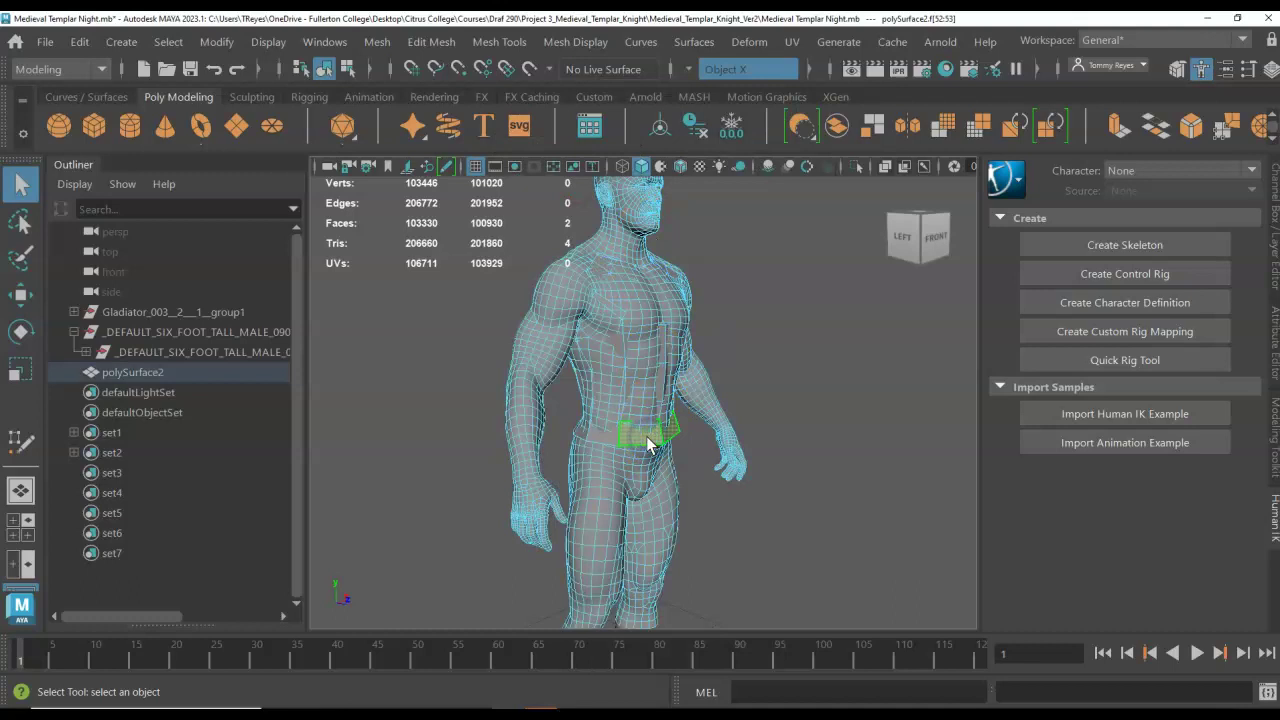
{"action": "left_click", "coordinate": [829, 334]}
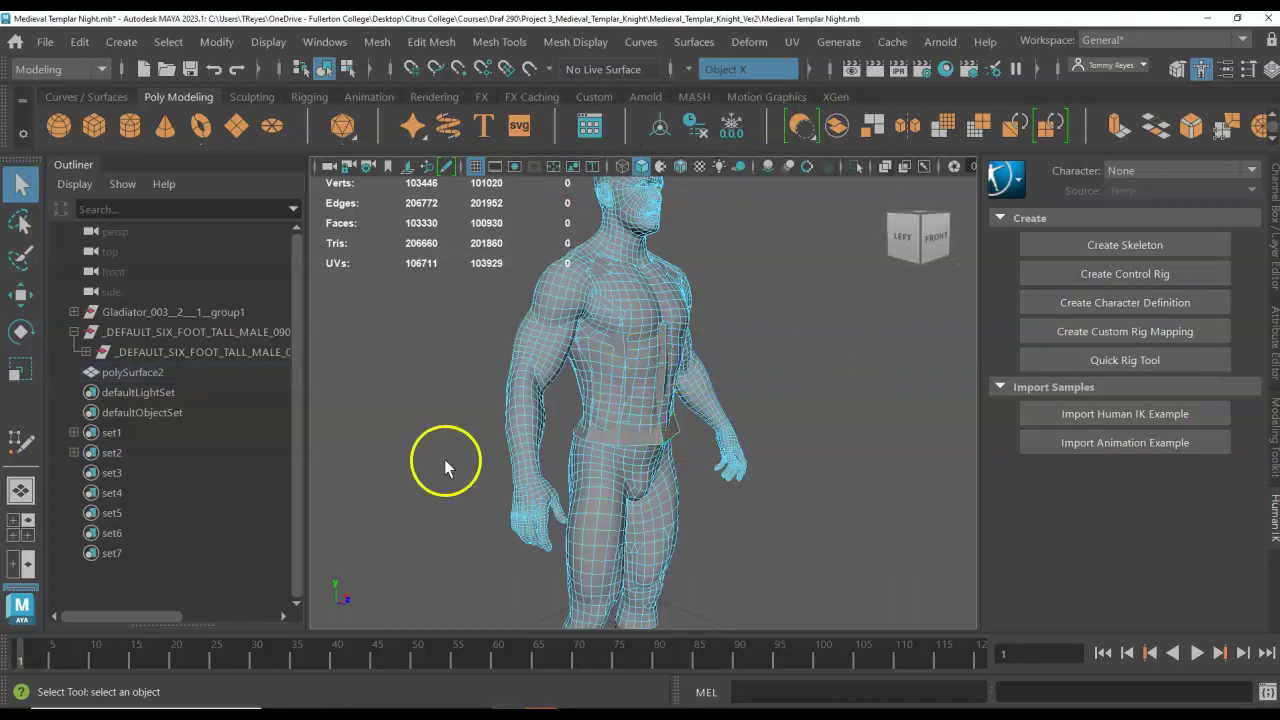
{"action": "left_click", "coordinate": [1117, 127]}
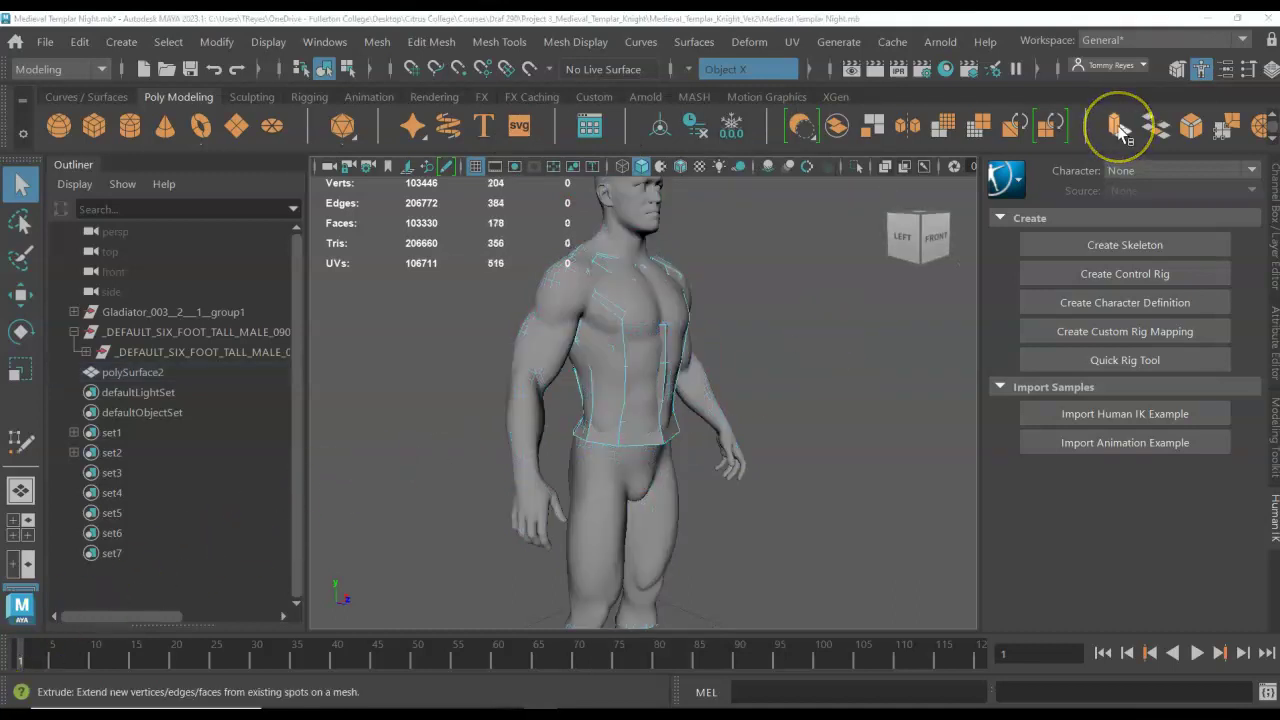
{"action": "left_click", "coordinate": [1117, 127]}
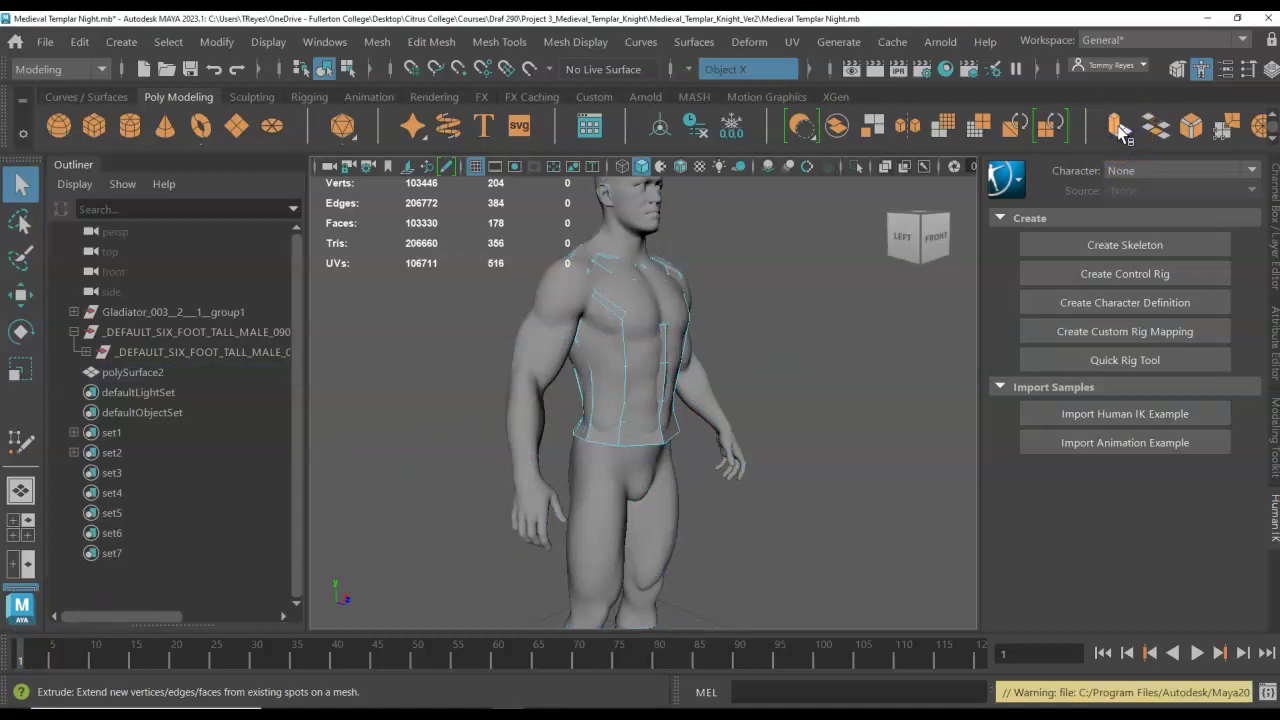
- Select all faces of the breastplate, try extruding them outward by about 1.26 in Local Translate Z, and undo the offset
{"action": "left_click", "coordinate": [743, 450]}
{"action": "left_click", "coordinate": [639, 438]}
{"action": "left_click_drag", "start_coordinate": [469, 209], "coordinate": [716, 472]}
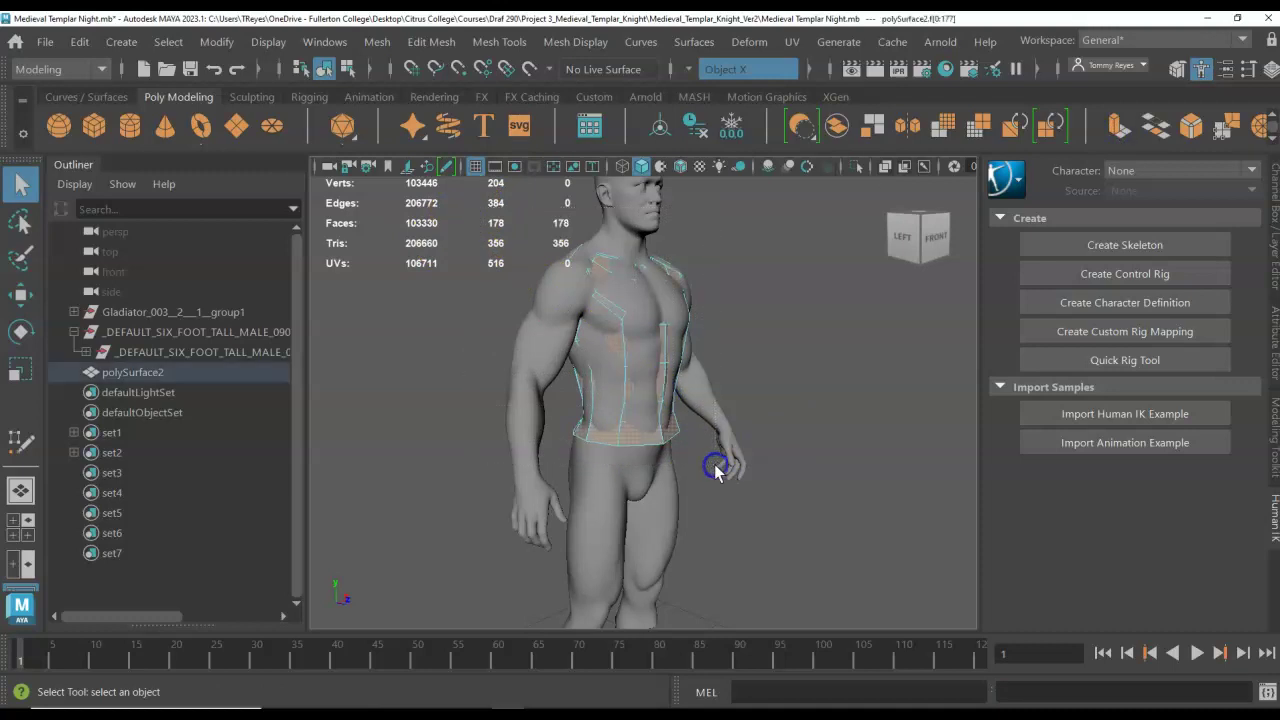
{"action": "left_click", "coordinate": [1117, 127]}
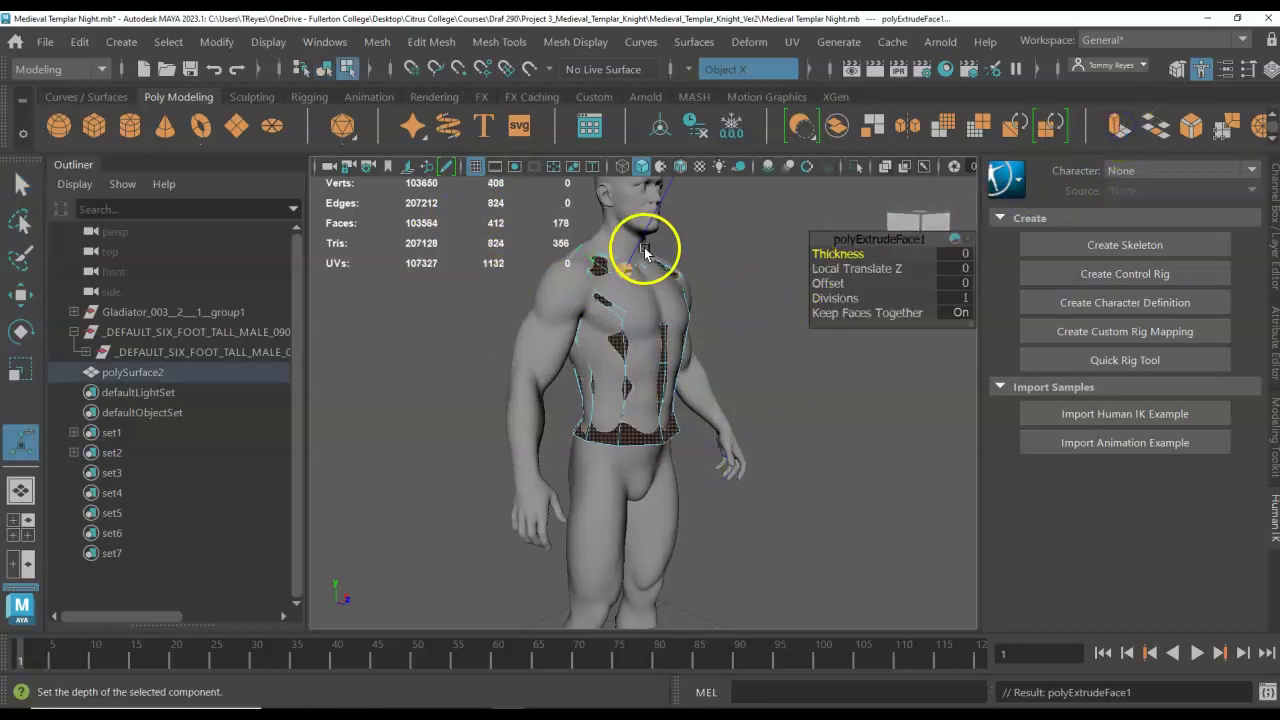
{"action": "left_click_drag", "start_coordinate": [644, 247], "coordinate": [648, 239]}
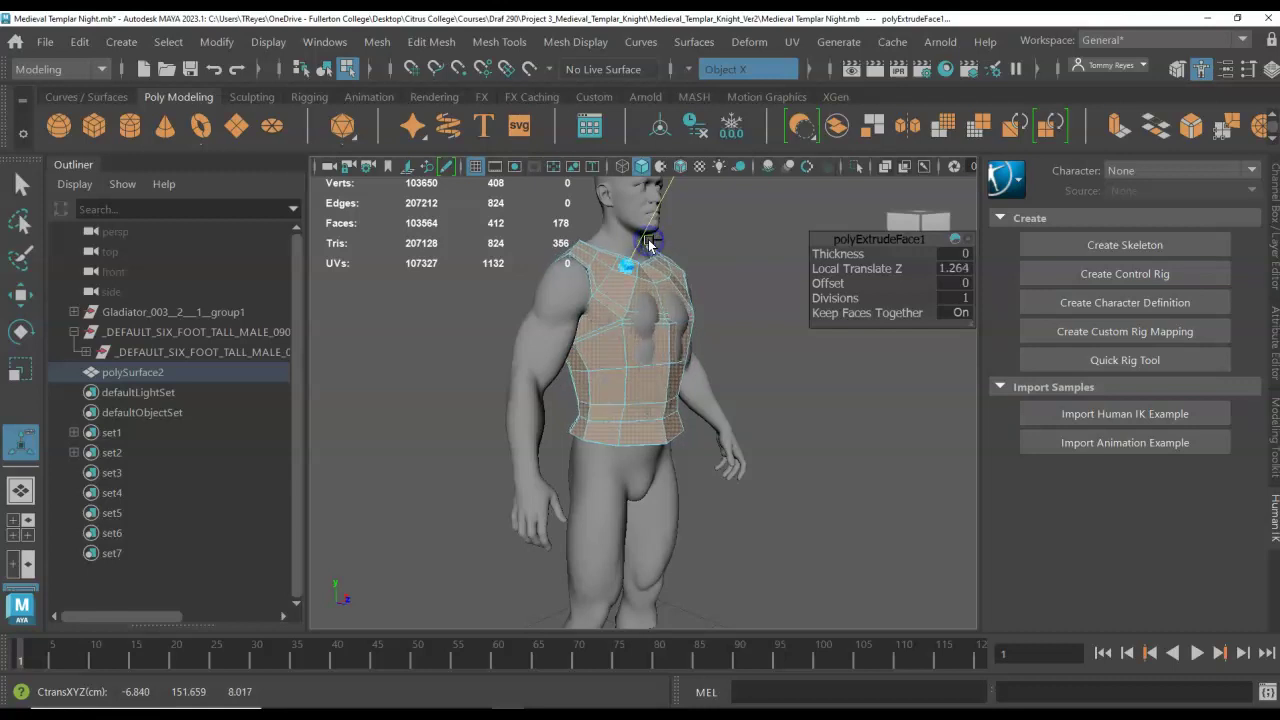
{"action": "key", "text": "ctrl+z"}
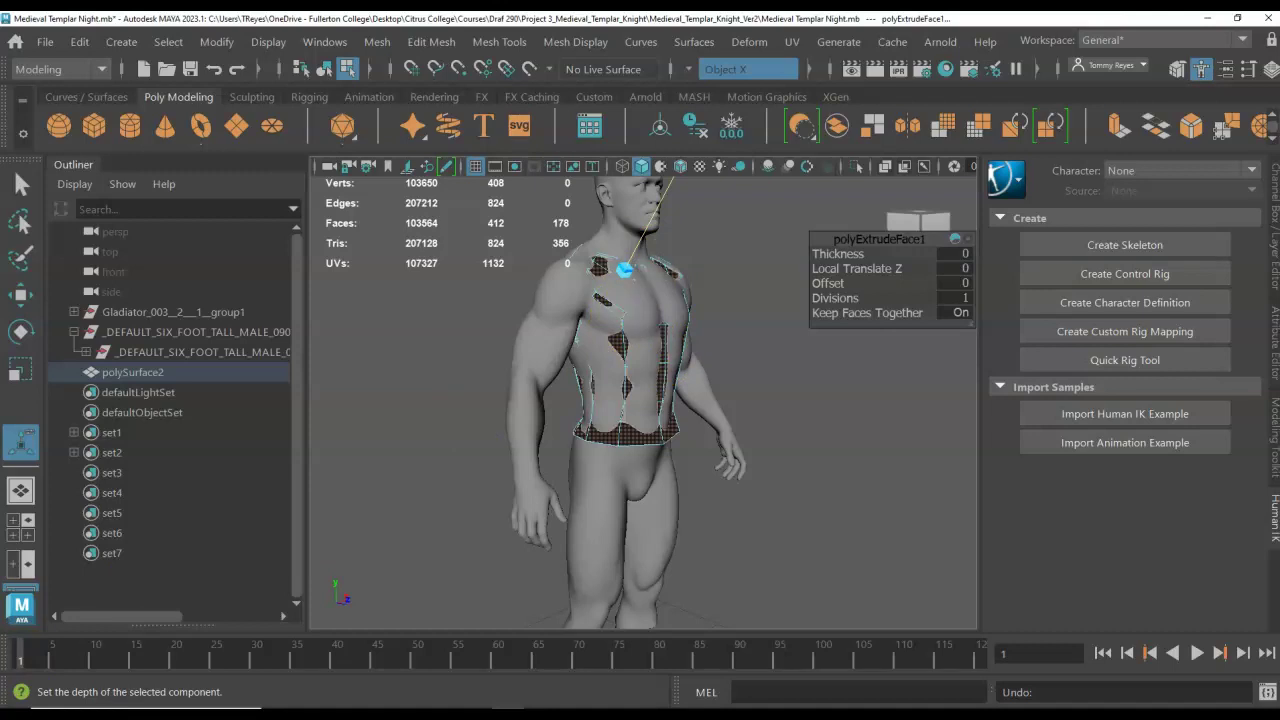
{"action": "key", "text": "ctrl+z"}
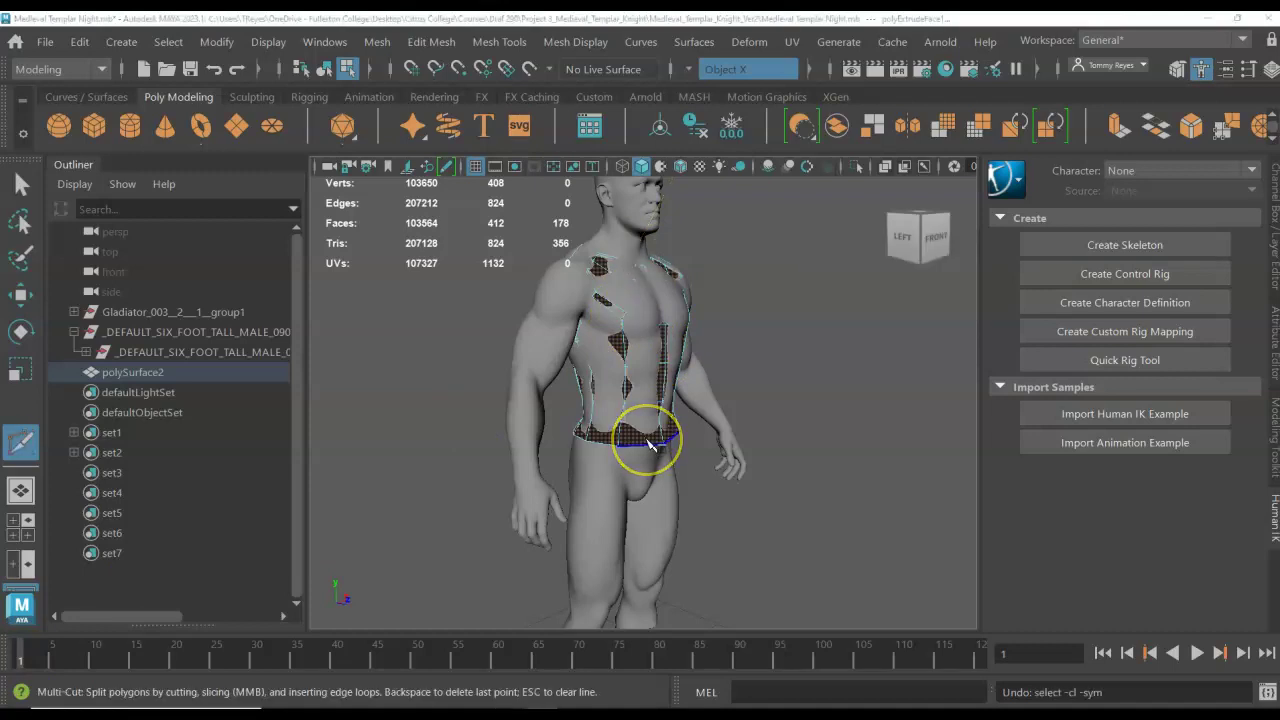
- With Multi-Cut, insert extra edge loops down the breastplate's front near the centre, across the abdomen, and over the chest
{"action": "right_click_drag", "start_coordinate": [650, 445], "coordinate": [559, 225], "text": "shift"}
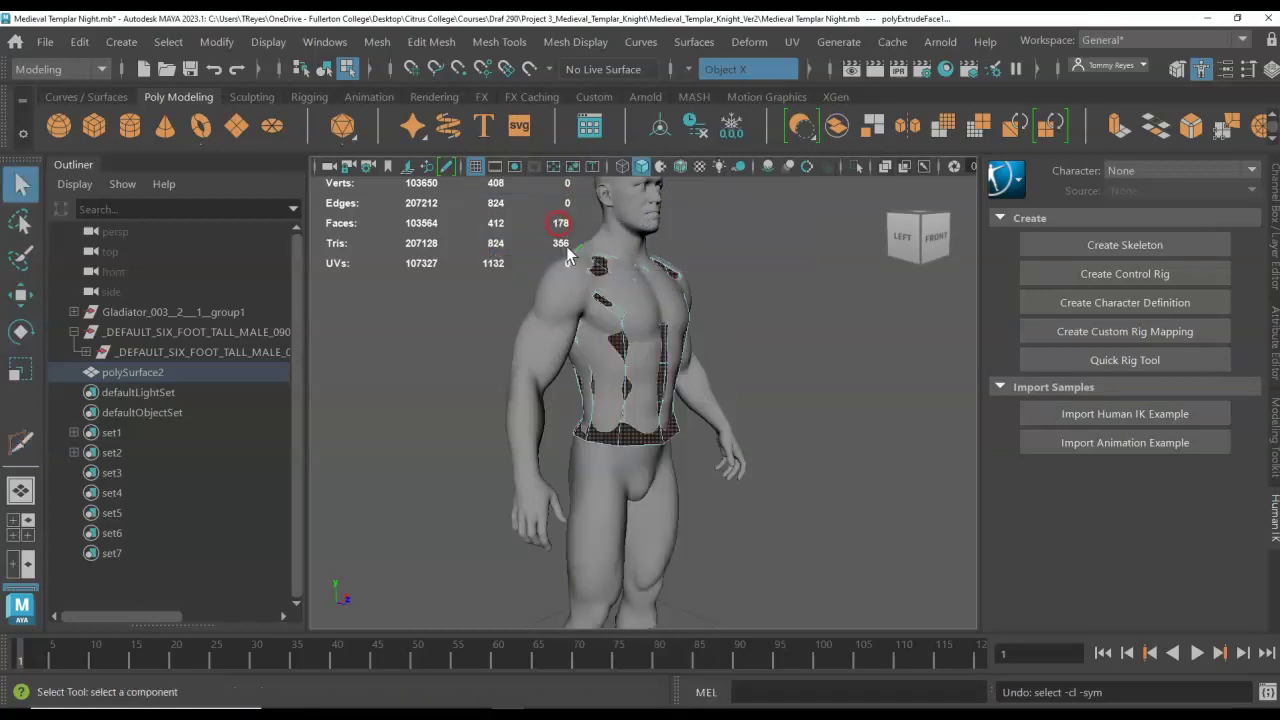
{"action": "right_click", "coordinate": [651, 437]}
{"action": "left_click", "coordinate": [760, 429]}
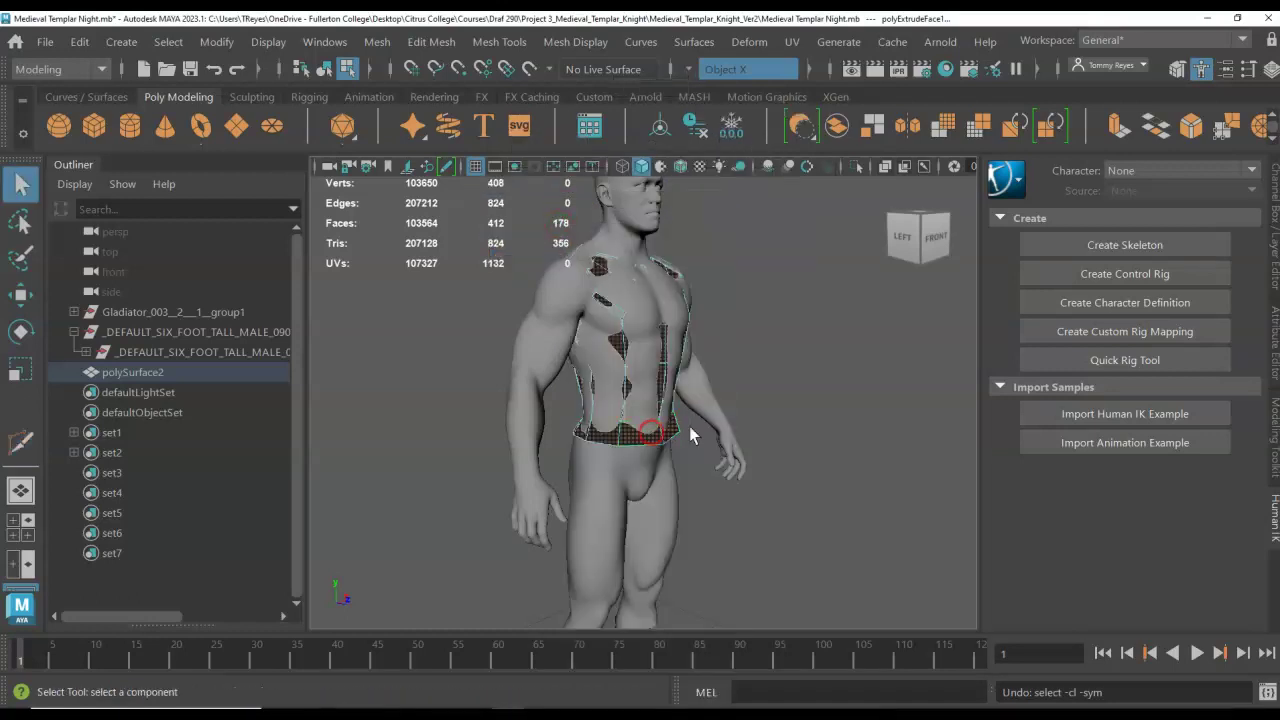
{"action": "right_click_drag", "start_coordinate": [663, 434], "coordinate": [587, 224], "text": "shift"}
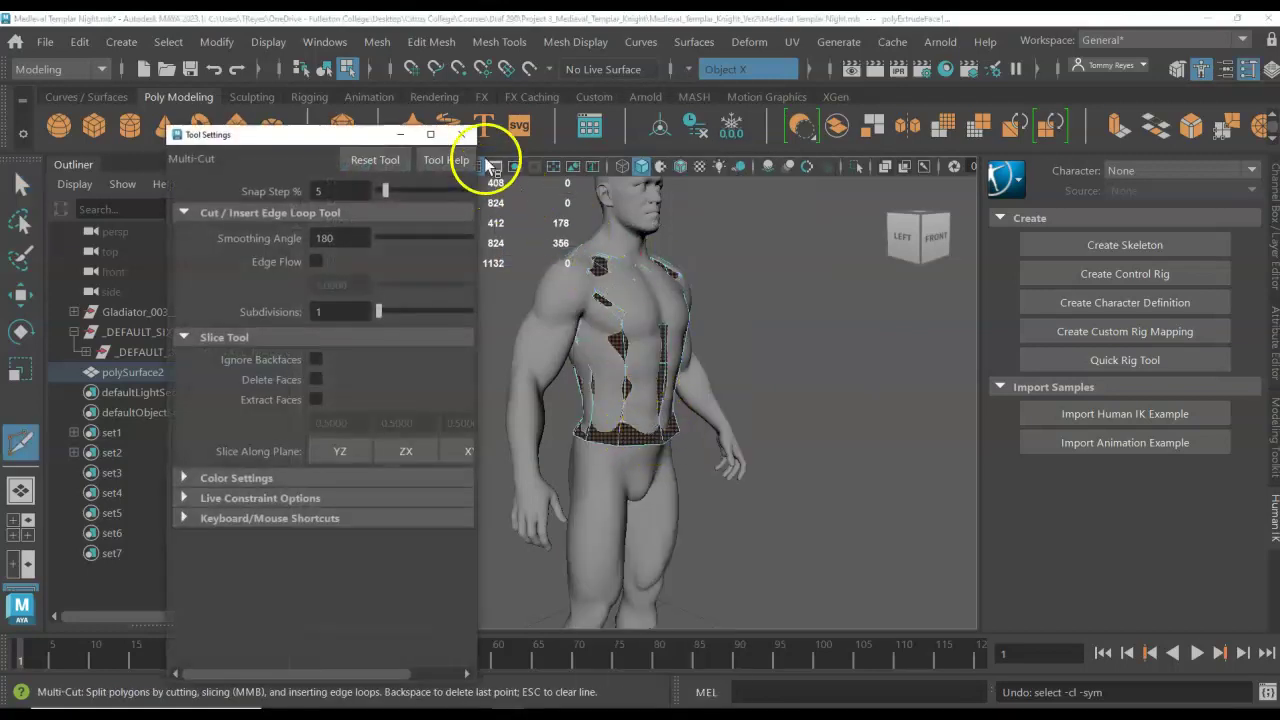
{"action": "left_click", "coordinate": [461, 134]}
{"action": "left_click", "coordinate": [655, 370]}
{"action": "key", "text": "ctrl"}
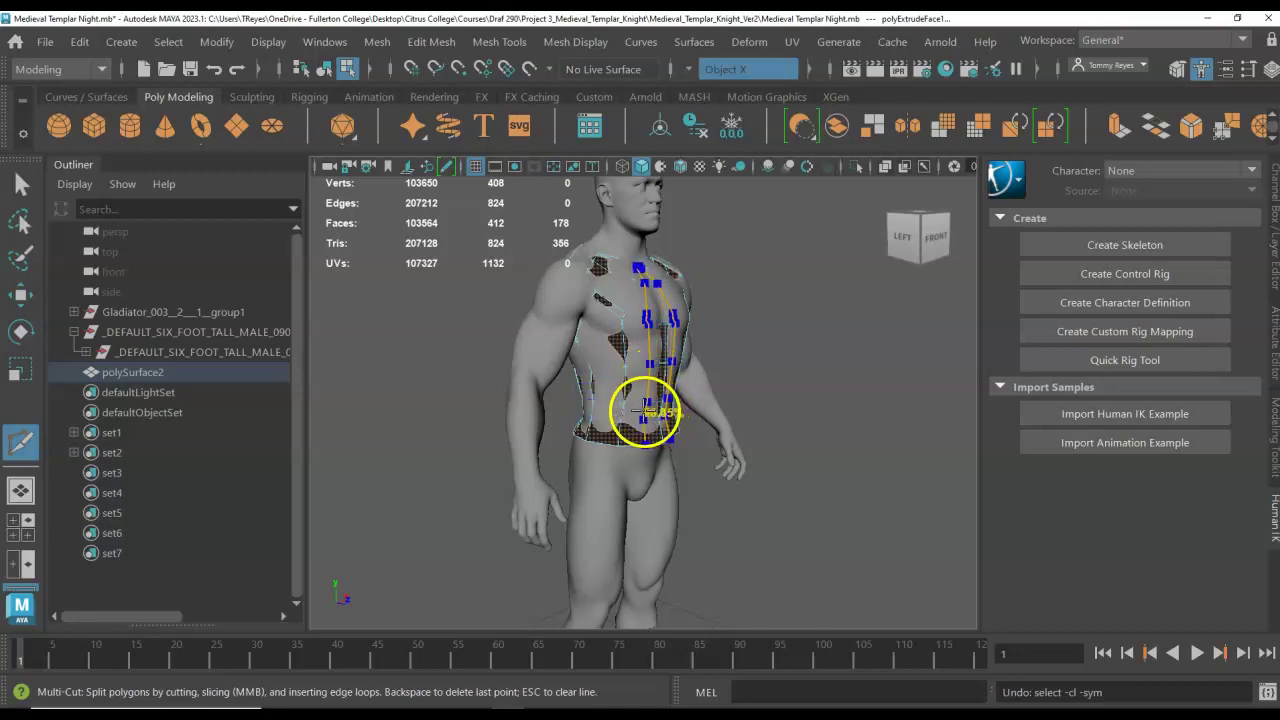
{"action": "left_click", "coordinate": [648, 412], "text": "ctrl"}
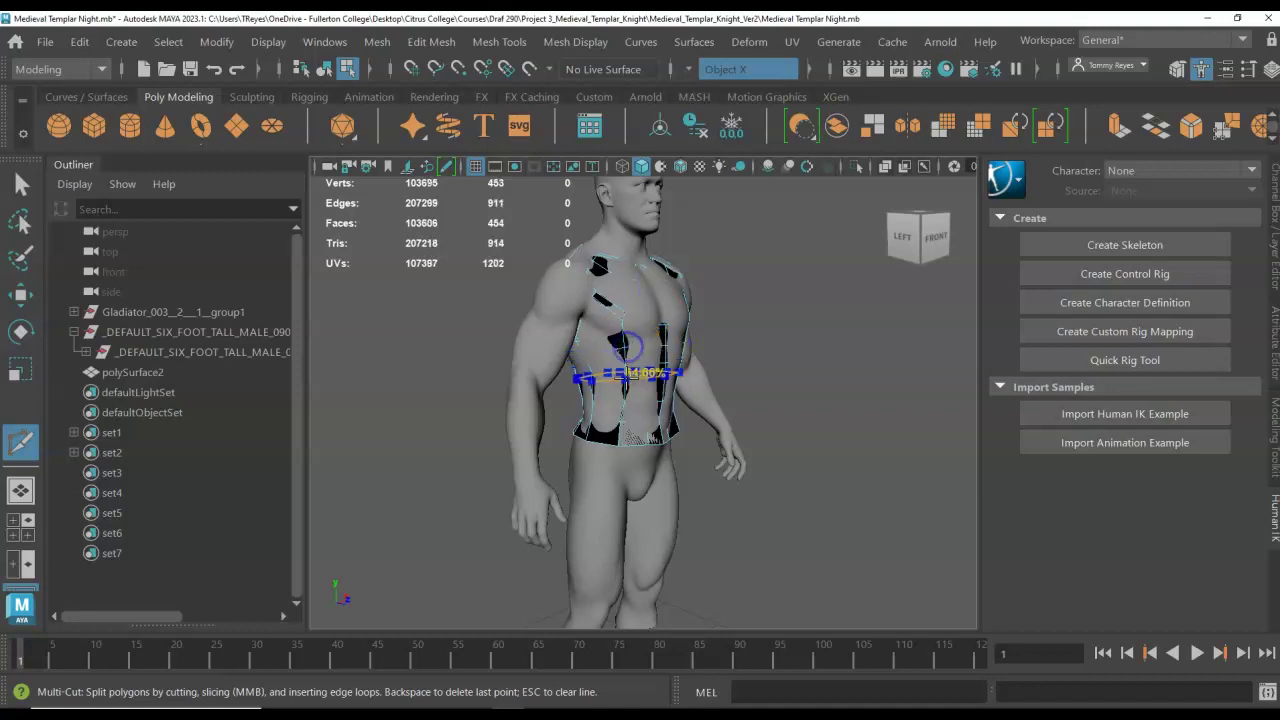
{"action": "left_click", "coordinate": [625, 385], "text": "ctrl"}
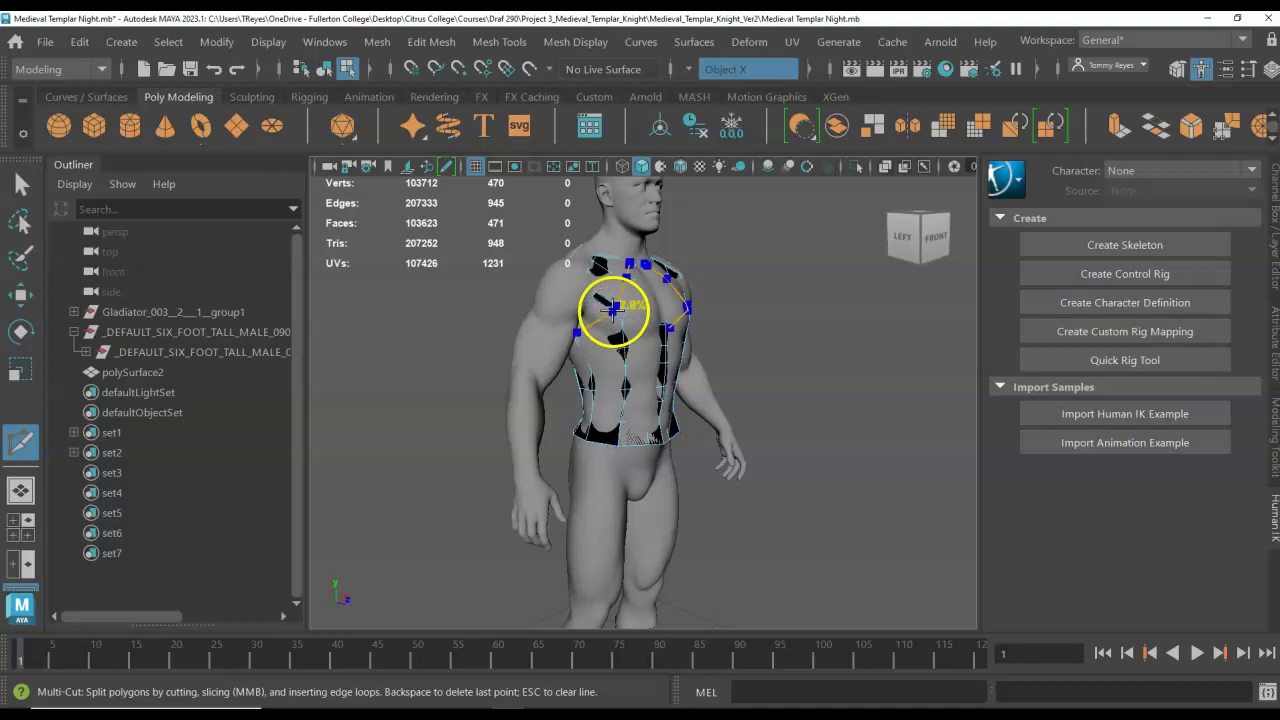
{"action": "left_click", "coordinate": [612, 307], "text": "ctrl"}
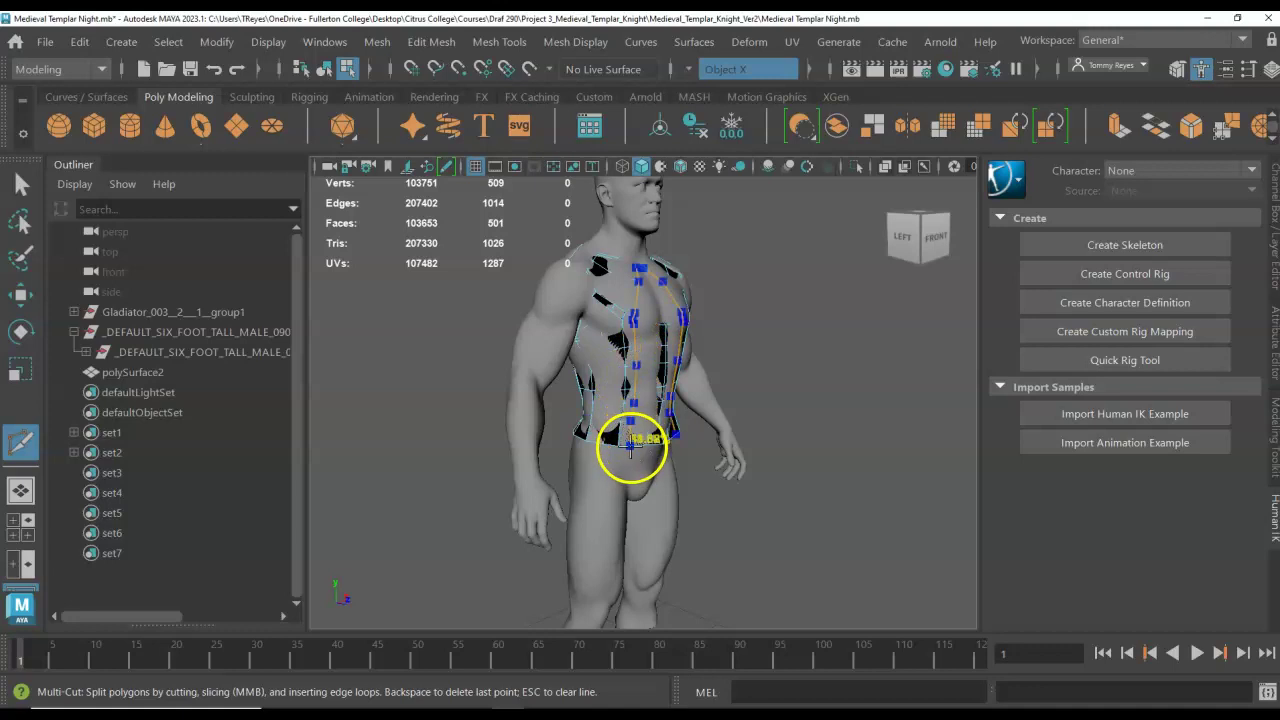
{"action": "left_click", "coordinate": [690, 453]}
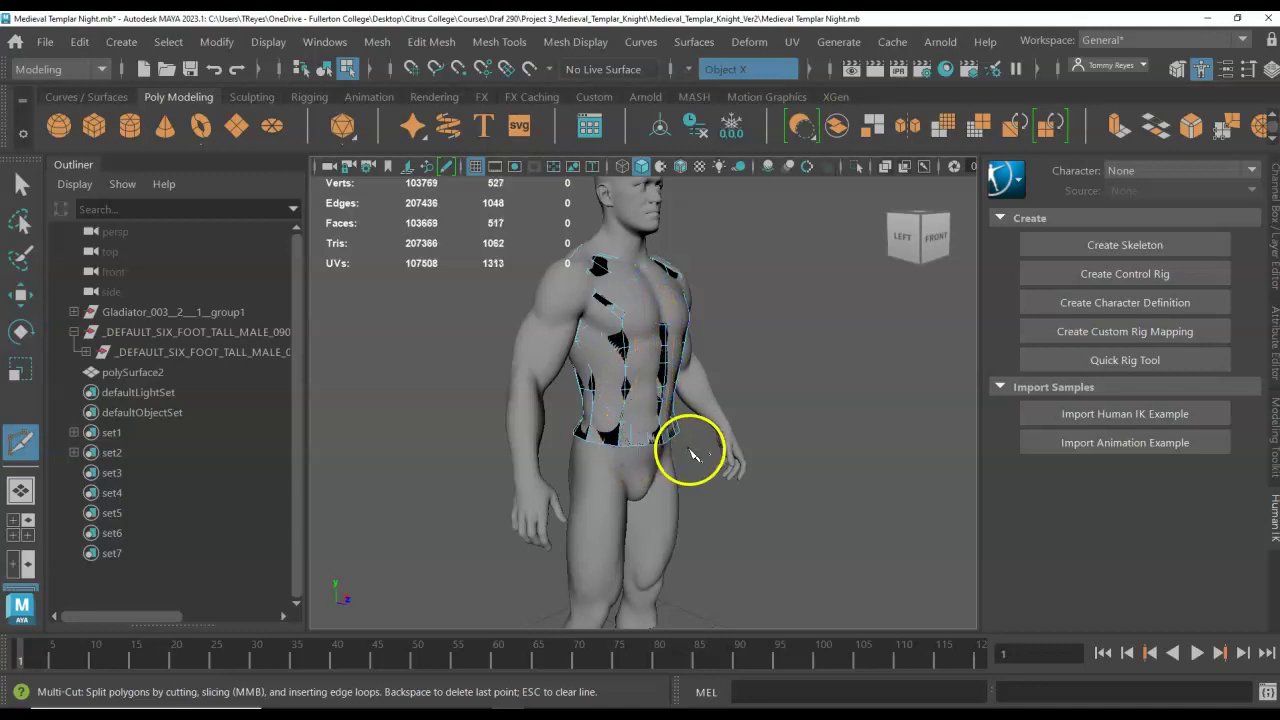
- Insert a vertical edge loop along the breastplate's back beside the spine and leave Multi-Cut
{"action": "left_click_drag", "start_coordinate": [771, 400], "coordinate": [1014, 389], "text": "alt"}
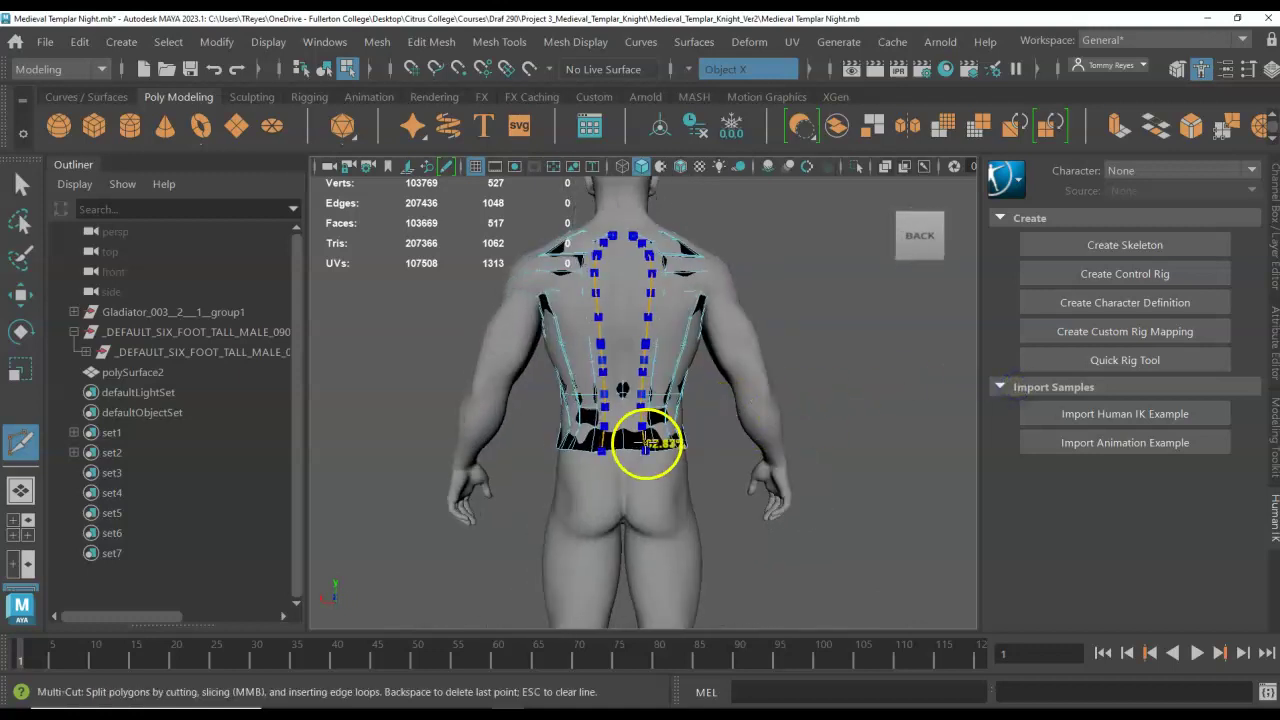
{"action": "left_click", "coordinate": [640, 445], "text": "ctrl"}
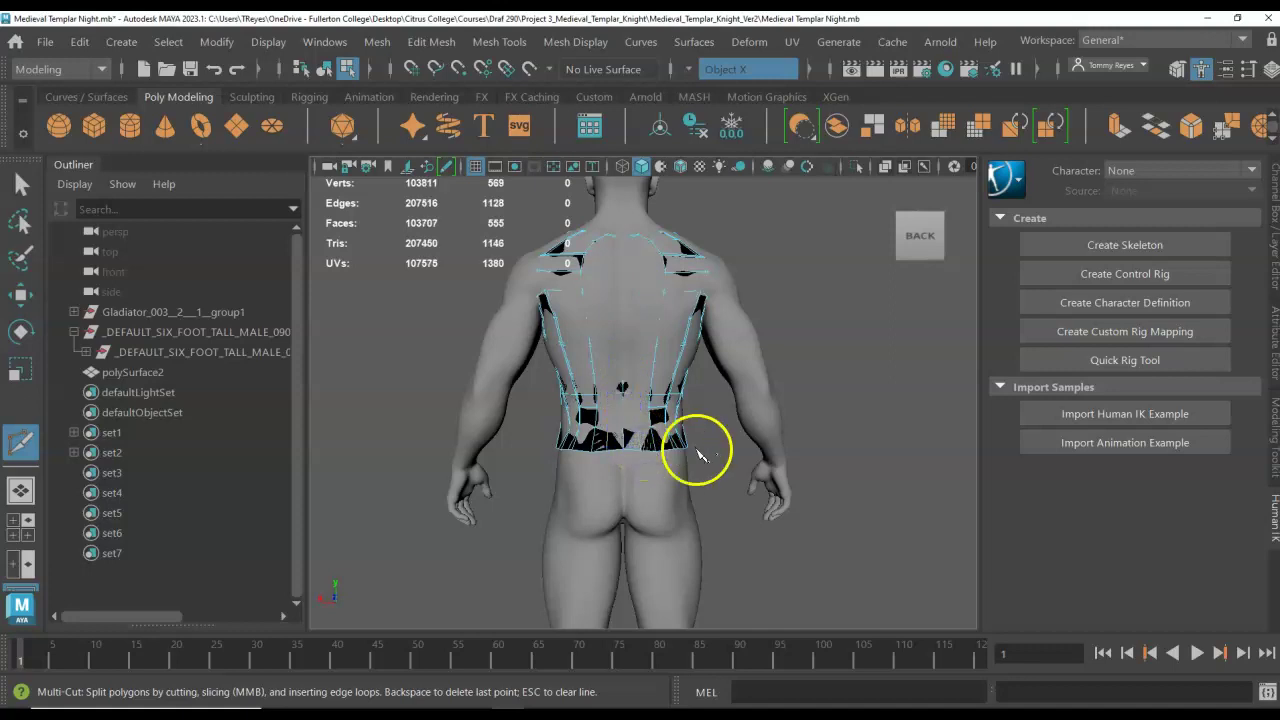
{"action": "left_click_drag", "start_coordinate": [814, 351], "coordinate": [606, 371], "text": "alt"}
{"action": "key", "text": "q"}
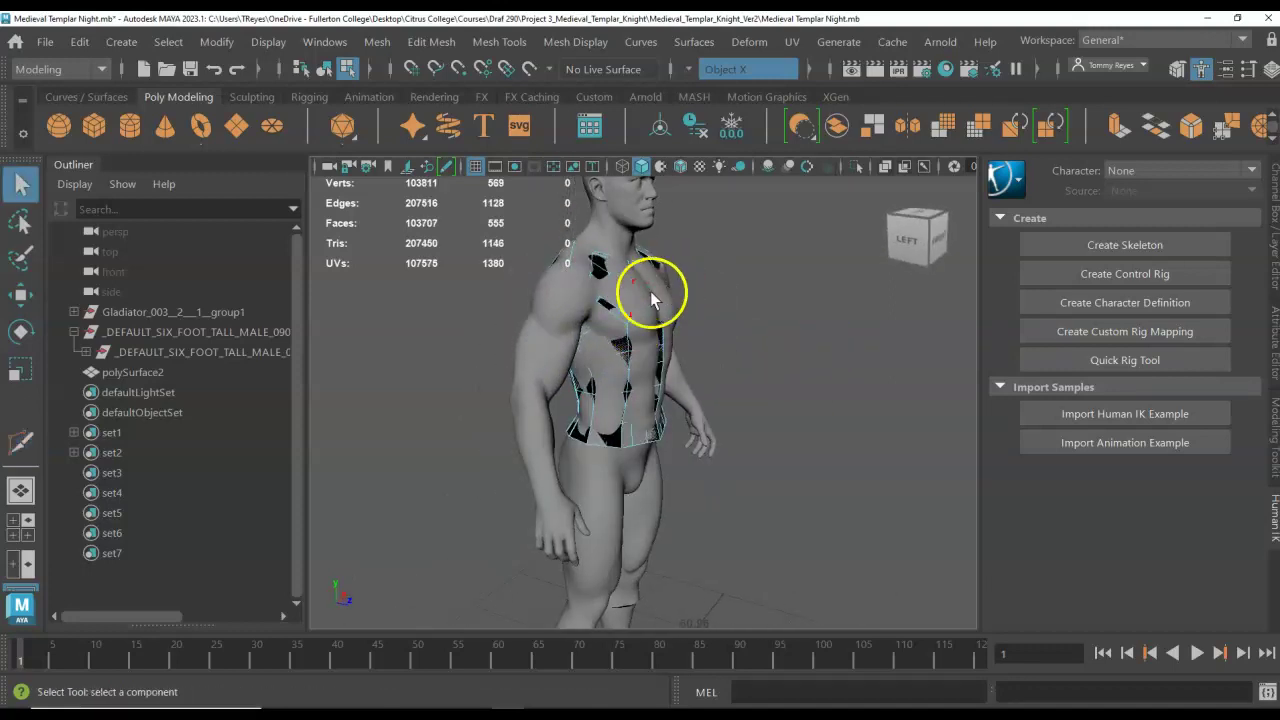
- Select all faces of the breastplate and extrude them outward with a Local Translate Z of about 2.5
{"action": "left_click_drag", "start_coordinate": [470, 212], "coordinate": [690, 458]}
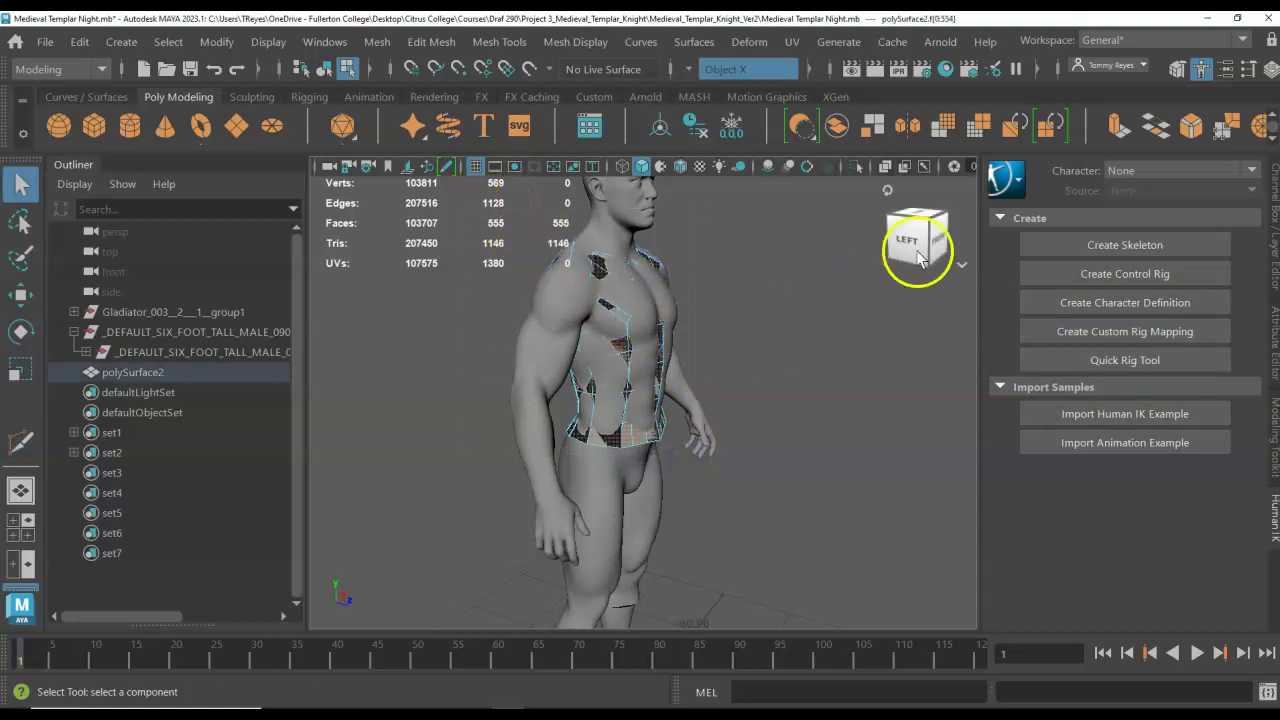
{"action": "left_click", "coordinate": [1119, 125]}
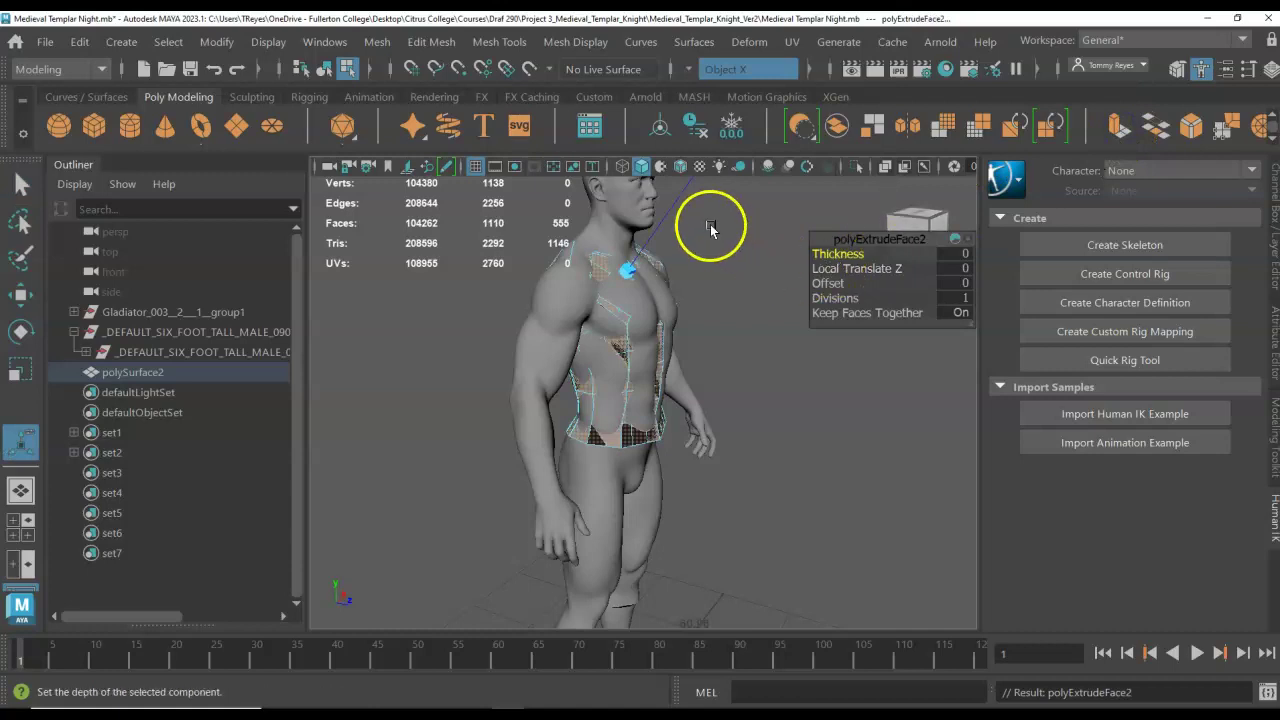
{"action": "left_click_drag", "start_coordinate": [665, 219], "coordinate": [675, 219]}
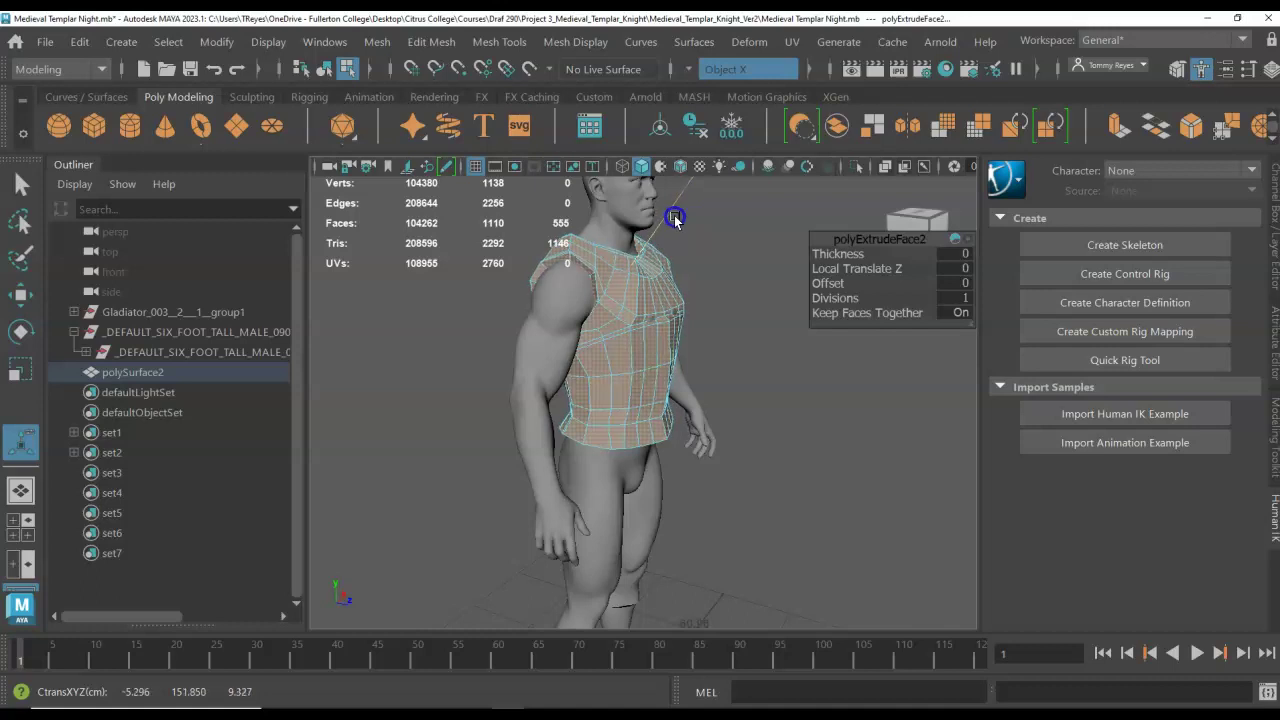
{"action": "left_click_drag", "start_coordinate": [675, 219], "coordinate": [676, 215]}
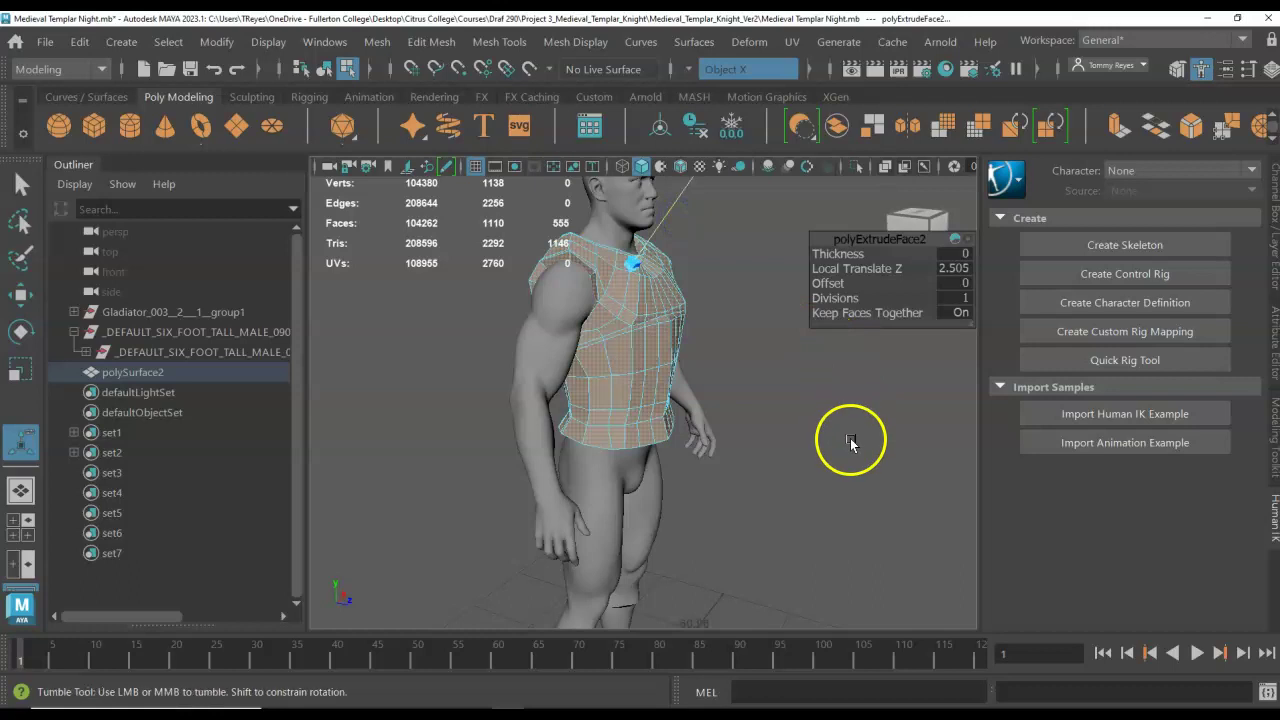
{"action": "left_click_drag", "start_coordinate": [850, 439], "coordinate": [749, 434], "text": "alt"}
{"action": "middle_click_drag", "start_coordinate": [749, 440], "coordinate": [726, 257], "text": "alt"}
{"action": "left_click", "coordinate": [624, 248]}
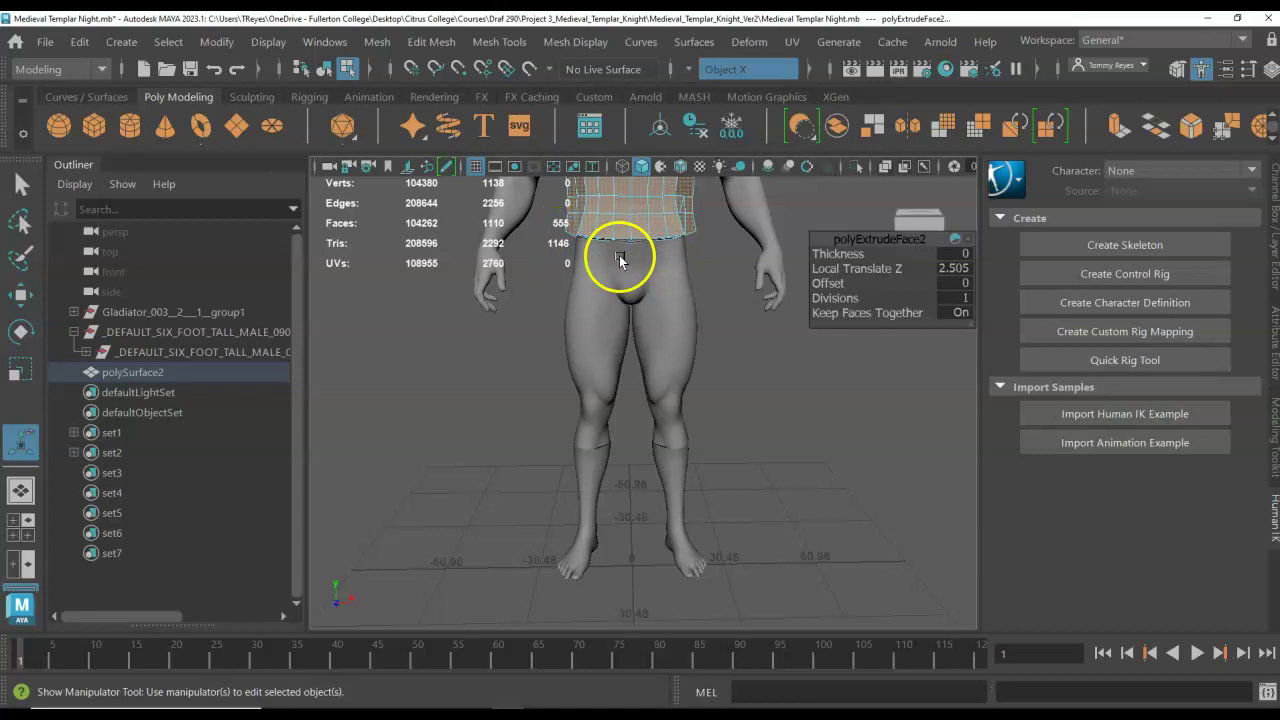
- Switch to Medieval Templar Knight.pdf in Acrobat, reduce the zoom to 150%, and examine the chainmail skirt, leg and foot armour
{"action": "key", "text": "alt+Tab"}
{"action": "key", "text": "alt+Tab"}
{"action": "key", "text": "alt+Tab"}
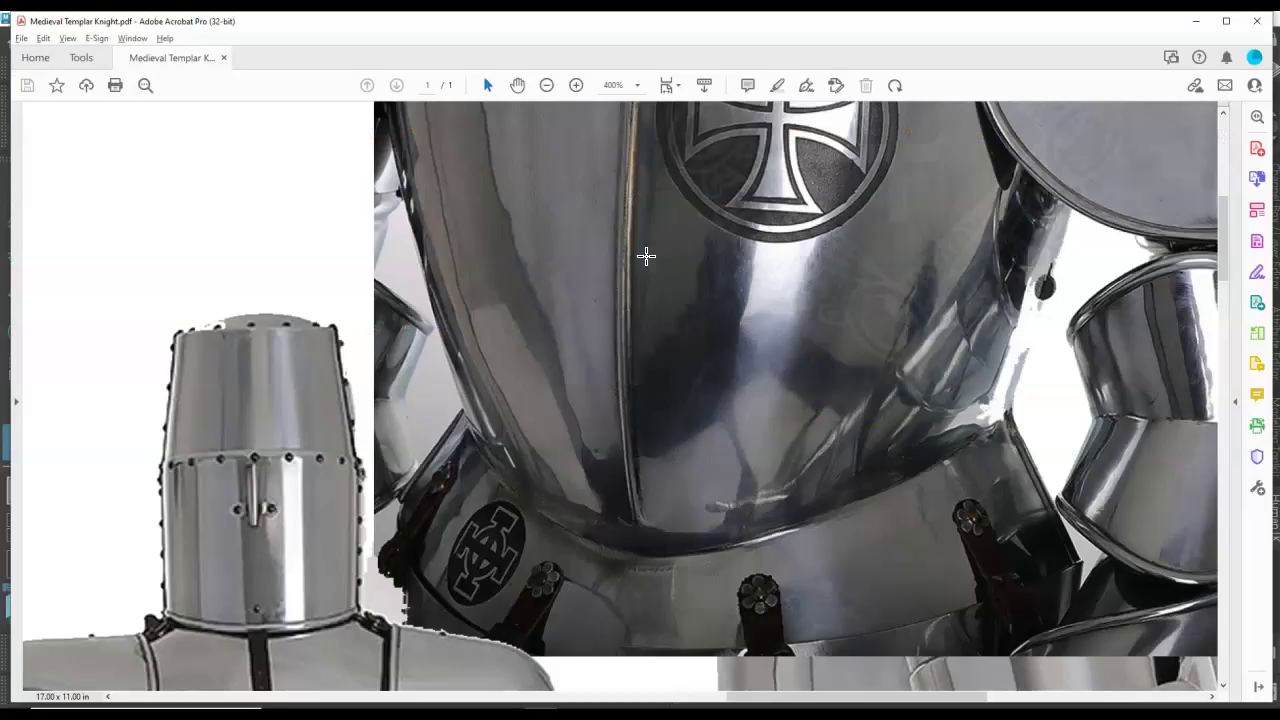
{"action": "left_click", "coordinate": [546, 85]}
{"action": "left_click", "coordinate": [546, 85]}
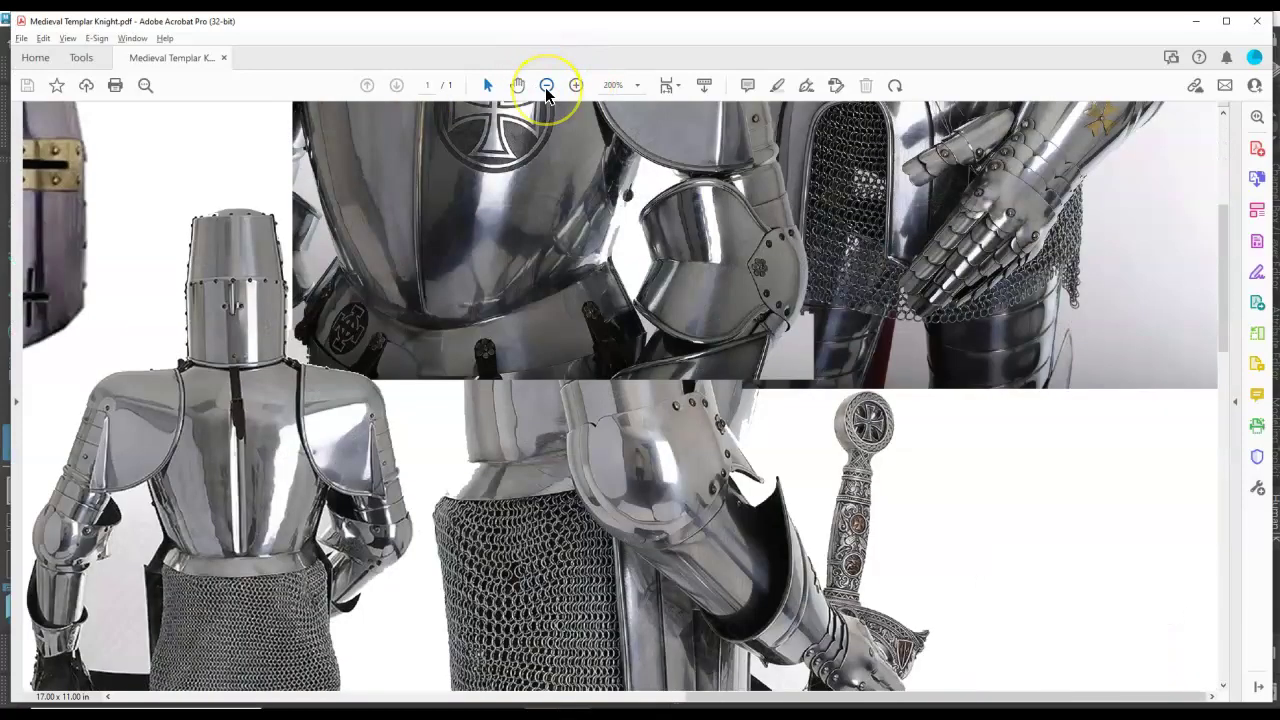
{"action": "left_click", "coordinate": [546, 85]}
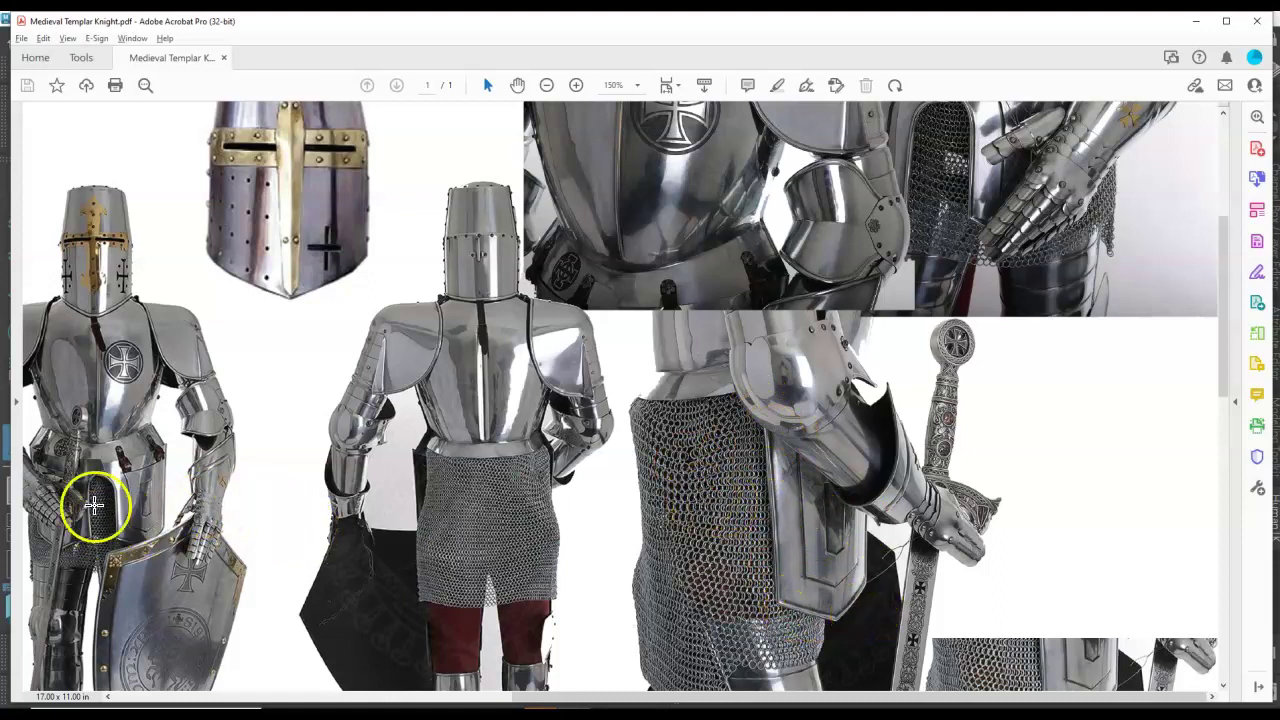
{"action": "scroll", "coordinate": [835, 449], "scroll_direction": "down", "scroll_amount": 5}
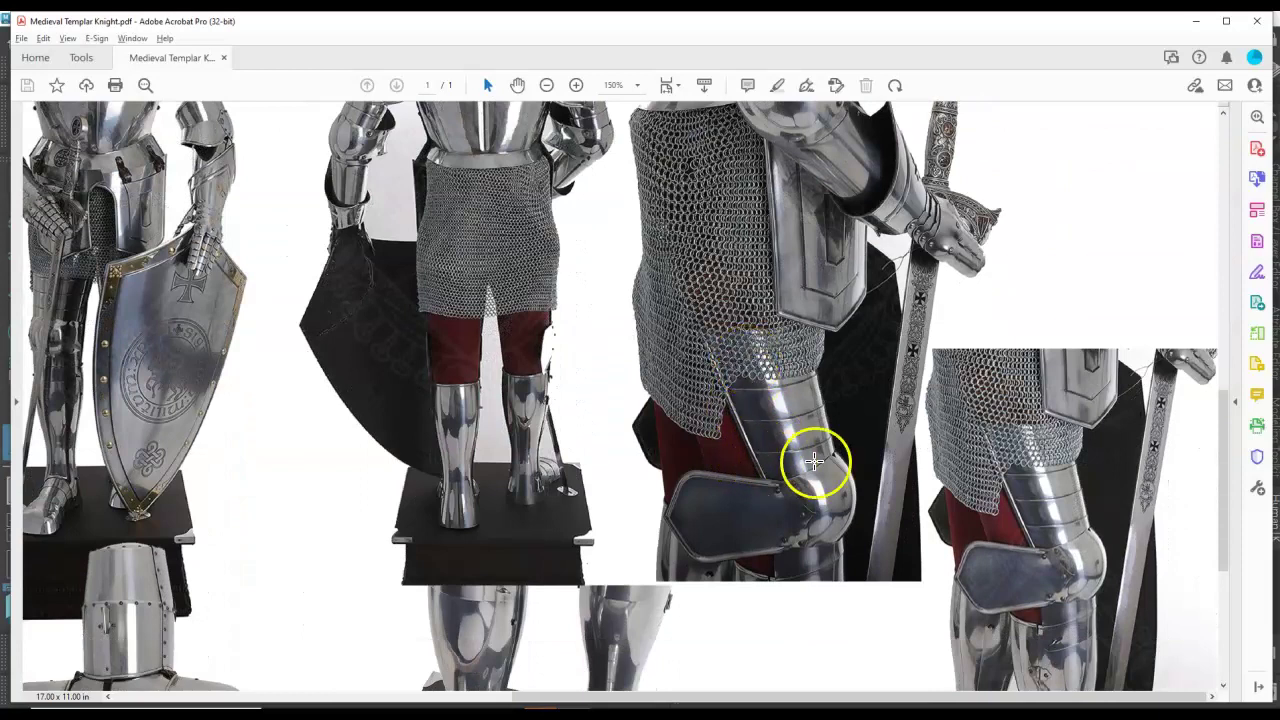
{"action": "scroll", "coordinate": [834, 520], "scroll_direction": "down", "scroll_amount": 2}
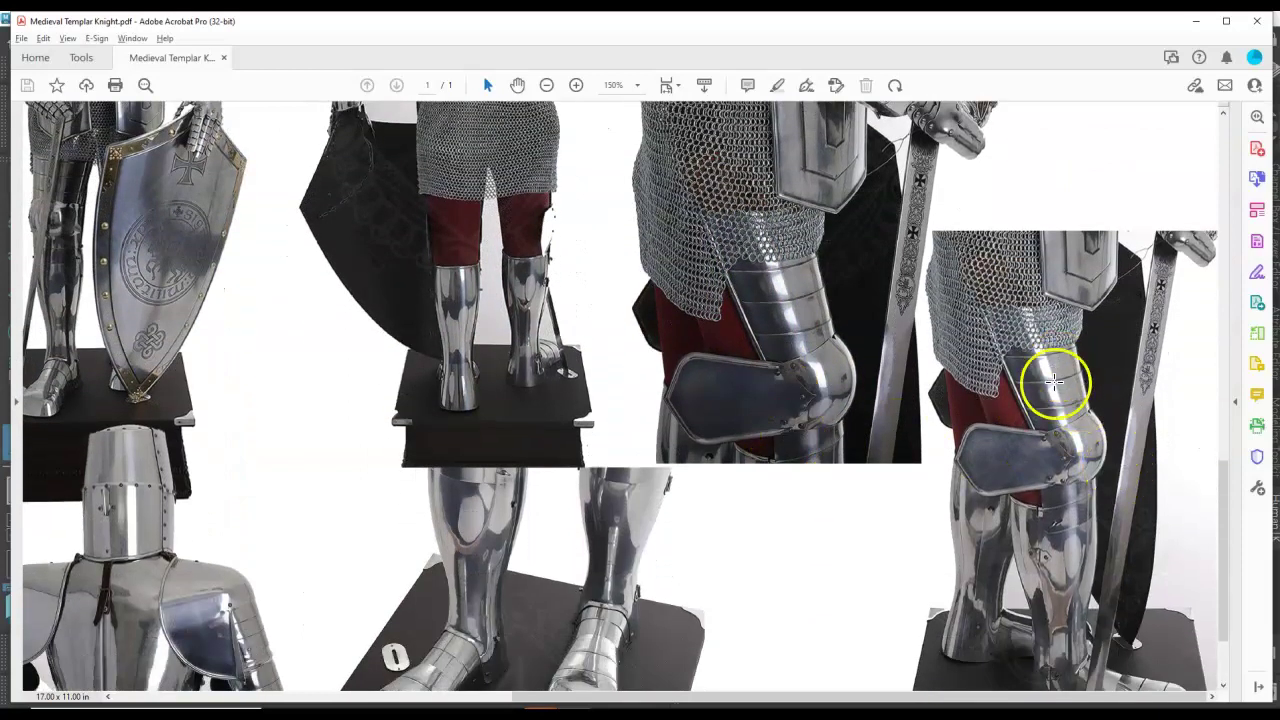
{"action": "scroll", "coordinate": [1050, 540], "scroll_direction": "down", "scroll_amount": 1}
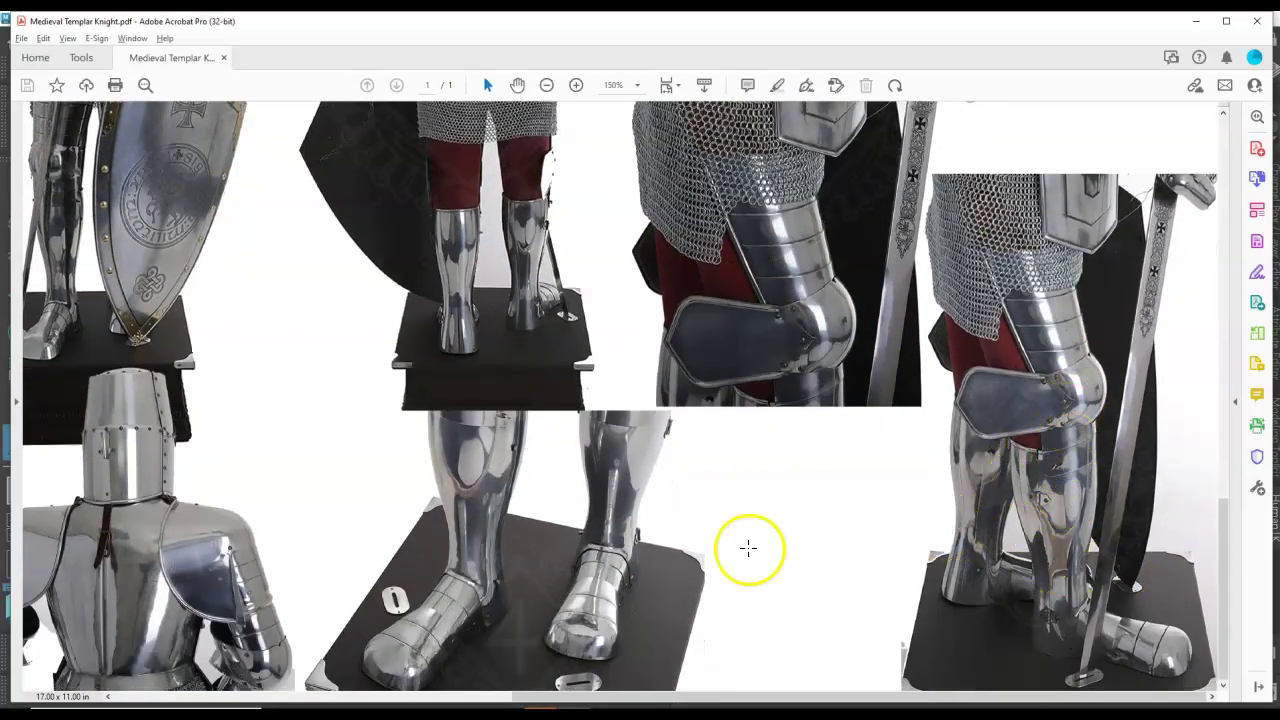